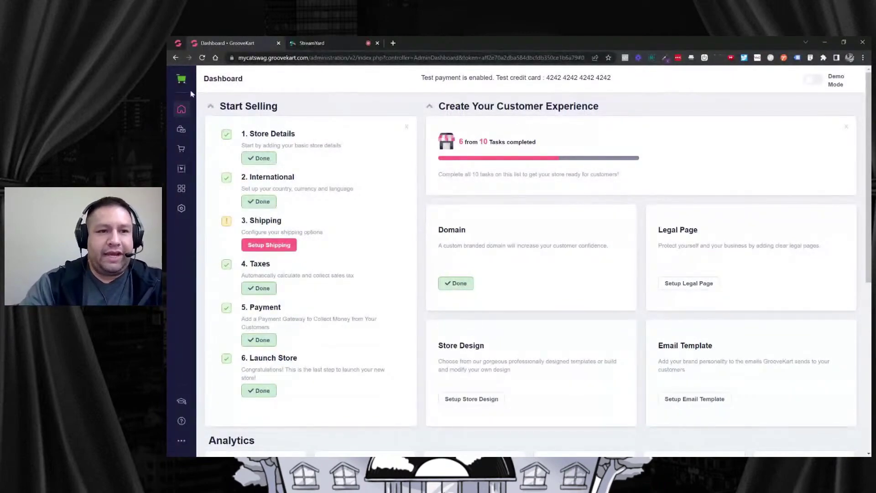
Load the MyCatSwag store in a new tab from the 'myc' suggestion and open My Account.
{"action": "left_click", "coordinate": [396, 45]}
{"action": "type", "text": "myc"}
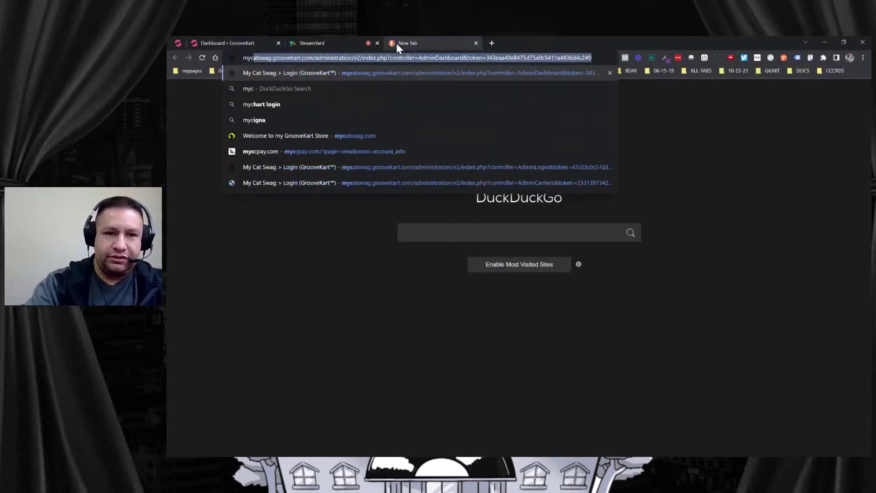
{"action": "left_click", "coordinate": [379, 133]}
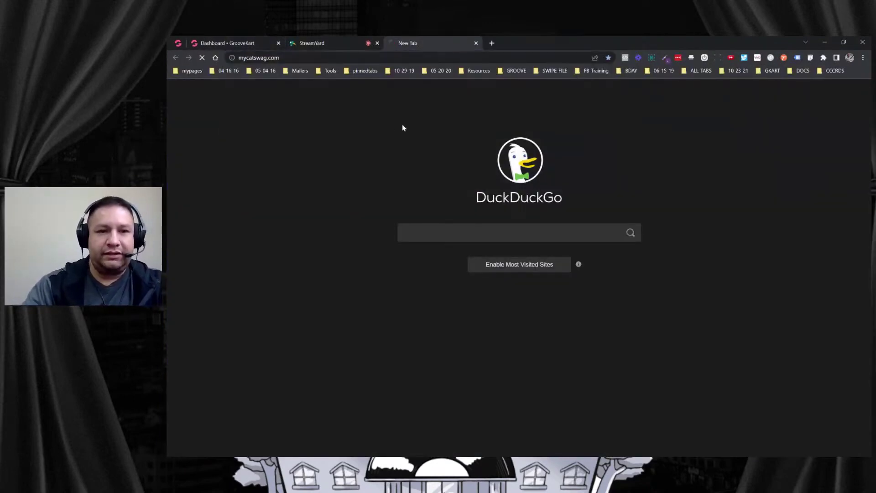
{"action": "scroll", "coordinate": [533, 209], "scroll_direction": "down", "scroll_amount": 5}
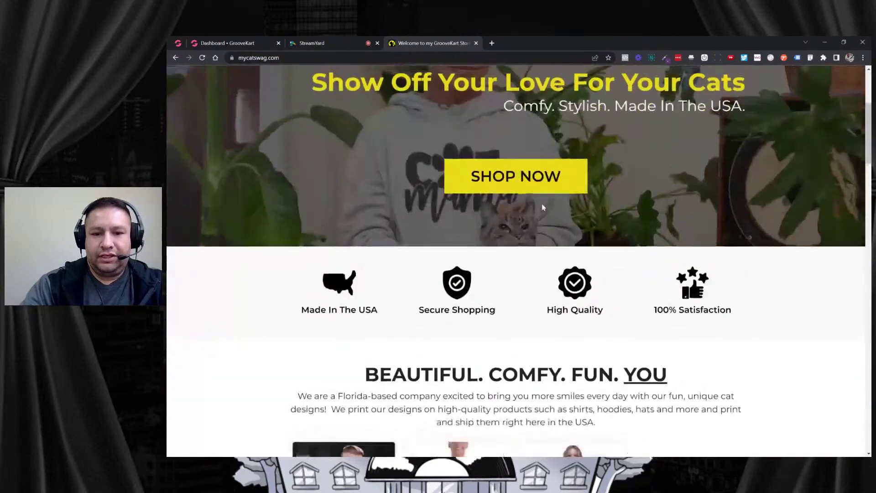
{"action": "scroll", "coordinate": [543, 208], "scroll_direction": "up", "scroll_amount": 5}
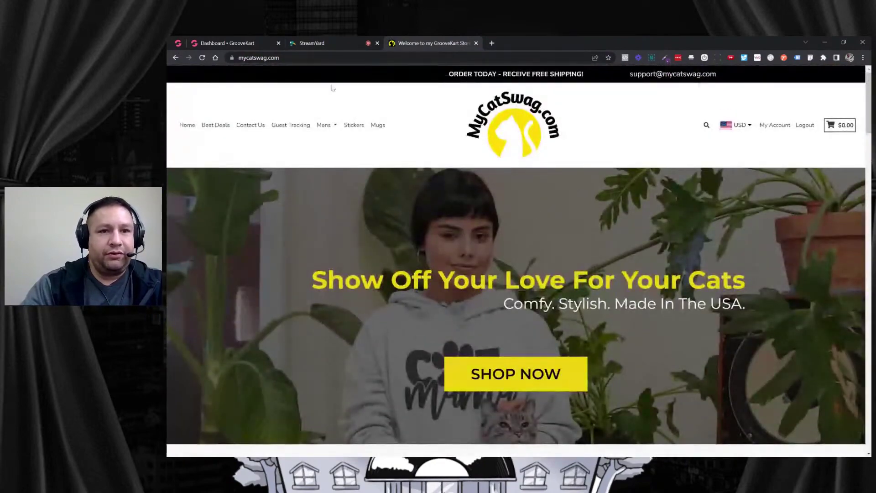
{"action": "left_click", "coordinate": [786, 129]}
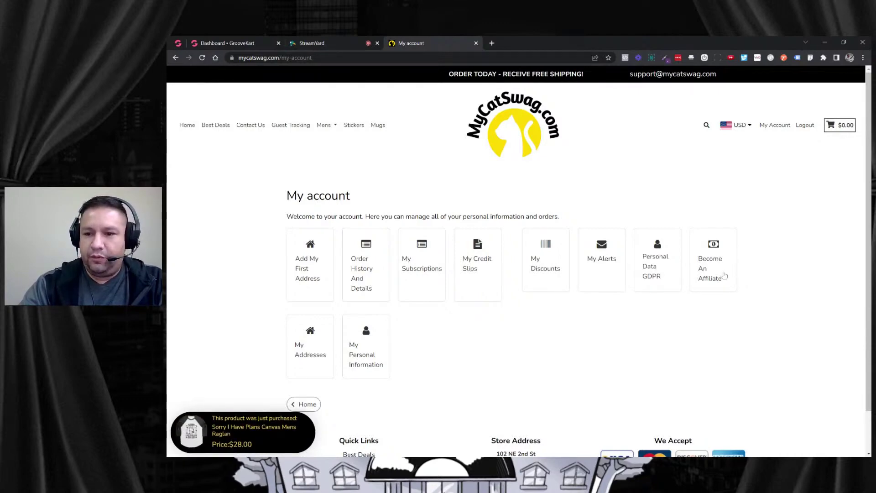
Open Become An Affiliate in its own Affiliates tab and look over the empty form.
{"action": "middle_click", "coordinate": [724, 276]}
{"action": "left_click", "coordinate": [515, 43]}
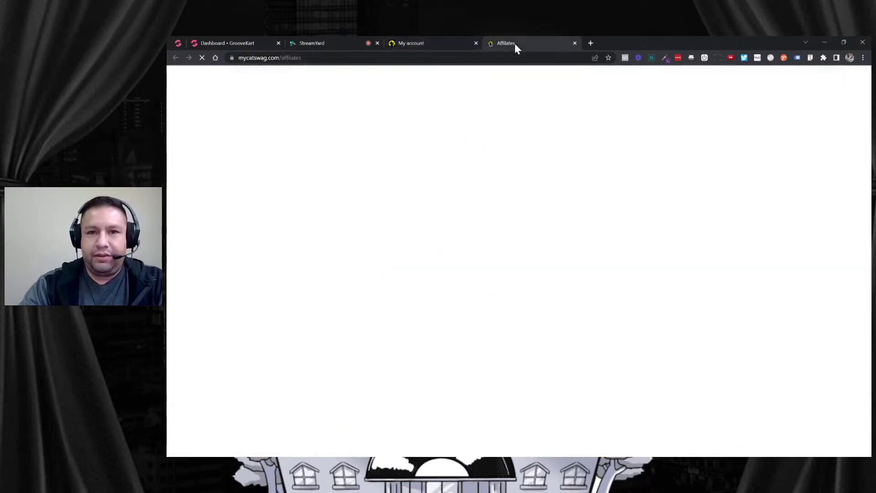
{"action": "scroll", "coordinate": [466, 183], "scroll_direction": "down", "scroll_amount": 2}
{"action": "scroll", "coordinate": [429, 200], "scroll_direction": "up", "scroll_amount": 1}
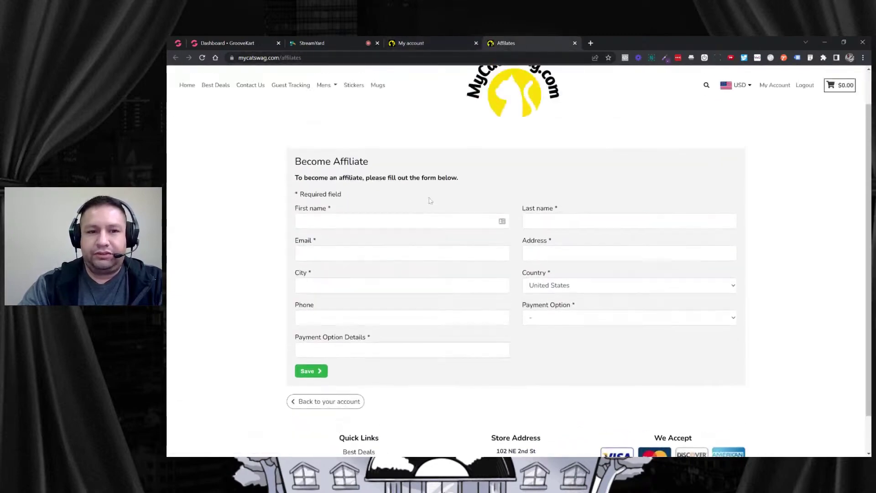
{"action": "scroll", "coordinate": [431, 200], "scroll_direction": "up", "scroll_amount": 1}
{"action": "scroll", "coordinate": [448, 198], "scroll_direction": "down", "scroll_amount": 2}
{"action": "scroll", "coordinate": [450, 198], "scroll_direction": "up", "scroll_amount": 2}
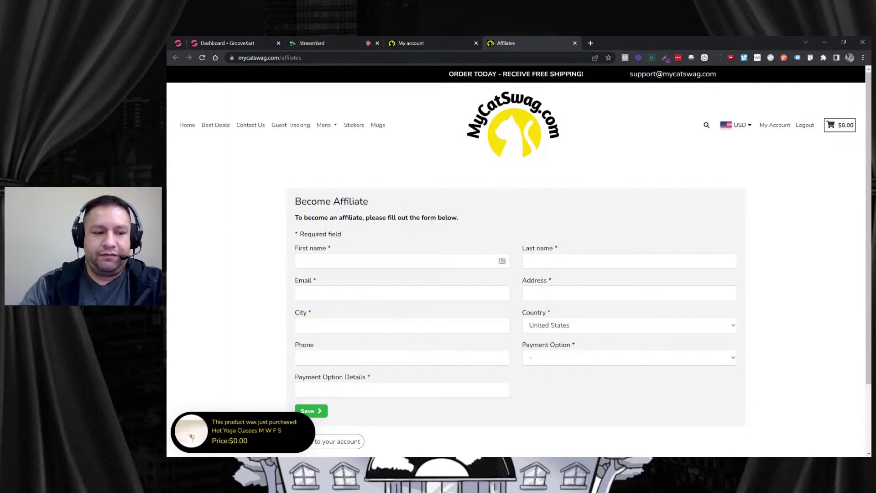
{"action": "scroll", "coordinate": [422, 215], "scroll_direction": "down", "scroll_amount": 2}
{"action": "scroll", "coordinate": [420, 153], "scroll_direction": "up", "scroll_amount": 2}
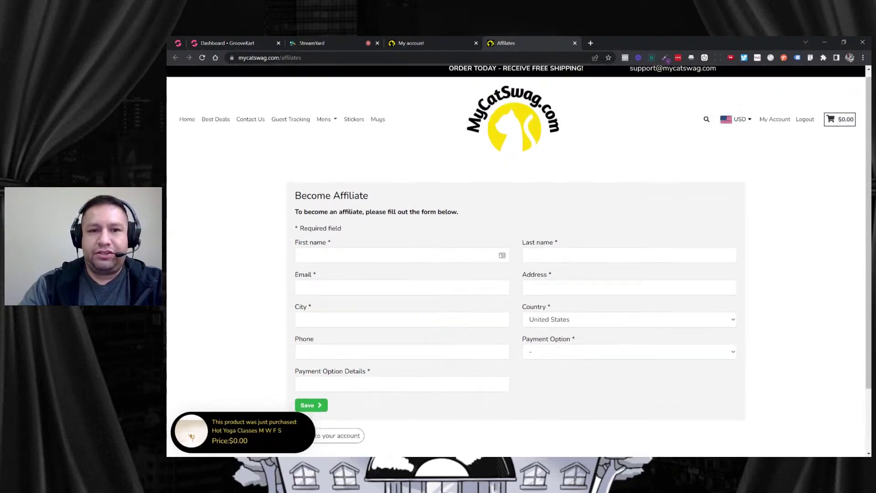
Check the account page again, then return to the Become Affiliate form.
{"action": "left_click", "coordinate": [433, 45]}
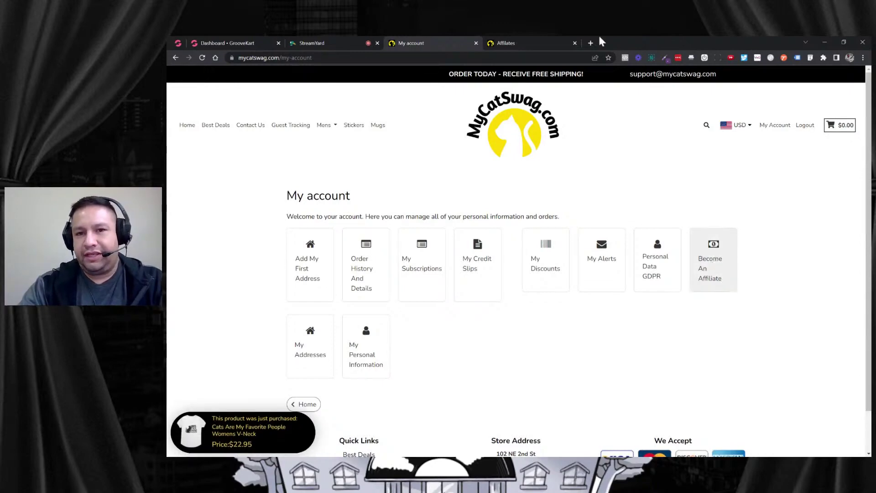
{"action": "left_click", "coordinate": [527, 41]}
{"action": "scroll", "coordinate": [474, 178], "scroll_direction": "down", "scroll_amount": 2}
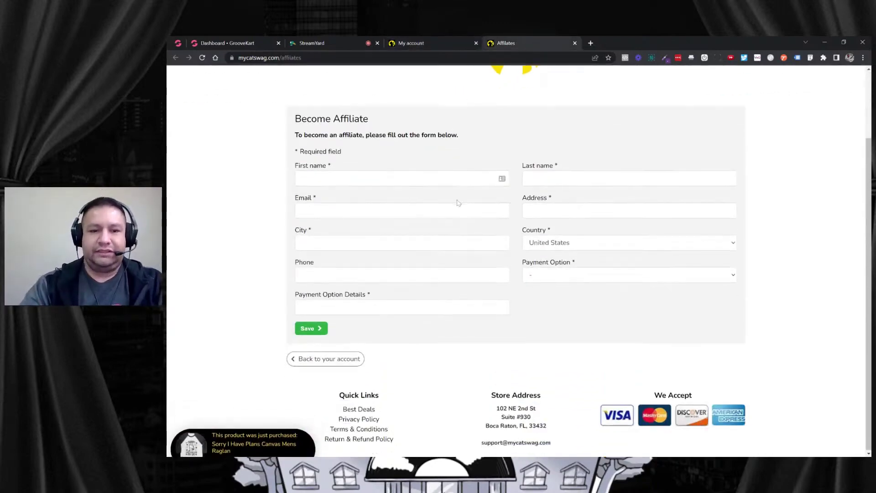
{"action": "scroll", "coordinate": [458, 202], "scroll_direction": "up", "scroll_amount": 1}
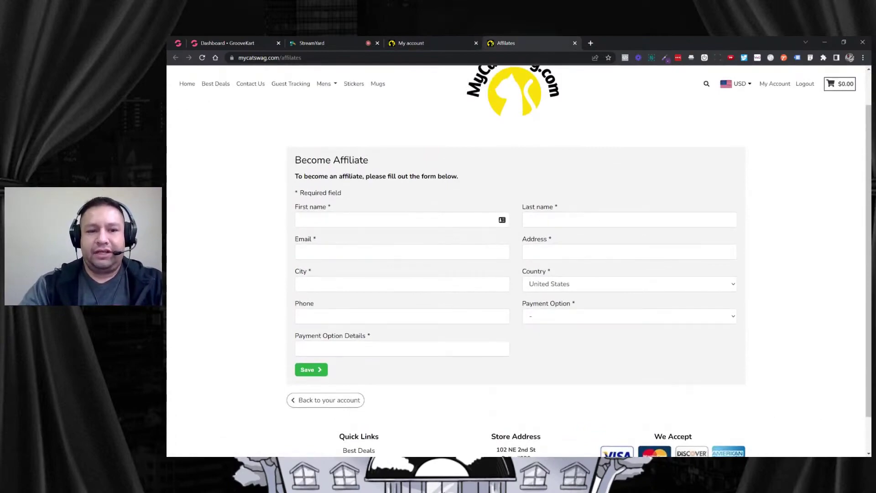
Autofill the contact details, choose Paypal, and paste the payout e-mail into Payment Option Details.
{"action": "left_click", "coordinate": [365, 220]}
{"action": "left_click", "coordinate": [356, 240]}
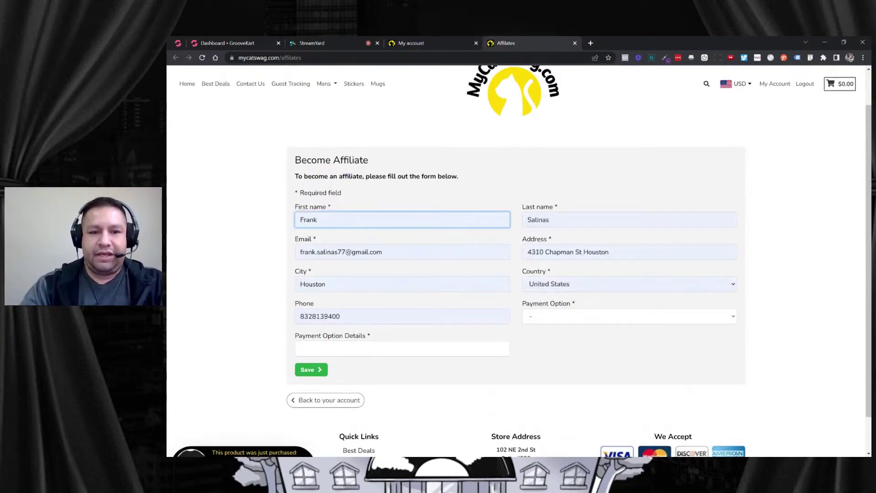
{"action": "left_click", "coordinate": [565, 315]}
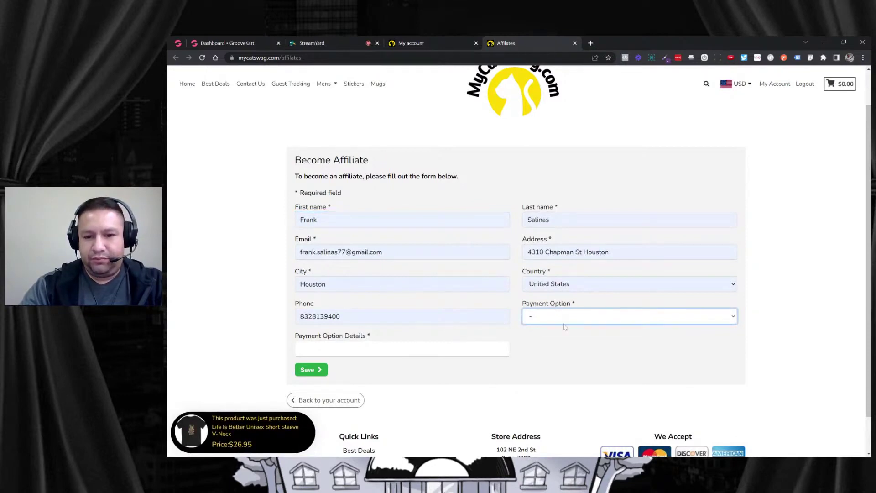
{"action": "left_click", "coordinate": [553, 341]}
{"action": "left_click", "coordinate": [300, 349]}
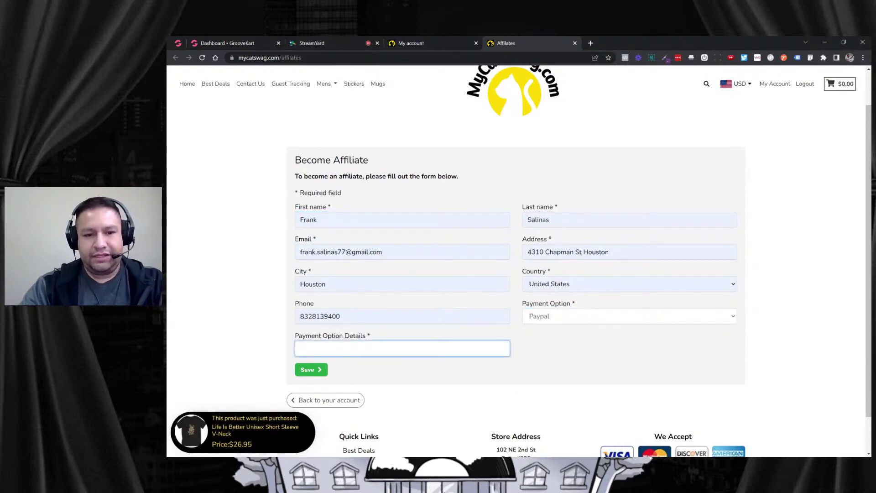
{"action": "key", "text": "ctrl+v"}
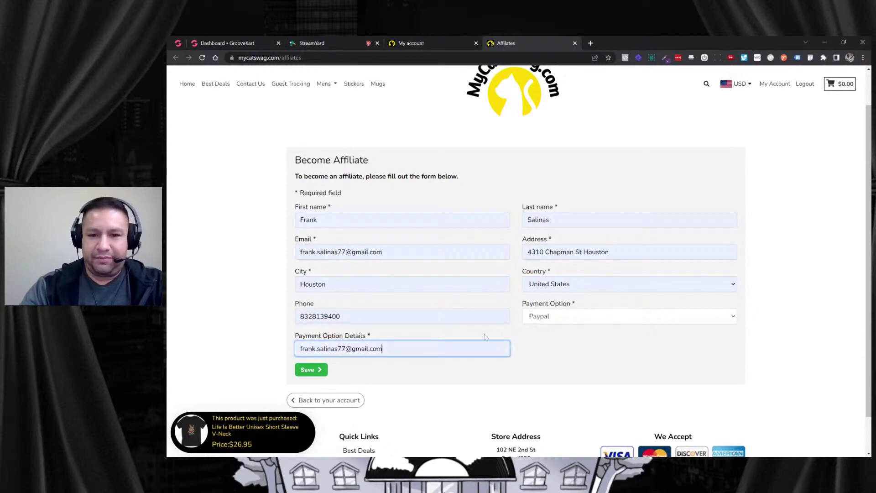
Replace the email field with the work e-mail address and paste it into Payment Option Details.
{"action": "scroll", "coordinate": [477, 293], "scroll_direction": "down", "scroll_amount": 1}
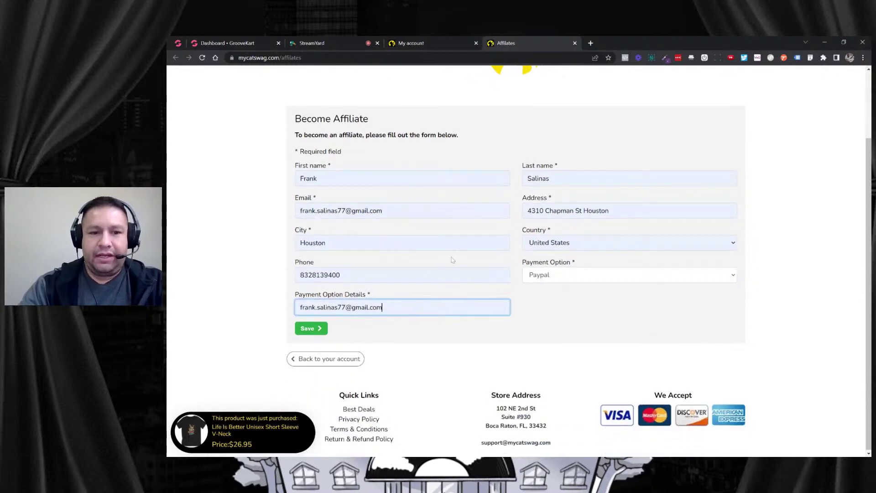
{"action": "left_click_drag", "start_coordinate": [386, 211], "coordinate": [300, 211]}
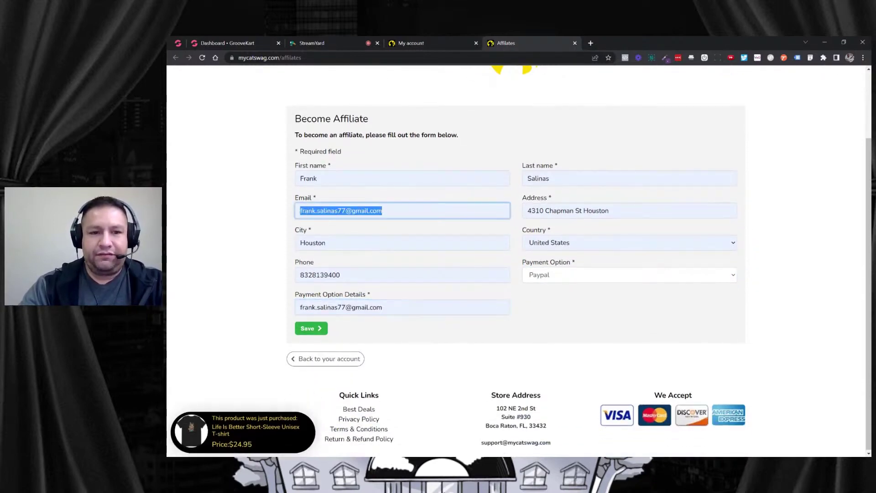
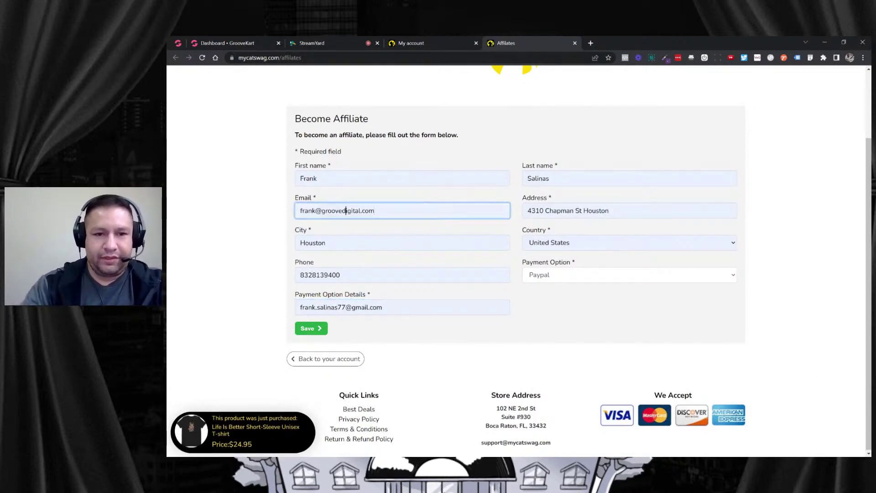
{"action": "triple_click", "coordinate": [346, 210]}
{"action": "key", "text": "ctrl+c"}
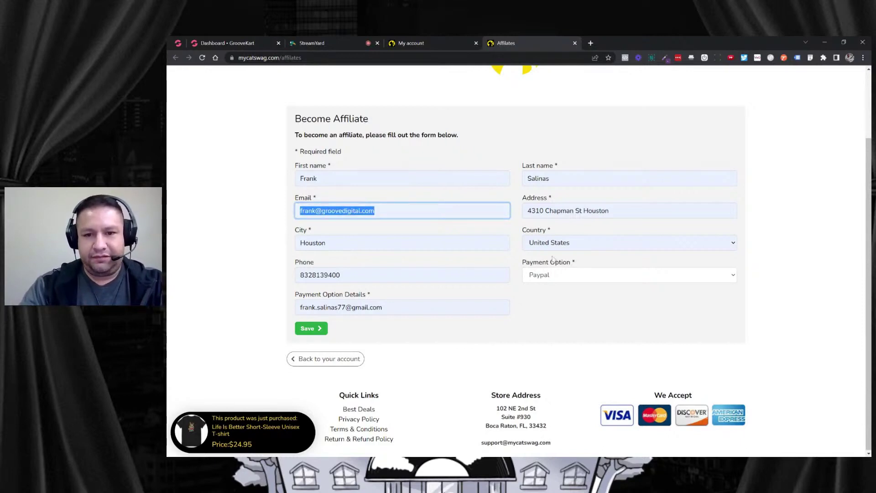
{"action": "left_click", "coordinate": [572, 308]}
{"action": "triple_click", "coordinate": [379, 307]}
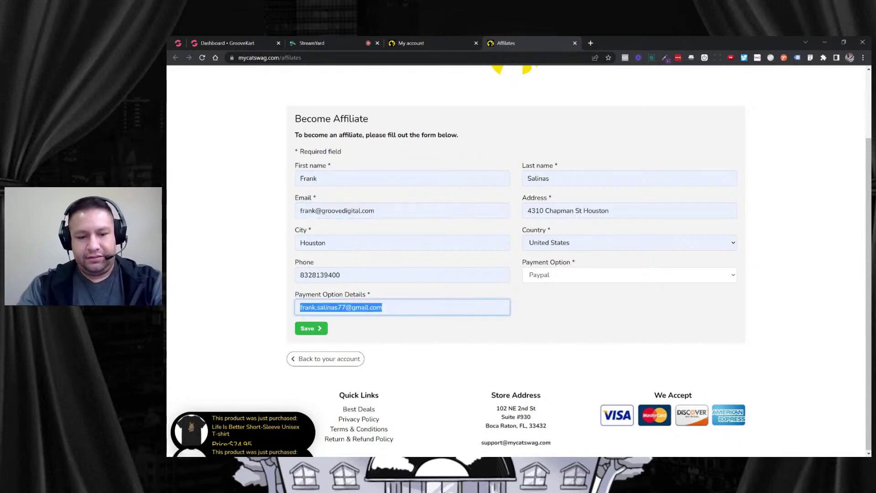
{"action": "key", "text": "ctrl+v"}
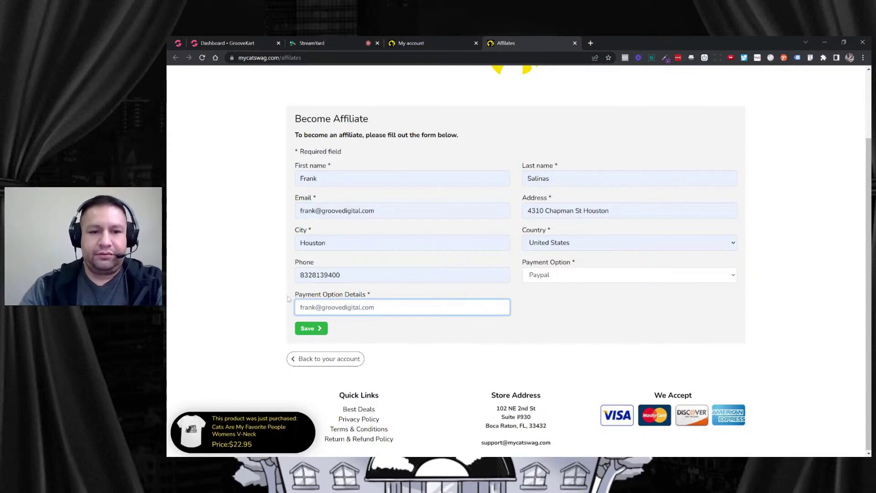
{"action": "left_click", "coordinate": [277, 297]}
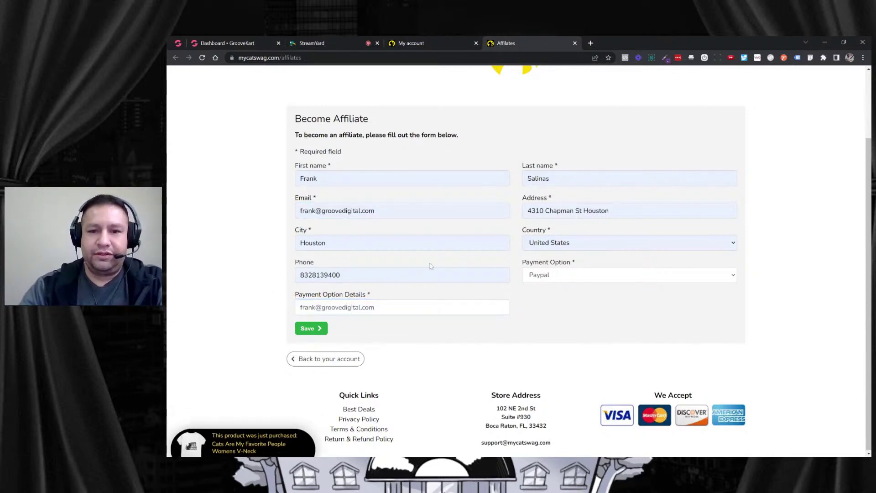
{"action": "left_click", "coordinate": [305, 329]}
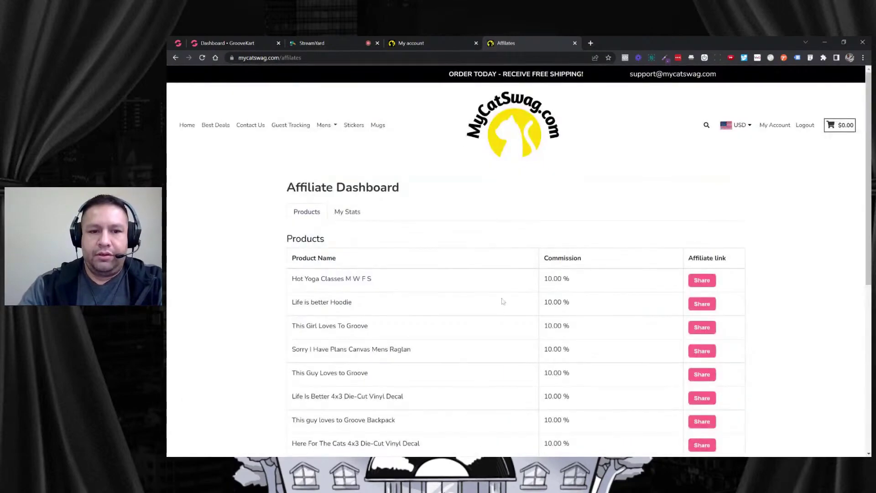
{"action": "scroll", "coordinate": [503, 299], "scroll_direction": "down", "scroll_amount": 3}
{"action": "scroll", "coordinate": [506, 299], "scroll_direction": "down", "scroll_amount": 2}
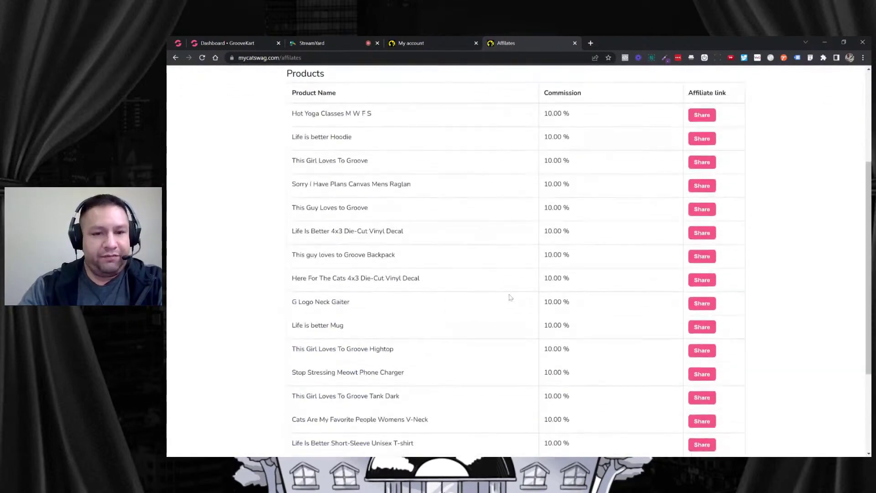
{"action": "scroll", "coordinate": [508, 296], "scroll_direction": "up", "scroll_amount": 4}
{"action": "scroll", "coordinate": [507, 296], "scroll_direction": "up", "scroll_amount": 1}
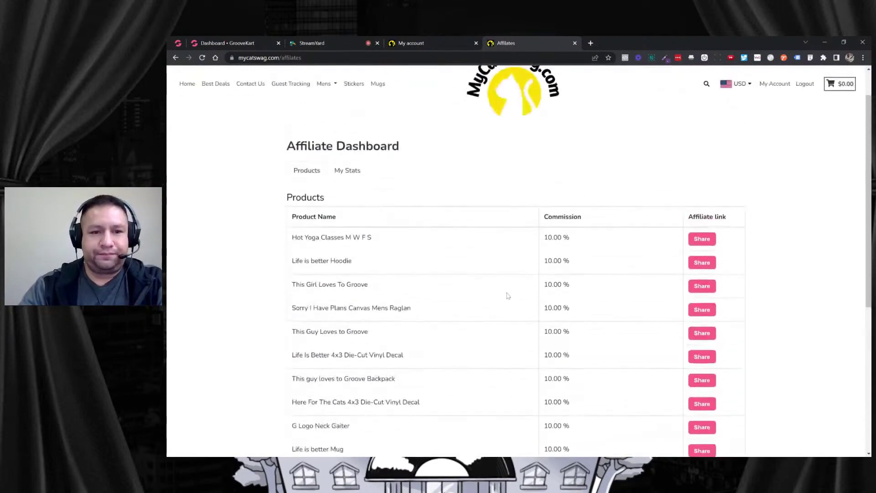
{"action": "scroll", "coordinate": [506, 295], "scroll_direction": "down", "scroll_amount": 1}
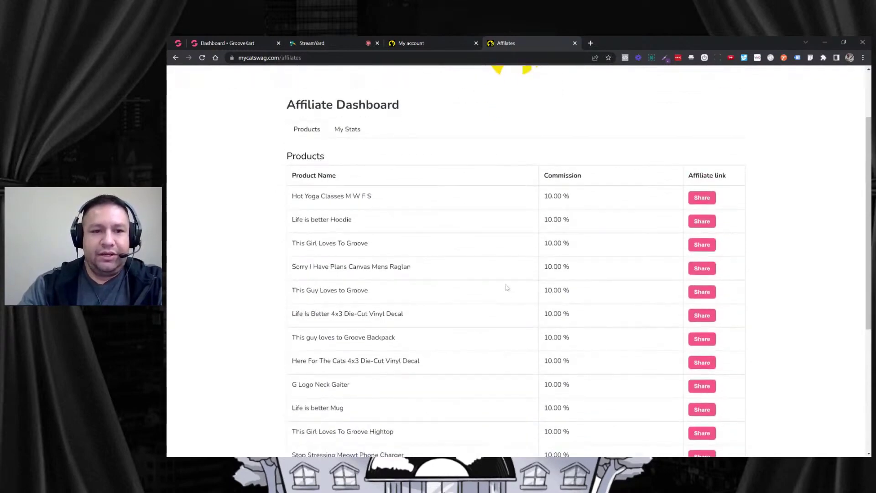
{"action": "scroll", "coordinate": [507, 292], "scroll_direction": "down", "scroll_amount": 3}
{"action": "scroll", "coordinate": [510, 284], "scroll_direction": "down", "scroll_amount": 1}
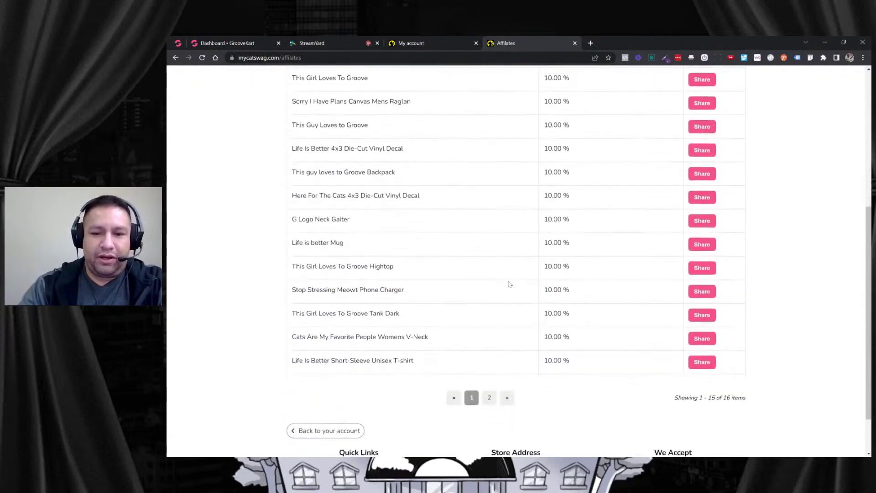
{"action": "scroll", "coordinate": [510, 283], "scroll_direction": "up", "scroll_amount": 3}
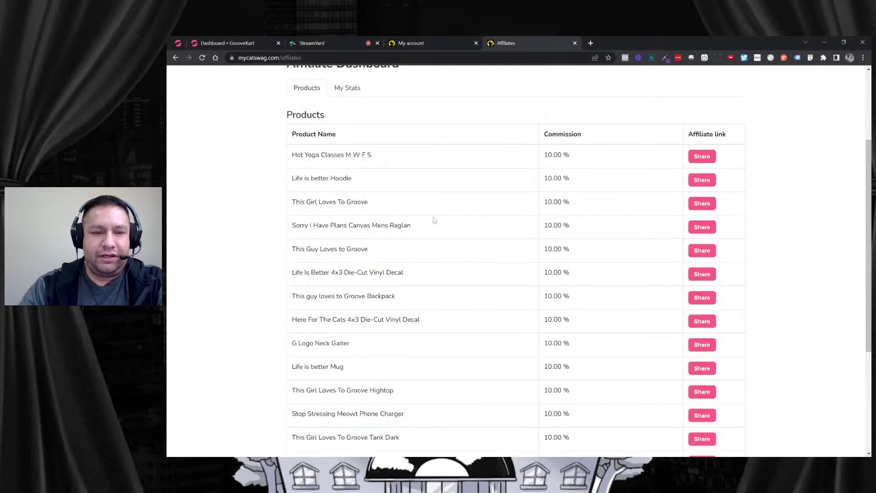
{"action": "left_click_drag", "start_coordinate": [292, 155], "coordinate": [367, 155]}
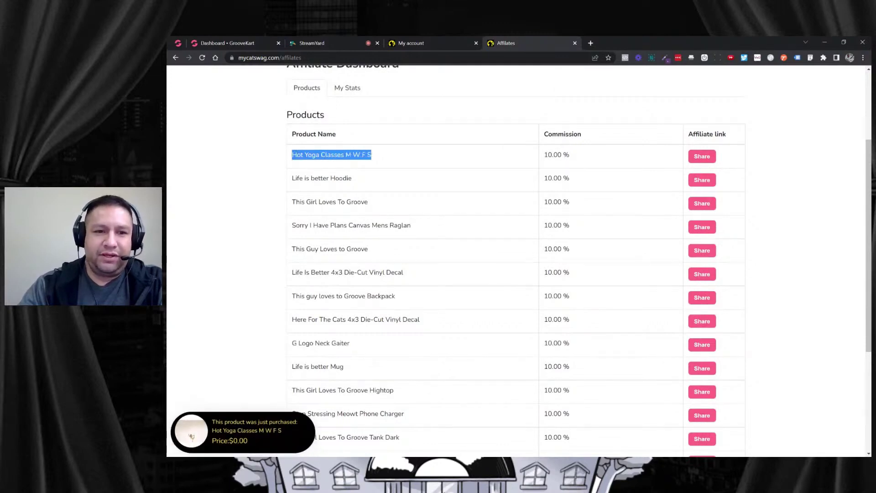
{"action": "double_click", "coordinate": [357, 155]}
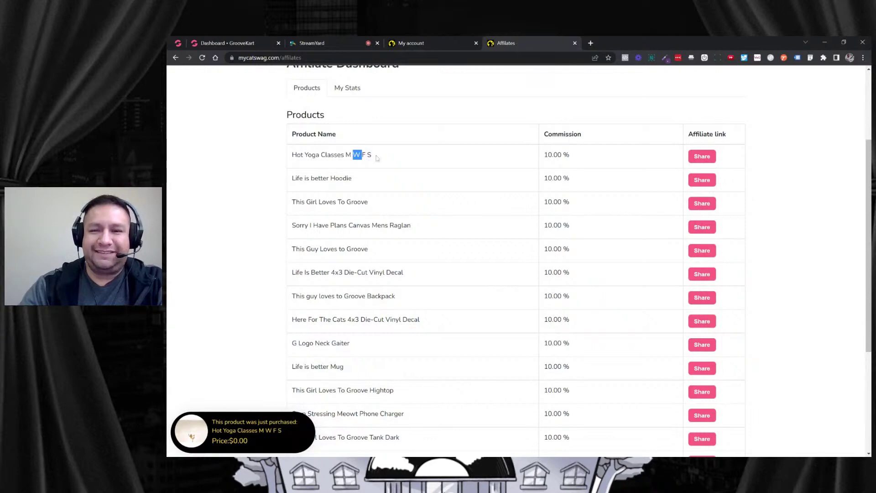
{"action": "scroll", "coordinate": [365, 201], "scroll_direction": "down", "scroll_amount": 1}
{"action": "scroll", "coordinate": [358, 251], "scroll_direction": "down", "scroll_amount": 1}
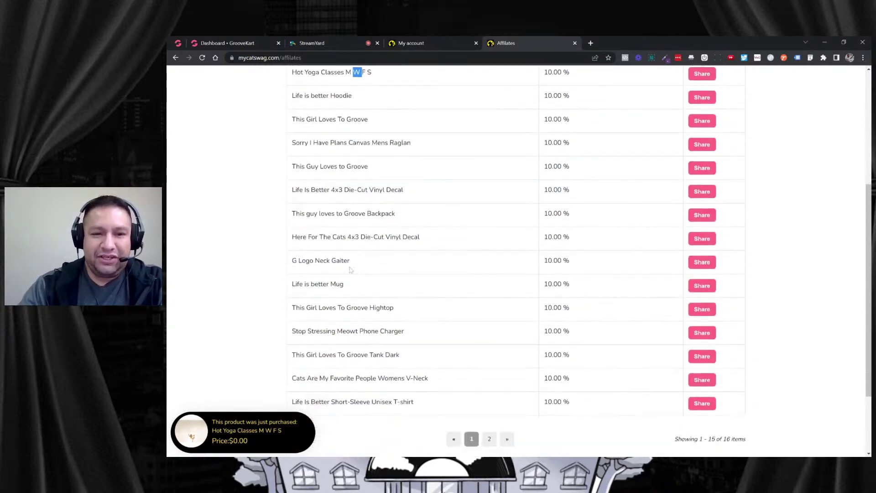
{"action": "scroll", "coordinate": [387, 244], "scroll_direction": "up", "scroll_amount": 2}
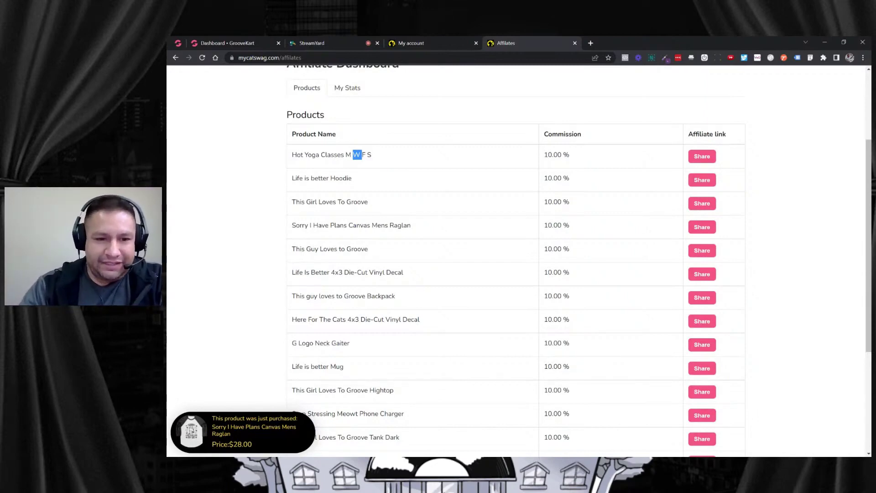
{"action": "left_click_drag", "start_coordinate": [290, 319], "coordinate": [422, 311]}
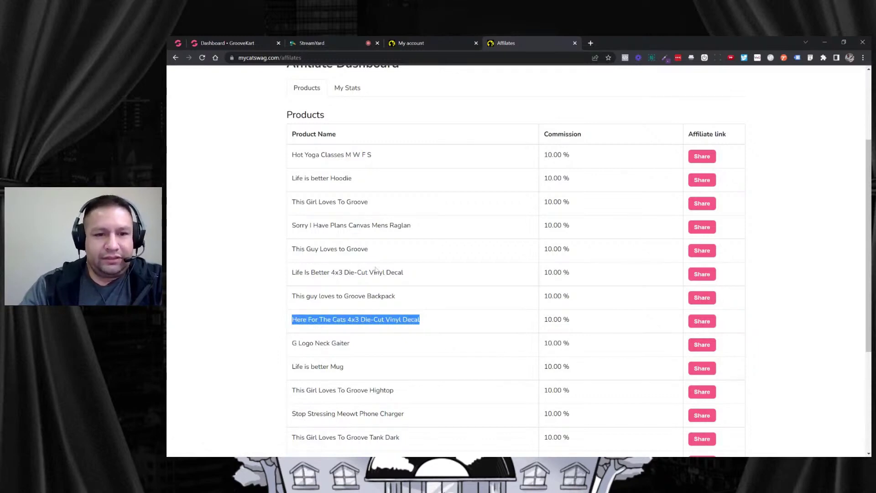
{"action": "scroll", "coordinate": [378, 269], "scroll_direction": "down", "scroll_amount": 3}
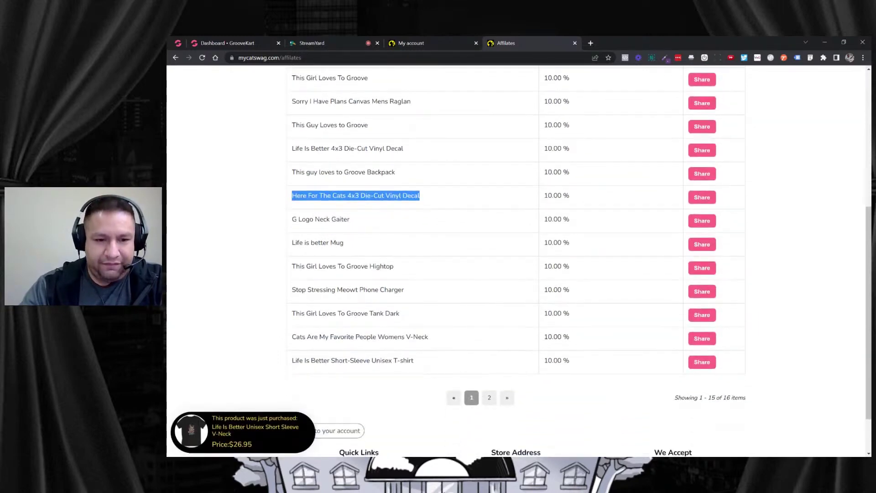
{"action": "left_click_drag", "start_coordinate": [290, 360], "coordinate": [424, 356]}
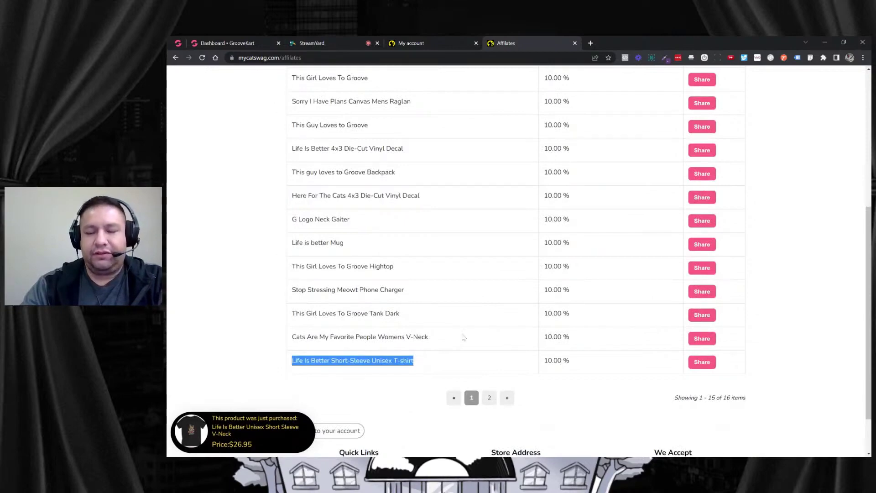
{"action": "scroll", "coordinate": [461, 336], "scroll_direction": "up", "scroll_amount": 5}
{"action": "scroll", "coordinate": [509, 300], "scroll_direction": "down", "scroll_amount": 2}
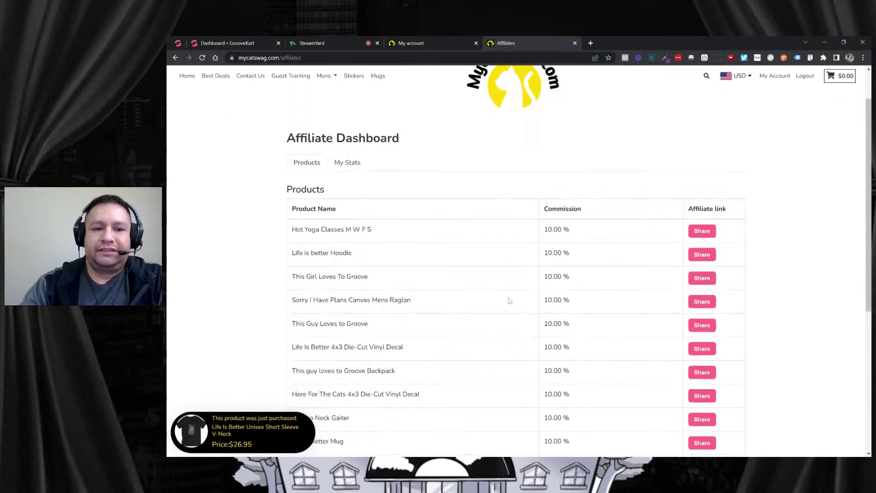
{"action": "left_click_drag", "start_coordinate": [304, 220], "coordinate": [361, 220]}
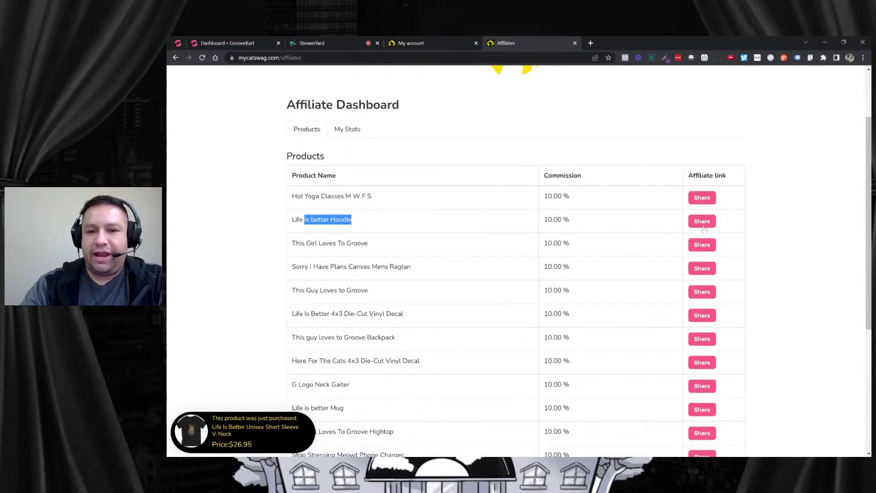
{"action": "left_click_drag", "start_coordinate": [571, 220], "coordinate": [543, 220]}
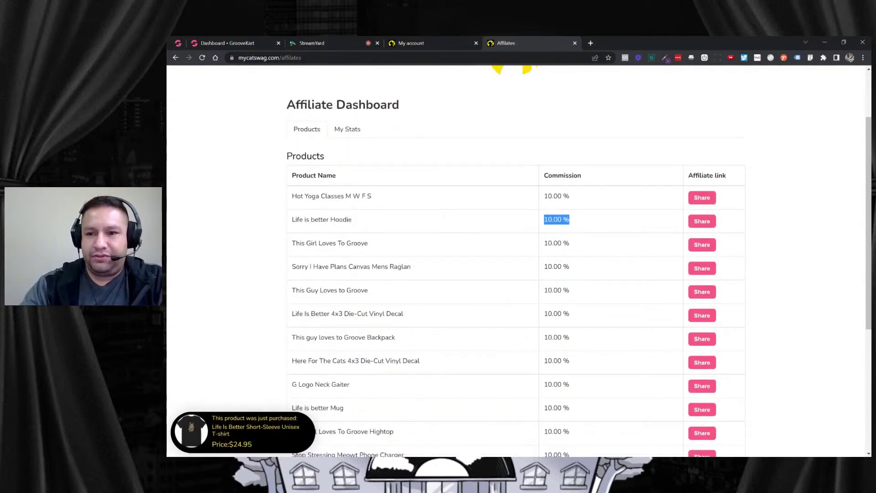
Copy the Life is better Hoodie referral link and load it in a new tab.
{"action": "left_click", "coordinate": [700, 222]}
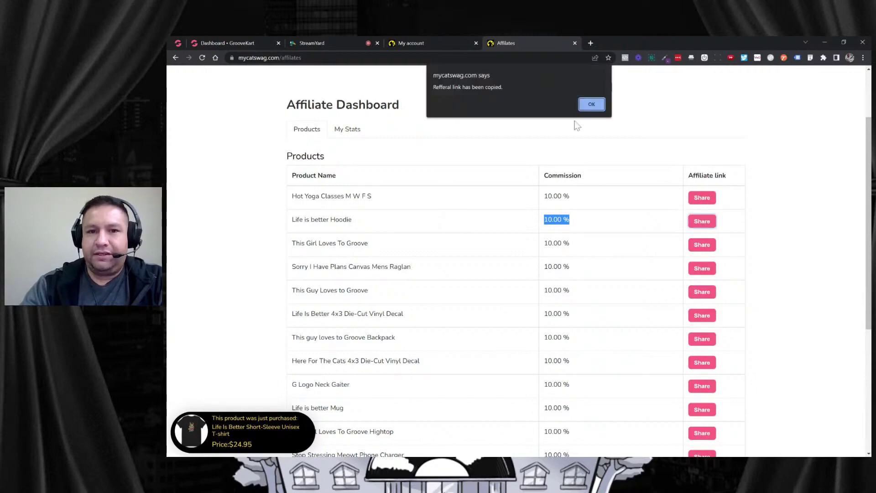
{"action": "left_click", "coordinate": [592, 104]}
{"action": "left_click", "coordinate": [591, 43]}
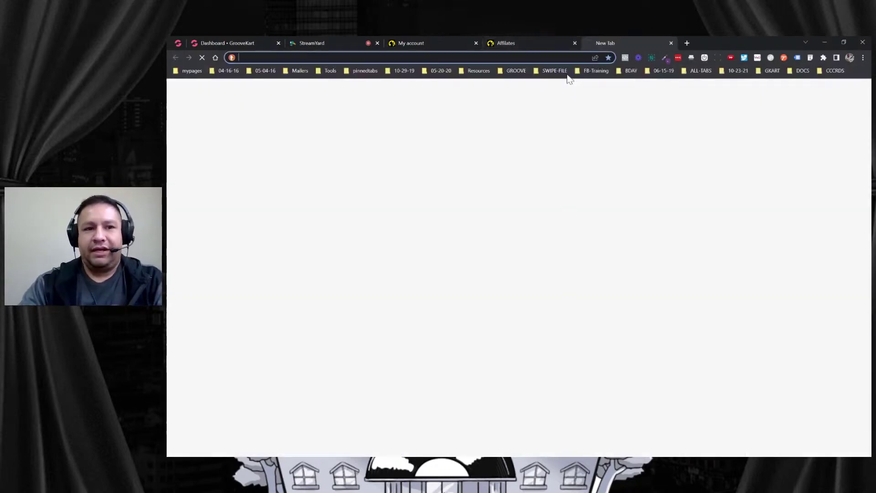
{"action": "key", "text": "Return"}
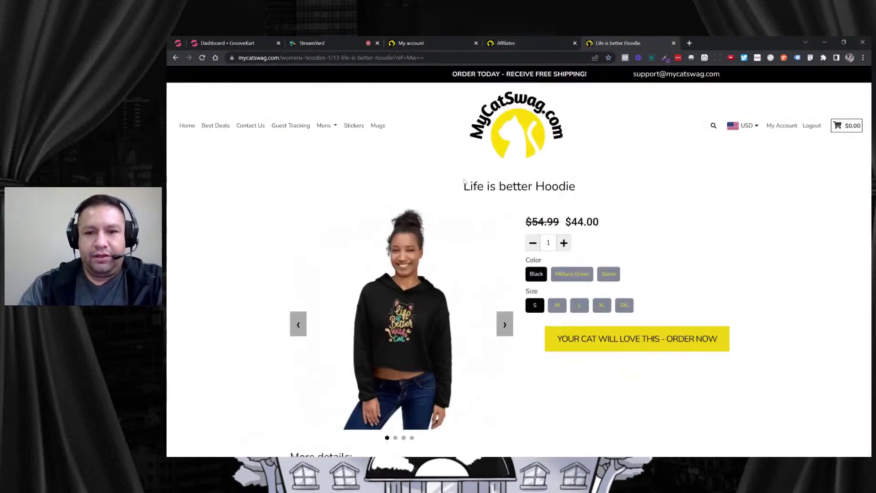
Inspect the hoodie page and its ref-coded address, then check the Affiliate Dashboard earnings stats.
{"action": "scroll", "coordinate": [463, 168], "scroll_direction": "down", "scroll_amount": 1}
{"action": "scroll", "coordinate": [479, 163], "scroll_direction": "up", "scroll_amount": 1}
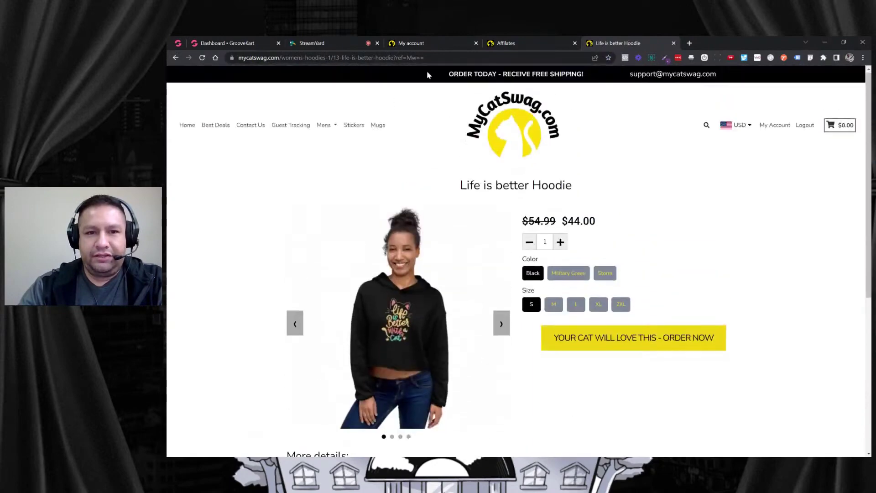
{"action": "left_click", "coordinate": [416, 58]}
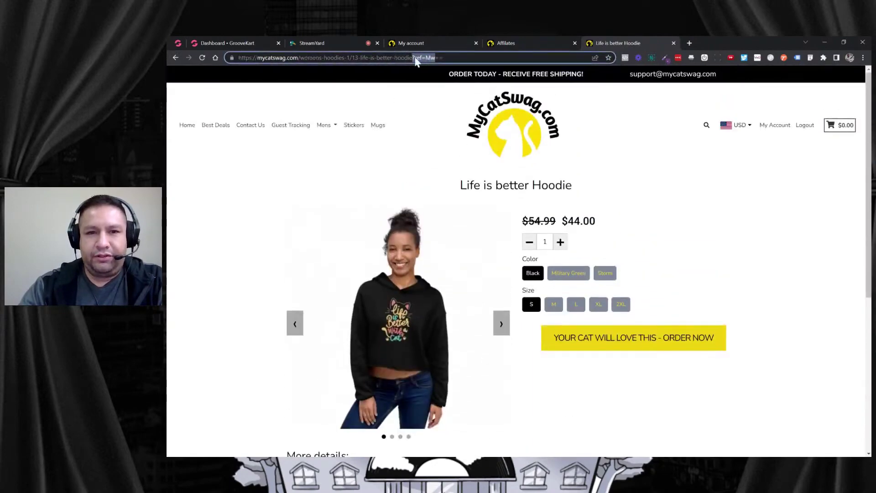
{"action": "scroll", "coordinate": [506, 210], "scroll_direction": "down", "scroll_amount": 5}
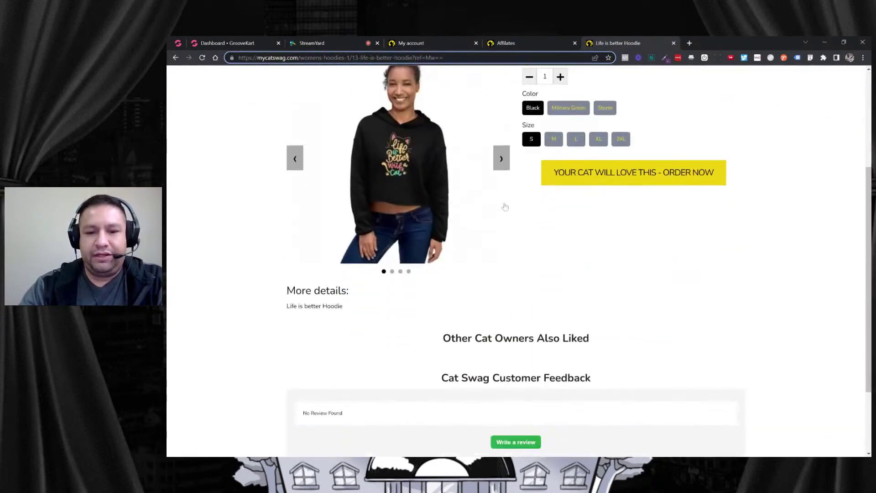
{"action": "scroll", "coordinate": [512, 219], "scroll_direction": "up", "scroll_amount": 3}
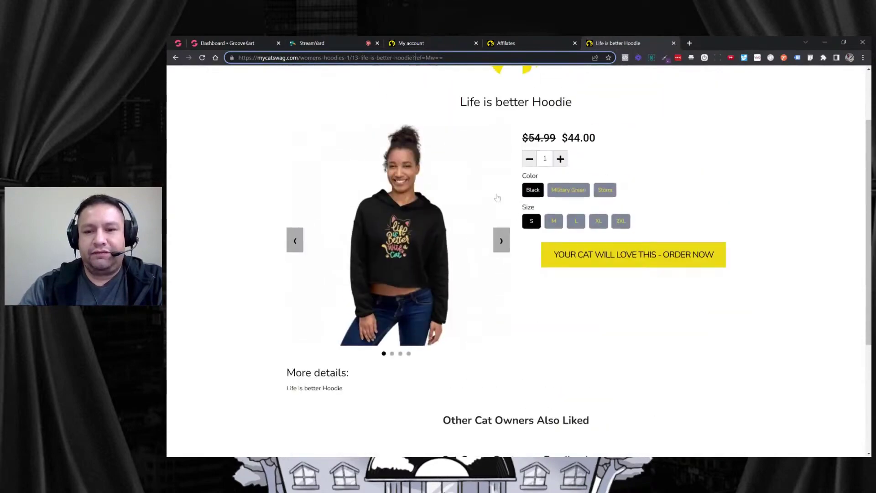
{"action": "scroll", "coordinate": [480, 226], "scroll_direction": "down", "scroll_amount": 2}
{"action": "scroll", "coordinate": [480, 225], "scroll_direction": "down", "scroll_amount": 2}
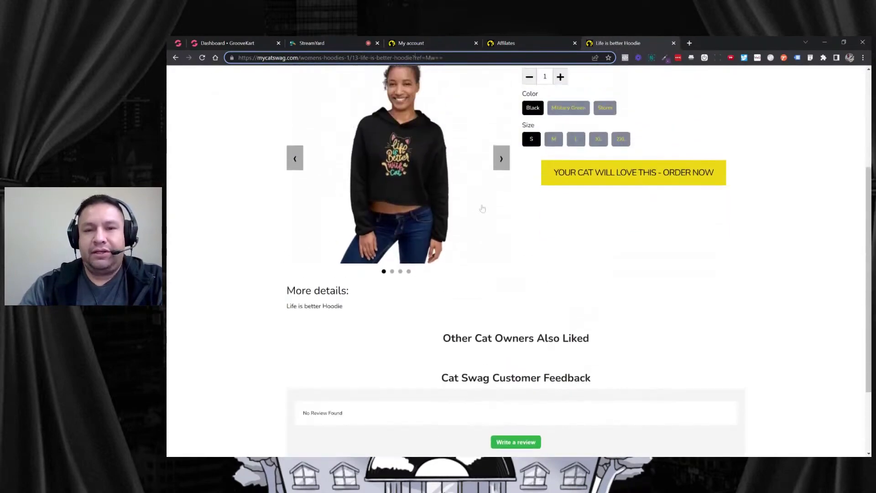
{"action": "scroll", "coordinate": [489, 209], "scroll_direction": "up", "scroll_amount": 1}
{"action": "left_click", "coordinate": [526, 43]}
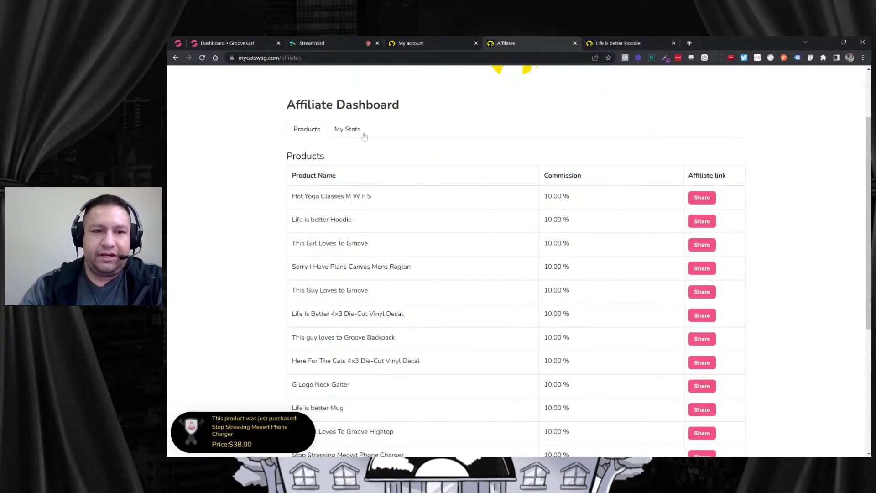
{"action": "left_click", "coordinate": [346, 130]}
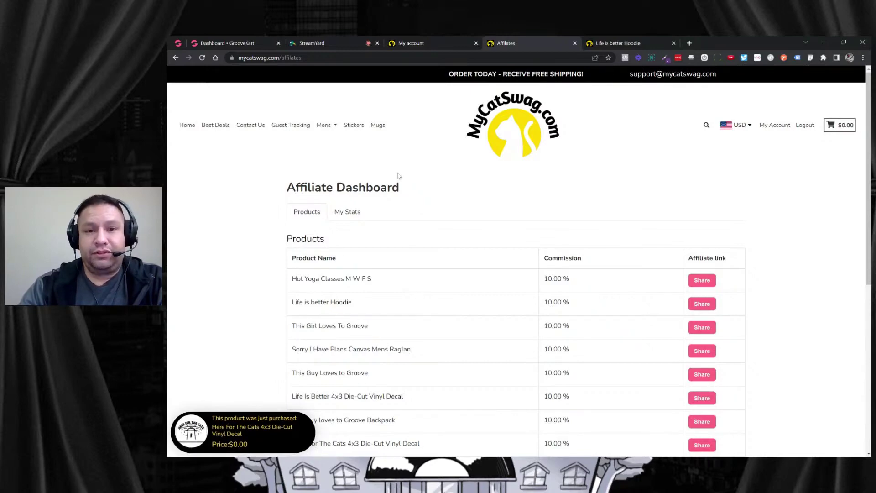
On the admin Dashboard, dismiss the setup wizard and go to Orders > Affiliates.
{"action": "left_click", "coordinate": [245, 41]}
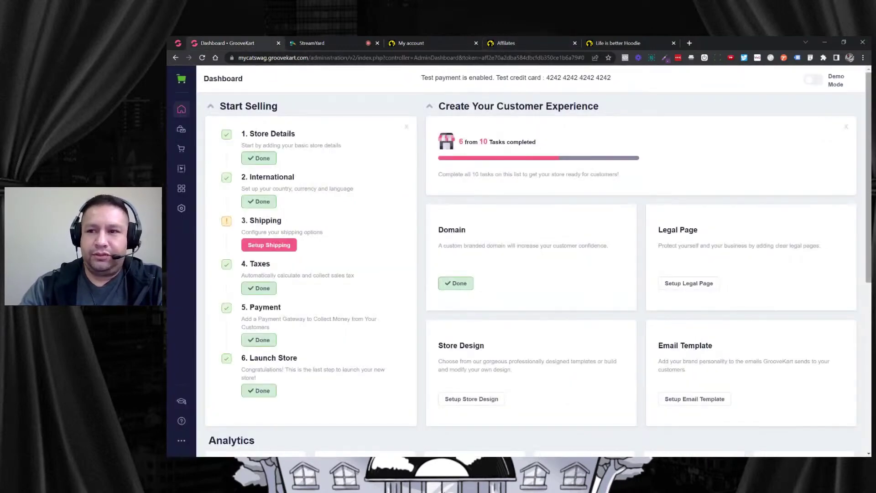
{"action": "left_click", "coordinate": [846, 127]}
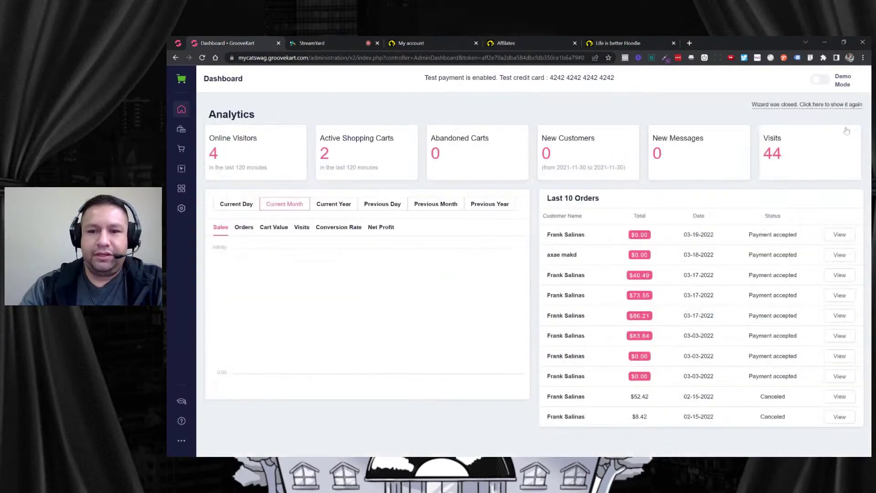
{"action": "left_click", "coordinate": [181, 149]}
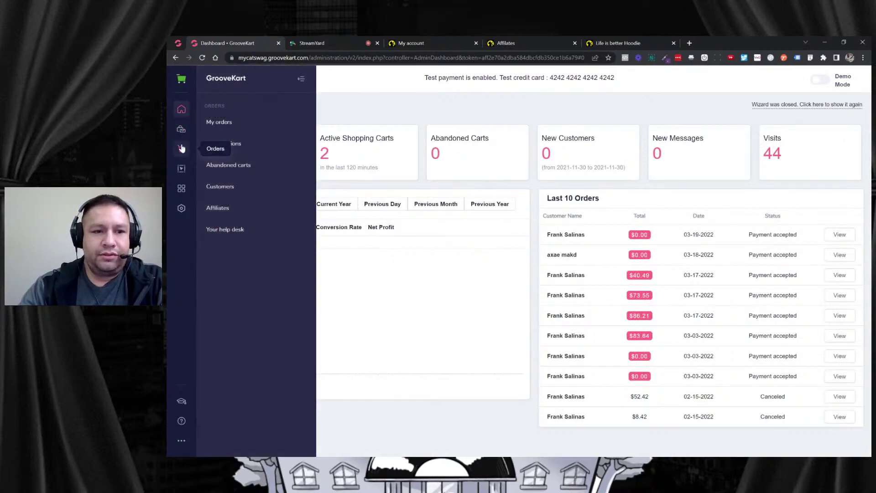
{"action": "left_click", "coordinate": [222, 208]}
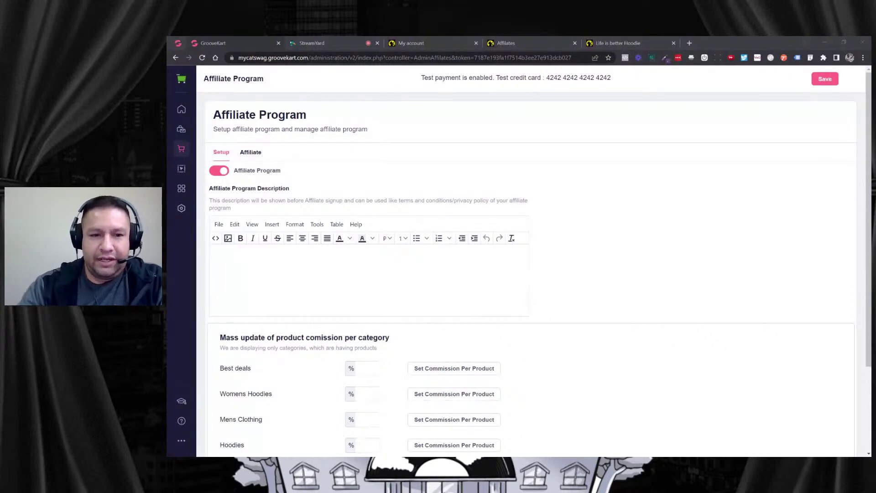
{"action": "left_click", "coordinate": [574, 246]}
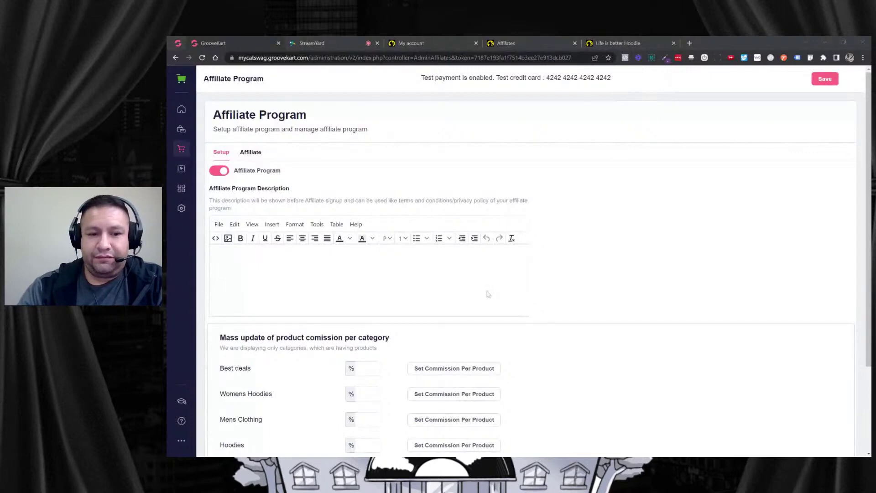
{"action": "left_click", "coordinate": [341, 335]}
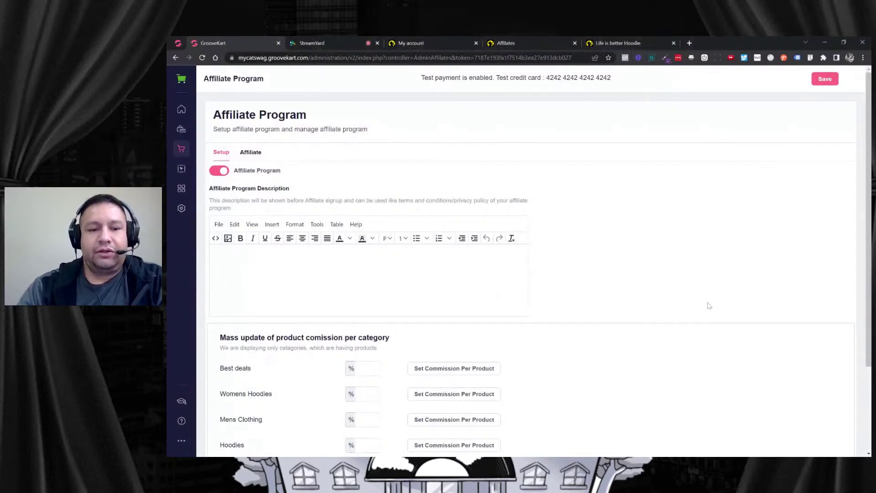
{"action": "scroll", "coordinate": [650, 258], "scroll_direction": "down", "scroll_amount": 2}
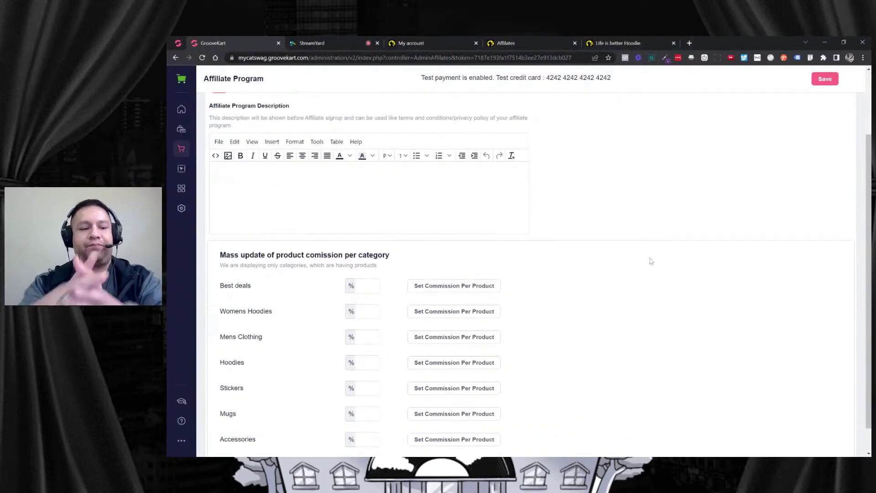
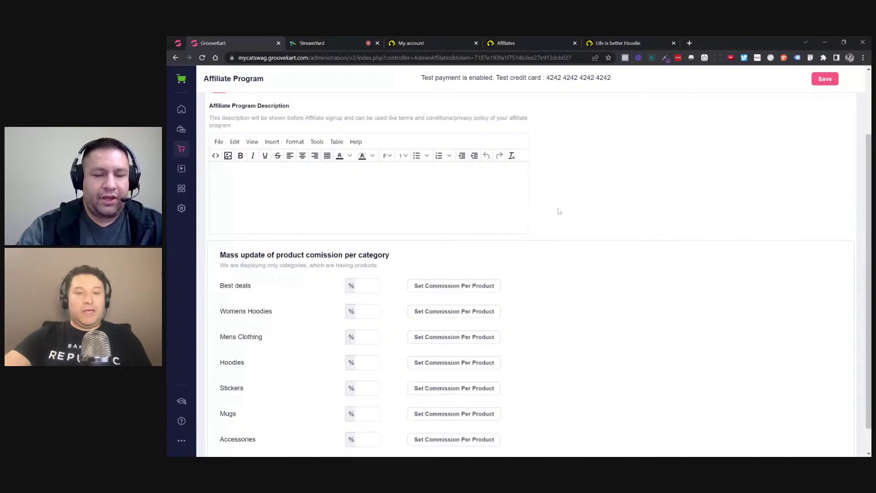
Enter a 20% commission for every product category, through Mugs and Accessories, and save.
{"action": "scroll", "coordinate": [512, 210], "scroll_direction": "up", "scroll_amount": 2}
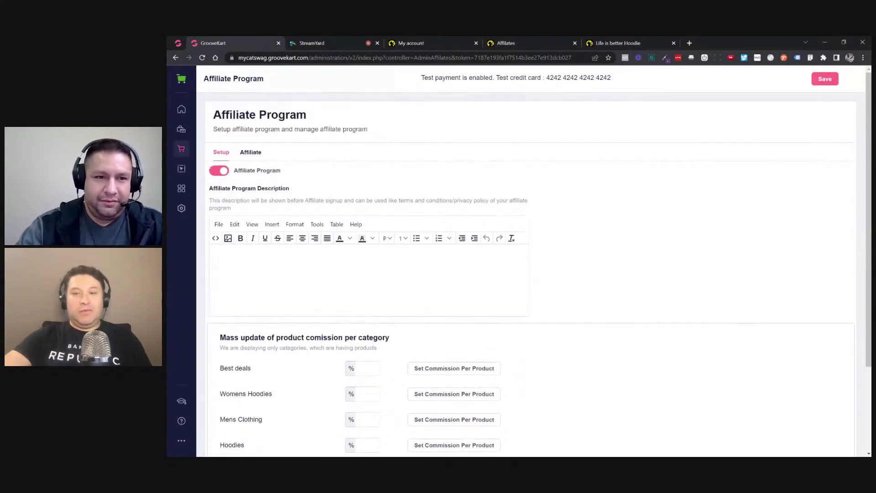
{"action": "scroll", "coordinate": [512, 211], "scroll_direction": "down", "scroll_amount": 1}
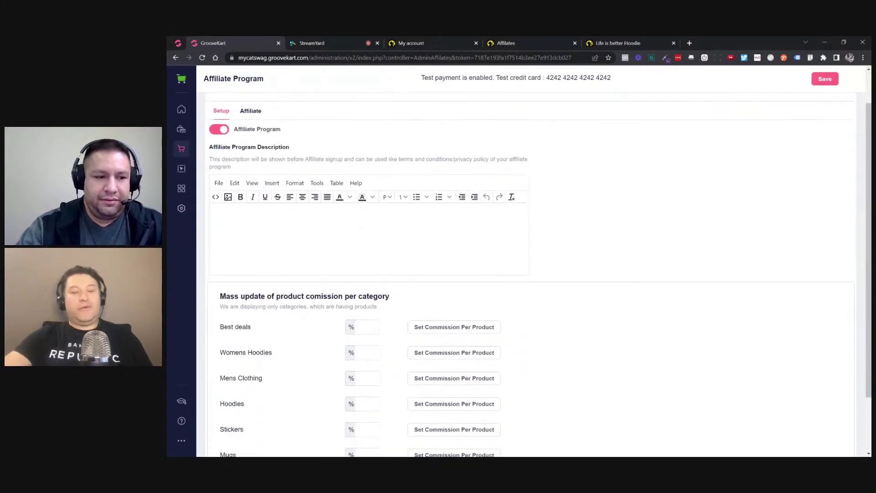
{"action": "scroll", "coordinate": [512, 210], "scroll_direction": "up", "scroll_amount": 1}
{"action": "scroll", "coordinate": [451, 277], "scroll_direction": "down", "scroll_amount": 2}
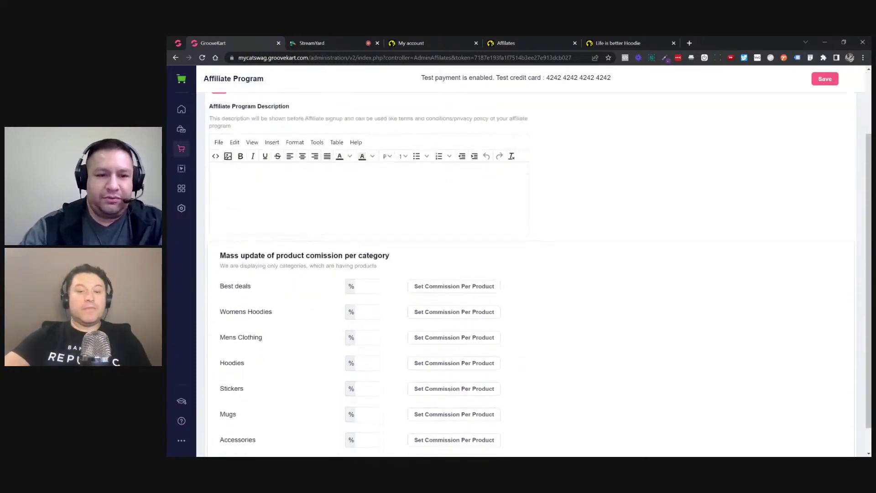
{"action": "scroll", "coordinate": [452, 277], "scroll_direction": "up", "scroll_amount": 2}
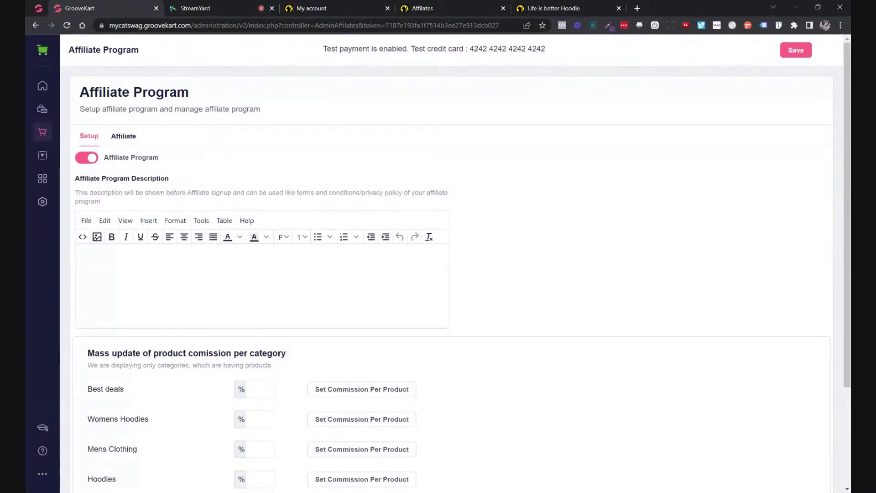
{"action": "scroll", "coordinate": [212, 290], "scroll_direction": "down", "scroll_amount": 1}
{"action": "scroll", "coordinate": [211, 289], "scroll_direction": "up", "scroll_amount": 1}
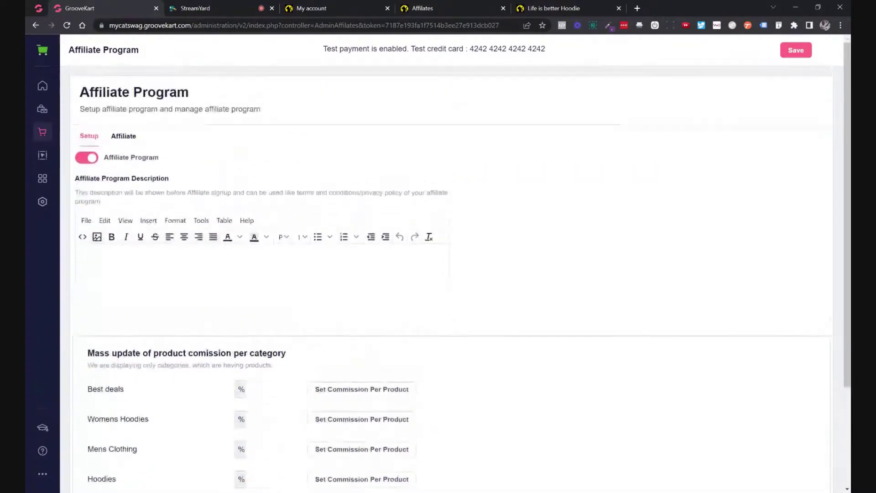
{"action": "left_click", "coordinate": [182, 305]}
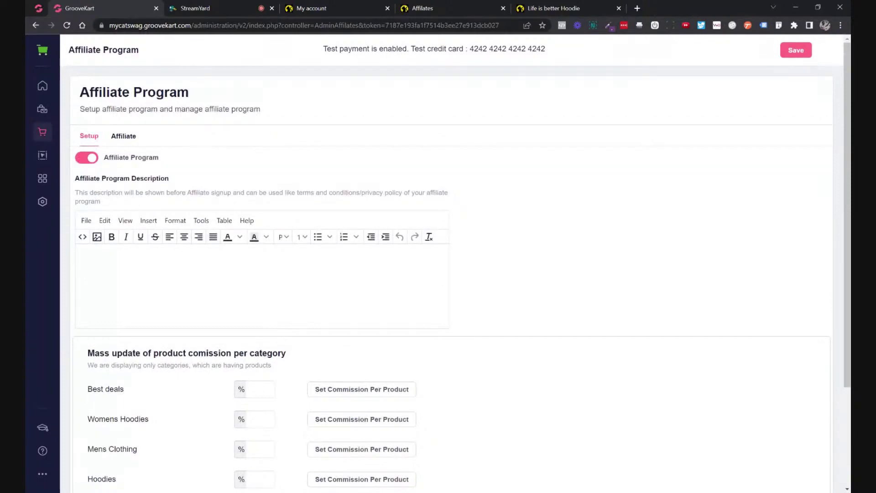
{"action": "scroll", "coordinate": [251, 292], "scroll_direction": "down", "scroll_amount": 3}
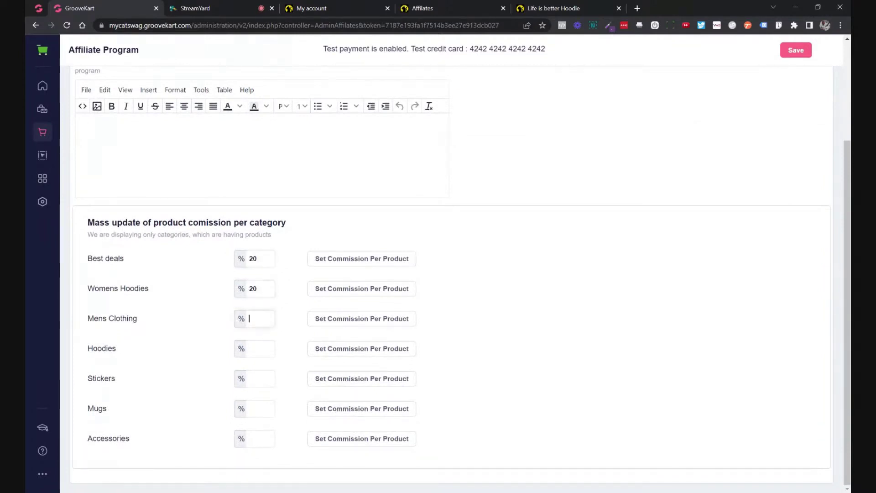
{"action": "type", "text": "2020"}
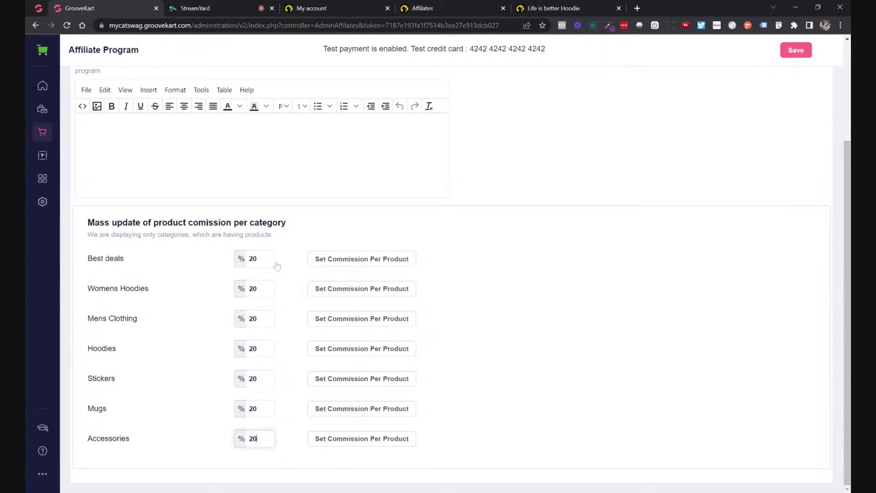
{"action": "left_click", "coordinate": [809, 54]}
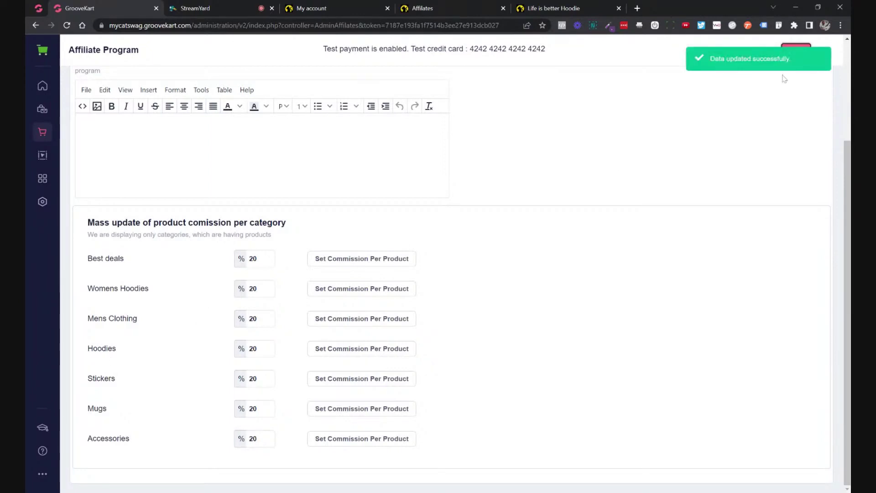
Expand per-product commissions for Best deals, Womens Hoodies, Mens Clothing and Hoodies, each showing 20.00%.
{"action": "left_click", "coordinate": [400, 259]}
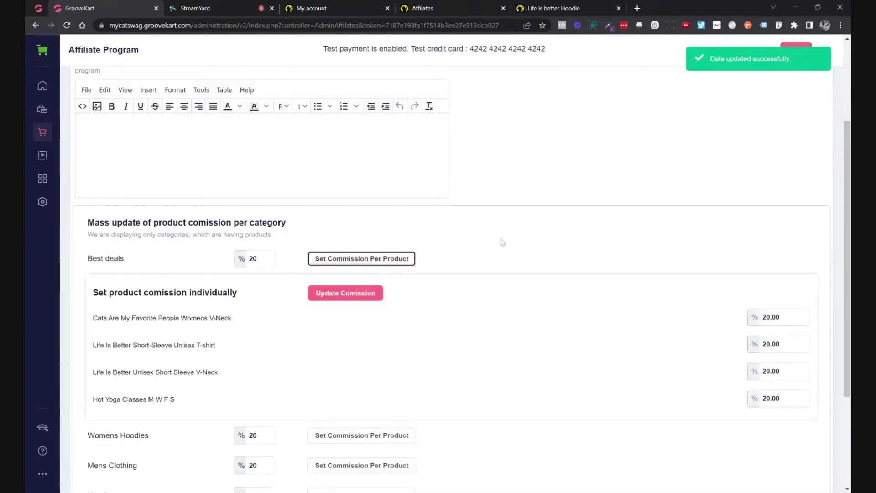
{"action": "scroll", "coordinate": [644, 283], "scroll_direction": "down", "scroll_amount": 1}
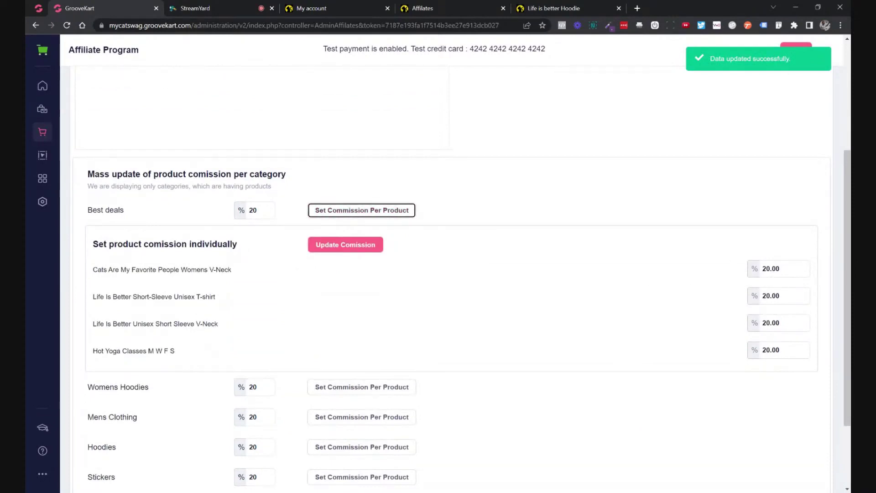
{"action": "scroll", "coordinate": [495, 317], "scroll_direction": "down", "scroll_amount": 2}
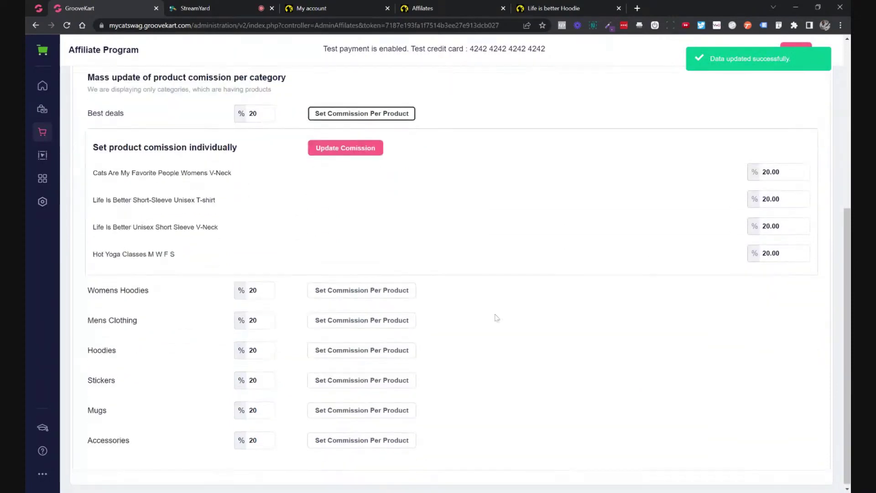
{"action": "left_click", "coordinate": [407, 291]}
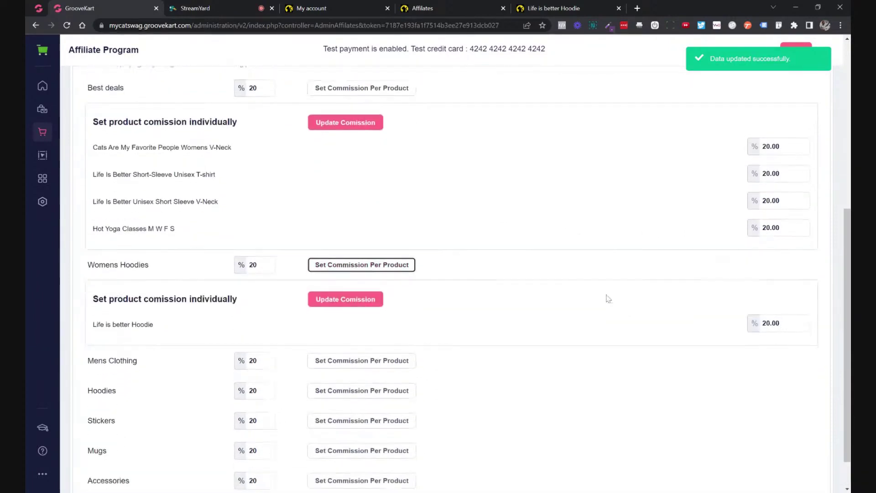
{"action": "scroll", "coordinate": [609, 294], "scroll_direction": "down", "scroll_amount": 1}
{"action": "left_click", "coordinate": [396, 322]}
{"action": "scroll", "coordinate": [525, 325], "scroll_direction": "down", "scroll_amount": 1}
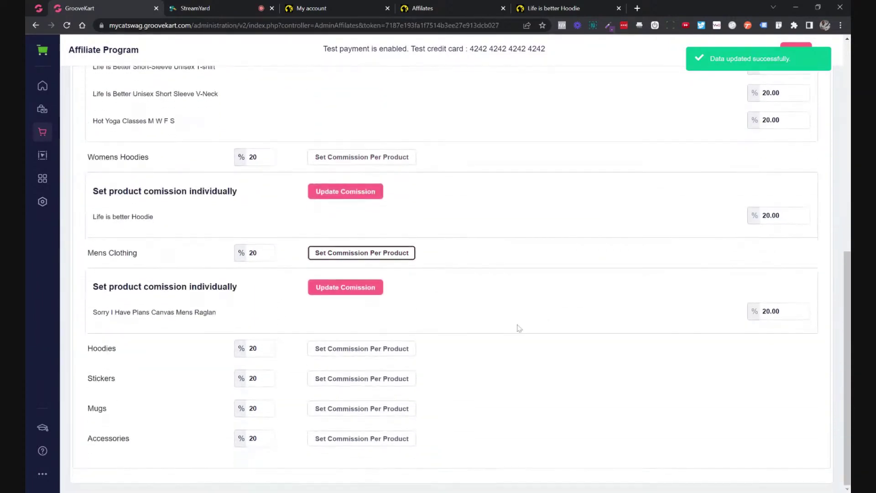
{"action": "left_click", "coordinate": [383, 349]}
{"action": "scroll", "coordinate": [497, 333], "scroll_direction": "down", "scroll_amount": 4}
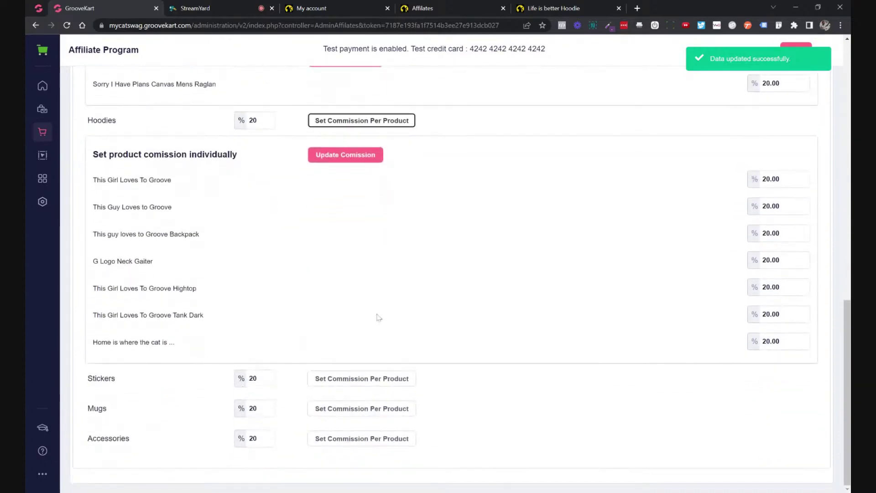
{"action": "scroll", "coordinate": [411, 314], "scroll_direction": "up", "scroll_amount": 7}
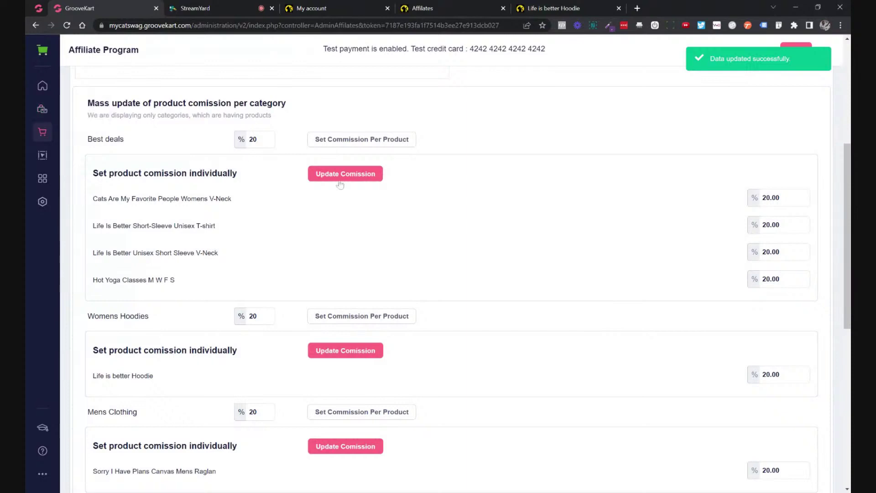
{"action": "scroll", "coordinate": [429, 198], "scroll_direction": "up", "scroll_amount": 2}
{"action": "scroll", "coordinate": [460, 199], "scroll_direction": "up", "scroll_amount": 2}
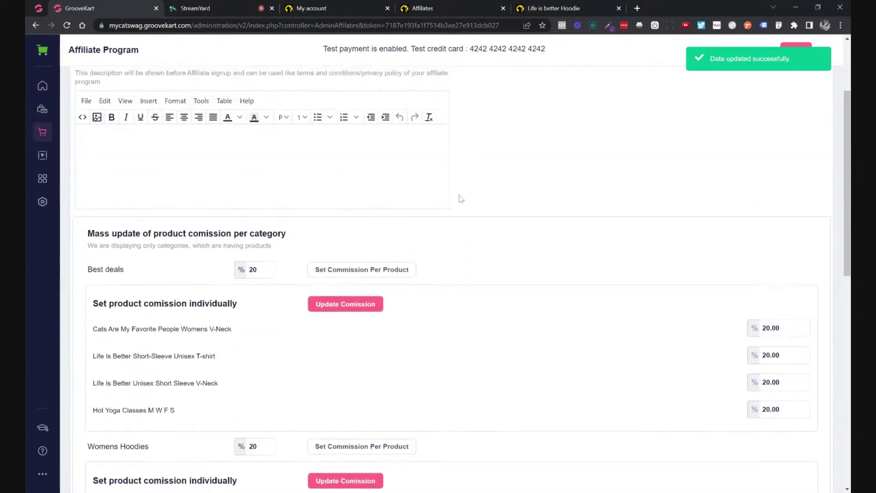
Open the My products catalogue in a new tab.
{"action": "middle_click", "coordinate": [44, 118]}
{"action": "left_click", "coordinate": [194, 12]}
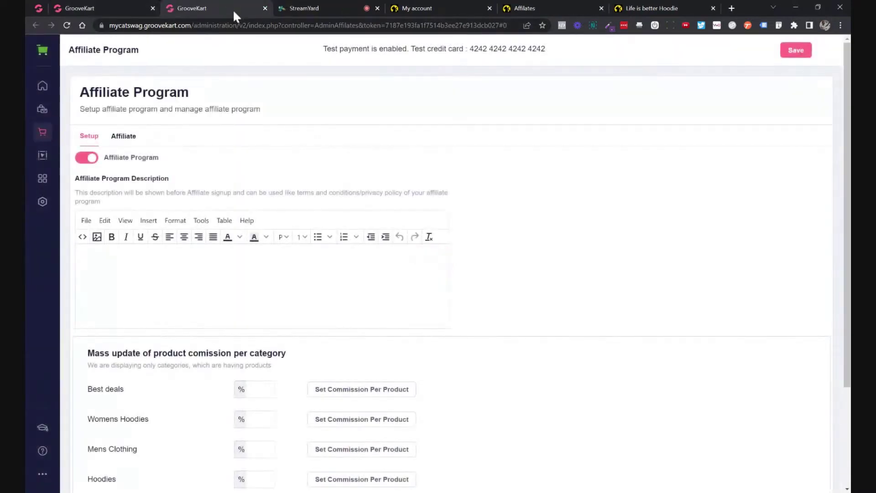
{"action": "left_click", "coordinate": [45, 118]}
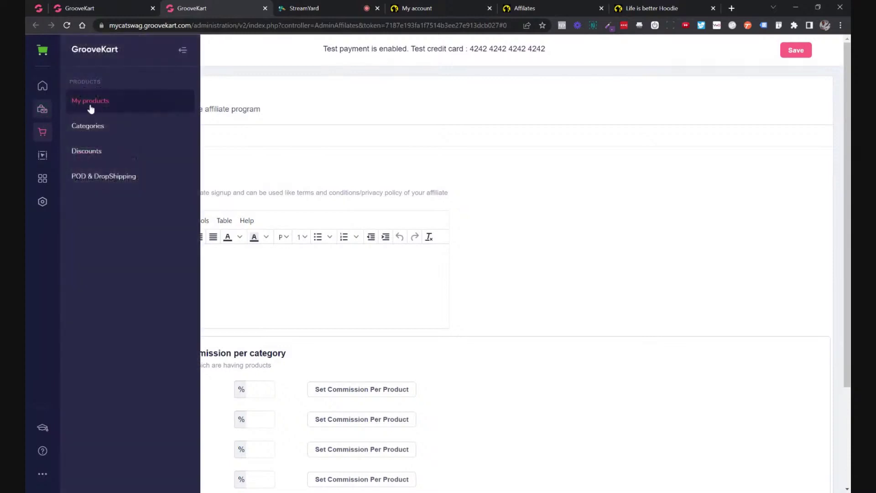
{"action": "left_click", "coordinate": [133, 110]}
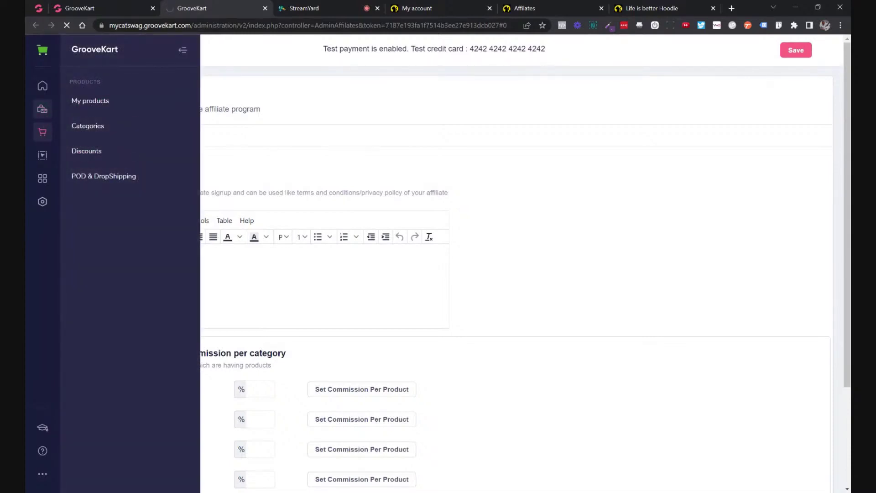
{"action": "scroll", "coordinate": [235, 175], "scroll_direction": "down", "scroll_amount": 3}
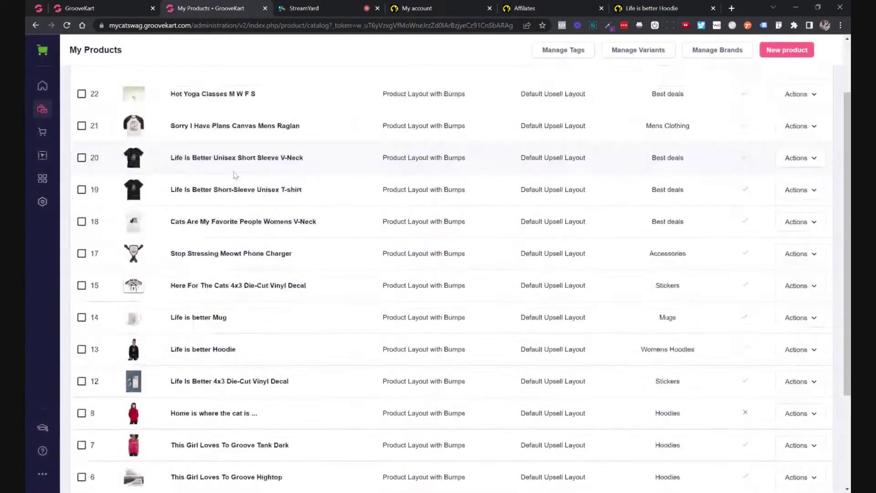
{"action": "scroll", "coordinate": [235, 175], "scroll_direction": "down", "scroll_amount": 3}
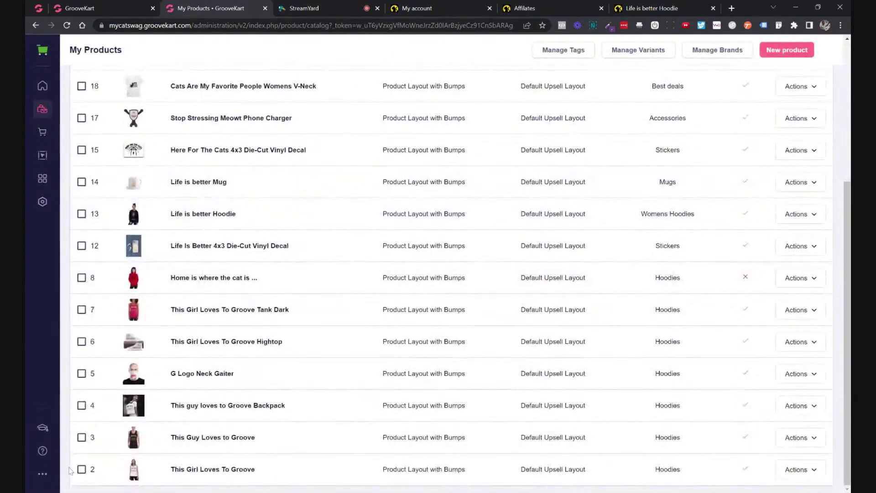
Tick the checkboxes for products 2 through 7 for bulk removal.
{"action": "left_click", "coordinate": [82, 469]}
{"action": "left_click", "coordinate": [81, 437]}
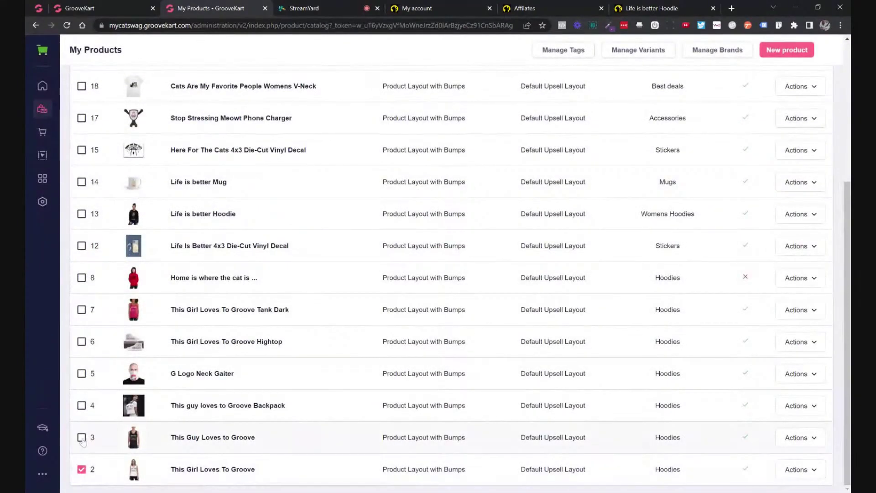
{"action": "left_click", "coordinate": [81, 406]}
{"action": "left_click", "coordinate": [82, 374]}
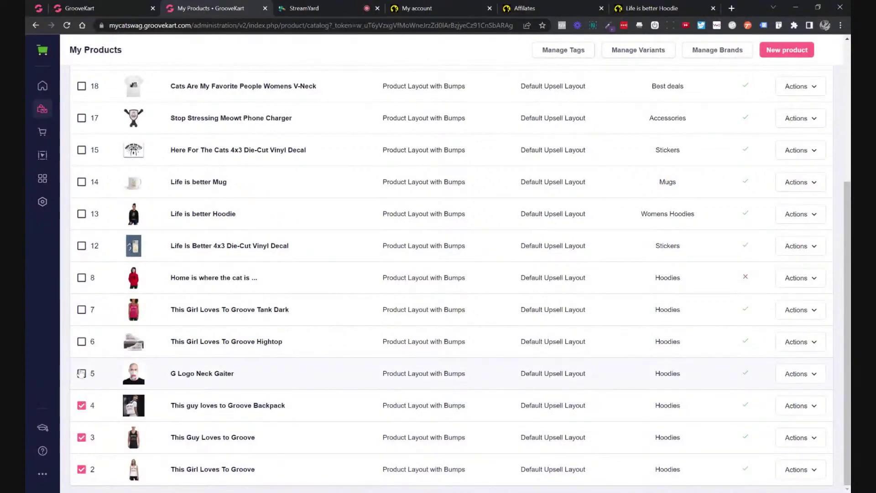
{"action": "left_click", "coordinate": [81, 341]}
{"action": "left_click", "coordinate": [82, 310]}
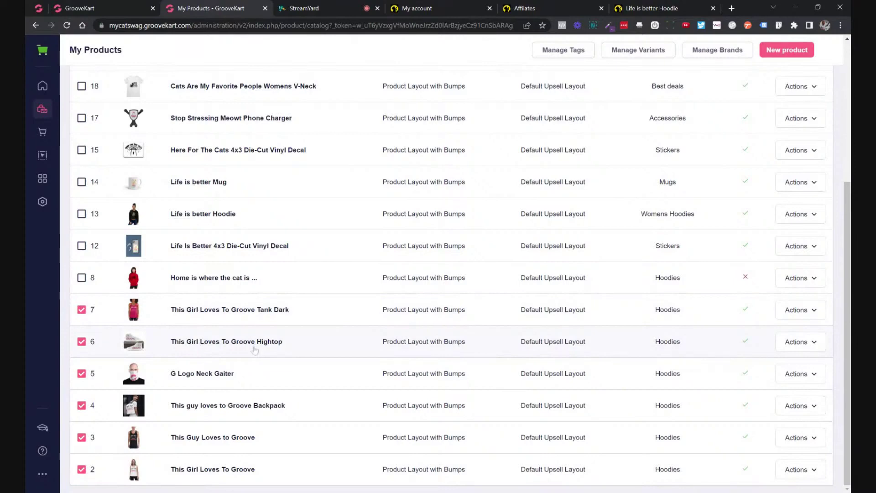
{"action": "scroll", "coordinate": [219, 366], "scroll_direction": "up", "scroll_amount": 5}
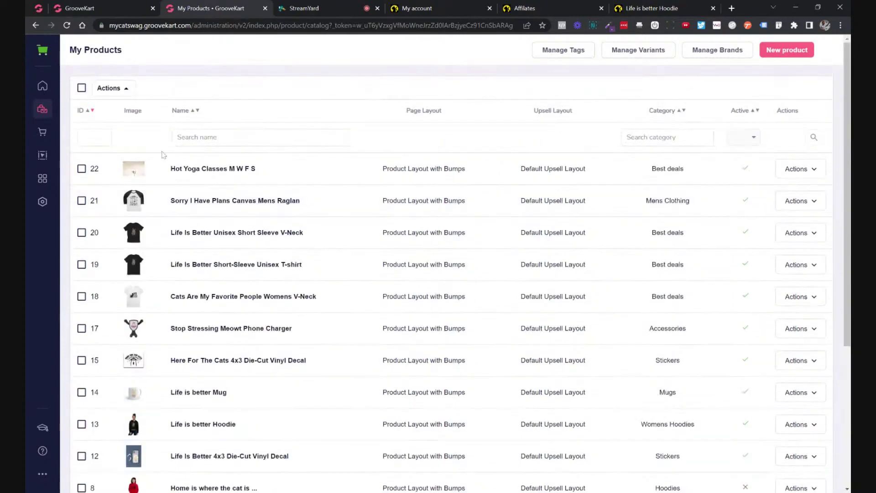
Attempt to permanently bulk-delete the six ticked products.
{"action": "left_click", "coordinate": [109, 88]}
{"action": "left_click", "coordinate": [168, 148]}
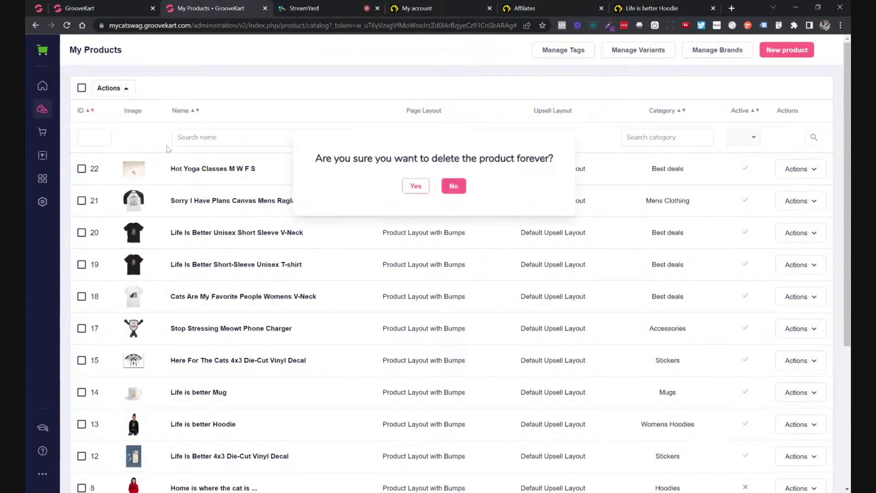
{"action": "left_click", "coordinate": [415, 188]}
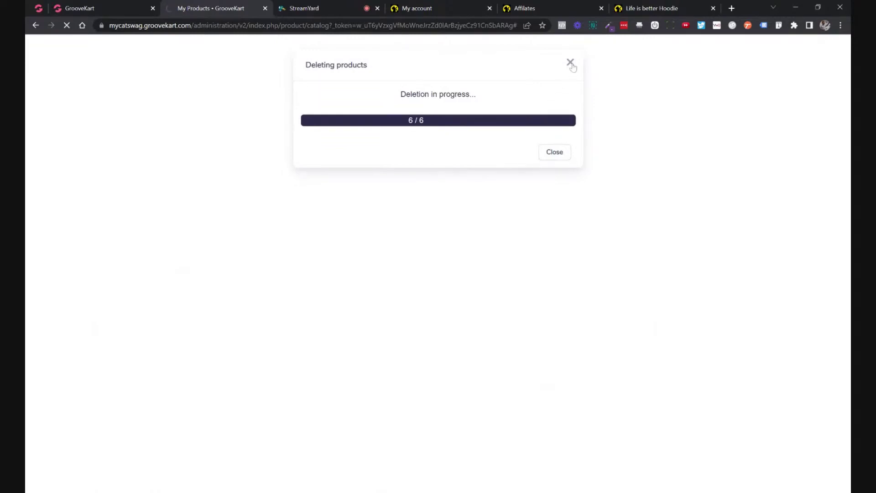
{"action": "scroll", "coordinate": [384, 208], "scroll_direction": "down", "scroll_amount": 2}
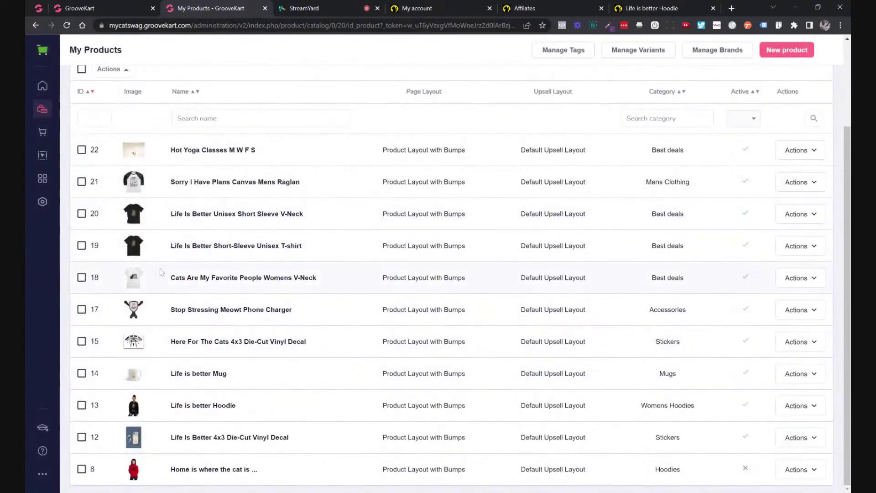
Permanently delete product 22, Hot Yoga Classes M W F S, and close the progress dialog.
{"action": "left_click", "coordinate": [82, 150]}
{"action": "left_click", "coordinate": [118, 68]}
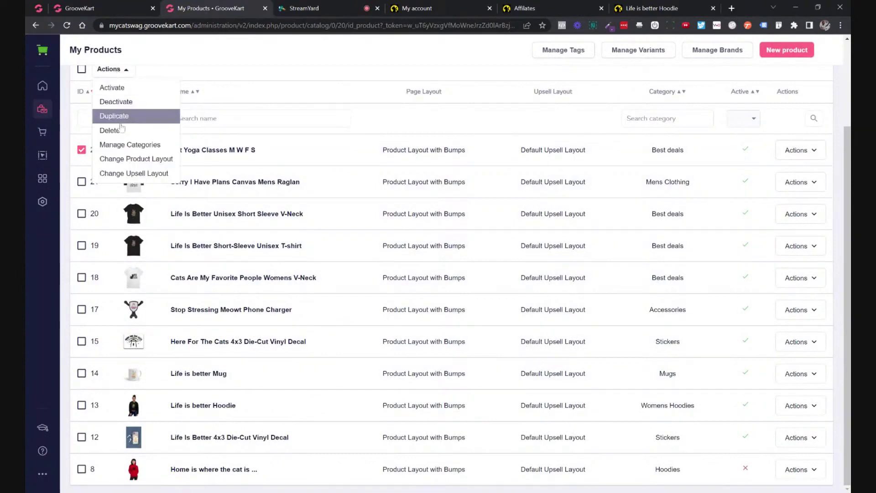
{"action": "left_click", "coordinate": [121, 131]}
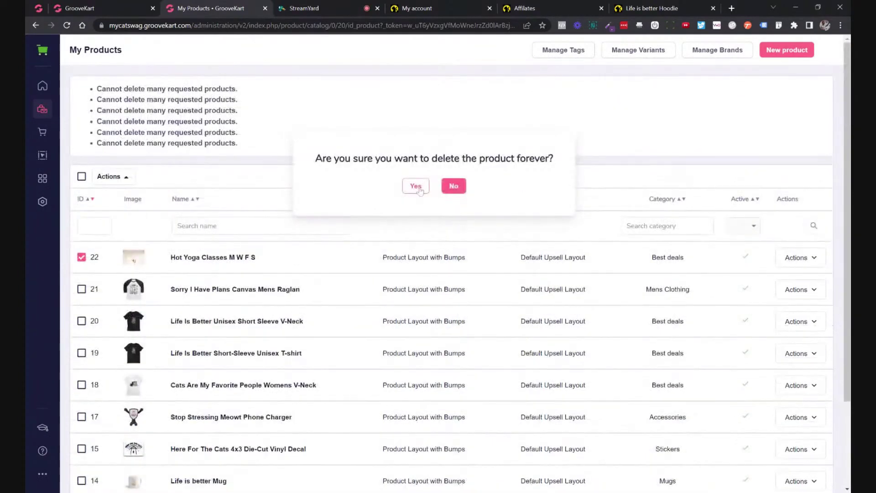
{"action": "left_click", "coordinate": [416, 186]}
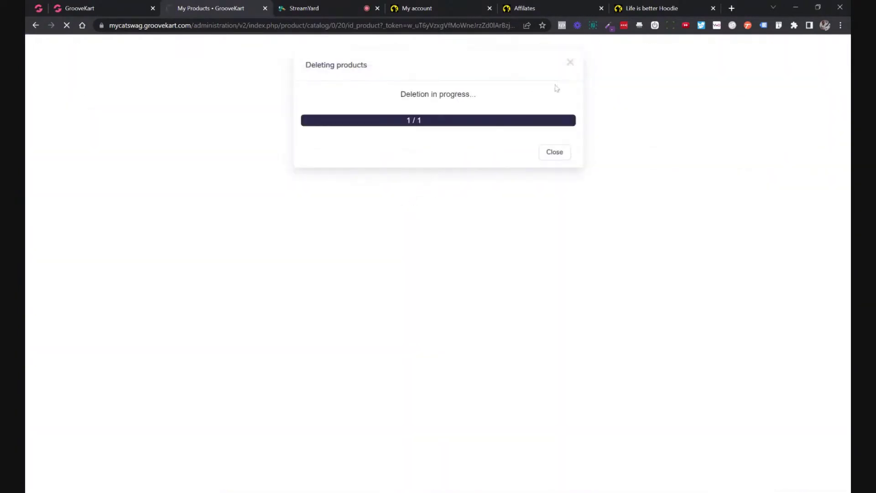
{"action": "left_click", "coordinate": [570, 63]}
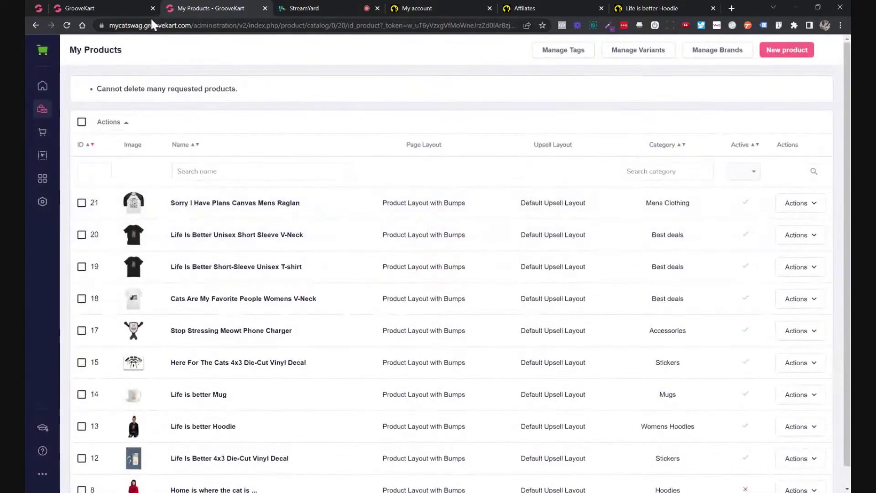
Return to the Affiliate Program page in the first tab.
{"action": "left_click", "coordinate": [133, 8]}
{"action": "scroll", "coordinate": [323, 197], "scroll_direction": "down", "scroll_amount": 2}
{"action": "scroll", "coordinate": [324, 196], "scroll_direction": "down", "scroll_amount": 10}
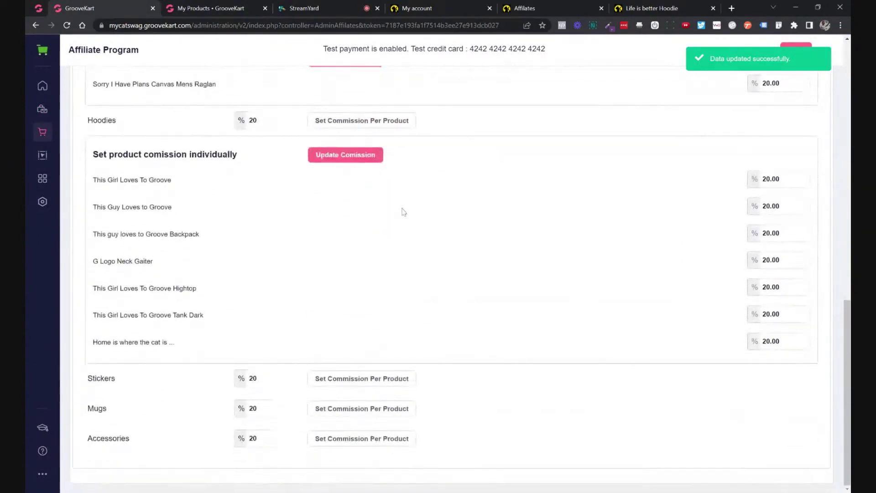
{"action": "scroll", "coordinate": [404, 213], "scroll_direction": "up", "scroll_amount": 2}
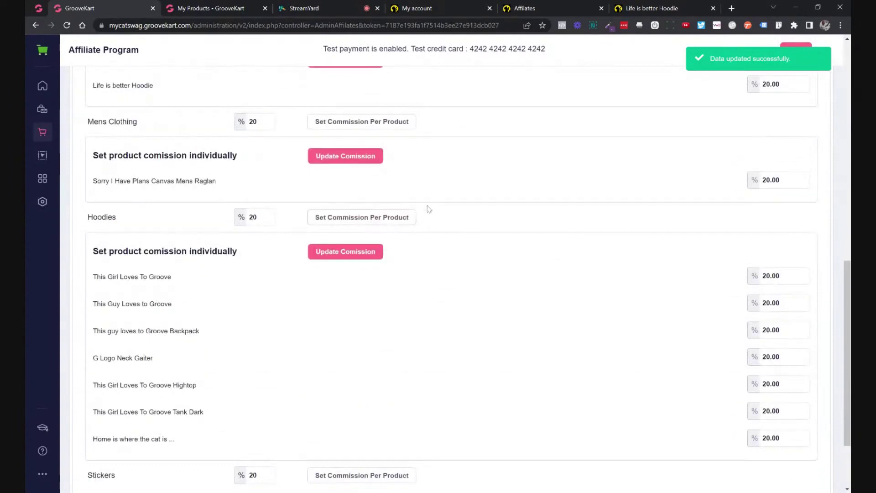
{"action": "scroll", "coordinate": [596, 276], "scroll_direction": "down", "scroll_amount": 1}
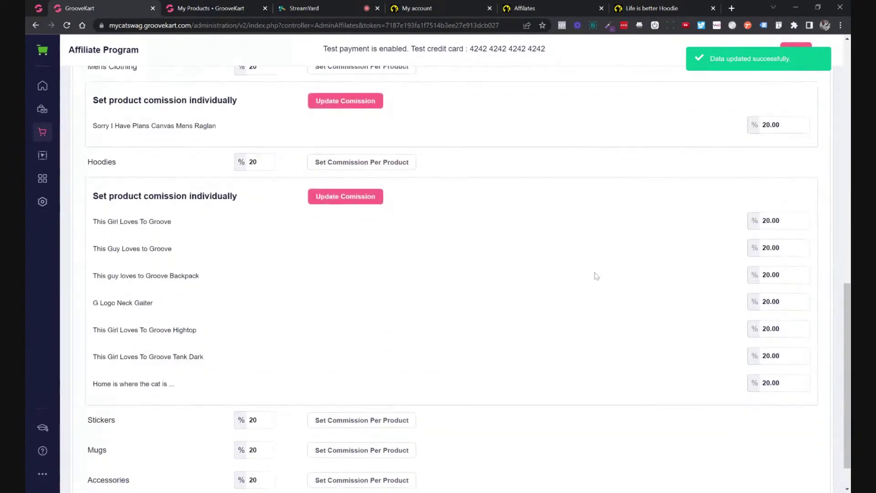
{"action": "scroll", "coordinate": [597, 275], "scroll_direction": "down", "scroll_amount": 1}
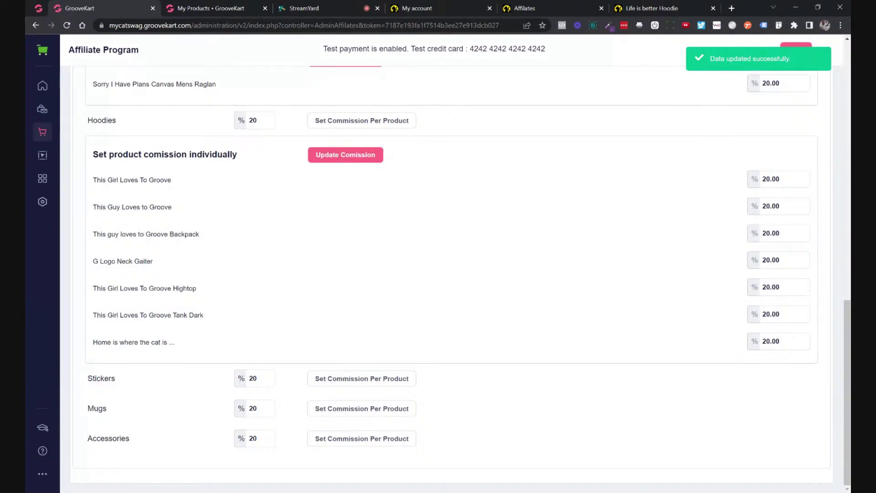
Change the Mugs category commission to 25% so Life is better Mug shows 25.00.
{"action": "double_click", "coordinate": [253, 408]}
{"action": "left_click", "coordinate": [331, 412]}
{"action": "scroll", "coordinate": [320, 363], "scroll_direction": "up", "scroll_amount": 1}
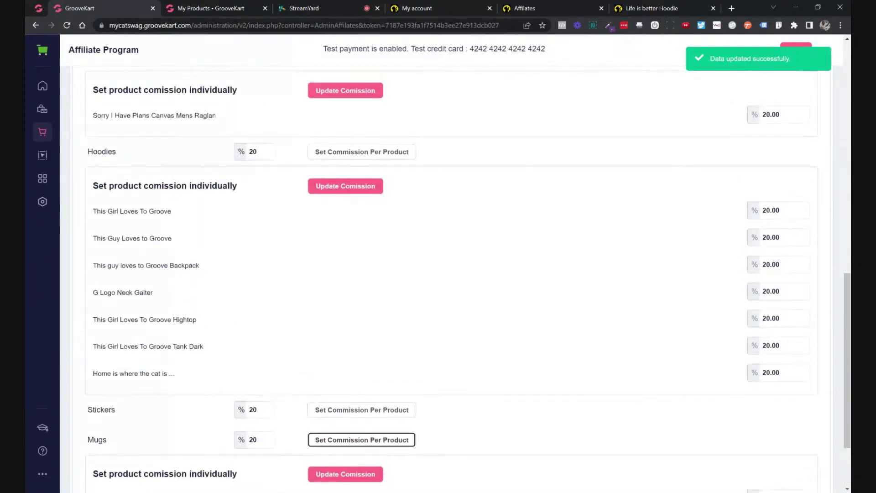
{"action": "double_click", "coordinate": [253, 440]}
{"action": "type", "text": "25"}
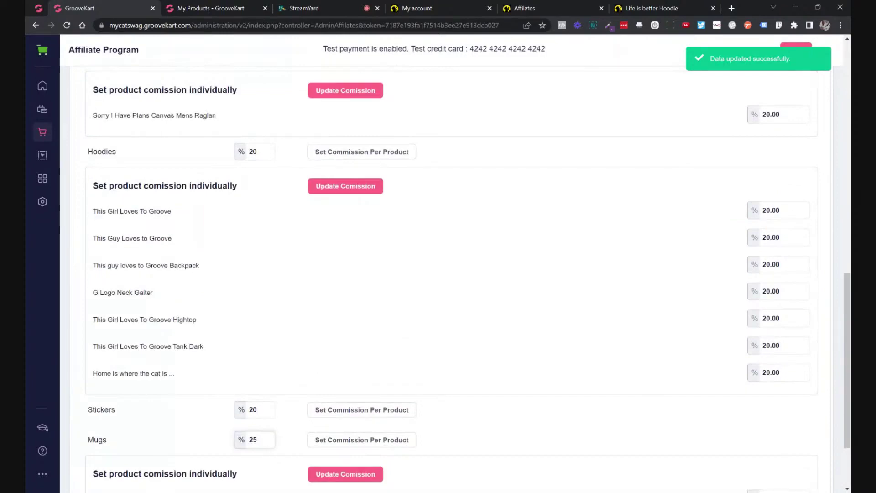
{"action": "scroll", "coordinate": [589, 336], "scroll_direction": "up", "scroll_amount": 10}
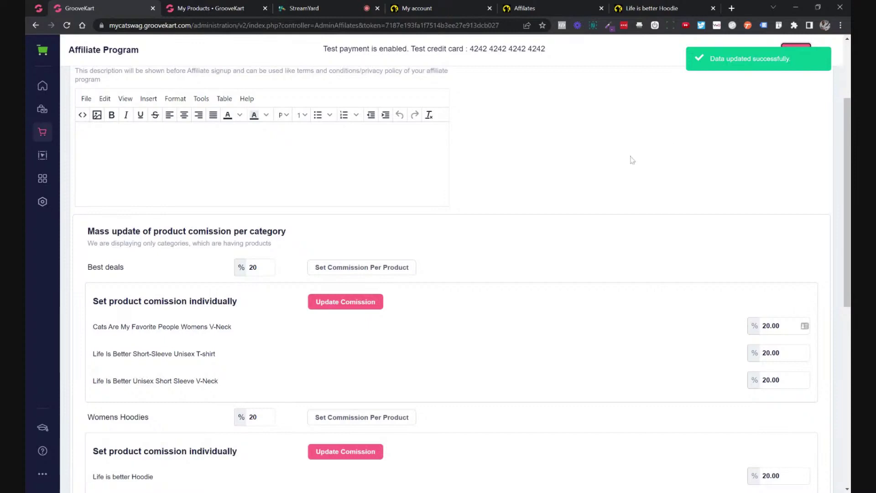
{"action": "scroll", "coordinate": [632, 160], "scroll_direction": "down", "scroll_amount": 8}
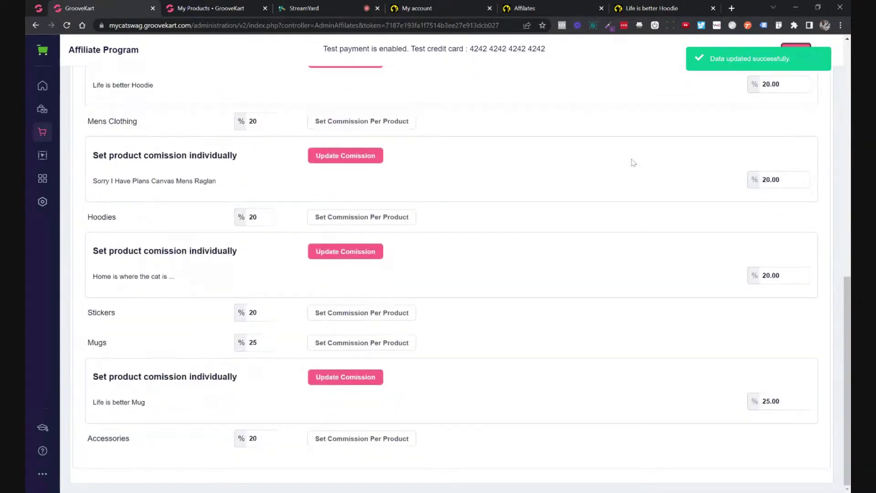
{"action": "scroll", "coordinate": [634, 162], "scroll_direction": "up", "scroll_amount": 7}
{"action": "scroll", "coordinate": [630, 172], "scroll_direction": "down", "scroll_amount": 4}
{"action": "scroll", "coordinate": [391, 355], "scroll_direction": "up", "scroll_amount": 5}
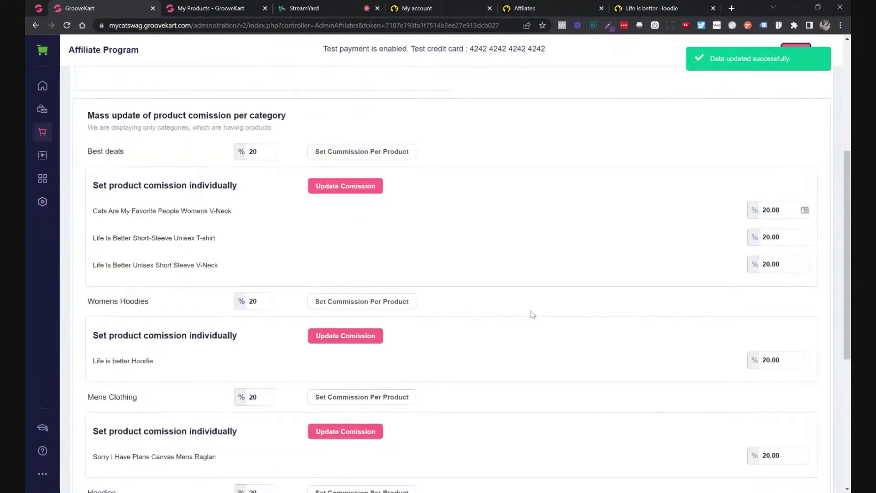
Collapse the Best deals, Mens Clothing and Mugs product lists, expand Stickers, and reload the page.
{"action": "left_click", "coordinate": [362, 166]}
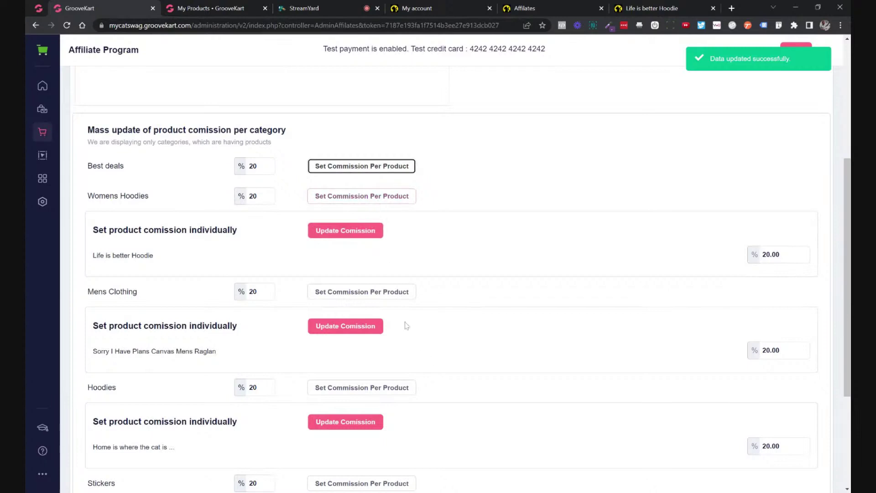
{"action": "left_click", "coordinate": [395, 295]}
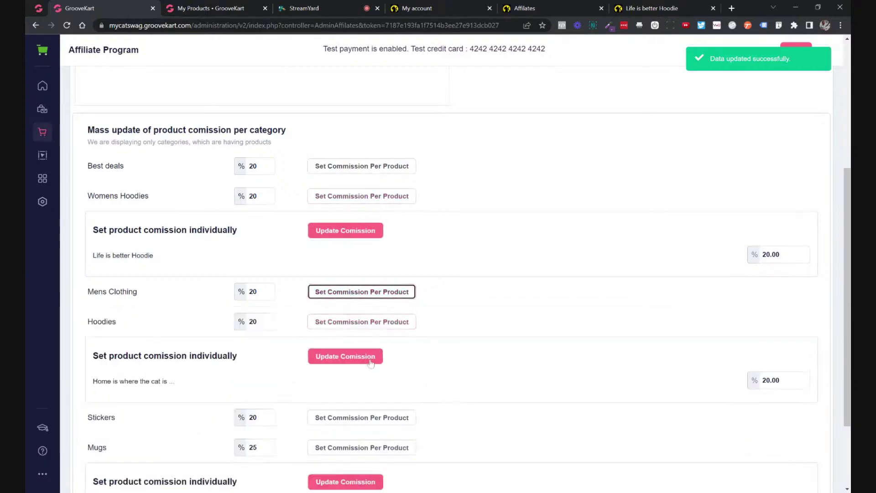
{"action": "left_click", "coordinate": [365, 417]}
{"action": "scroll", "coordinate": [437, 381], "scroll_direction": "down", "scroll_amount": 3}
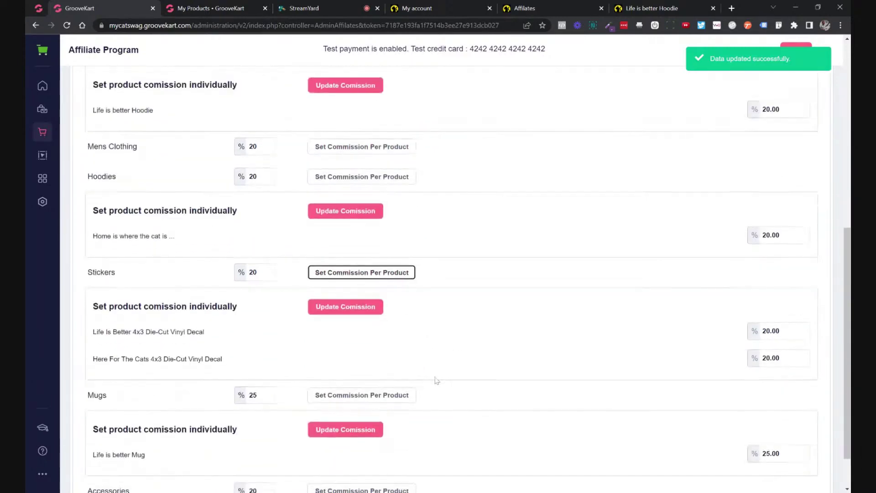
{"action": "left_click", "coordinate": [375, 395]}
{"action": "scroll", "coordinate": [469, 332], "scroll_direction": "up", "scroll_amount": 5}
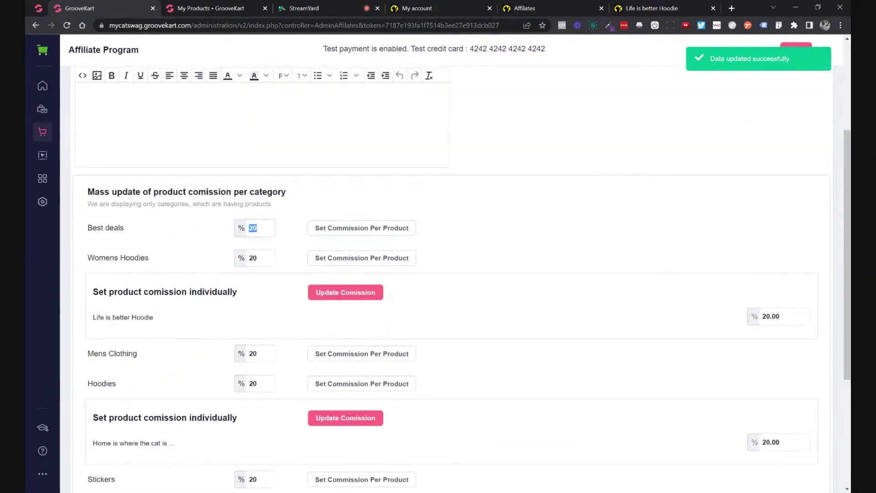
{"action": "scroll", "coordinate": [268, 243], "scroll_direction": "up", "scroll_amount": 4}
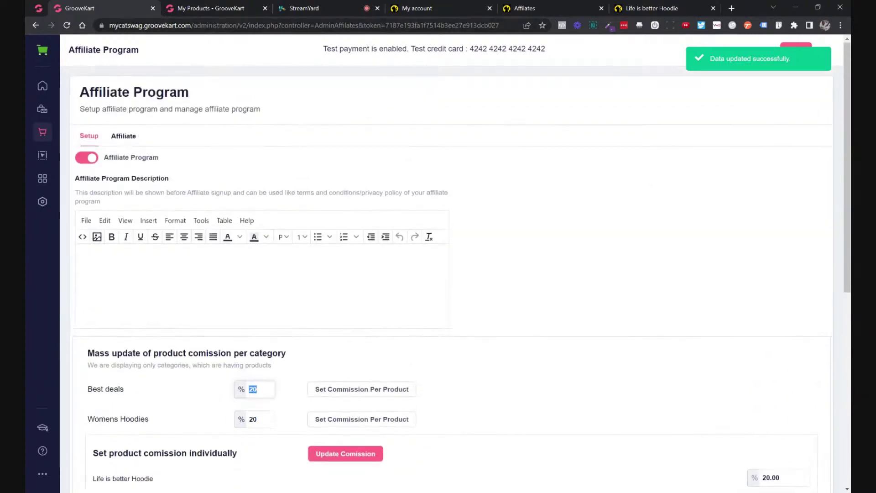
{"action": "left_click", "coordinate": [200, 27]}
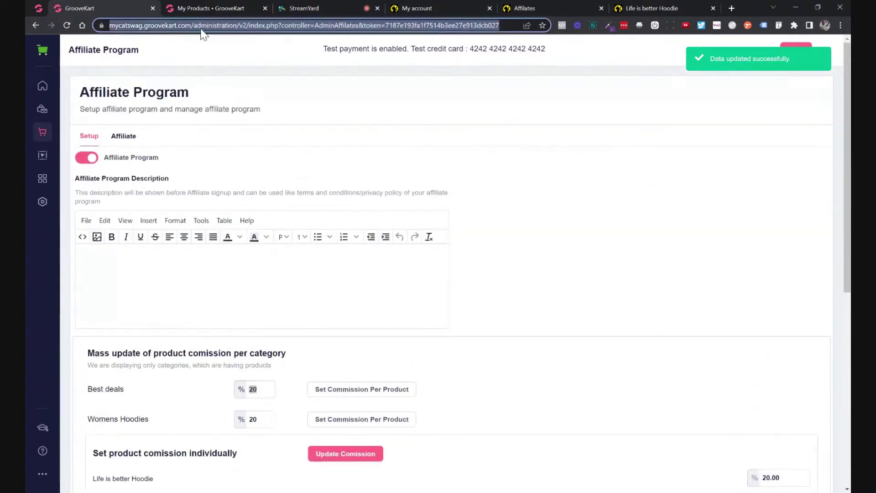
{"action": "key", "text": "Return"}
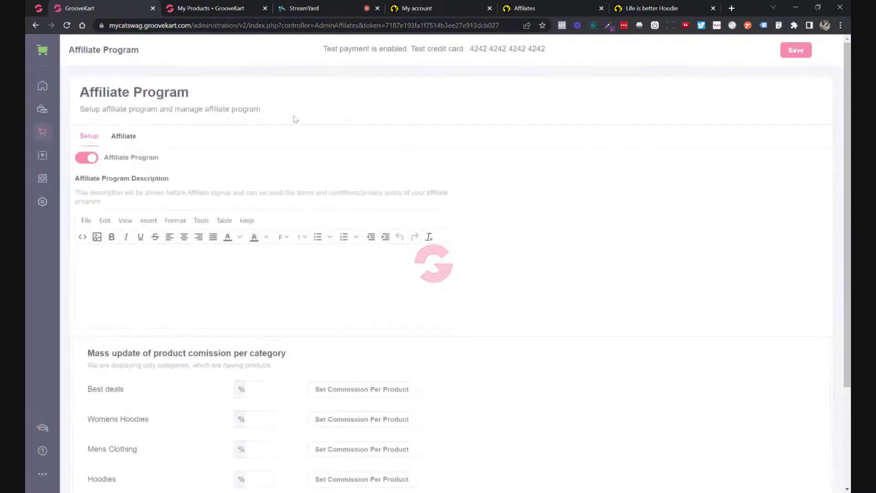
Expand Best deals' individual products and leave its category commission field blank.
{"action": "scroll", "coordinate": [295, 119], "scroll_direction": "down", "scroll_amount": 3}
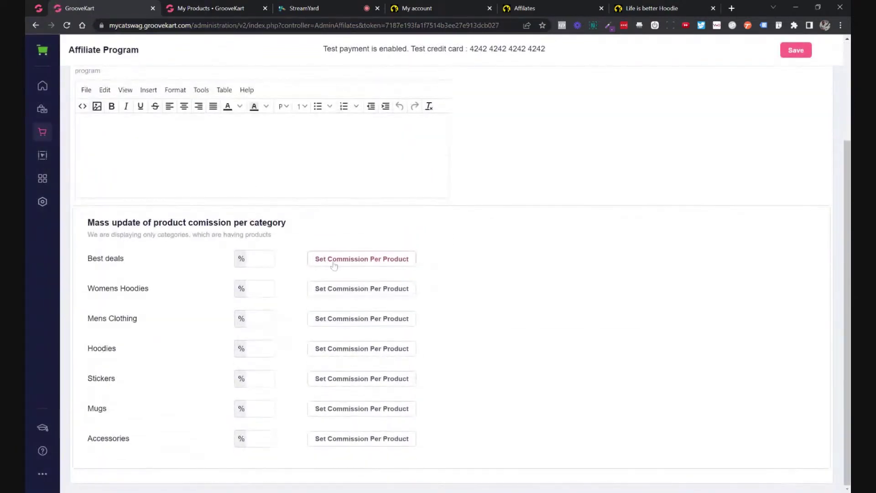
{"action": "left_click", "coordinate": [334, 265]}
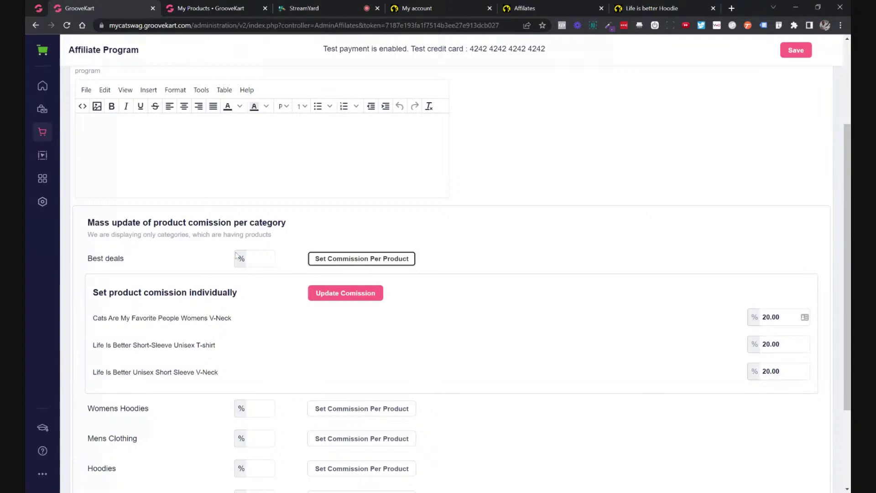
{"action": "left_click", "coordinate": [252, 259]}
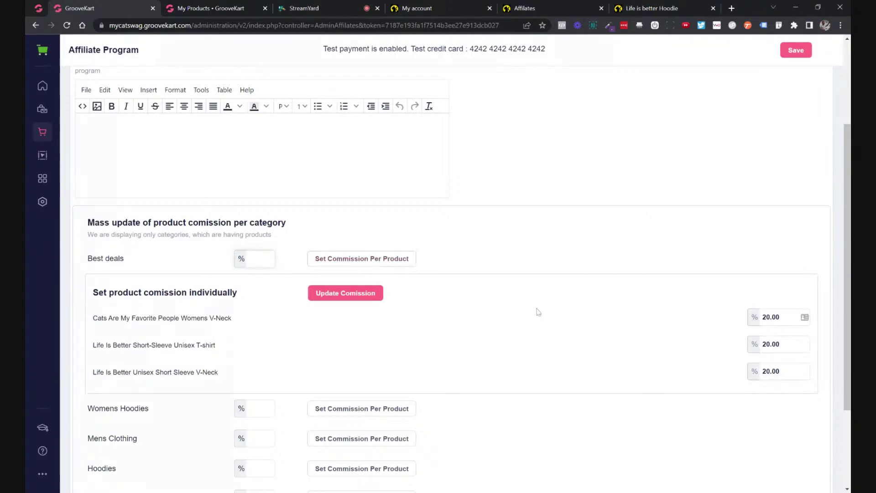
{"action": "type", "text": "20"}
{"action": "left_click_drag", "start_coordinate": [258, 259], "coordinate": [248, 258]}
{"action": "key", "text": "BackSpace"}
{"action": "scroll", "coordinate": [433, 311], "scroll_direction": "down", "scroll_amount": 2}
Expand Womens Hoodies, Mens Clothing, Hoodies, Stickers and Mugs products, confirming 20.00 and Mug at 25.00.
{"action": "left_click", "coordinate": [402, 312]}
{"action": "scroll", "coordinate": [493, 309], "scroll_direction": "down", "scroll_amount": 2}
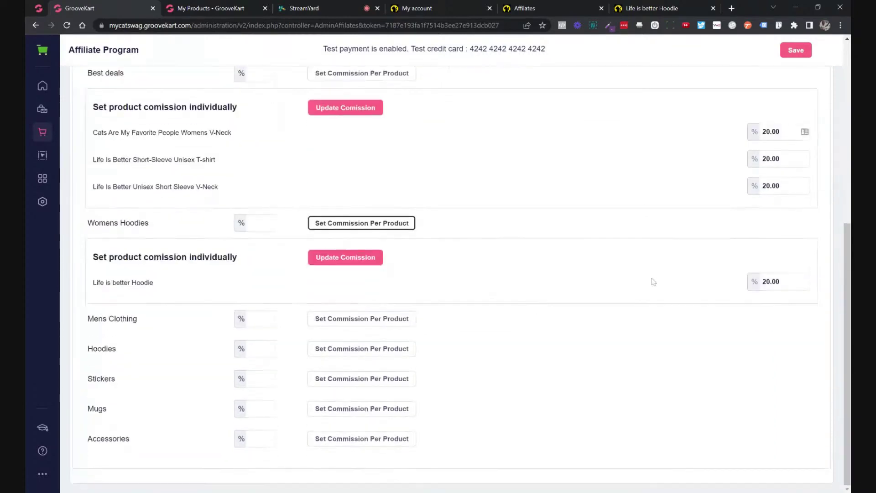
{"action": "left_click", "coordinate": [367, 321]}
{"action": "scroll", "coordinate": [434, 322], "scroll_direction": "down", "scroll_amount": 2}
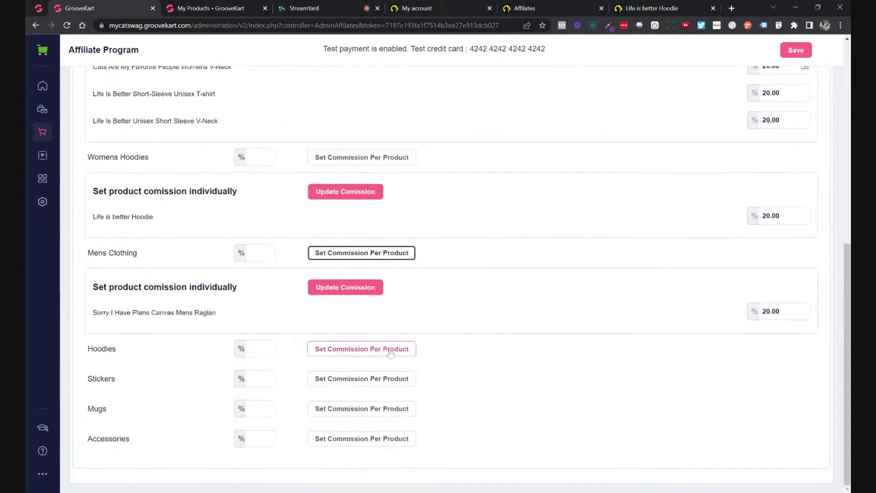
{"action": "left_click", "coordinate": [390, 349]}
{"action": "scroll", "coordinate": [467, 342], "scroll_direction": "down", "scroll_amount": 3}
{"action": "left_click", "coordinate": [391, 380]}
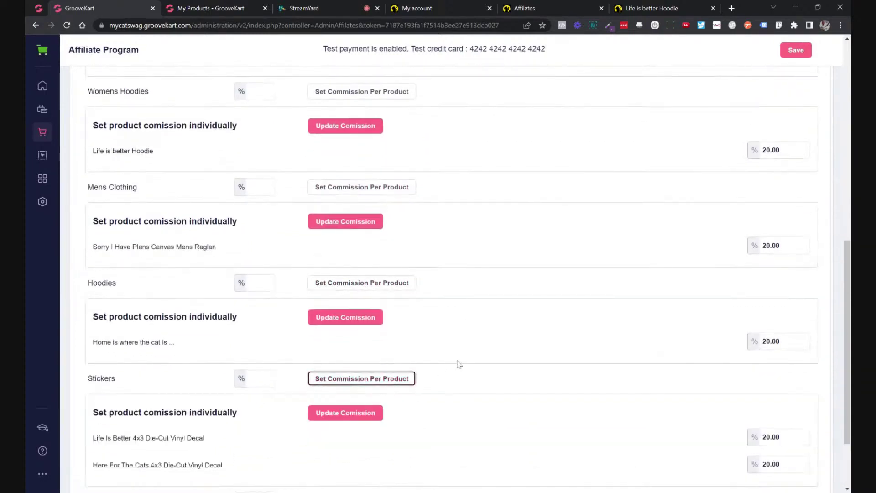
{"action": "scroll", "coordinate": [459, 364], "scroll_direction": "down", "scroll_amount": 2}
{"action": "left_click", "coordinate": [391, 409]}
{"action": "scroll", "coordinate": [492, 355], "scroll_direction": "down", "scroll_amount": 2}
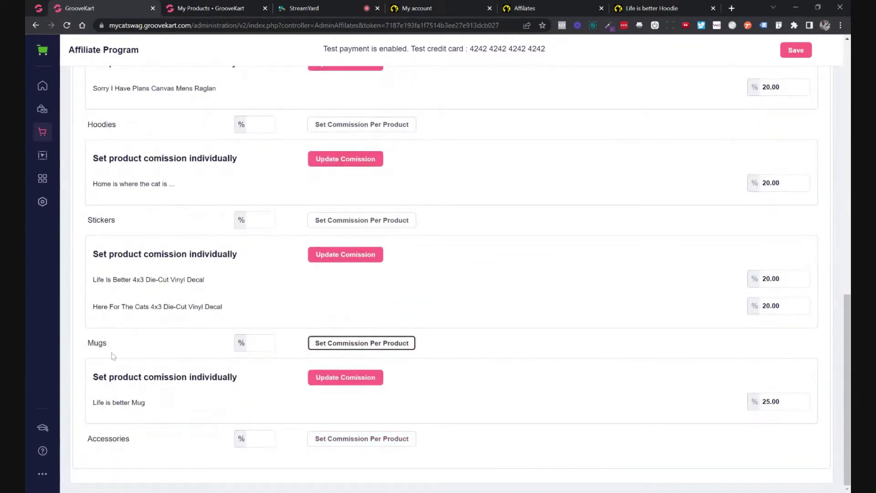
{"action": "left_click_drag", "start_coordinate": [151, 404], "coordinate": [94, 377]}
{"action": "left_click", "coordinate": [697, 384]}
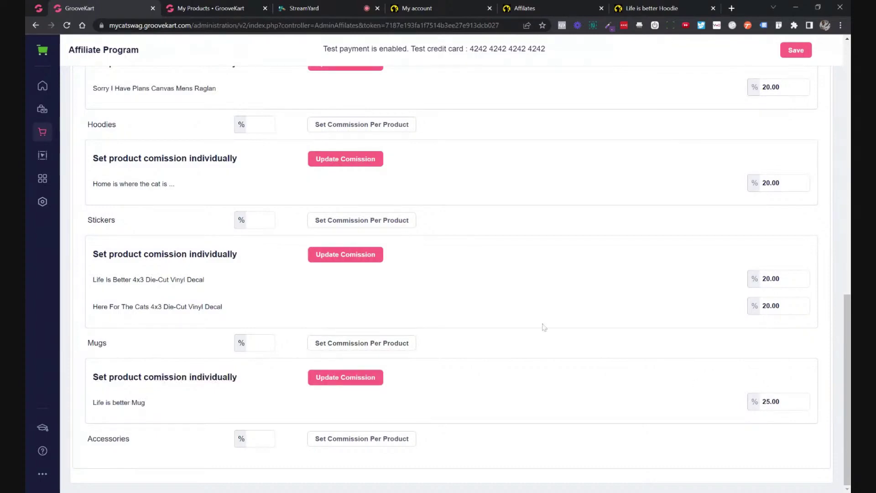
{"action": "scroll", "coordinate": [547, 315], "scroll_direction": "up", "scroll_amount": 5}
{"action": "scroll", "coordinate": [549, 314], "scroll_direction": "up", "scroll_amount": 4}
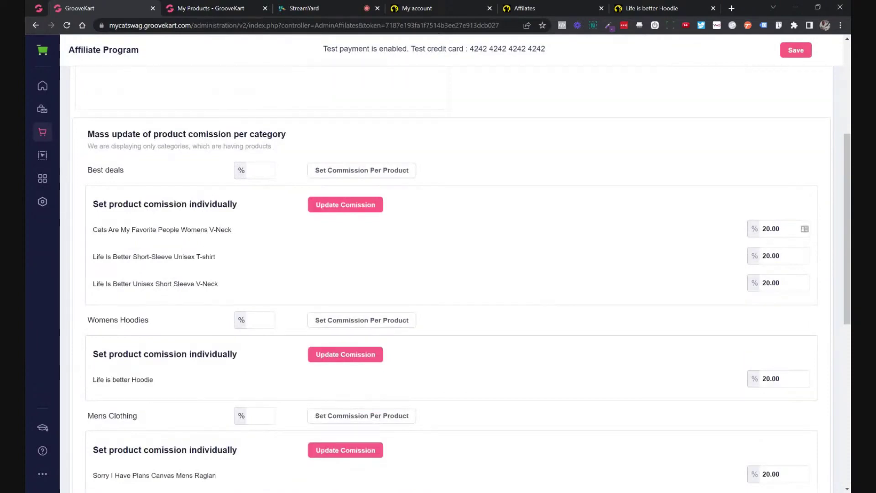
{"action": "scroll", "coordinate": [566, 306], "scroll_direction": "down", "scroll_amount": 5}
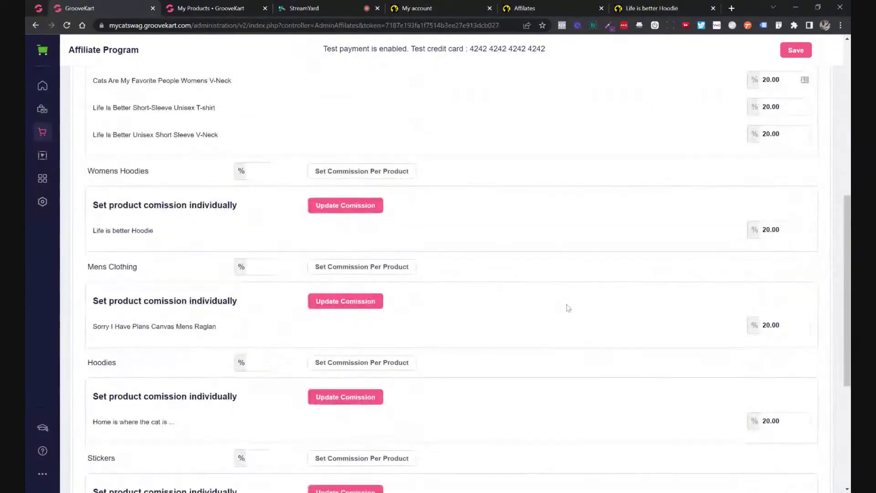
{"action": "scroll", "coordinate": [566, 305], "scroll_direction": "up", "scroll_amount": 10}
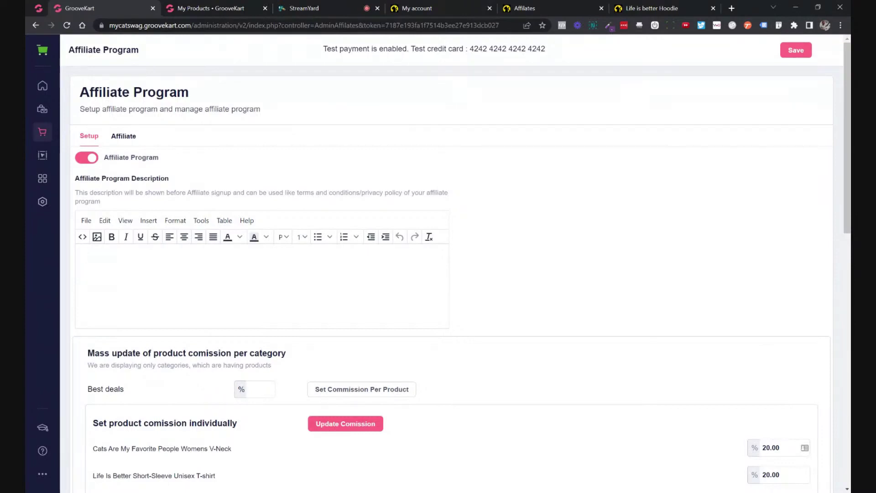
Write the first line as 'Join the My Cat Swag Affilite program!'.
{"action": "type", "text": "Join our affiliate pgro"}
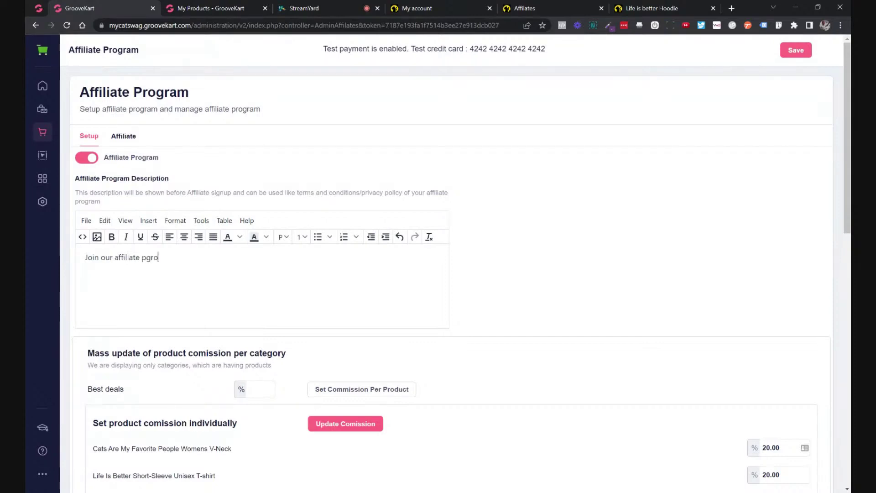
{"action": "key", "text": "BackSpace"}
{"action": "type", "text": "rorg"}
{"action": "key", "text": "BackSpace"}
{"action": "key", "text": "BackSpace"}
{"action": "type", "text": "gram"}
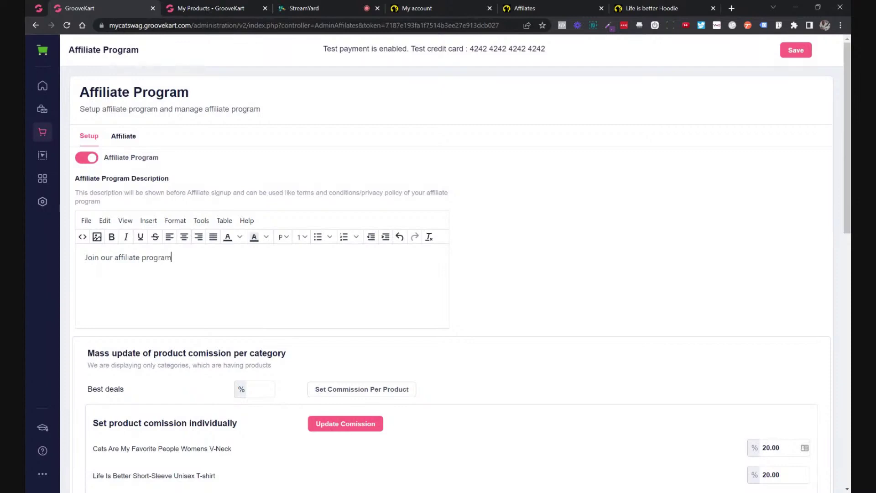
{"action": "type", "text": "!"}
{"action": "double_click", "coordinate": [128, 257]}
{"action": "type", "text": "B"}
{"action": "key", "text": "BackSpace"}
{"action": "type", "text": "M"}
{"action": "key", "text": "BackSpace"}
{"action": "key", "text": "BackSpace"}
{"action": "key", "text": "BackSpace"}
{"action": "key", "text": "BackSpace"}
{"action": "key", "text": "BackSpace"}
{"action": "type", "text": "the My"}
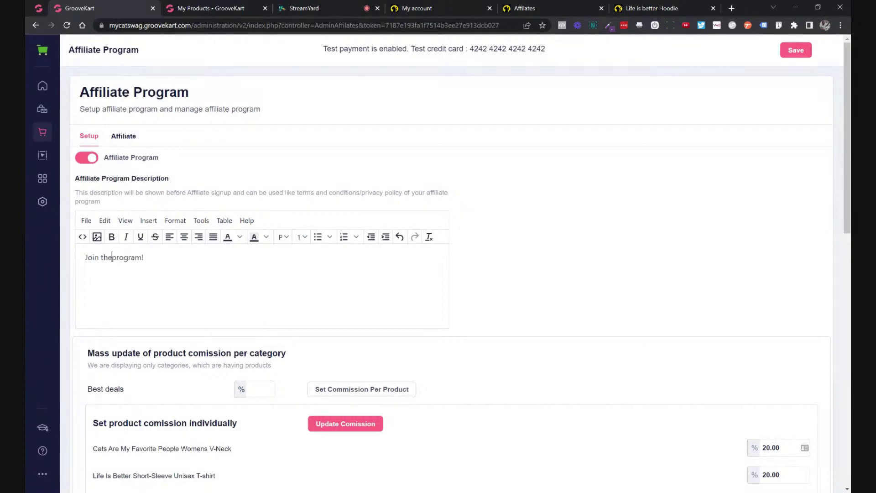
{"action": "type", "text": " Ca"}
{"action": "type", "text": "t "}
{"action": "type", "text": "Swag A"}
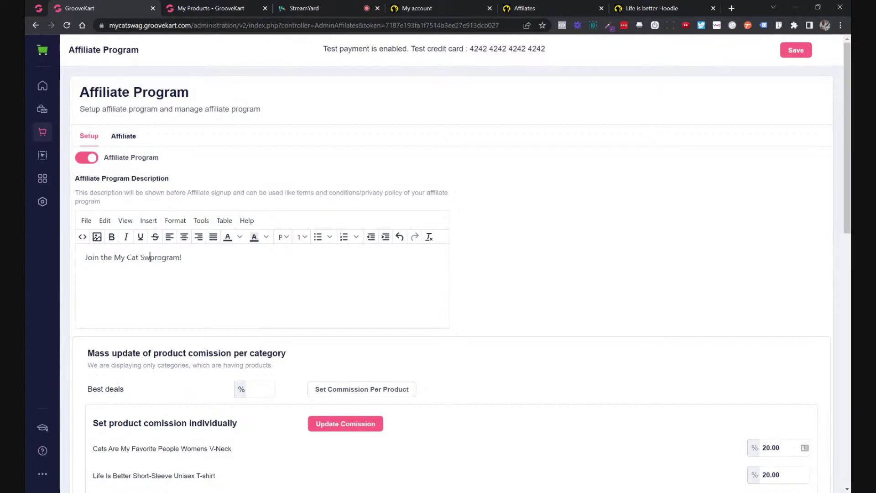
{"action": "type", "text": "ffil"}
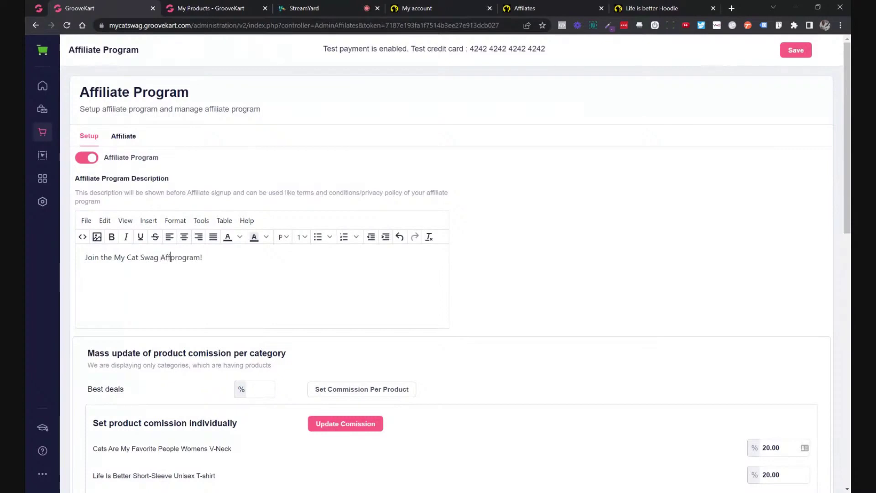
{"action": "type", "text": "ite p"}
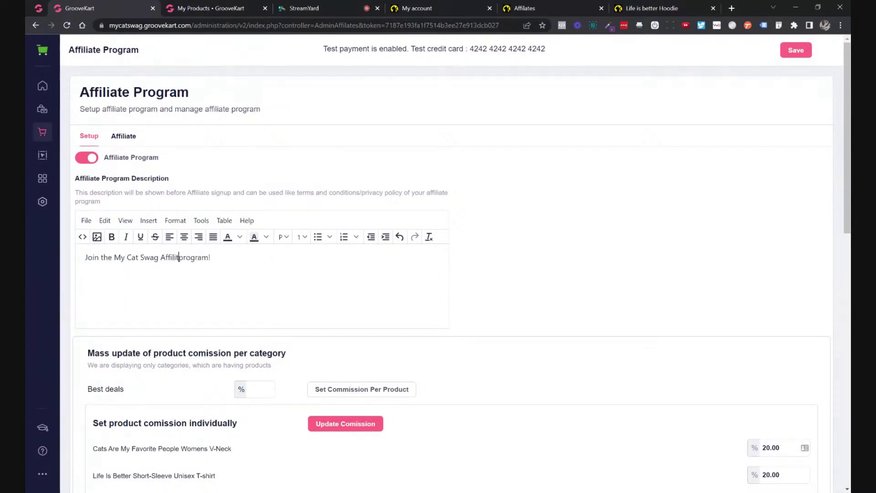
{"action": "key", "text": "BackSpace"}
Format the title line as Heading 1 and start a new paragraph below it.
{"action": "triple_click", "coordinate": [120, 257]}
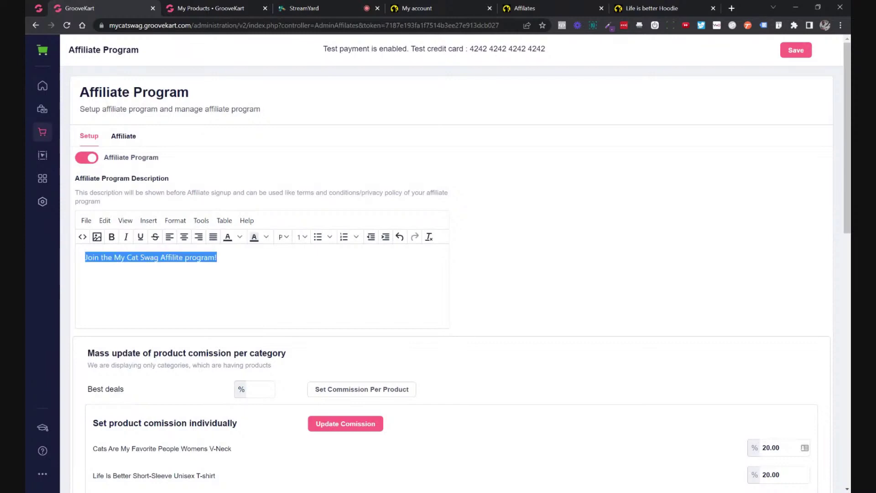
{"action": "left_click", "coordinate": [302, 237]}
{"action": "left_click", "coordinate": [304, 239]}
{"action": "left_click", "coordinate": [283, 237]}
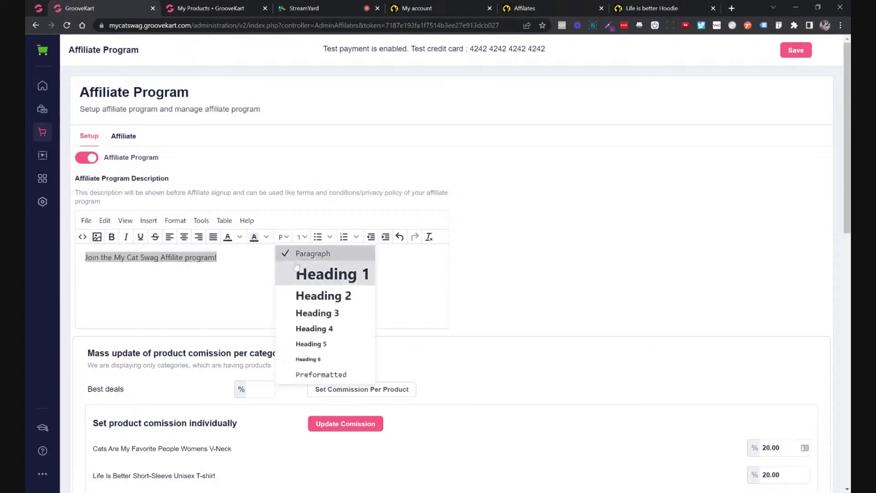
{"action": "left_click", "coordinate": [327, 274]}
{"action": "left_click", "coordinate": [269, 266]}
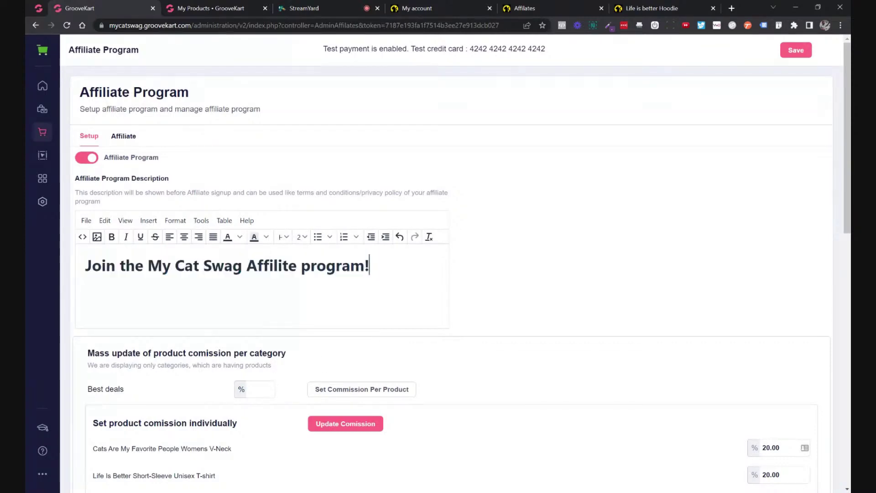
{"action": "key", "text": "Return"}
Write rule 1: 'Get paid sharing your favorite products with friends and family!'.
{"action": "type", "text": "1. Get paid every 3"}
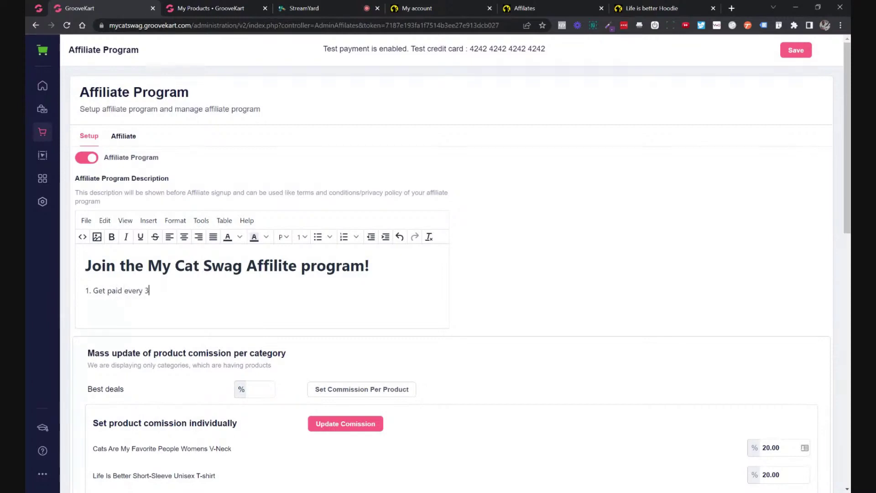
{"action": "type", "text": "0 days"}
{"action": "type", "text": "."}
{"action": "type", "text": "!"}
{"action": "key", "text": "Return"}
{"action": "type", "text": "2."}
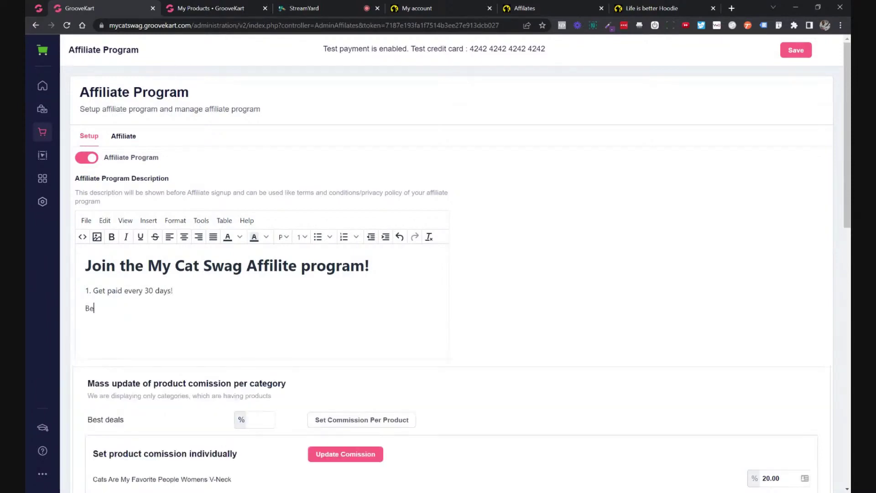
{"action": "key", "text": "BackSpace"}
{"action": "key", "text": "BackSpace"}
{"action": "type", "text": "2. Get"}
{"action": "left_click_drag", "start_coordinate": [124, 291], "coordinate": [174, 290]}
{"action": "type", "text": "weekly"}
{"action": "key", "text": "BackSpace"}
{"action": "key", "text": "BackSpace"}
{"action": "key", "text": "BackSpace"}
{"action": "key", "text": "BackSpace"}
{"action": "key", "text": "BackSpace"}
{"action": "key", "text": "BackSpace"}
{"action": "type", "text": "sharing your favorite"}
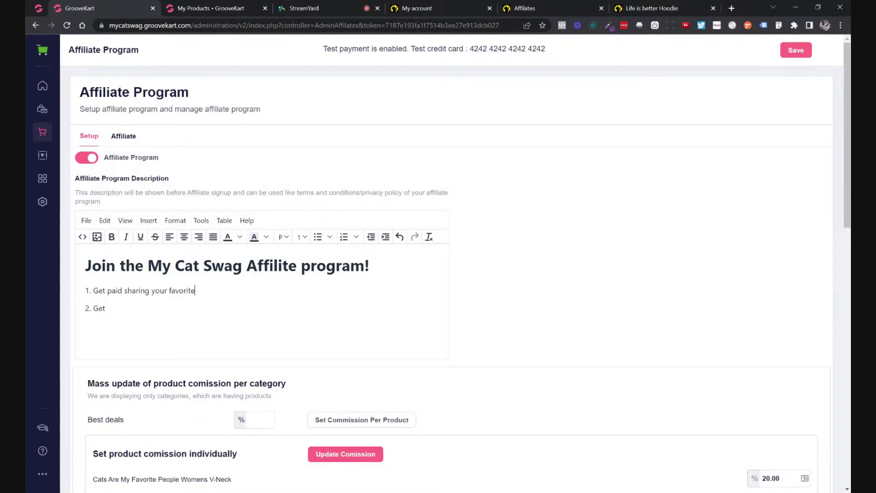
{"action": "type", "text": " products wi"}
{"action": "type", "text": "th frien"}
{"action": "type", "text": "d"}
{"action": "type", "text": "ds and f"}
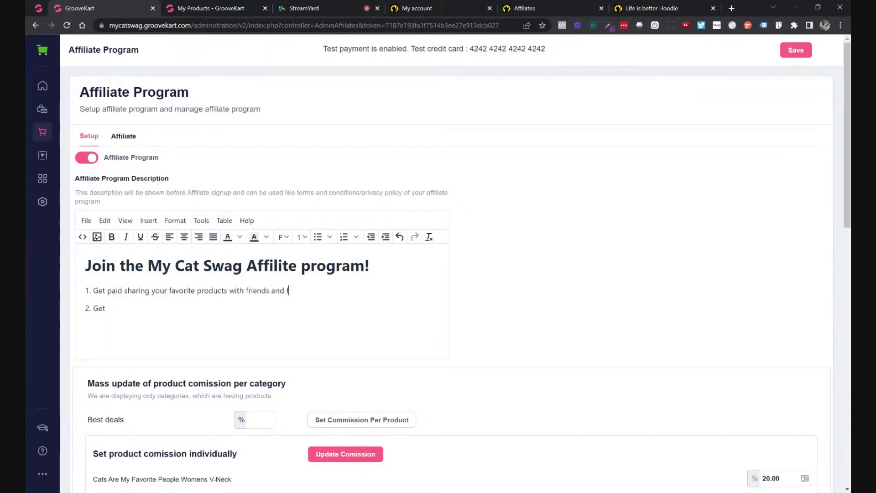
{"action": "type", "text": "amily!"}
Begin rule 2 with 'Purchase through your own affiliate link to receive'.
{"action": "key", "text": "BackSpace"}
{"action": "key", "text": "BackSpace"}
{"action": "key", "text": "BackSpace"}
{"action": "type", "text": "G"}
{"action": "key", "text": "BackSpace"}
{"action": "type", "text": "Get cash"}
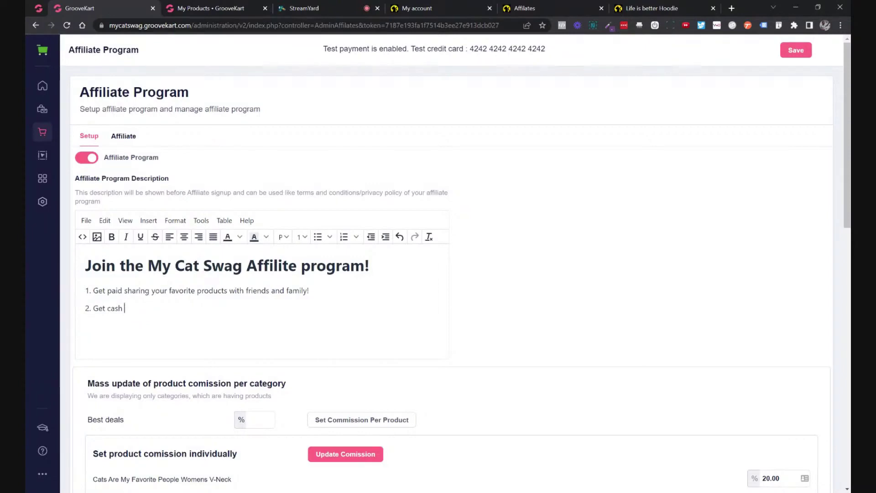
{"action": "key", "text": "BackSpace"}
{"action": "key", "text": "BackSpace"}
{"action": "key", "text": "BackSpace"}
{"action": "key", "text": "BackSpace"}
{"action": "key", "text": "BackSpace"}
{"action": "key", "text": "BackSpace"}
{"action": "key", "text": "BackSpace"}
{"action": "key", "text": "BackSpace"}
{"action": "key", "text": "BackSpace"}
{"action": "type", "text": "Purchase through your ow"}
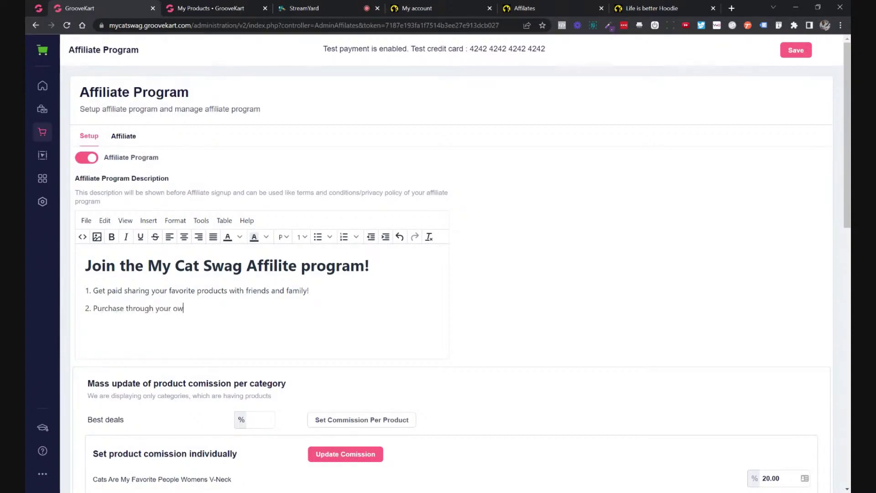
{"action": "type", "text": "n affilia"}
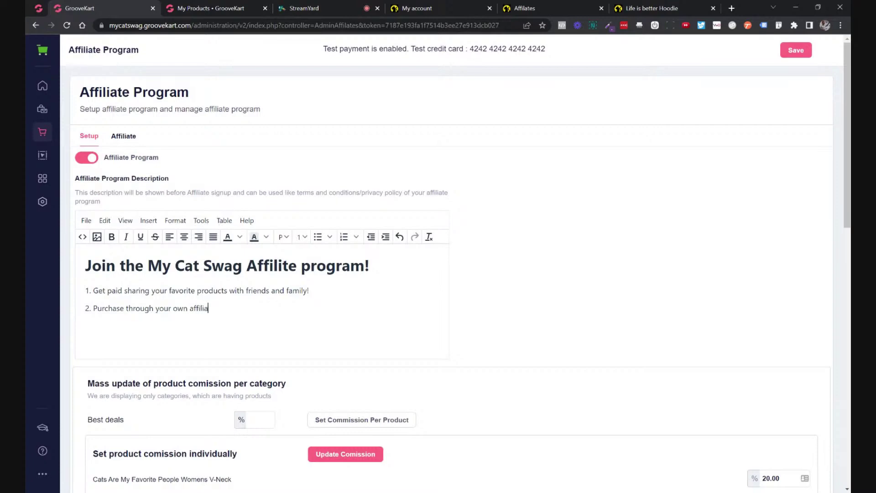
{"action": "type", "text": "te link to"}
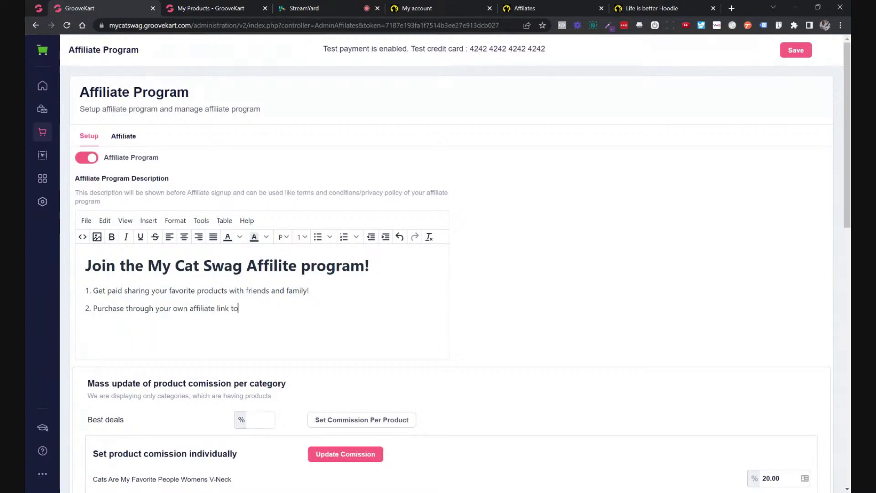
{"action": "type", "text": " receive"}
Delete the unfinished second rule along with its '2.' marker.
{"action": "mouse_move", "coordinate": [93, 308]}
{"action": "left_mouse_down"}
{"action": "mouse_move", "coordinate": [266, 308]}
{"action": "mouse_move", "coordinate": [93, 308]}
{"action": "left_mouse_up"}
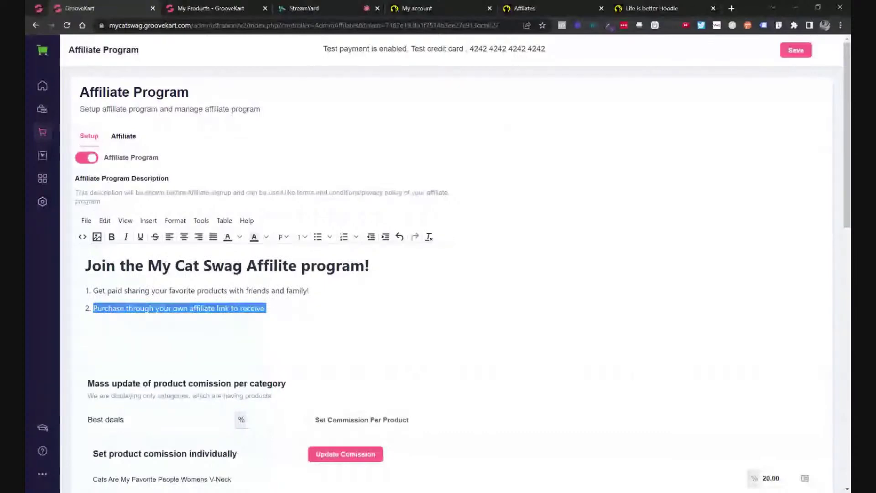
{"action": "key", "text": "BackSpace"}
{"action": "key", "text": "BackSpace"}
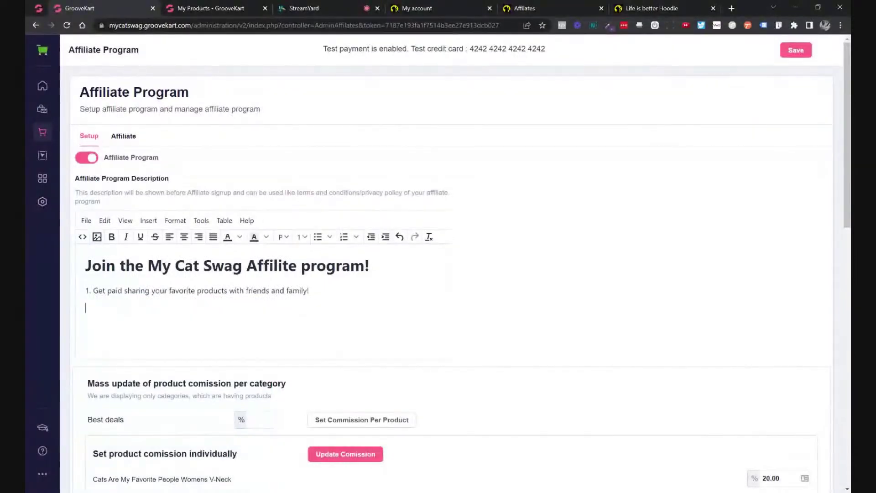
Log out of the store and start a new account with the customer's e-mail address.
{"action": "left_click", "coordinate": [639, 6]}
{"action": "left_click", "coordinate": [567, 9]}
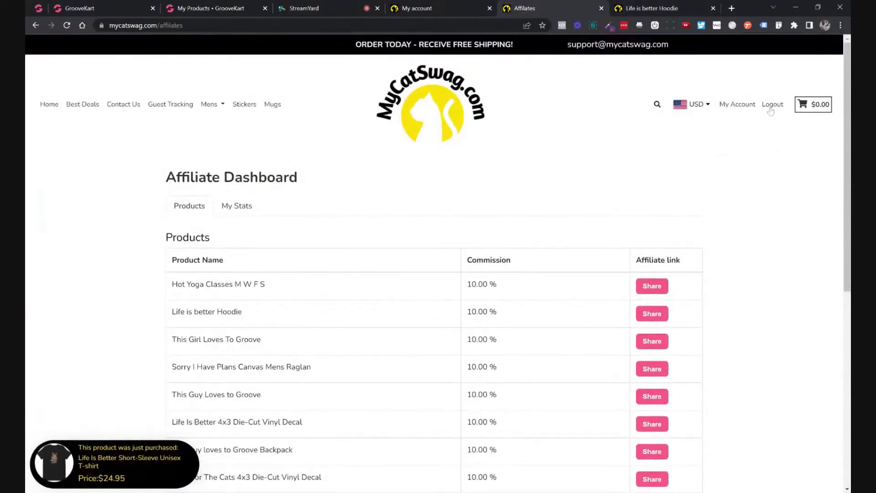
{"action": "left_click", "coordinate": [771, 105]}
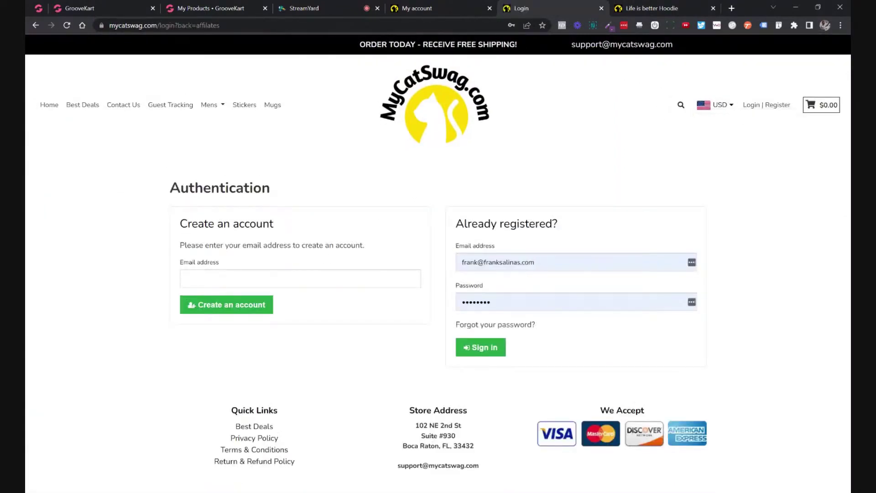
{"action": "left_click", "coordinate": [221, 305]}
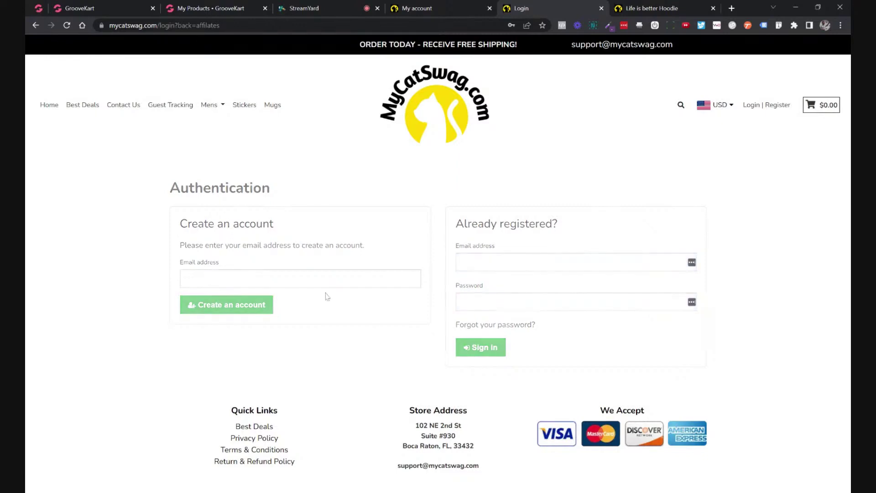
Fill in title Mr., the customer's name and e-mail, and a password.
{"action": "scroll", "coordinate": [354, 283], "scroll_direction": "down", "scroll_amount": 4}
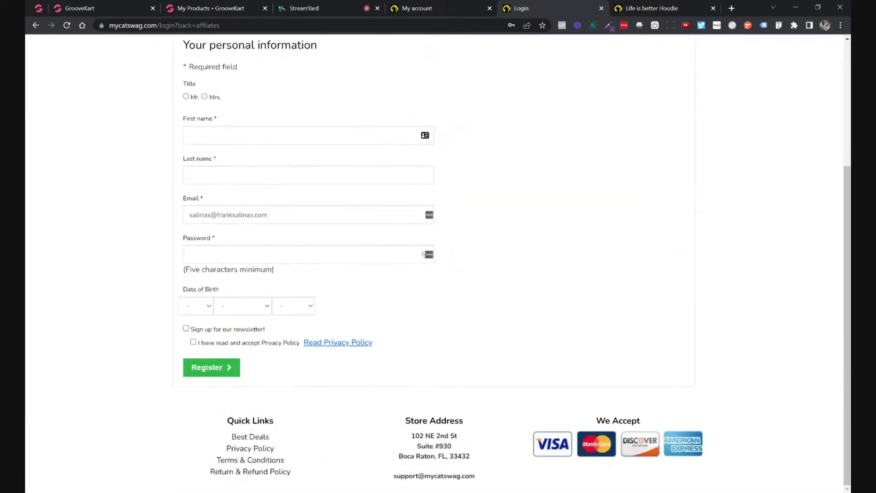
{"action": "left_click", "coordinate": [187, 97]}
{"action": "left_click", "coordinate": [197, 136]}
{"action": "left_click", "coordinate": [214, 157]}
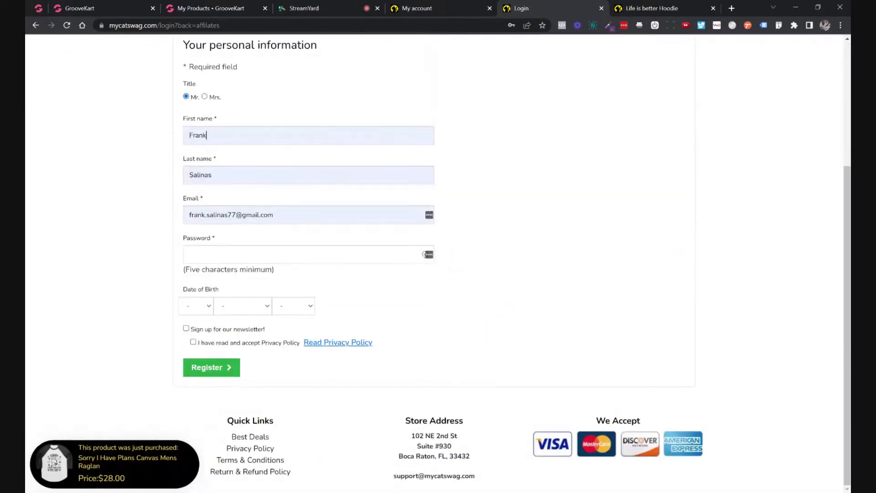
{"action": "left_click_drag", "start_coordinate": [274, 215], "coordinate": [131, 217]}
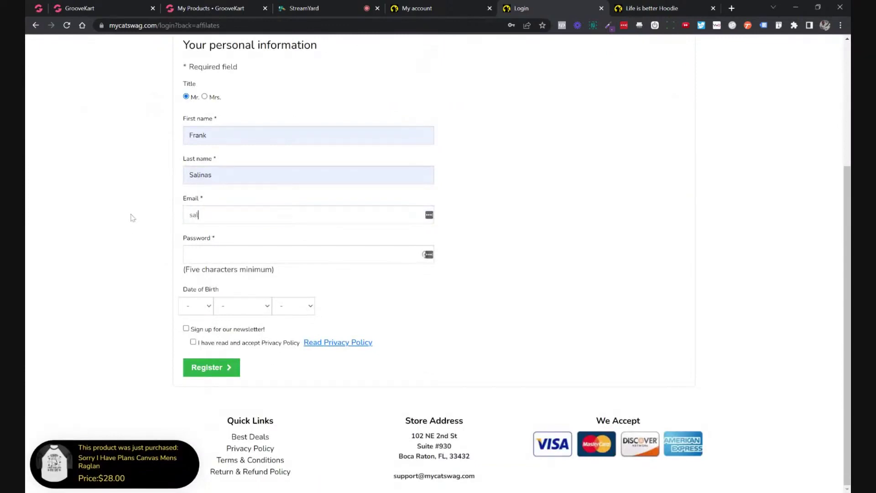
{"action": "left_click", "coordinate": [210, 236]}
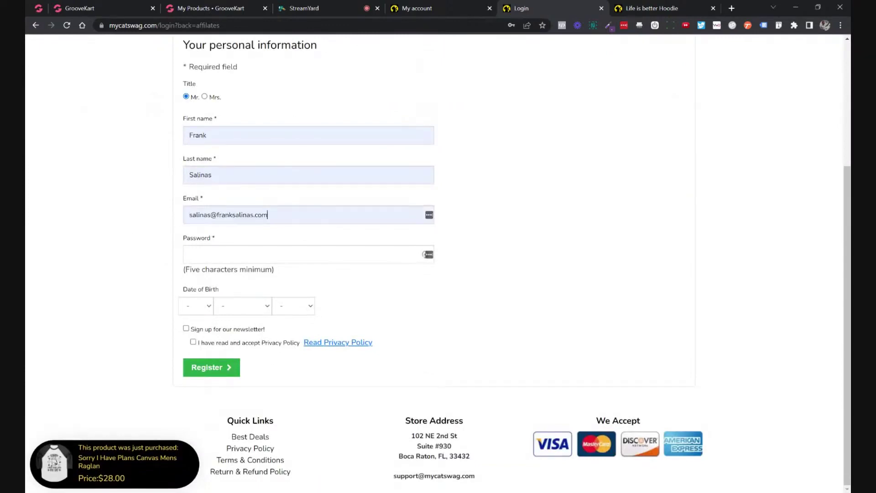
{"action": "left_click", "coordinate": [190, 254]}
{"action": "type", "text": "•••••••••"}
Set the birth date to 10 March, subscribe to the newsletter, accept the privacy policy and register.
{"action": "left_click", "coordinate": [195, 306]}
{"action": "left_click", "coordinate": [197, 406]}
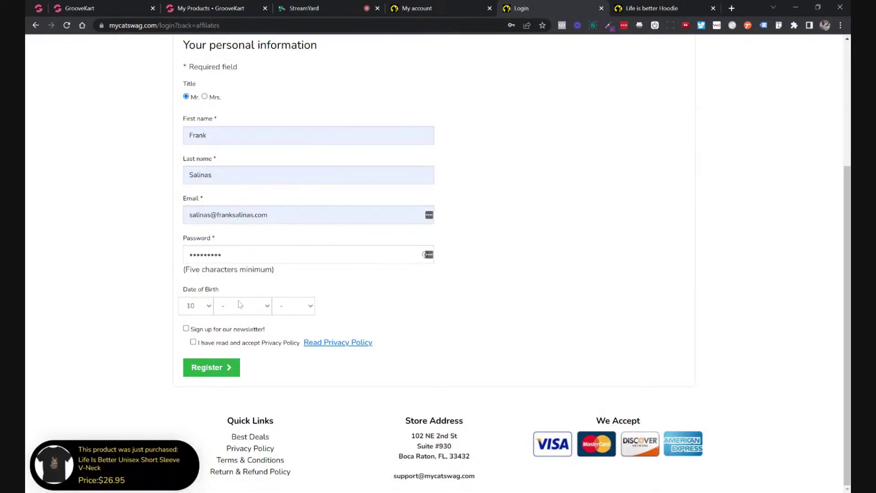
{"action": "left_click", "coordinate": [241, 304]}
{"action": "left_click", "coordinate": [251, 352]}
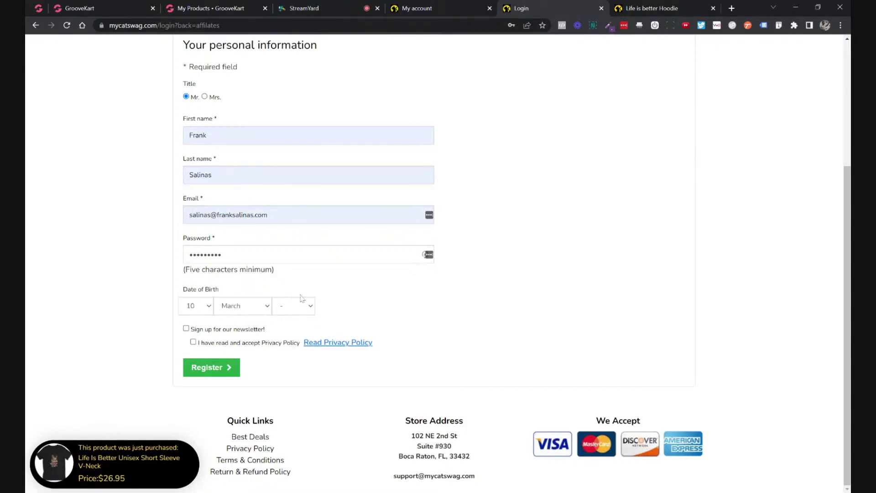
{"action": "left_click", "coordinate": [293, 306]}
{"action": "left_click", "coordinate": [293, 256]}
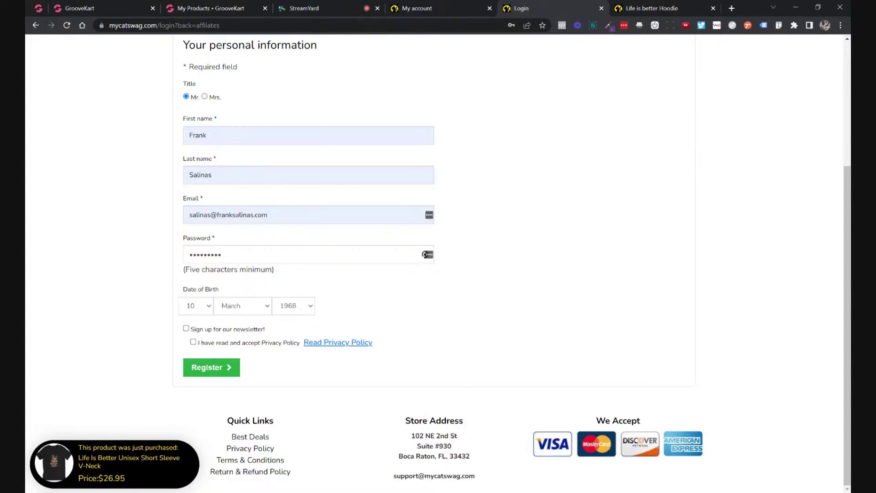
{"action": "left_click", "coordinate": [186, 328]}
{"action": "left_click", "coordinate": [193, 342]}
{"action": "left_click", "coordinate": [209, 368]}
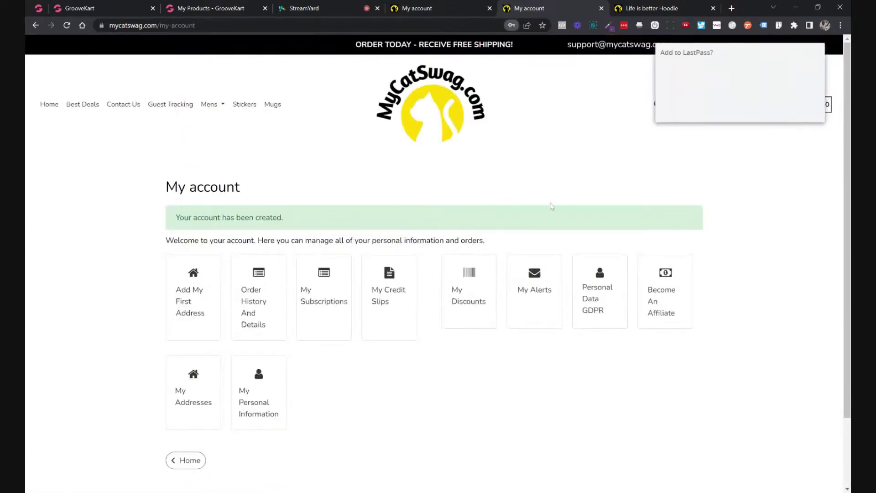
Open the Become An Affiliate form from My account and begin choosing a Payment Option.
{"action": "left_click", "coordinate": [670, 300]}
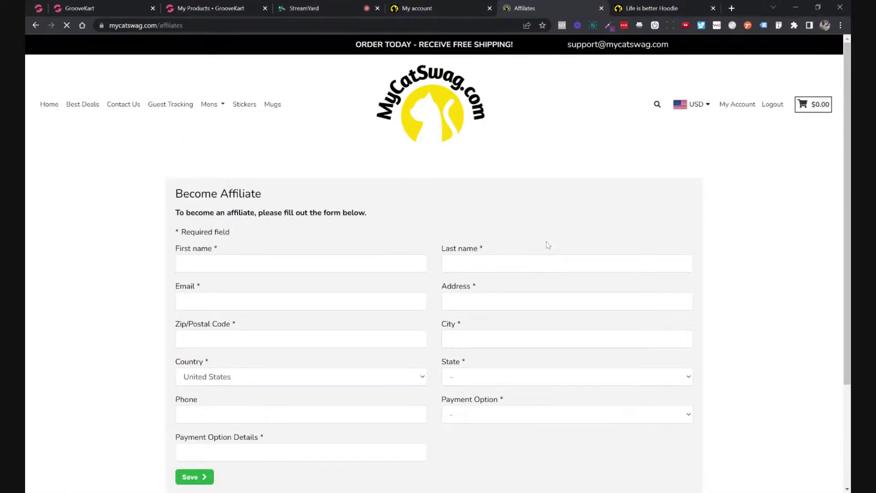
{"action": "scroll", "coordinate": [543, 245], "scroll_direction": "down", "scroll_amount": 2}
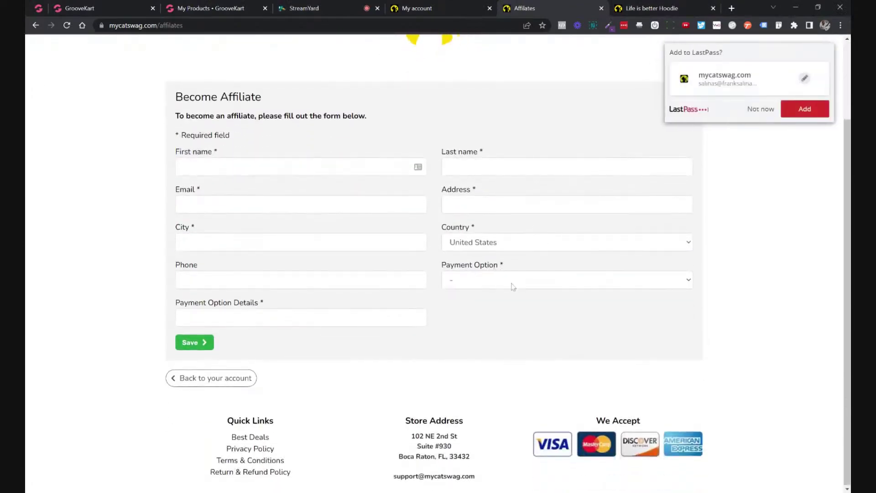
{"action": "left_click", "coordinate": [515, 285]}
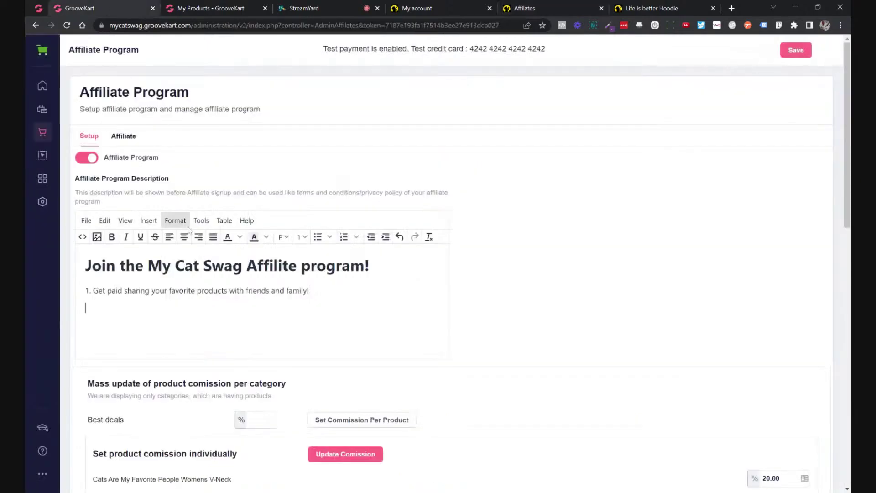
Add rule 2, 'Get paid via PayPal, Check or 4 other ways.', and begin item 3.
{"action": "left_click", "coordinate": [100, 5]}
{"action": "type", "text": "2"}
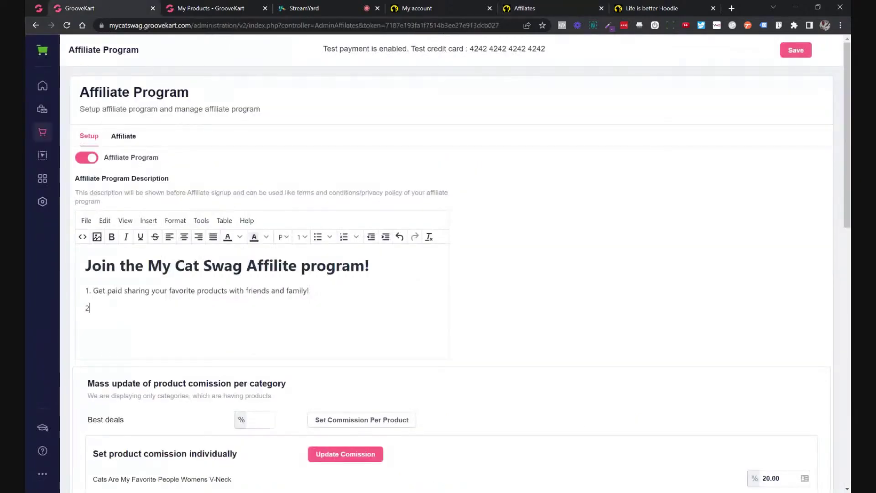
{"action": "type", "text": ". Get paid via PayPal, Check or"}
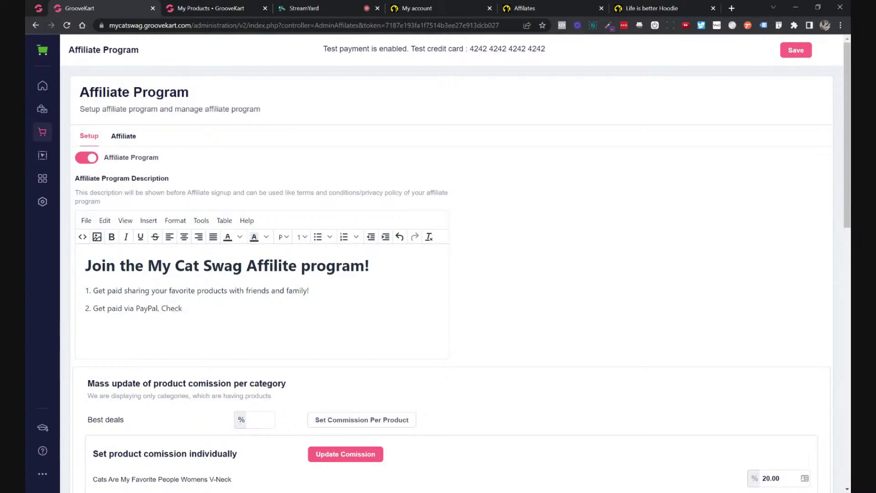
{"action": "type", "text": "vene"}
{"action": "key", "text": "BackSpace"}
{"action": "key", "text": "BackSpace"}
{"action": "key", "text": "BackSpace"}
{"action": "key", "text": "BackSpace"}
{"action": "key", "text": "BackSpace"}
{"action": "key", "text": "BackSpace"}
{"action": "key", "text": "BackSpace"}
{"action": "key", "text": "BackSpace"}
{"action": "key", "text": "BackSpace"}
{"action": "type", "text": "or "}
{"action": "type", "text": "Eve"}
{"action": "key", "text": "BackSpace"}
{"action": "key", "text": "BackSpace"}
{"action": "key", "text": "BackSpace"}
{"action": "type", "text": "4 other ways"}
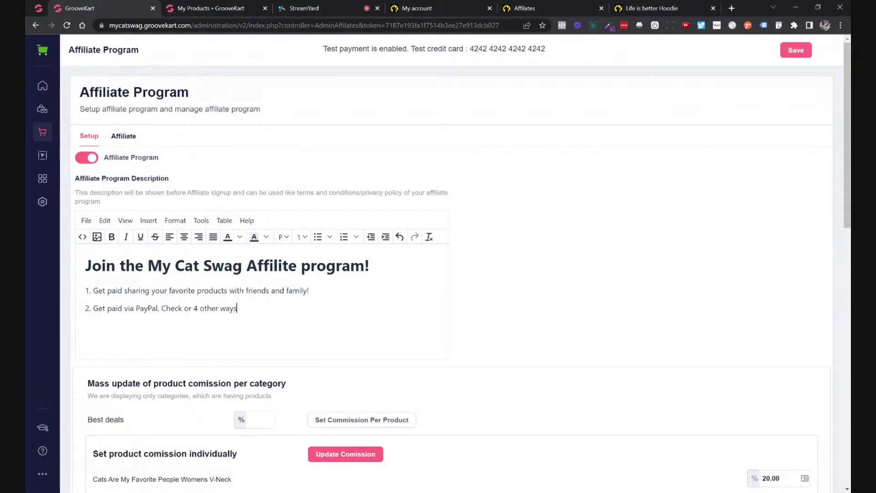
{"action": "type", "text": "."}
{"action": "key", "text": "Return"}
{"action": "key", "text": "Return"}
{"action": "type", "text": "3."}
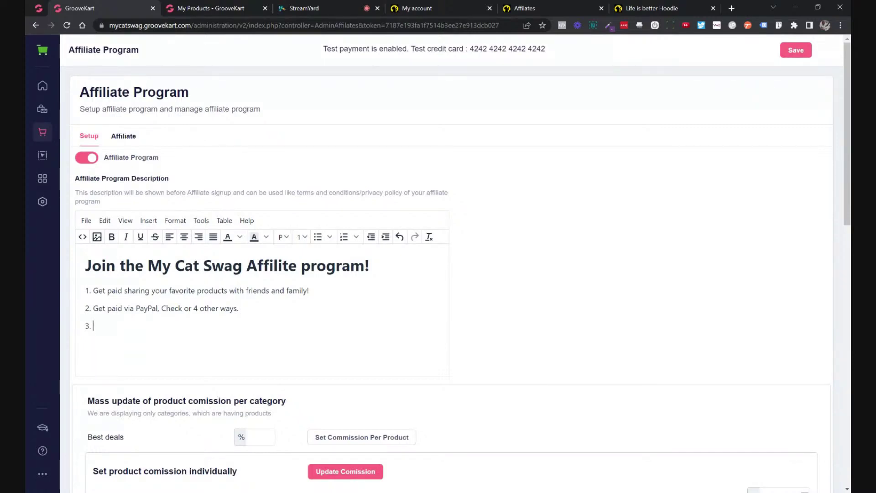
Write rule 3: 'Earn commissions on all product sales excluding any shipping charges.'.
{"action": "type", "text": "We"}
{"action": "key", "text": "BackSpace"}
{"action": "key", "text": "BackSpace"}
{"action": "key", "text": "BackSpace"}
{"action": "type", "text": "Earn "}
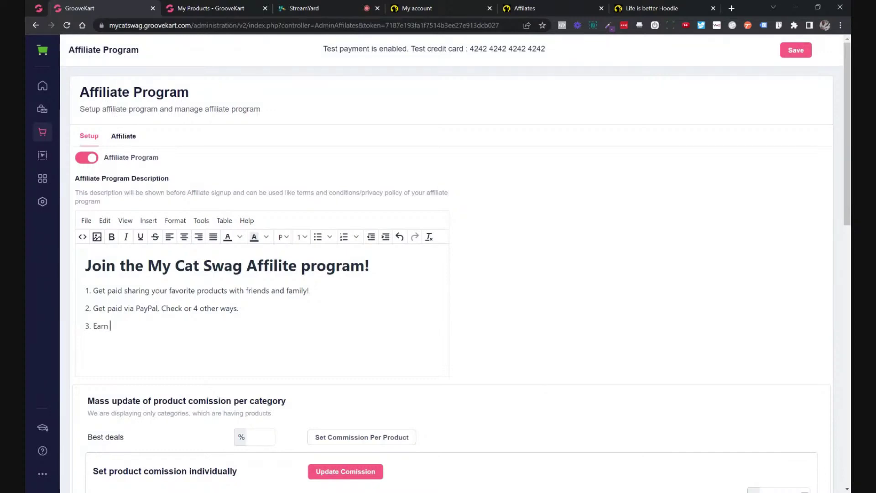
{"action": "type", "text": "commissions on profuct"}
{"action": "key", "text": "BackSpace"}
{"action": "key", "text": "BackSpace"}
{"action": "key", "text": "BackSpace"}
{"action": "key", "text": "BackSpace"}
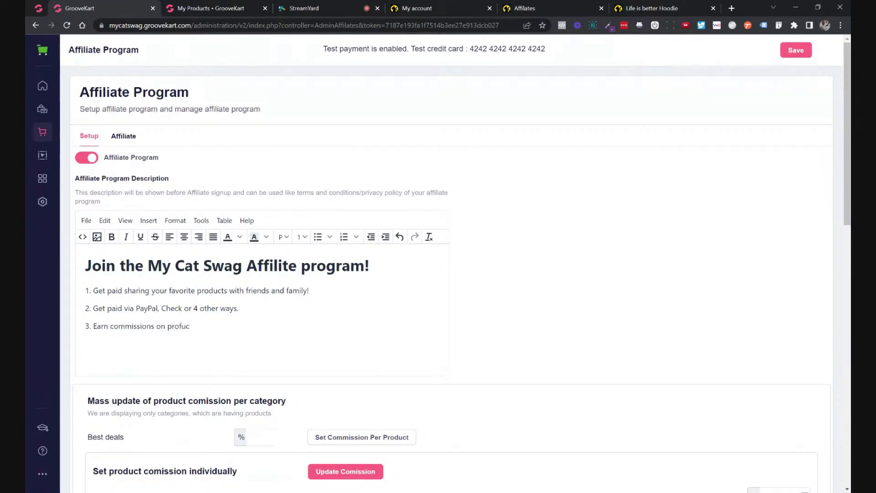
{"action": "type", "text": "dcu"}
{"action": "key", "text": "BackSpace"}
{"action": "key", "text": "BackSpace"}
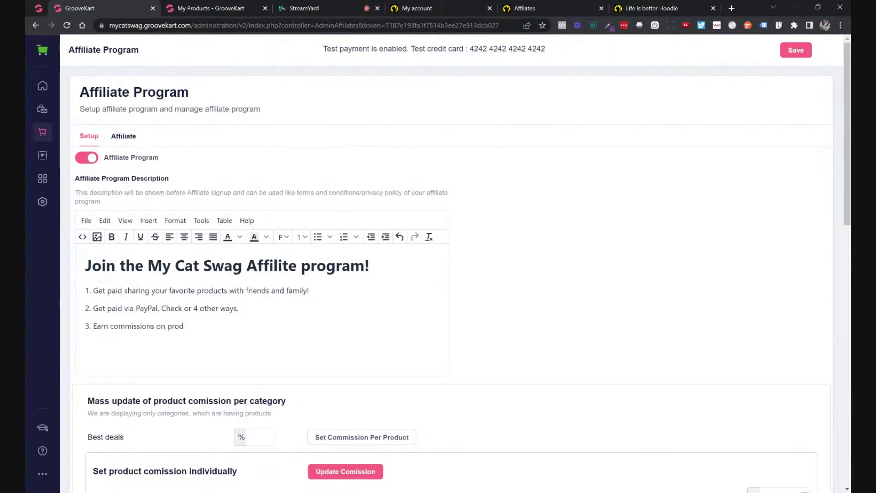
{"action": "type", "text": "uct sales exclusing"}
{"action": "key", "text": "BackSpace"}
{"action": "key", "text": "BackSpace"}
{"action": "key", "text": "BackSpace"}
{"action": "key", "text": "BackSpace"}
{"action": "key", "text": "BackSpace"}
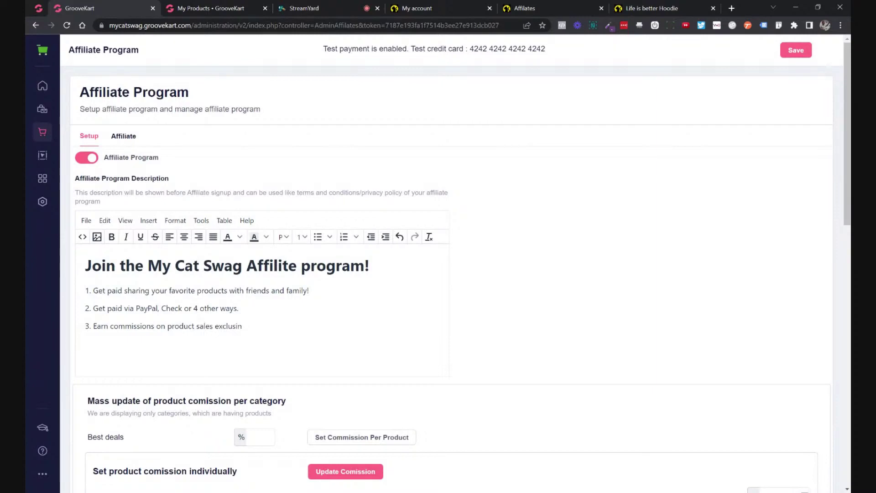
{"action": "type", "text": "ding shipping charges."}
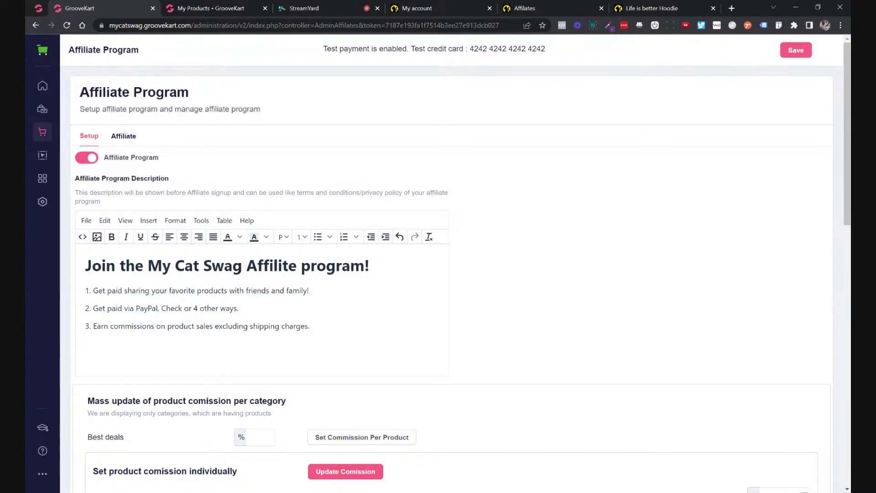
{"action": "key", "text": "Return"}
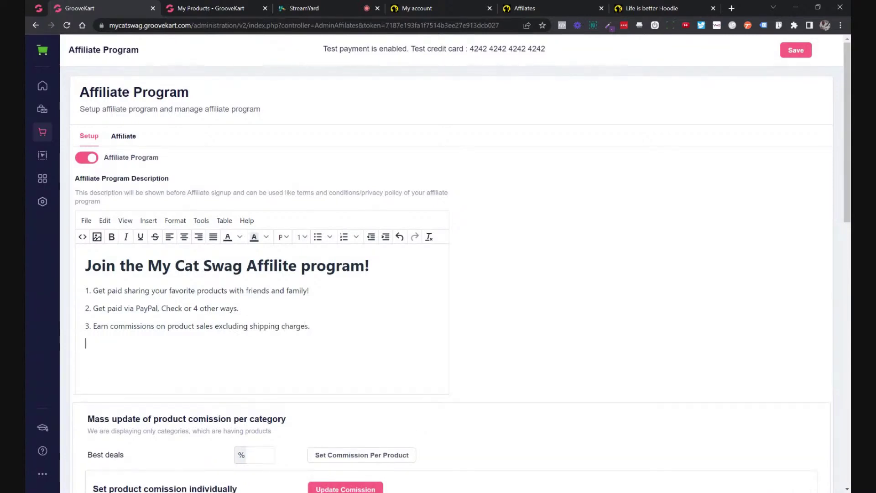
{"action": "type", "text": "4."}
{"action": "left_click", "coordinate": [165, 326]}
{"action": "type", "text": "all"}
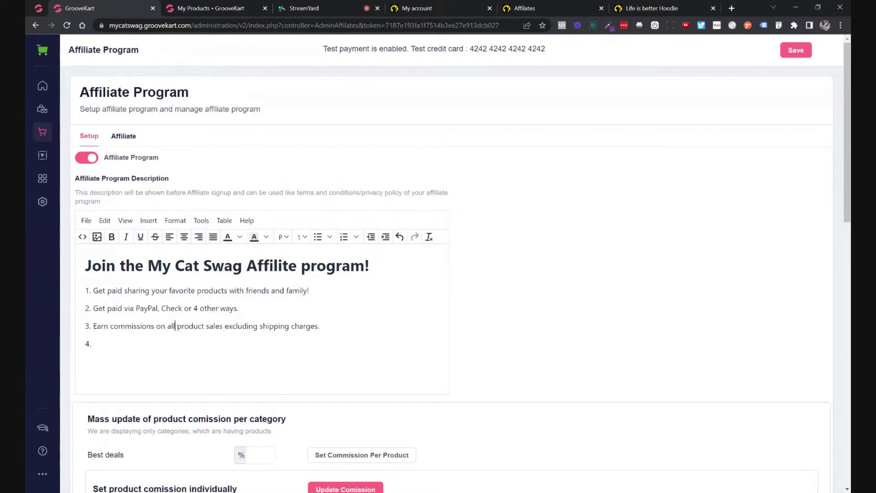
{"action": "left_click", "coordinate": [260, 326]}
{"action": "type", "text": "any"}
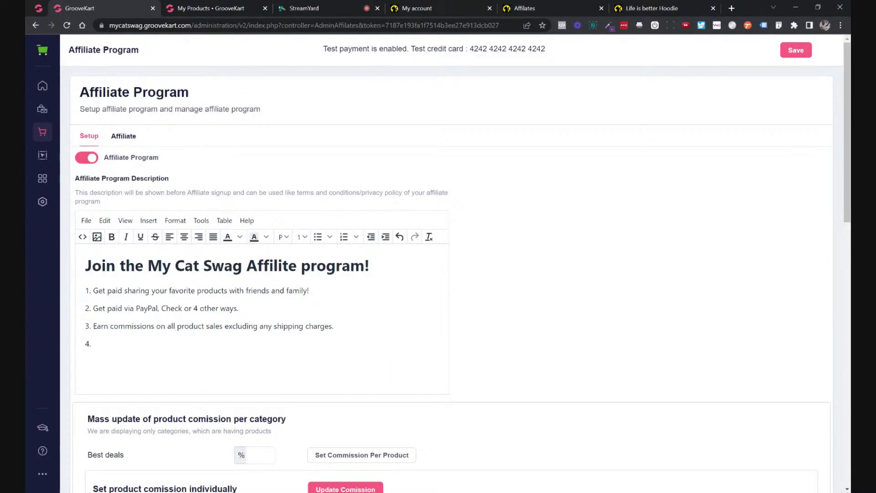
Add rule 4 stating any refunds will be taken out of commissions owed.
{"action": "left_click", "coordinate": [94, 343]}
{"action": "type", "text": "Any refunds "}
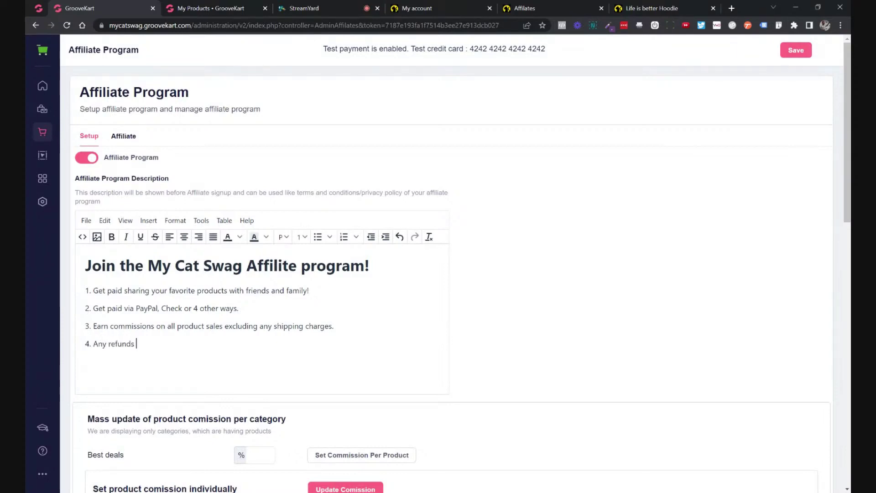
{"action": "type", "text": "will be "}
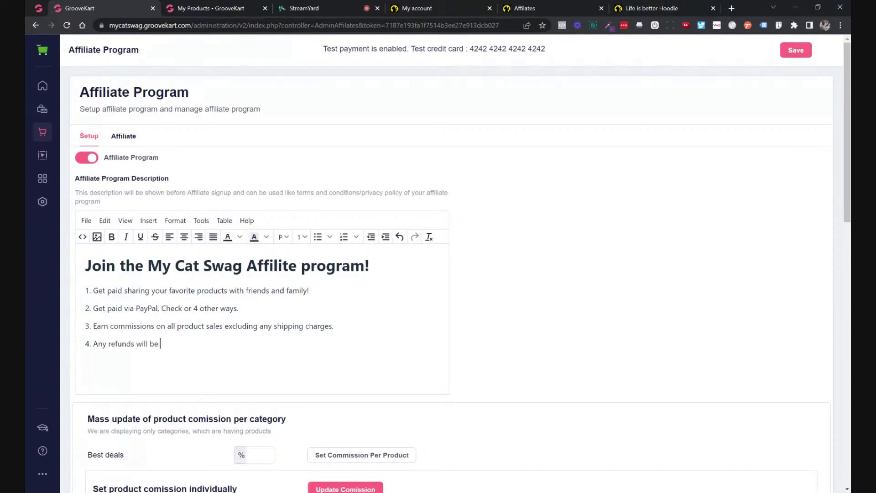
{"action": "type", "text": "disc"}
{"action": "key", "text": "BackSpace"}
{"action": "key", "text": "BackSpace"}
{"action": "key", "text": "BackSpace"}
{"action": "key", "text": "BackSpace"}
{"action": "key", "text": "BackSpace"}
{"action": "key", "text": "BackSpace"}
{"action": "key", "text": "BackSpace"}
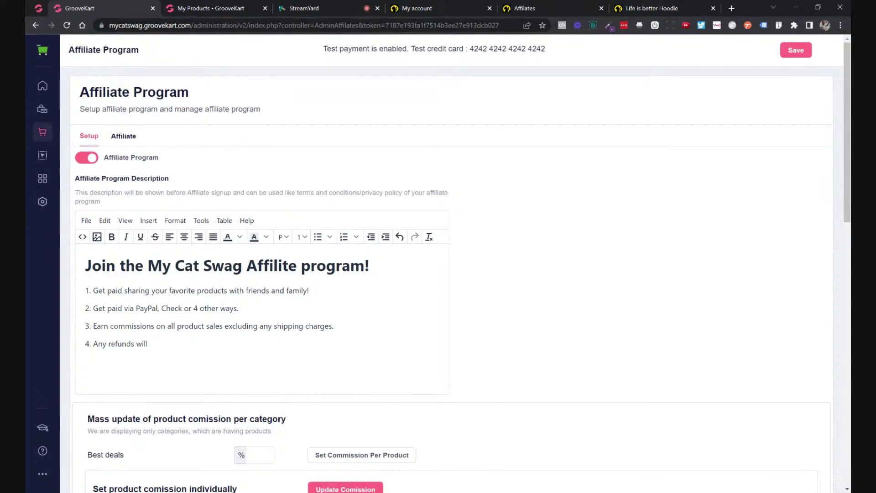
{"action": "type", "text": "be take out of commissin"}
{"action": "key", "text": "BackSpace"}
{"action": "type", "text": "ons owed"}
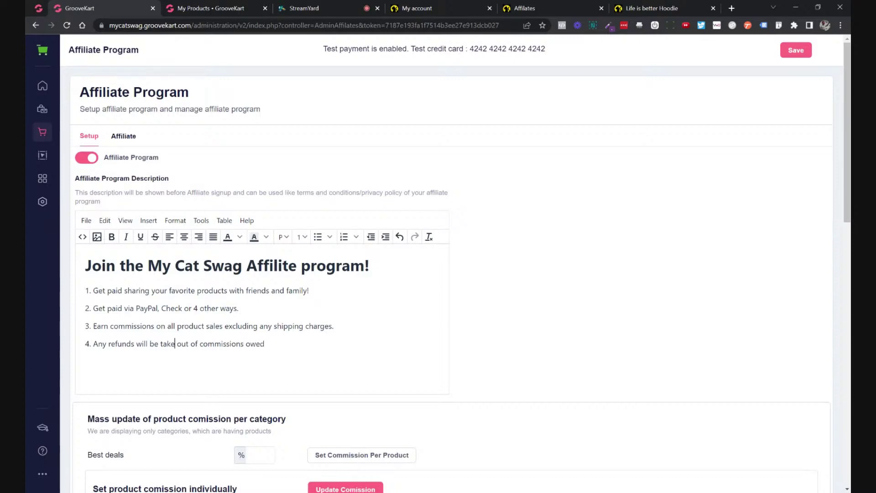
{"action": "type", "text": "n"}
{"action": "key", "text": "Return"}
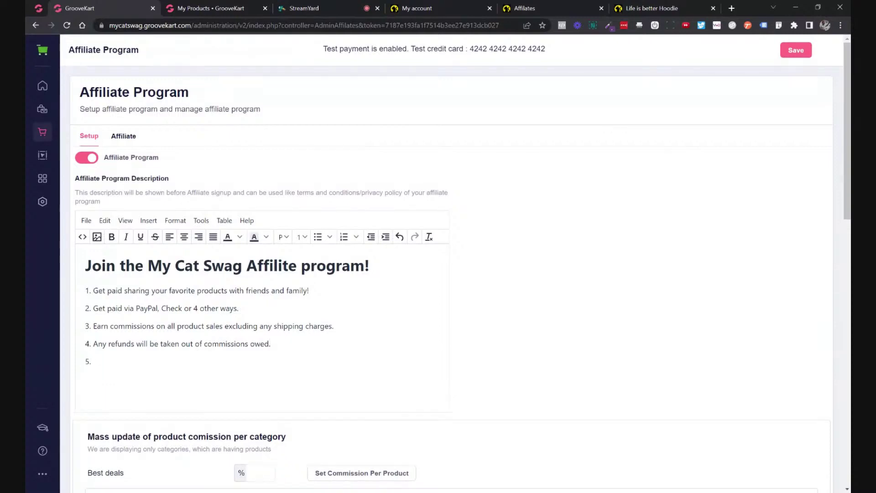
Type rule 5: commissions are paid out 30 days after any sales you refer, covering the refund period.
{"action": "type", "text": "Commissions will be paid "}
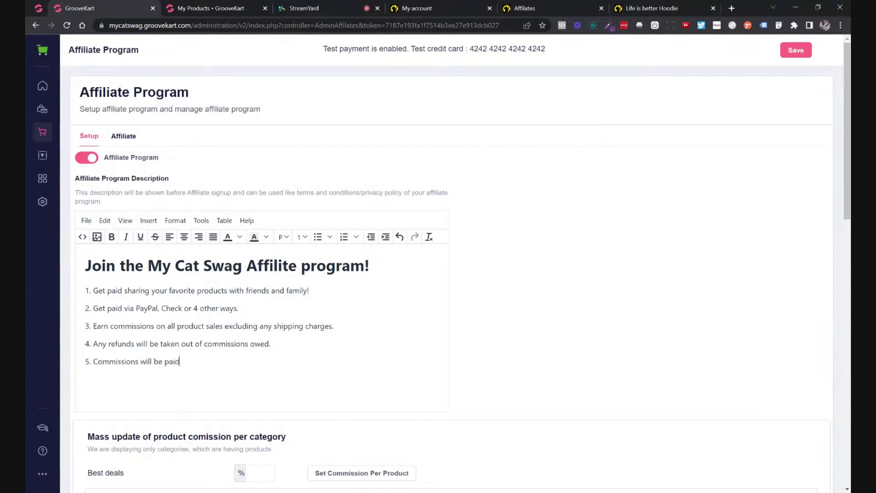
{"action": "type", "text": "out 30 days after sale to "}
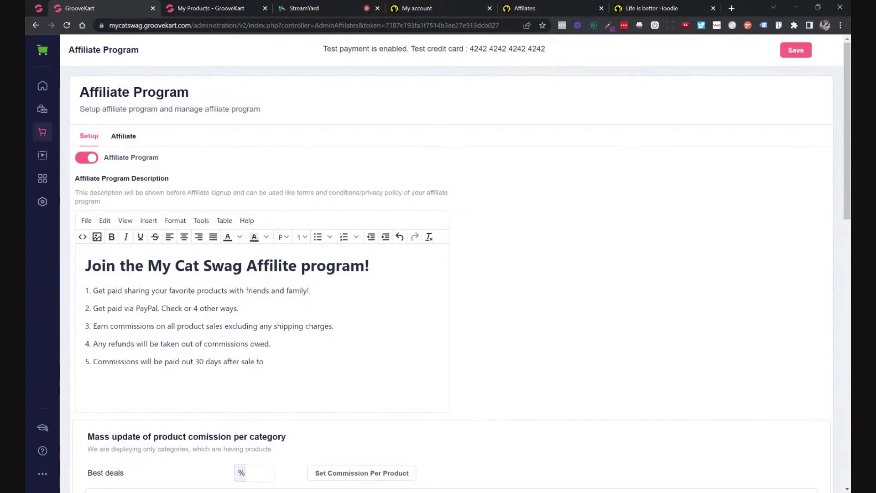
{"action": "type", "text": "account for"}
{"action": "type", "text": " our refund p"}
{"action": "type", "text": "erop"}
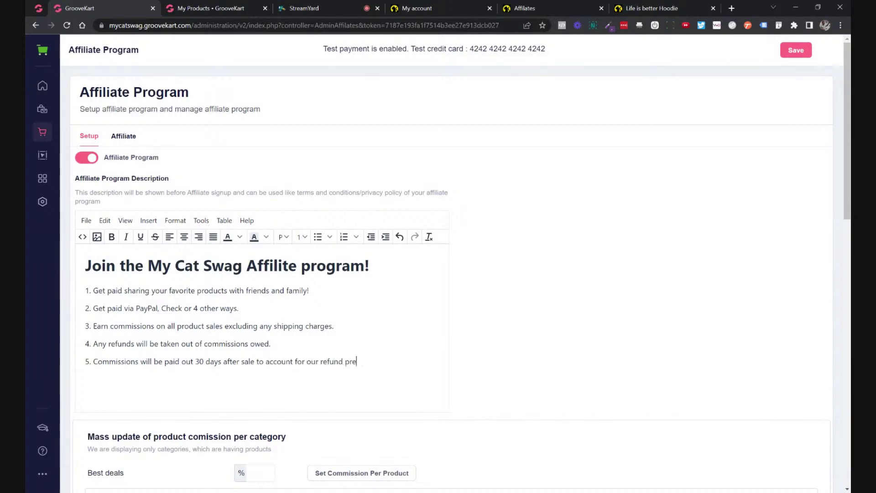
{"action": "key", "text": "BackSpace"}
{"action": "key", "text": "BackSpace"}
{"action": "type", "text": "iod."}
{"action": "type", "text": " an"}
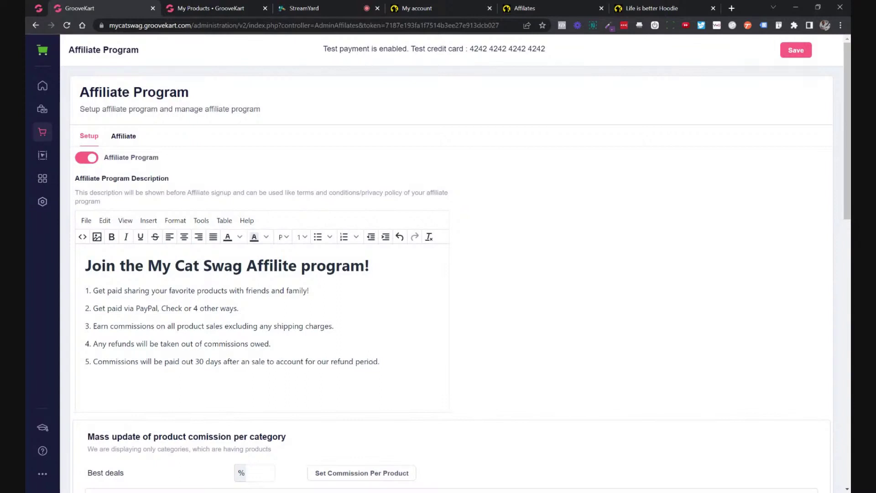
{"action": "type", "text": "y sales you ref"}
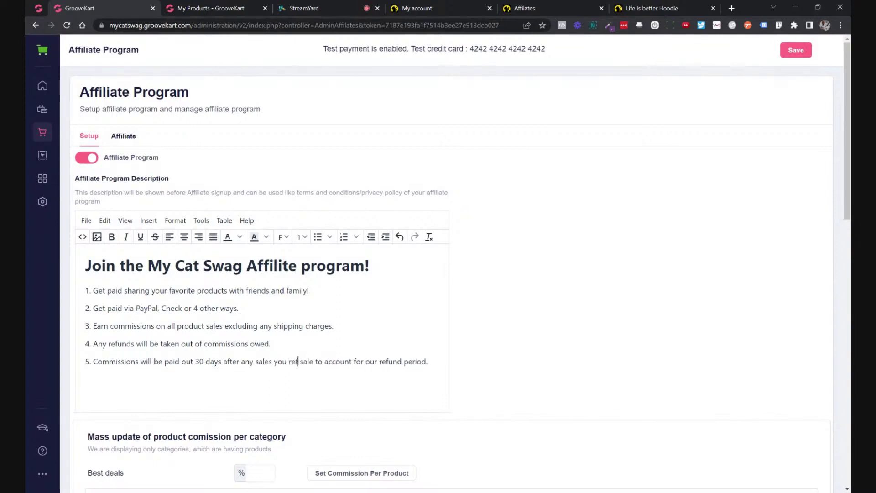
{"action": "type", "text": "er to"}
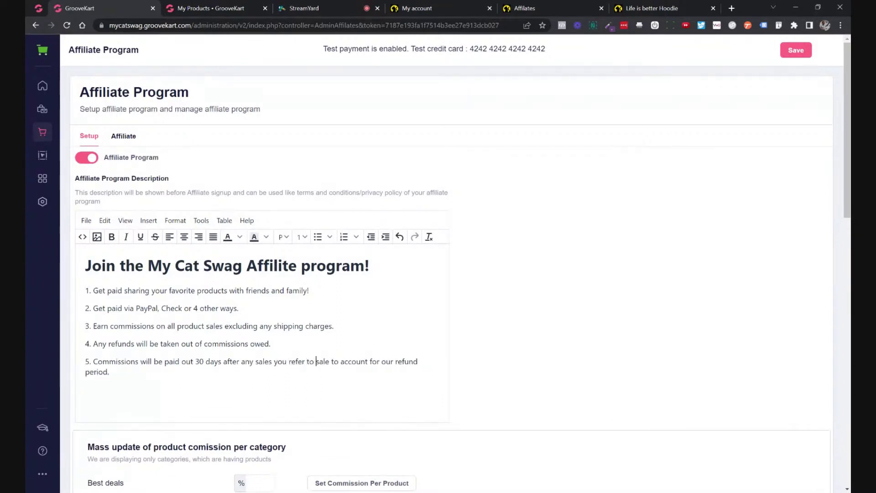
{"action": "key", "text": "Delete"}
{"action": "key", "text": "Delete"}
{"action": "key", "text": "Delete"}
{"action": "key", "text": "Delete"}
{"action": "key", "text": "Delete"}
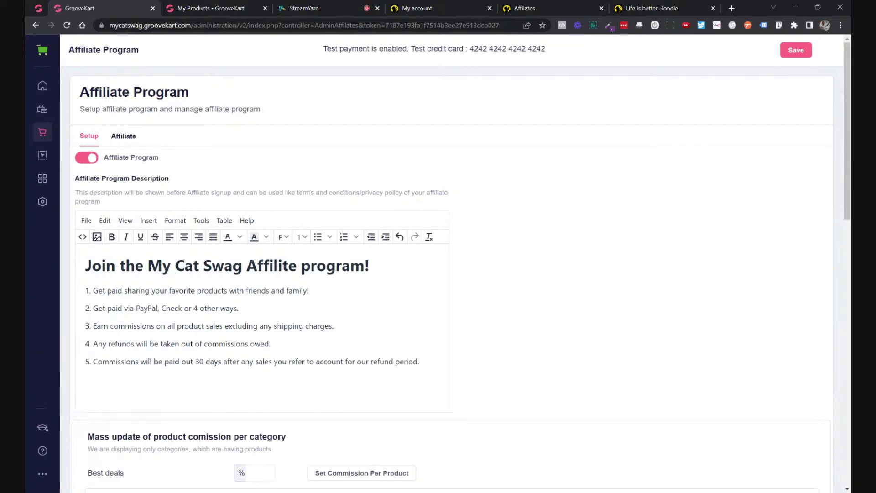
{"action": "left_click", "coordinate": [419, 362]}
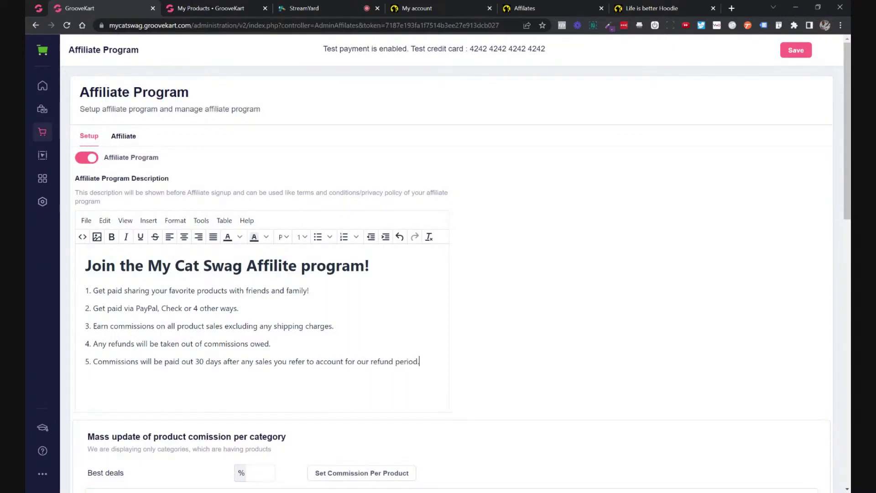
{"action": "left_click", "coordinate": [200, 362]}
Try 45 and then 60 days as rule 5's payout delay before returning to 30.
{"action": "triple_click", "coordinate": [200, 361]}
{"action": "left_click", "coordinate": [200, 362]}
{"action": "key", "text": "Delete"}
{"action": "key", "text": "BackSpace"}
{"action": "type", "text": "45"}
{"action": "double_click", "coordinate": [200, 361]}
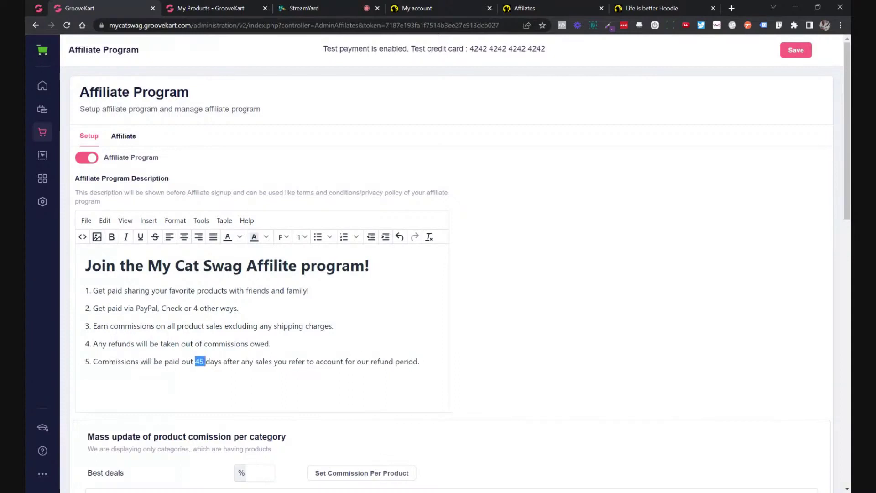
{"action": "type", "text": "60"}
{"action": "double_click", "coordinate": [200, 361]}
{"action": "type", "text": "30"}
Replace rule 5's day count with a '(__)' placeholder, then restore 30.
{"action": "key", "text": "BackSpace"}
{"action": "key", "text": "BackSpace"}
{"action": "key", "text": "BackSpace"}
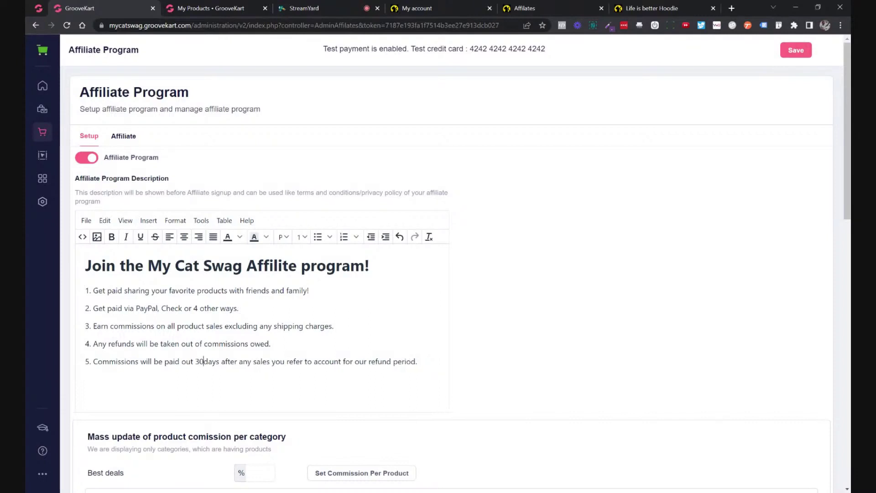
{"action": "type", "text": "(X"}
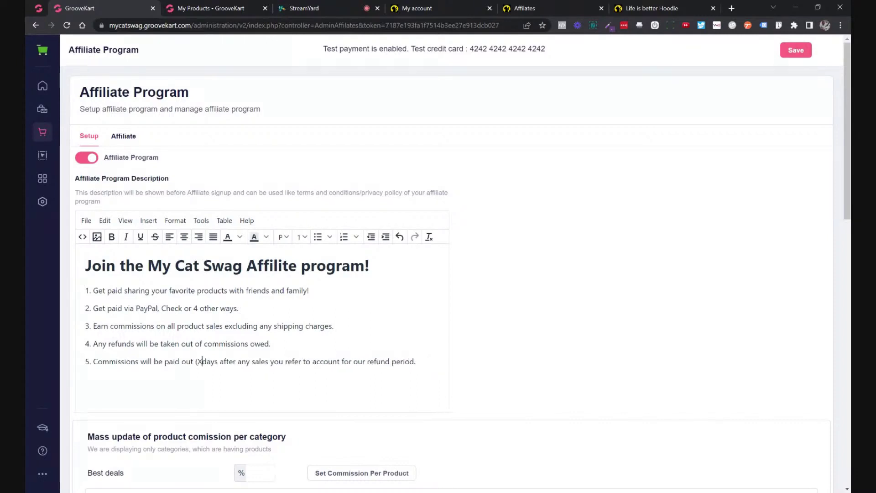
{"action": "key", "text": "BackSpace"}
{"action": "type", "text": "__)"}
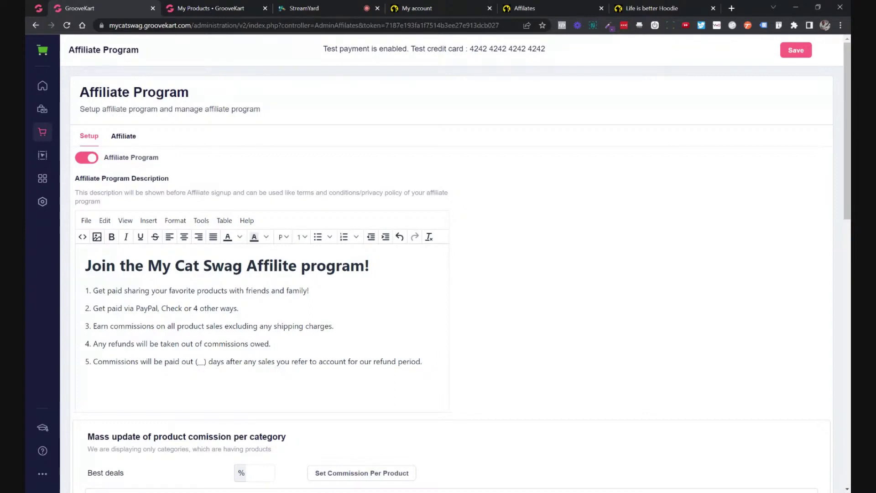
{"action": "key", "text": "shift+Left"}
{"action": "key", "text": "shift+Left"}
{"action": "type", "text": "30"}
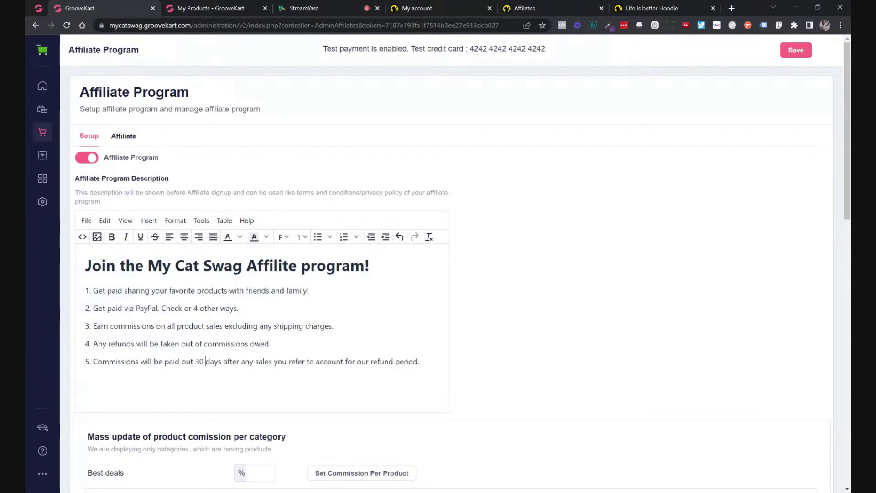
{"action": "key", "text": "ctrl+Right"}
{"action": "key", "text": "ctrl+Right"}
Switch rule 5's payout delay between 30 and 45 days, finishing at 45 days.
{"action": "key", "text": "ctrl+shift+Right"}
{"action": "double_click", "coordinate": [199, 362]}
{"action": "type", "text": "45"}
{"action": "double_click", "coordinate": [200, 362]}
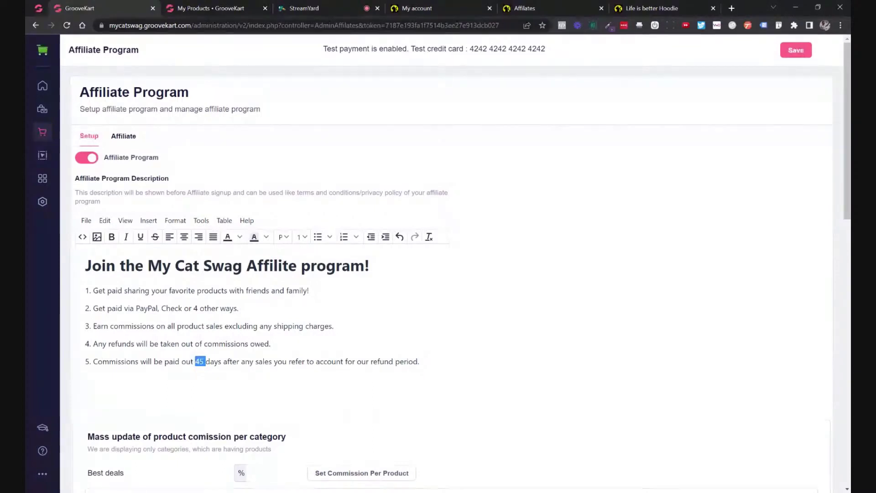
{"action": "type", "text": "30"}
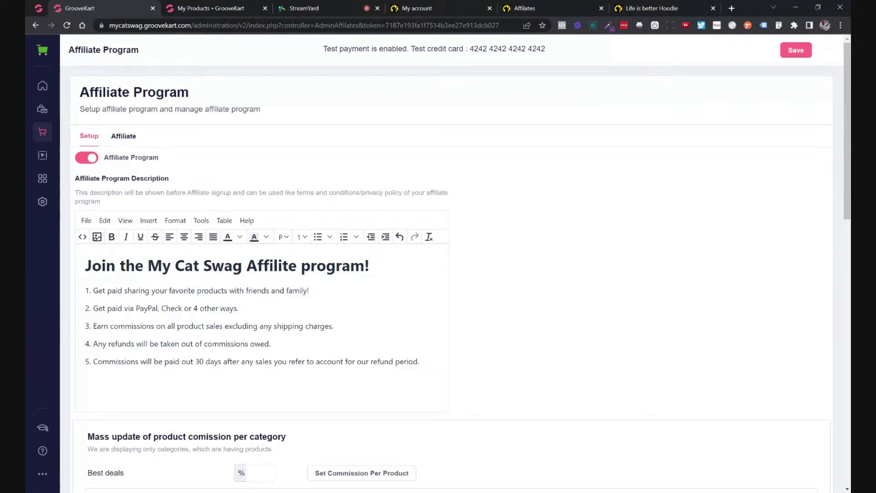
{"action": "key", "text": "ctrl+shift+Left"}
{"action": "type", "text": "45"}
Open groovejv.com in a new tab and highlight its 40% recurring earnings text.
{"action": "left_click", "coordinate": [732, 8]}
{"action": "type", "text": "groo"}
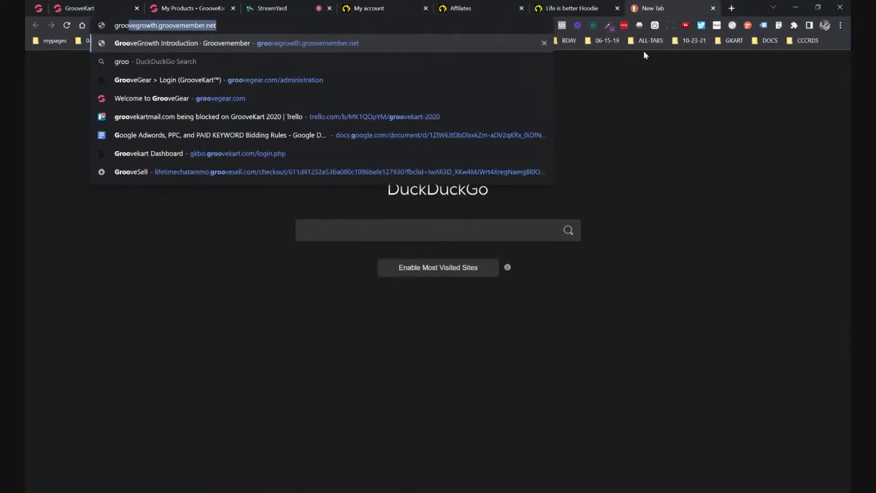
{"action": "type", "text": "vejv.com"}
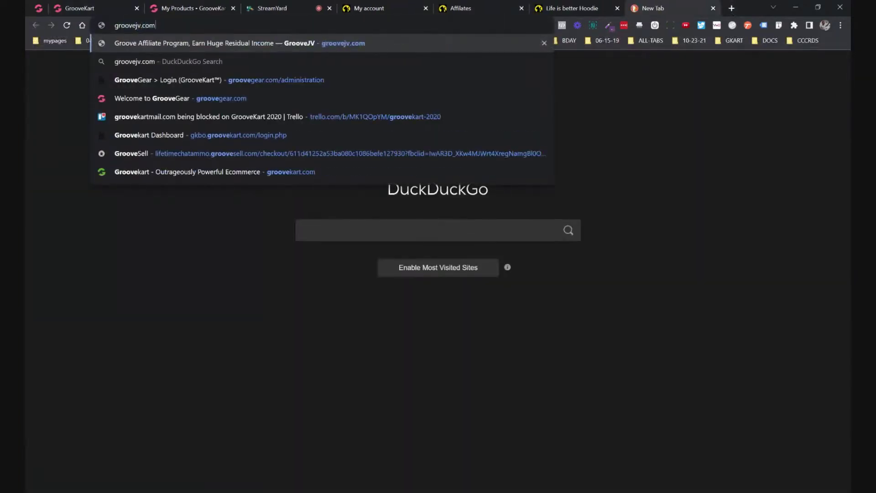
{"action": "key", "text": "Return"}
{"action": "scroll", "coordinate": [532, 165], "scroll_direction": "down", "scroll_amount": 15}
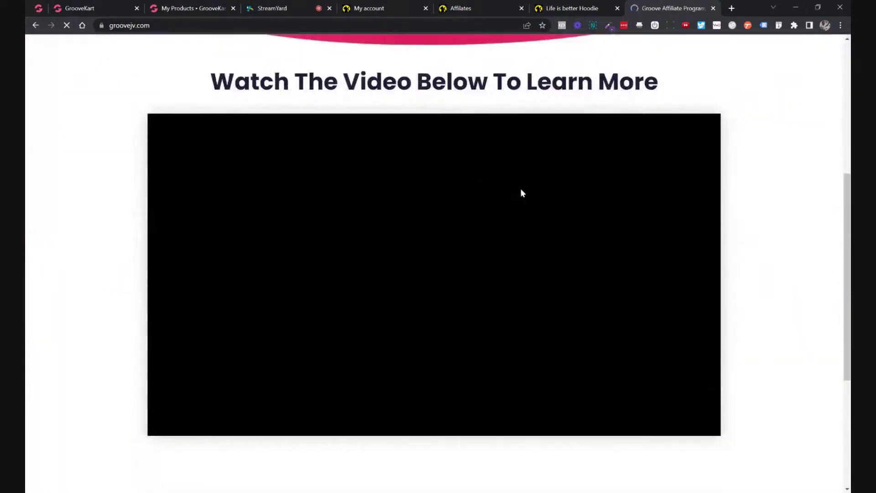
{"action": "scroll", "coordinate": [498, 214], "scroll_direction": "down", "scroll_amount": 7}
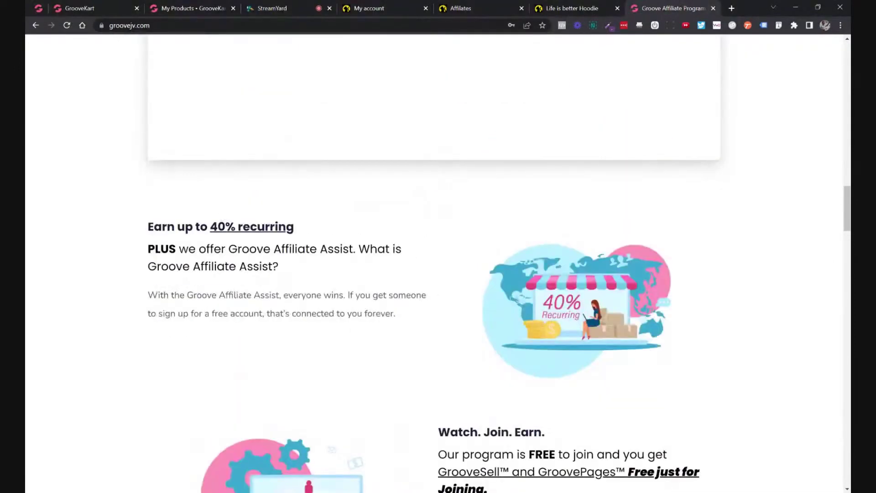
{"action": "left_click_drag", "start_coordinate": [148, 225], "coordinate": [395, 315]}
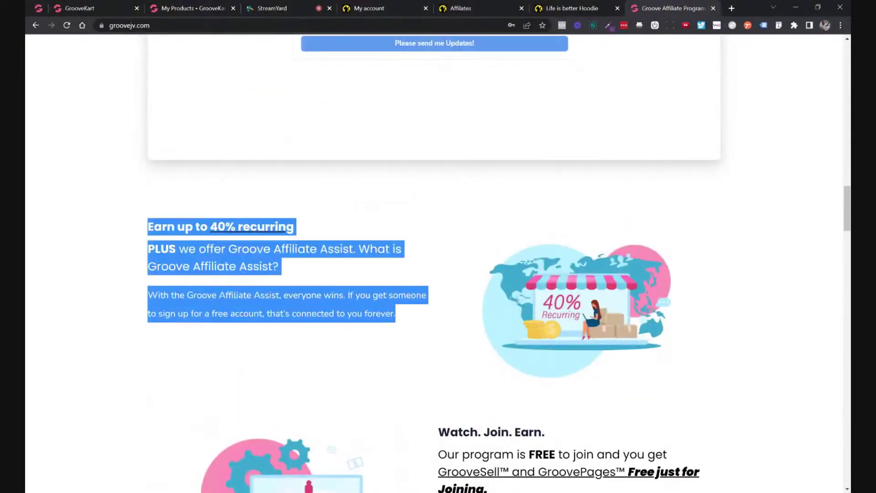
Scroll to the affiliate Rules, Terms and Conditions and select banned promotion rules 1 to 3.
{"action": "scroll", "coordinate": [461, 304], "scroll_direction": "down", "scroll_amount": 10}
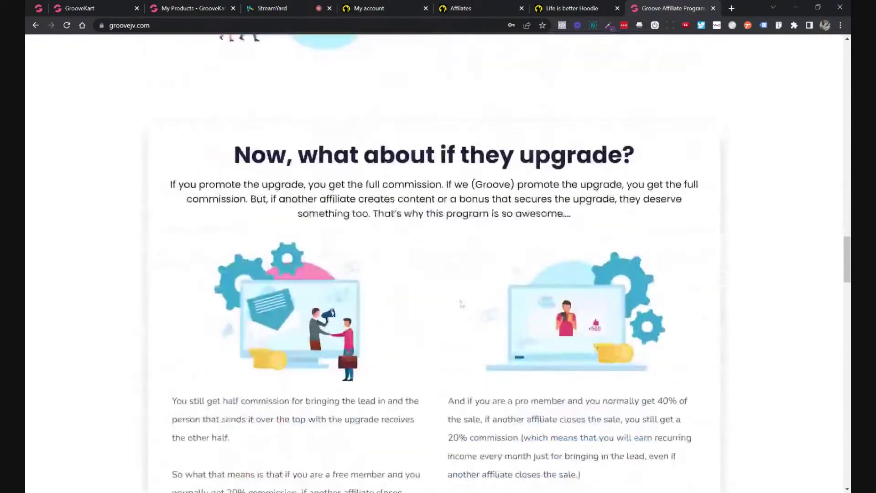
{"action": "scroll", "coordinate": [461, 303], "scroll_direction": "down", "scroll_amount": 20}
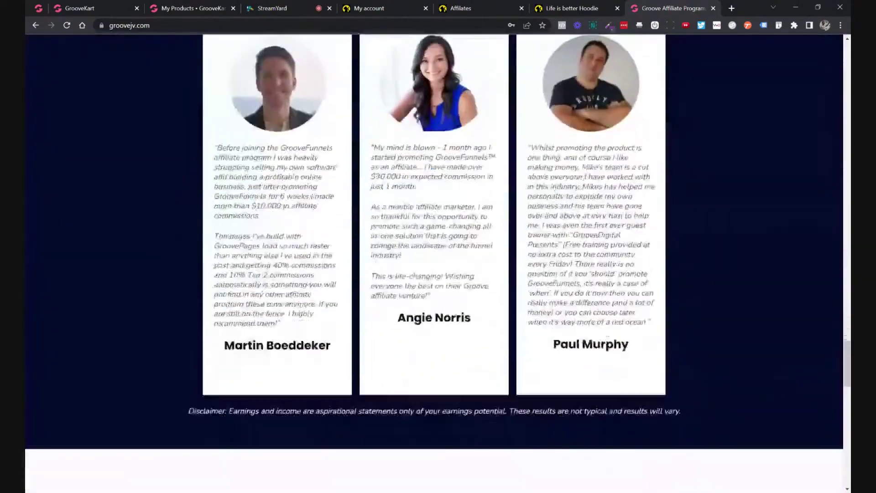
{"action": "scroll", "coordinate": [420, 301], "scroll_direction": "down", "scroll_amount": 8}
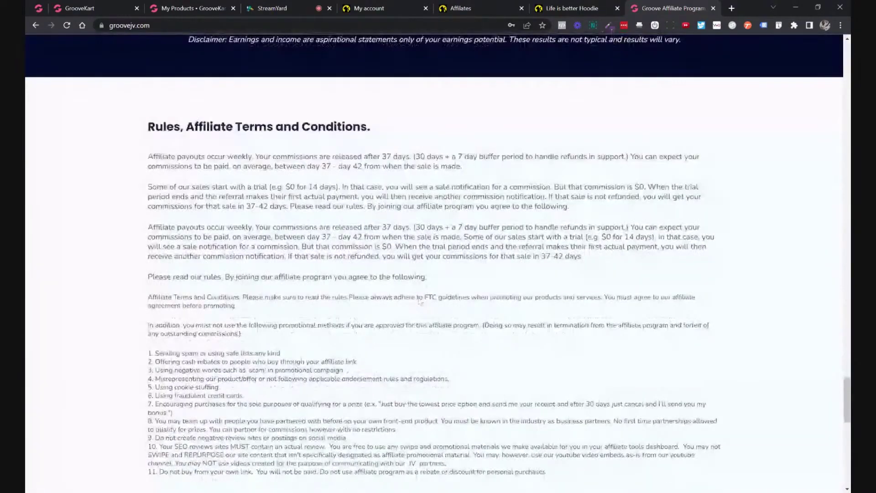
{"action": "left_click_drag", "start_coordinate": [147, 107], "coordinate": [320, 204]}
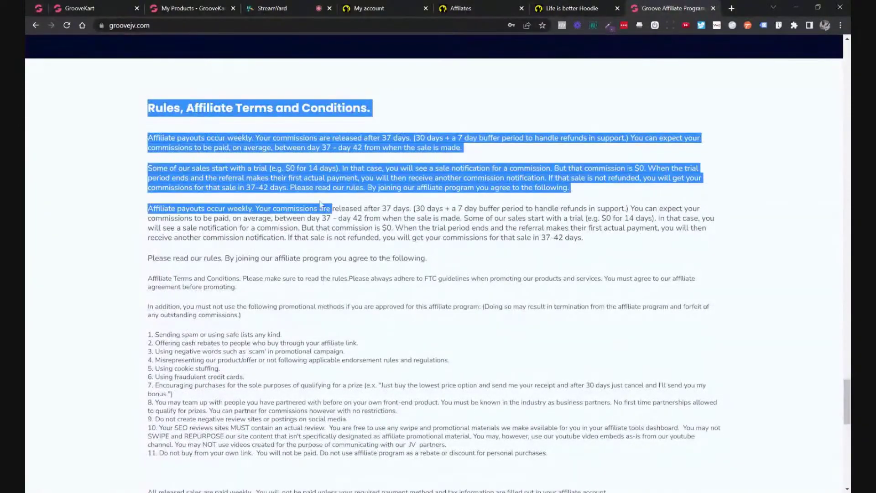
{"action": "left_click", "coordinate": [321, 204]}
{"action": "scroll", "coordinate": [320, 204], "scroll_direction": "down", "scroll_amount": 2}
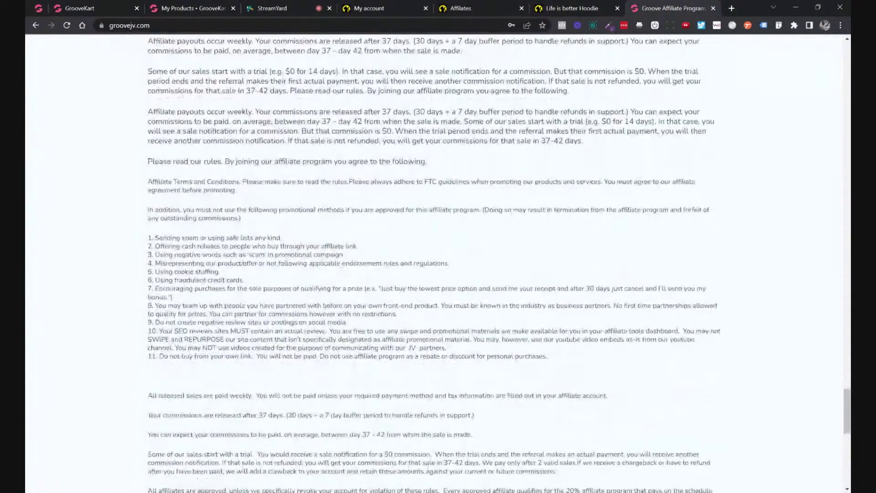
{"action": "scroll", "coordinate": [434, 264], "scroll_direction": "down", "scroll_amount": 3}
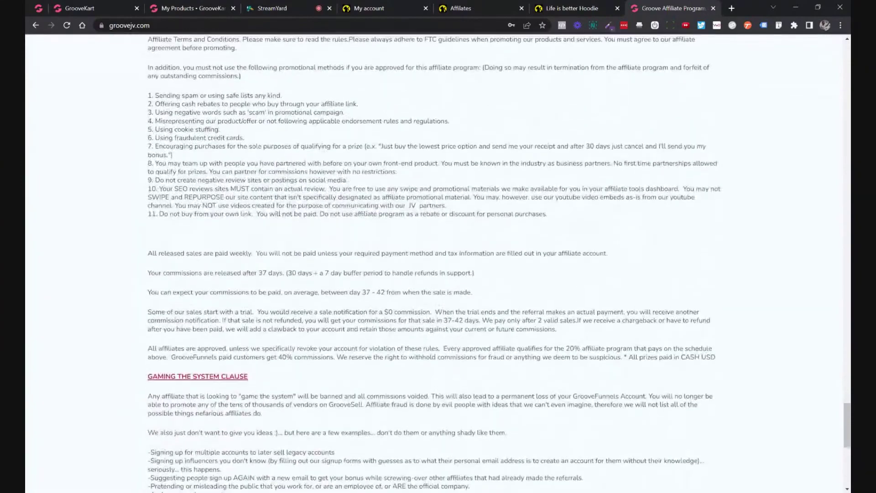
{"action": "scroll", "coordinate": [434, 264], "scroll_direction": "up", "scroll_amount": 3}
{"action": "left_click_drag", "start_coordinate": [148, 237], "coordinate": [349, 255]}
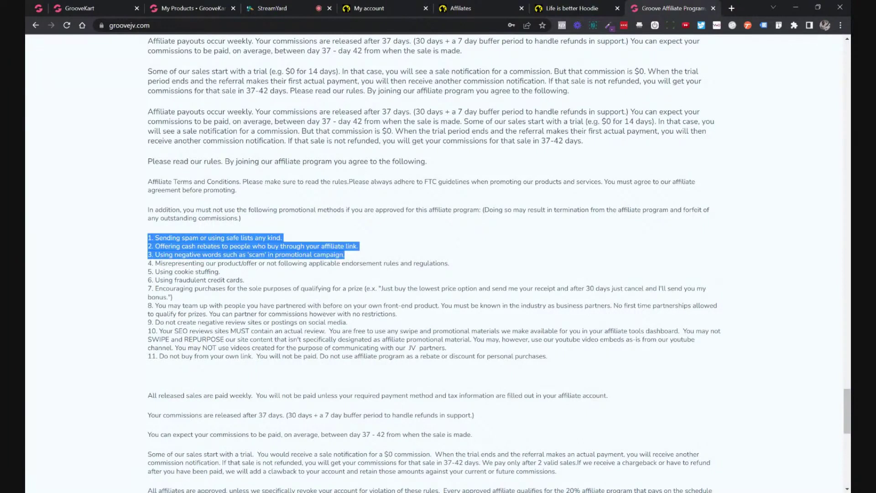
{"action": "double_click", "coordinate": [257, 254]}
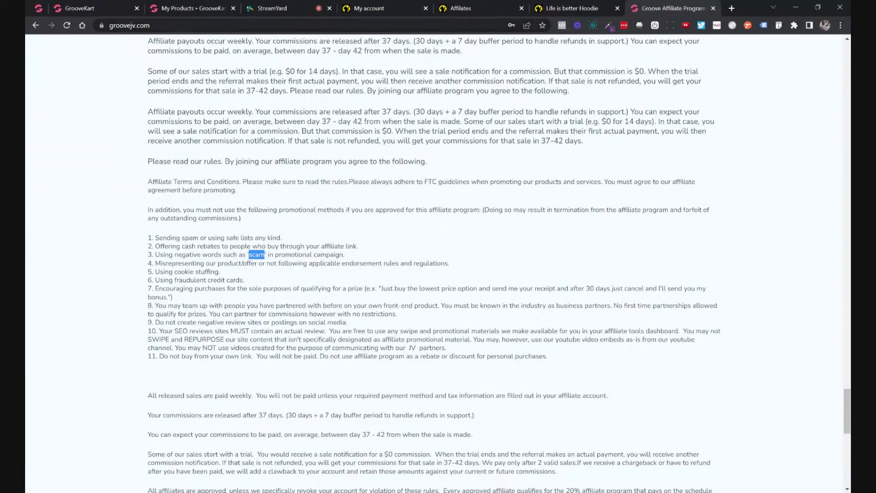
Back in GrooveKart, paste the copied GrooveJV rules below rule 5, then delete them again.
{"action": "left_click", "coordinate": [117, 7]}
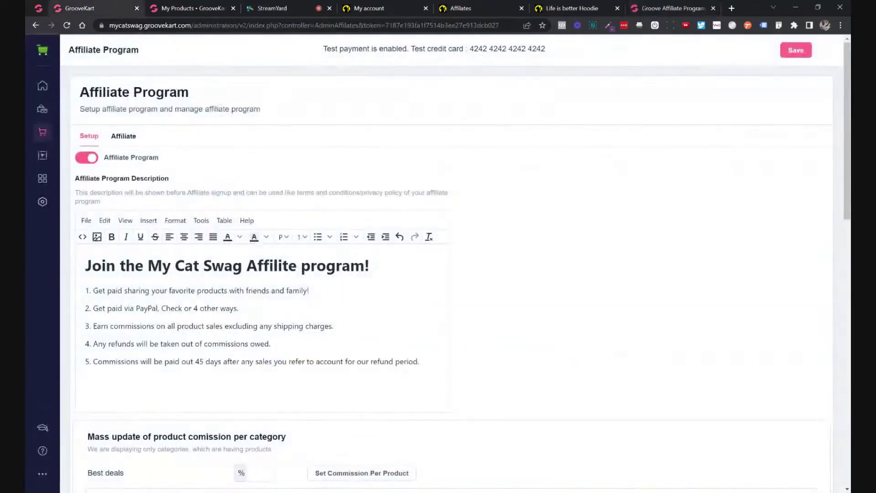
{"action": "key", "text": "Return"}
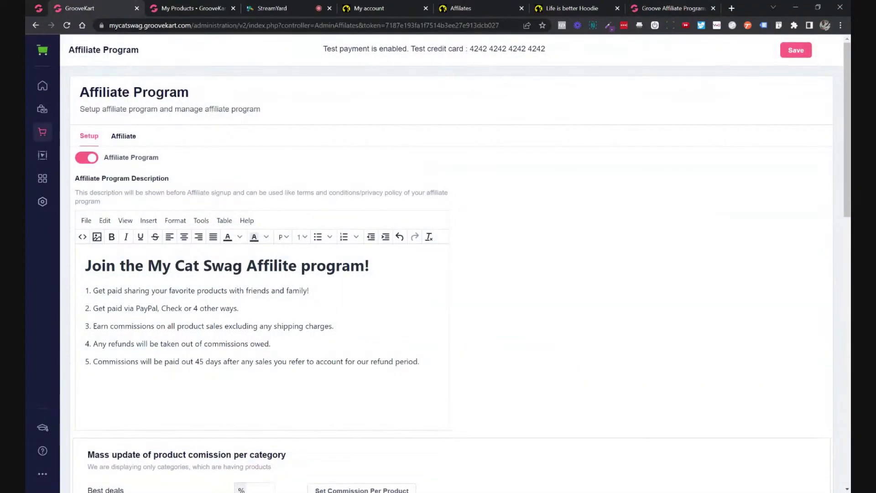
{"action": "key", "text": "ctrl+v"}
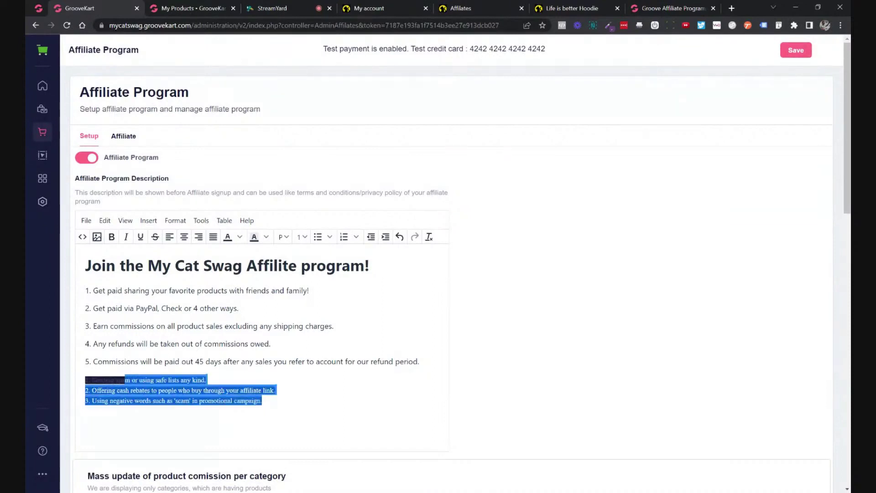
{"action": "key", "text": "BackSpace"}
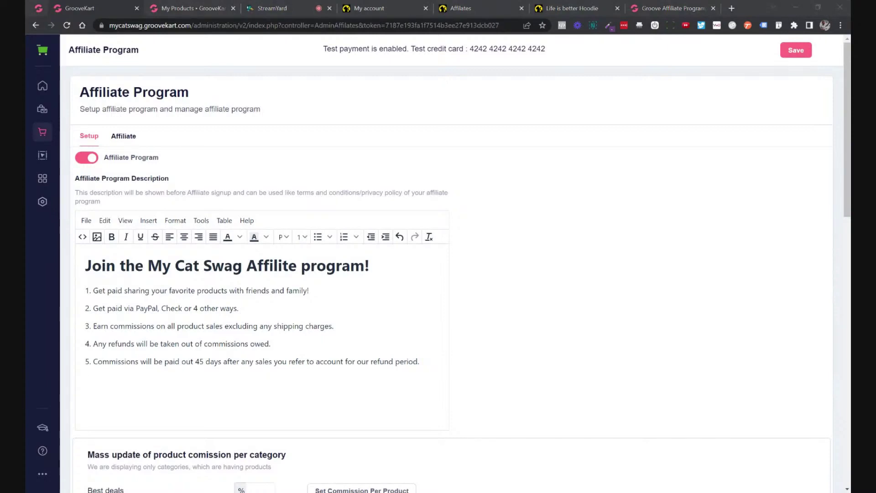
{"action": "key", "text": "ctrl+v"}
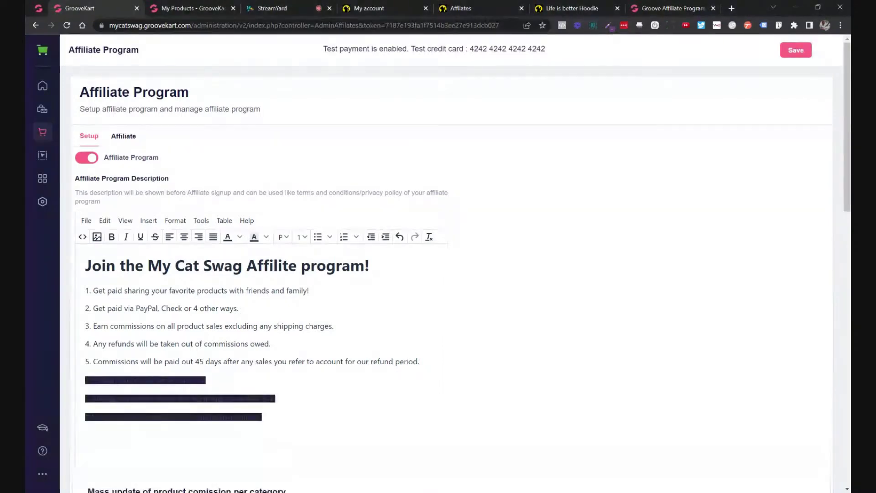
{"action": "left_click_drag", "start_coordinate": [262, 417], "coordinate": [86, 380]}
{"action": "key", "text": "BackSpace"}
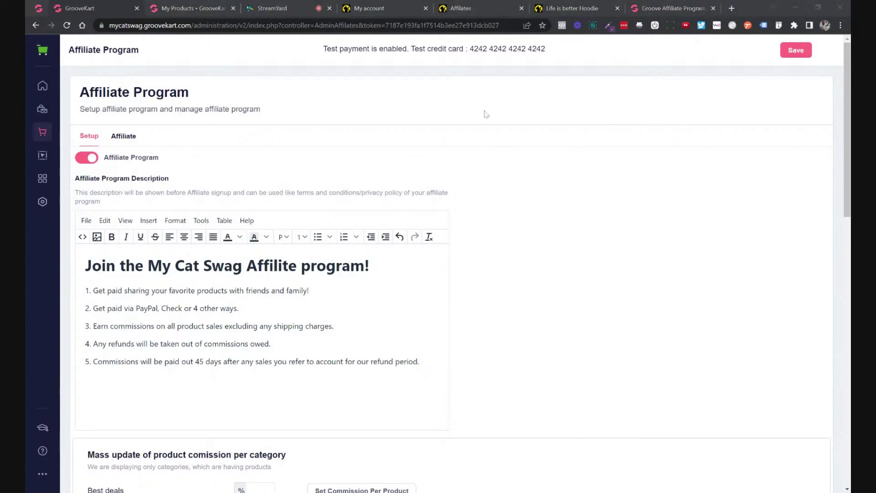
Add an empty line after rule 5 in the description.
{"action": "left_click", "coordinate": [419, 361]}
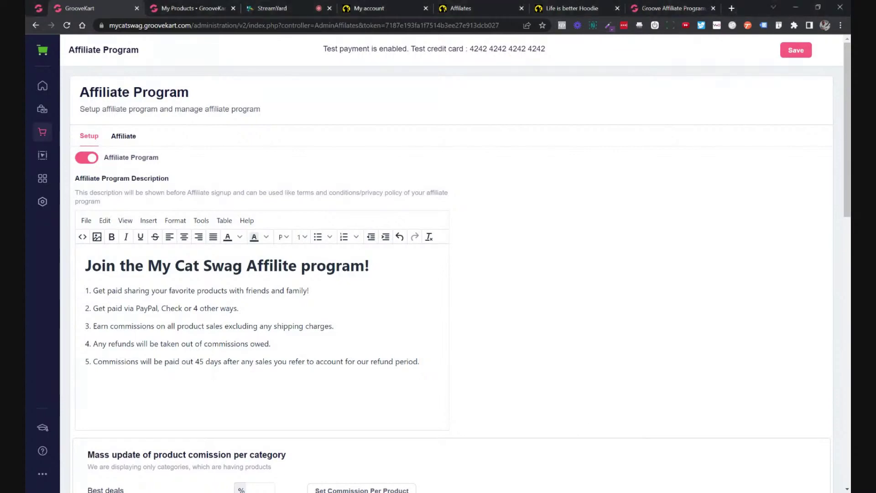
{"action": "key", "text": "Return"}
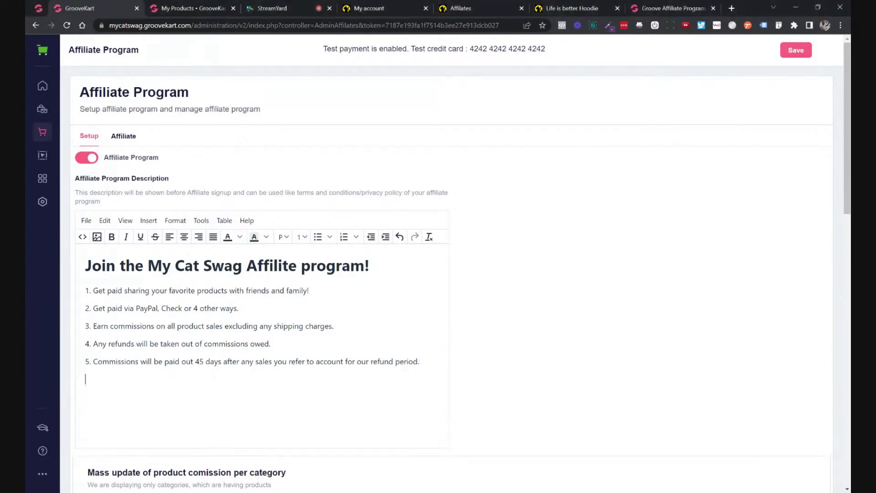
{"action": "right_click", "coordinate": [107, 384]}
{"action": "key", "text": "Escape"}
Search DuckDuckGo in a new tab for 'online editor', then refine it to 'online editor html'.
{"action": "left_click", "coordinate": [733, 8]}
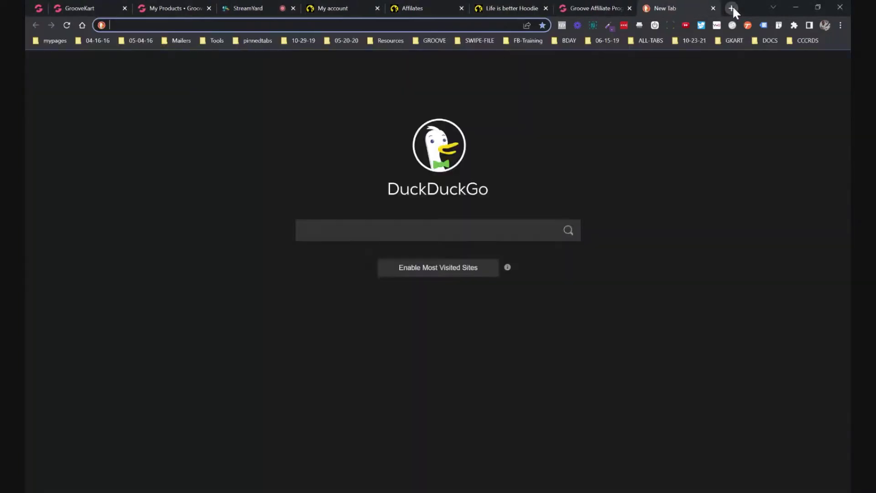
{"action": "type", "text": "online edio"}
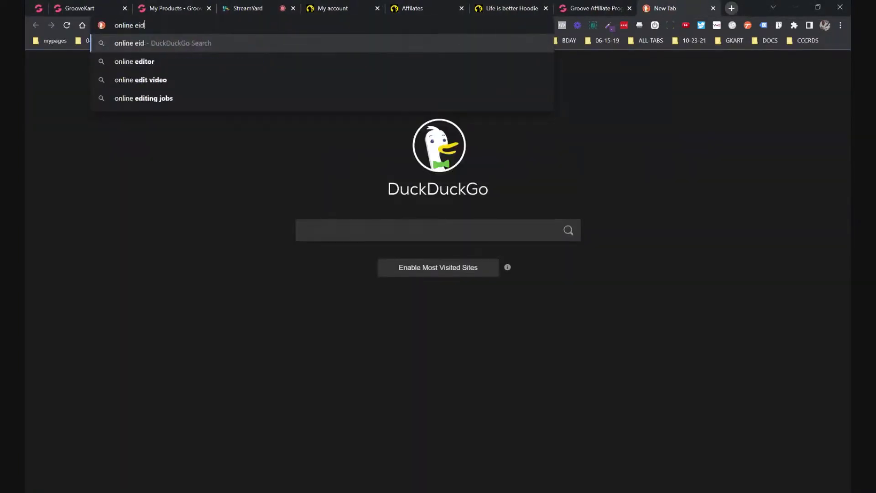
{"action": "key", "text": "BackSpace"}
{"action": "type", "text": "tor"}
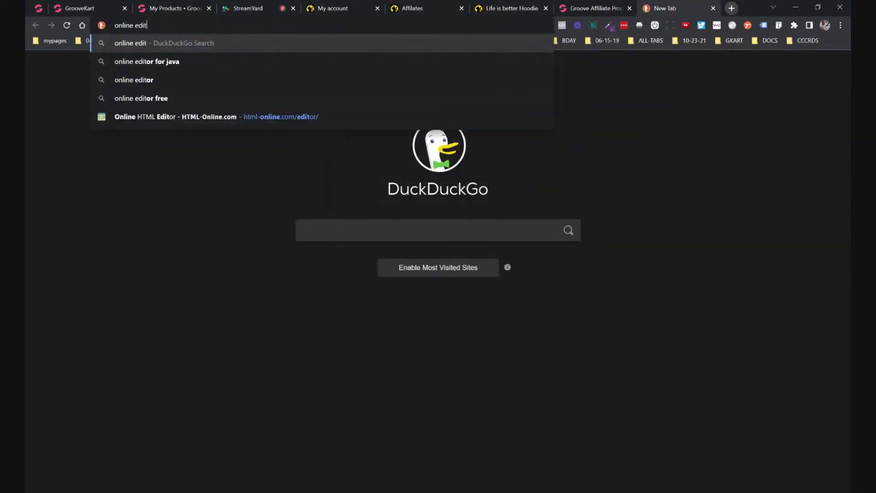
{"action": "key", "text": "Return"}
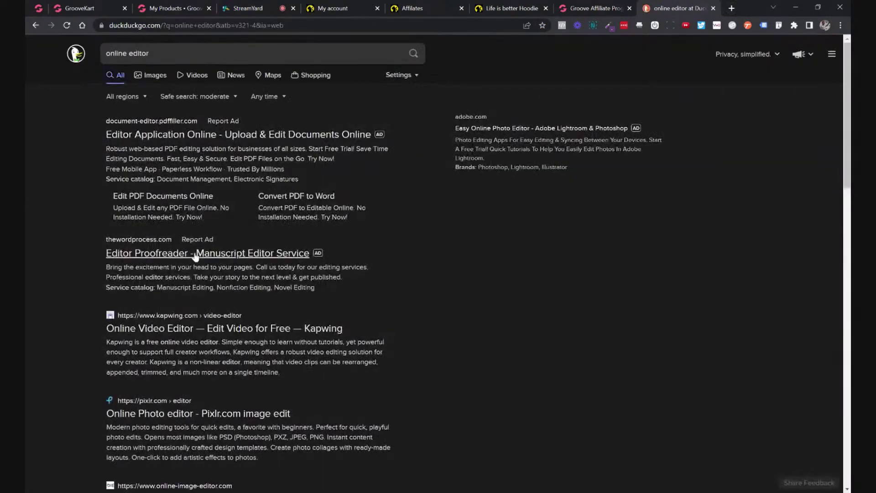
{"action": "scroll", "coordinate": [186, 321], "scroll_direction": "down", "scroll_amount": 1}
{"action": "scroll", "coordinate": [187, 321], "scroll_direction": "down", "scroll_amount": 2}
{"action": "scroll", "coordinate": [192, 289], "scroll_direction": "up", "scroll_amount": 3}
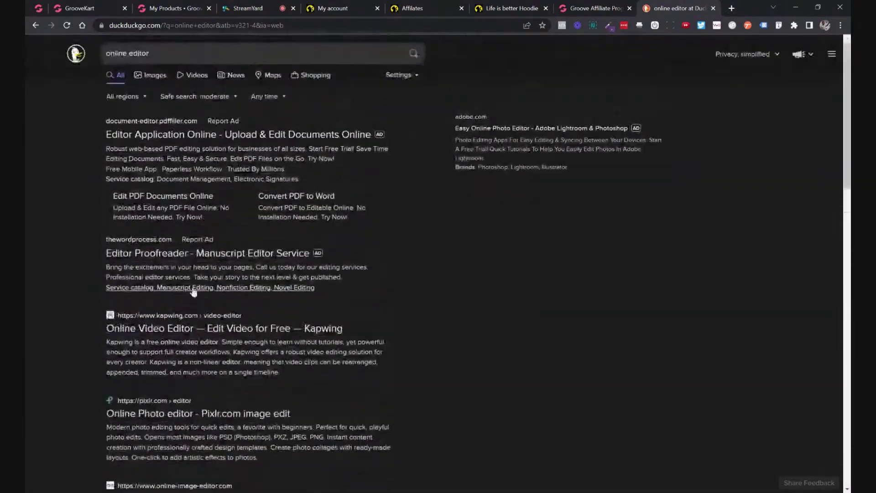
{"action": "type", "text": "html"}
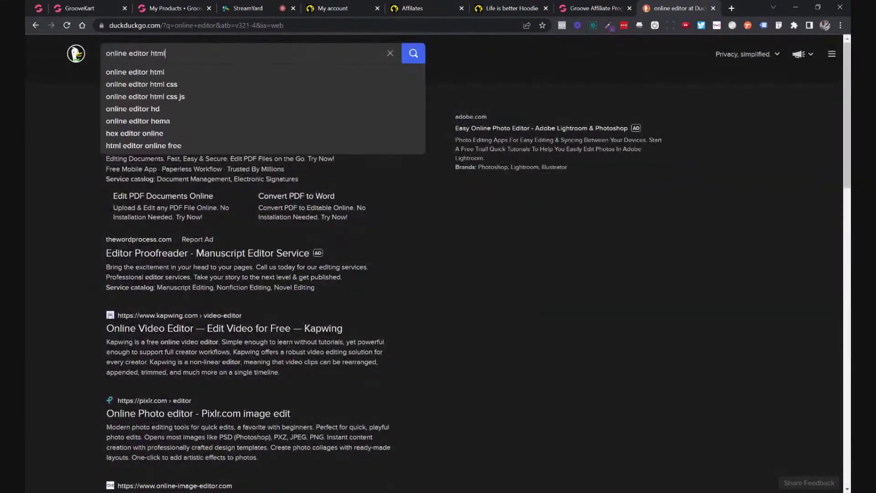
{"action": "key", "text": "Return"}
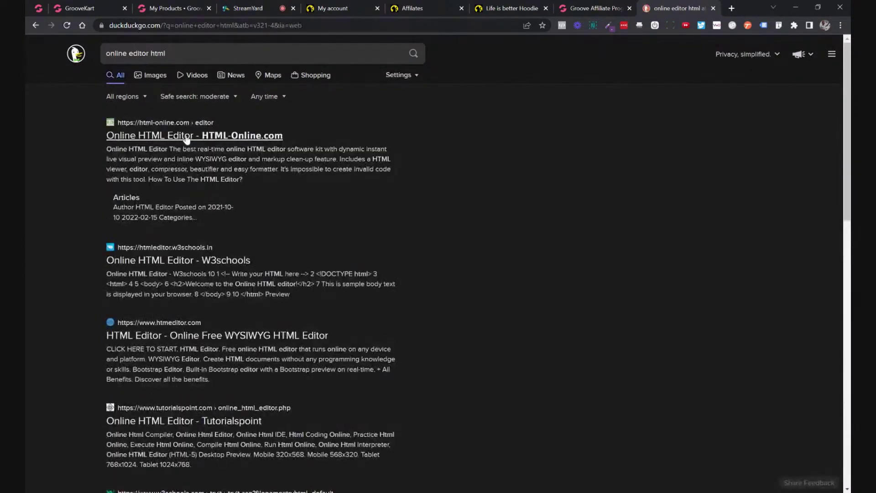
Clear the HTML-Online.com demo text, then paste the three GrooveJV rules and select them.
{"action": "left_click", "coordinate": [184, 137]}
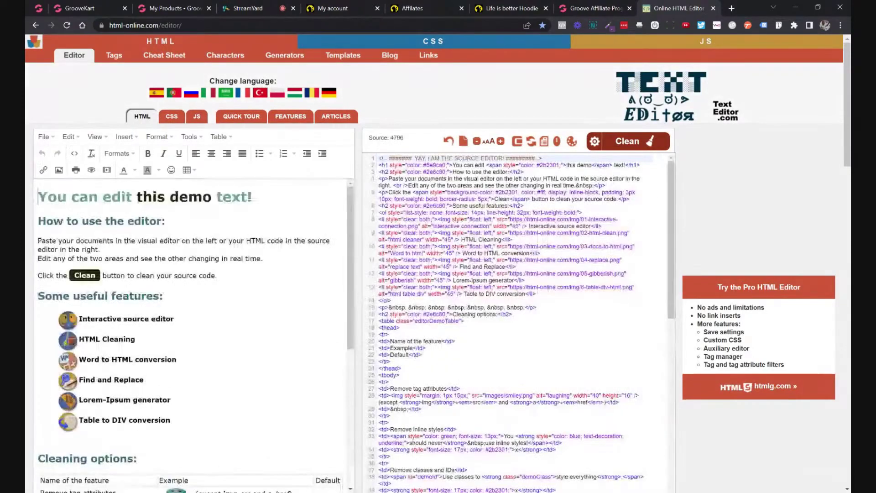
{"action": "left_click_drag", "start_coordinate": [38, 197], "coordinate": [238, 490]}
{"action": "key", "text": "Delete"}
{"action": "scroll", "coordinate": [108, 241], "scroll_direction": "up", "scroll_amount": 5}
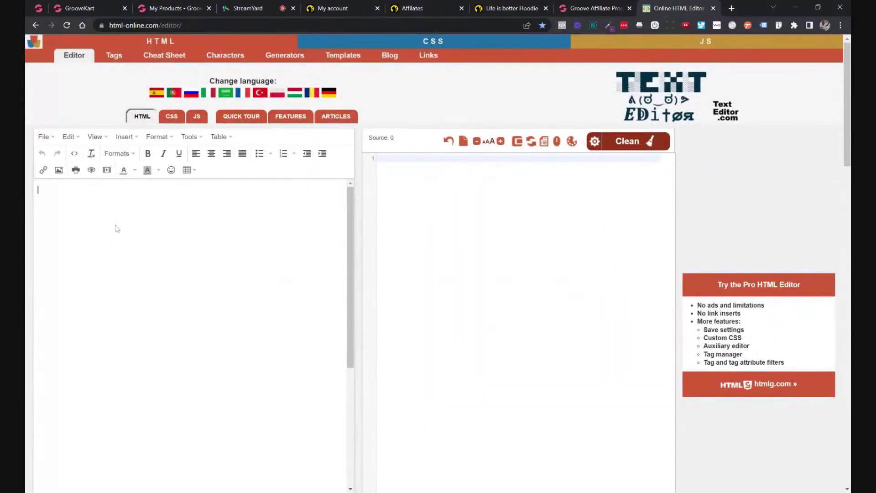
{"action": "type", "text": "1. Sending spam or using safe lists any kind. 2. Offering cash rebates to people who buy through your affiliate link. 3. Using negative words such as 'scam' in promotional campaign."}
{"action": "left_click_drag", "start_coordinate": [254, 219], "coordinate": [27, 192]}
{"action": "key", "text": "ctrl+c"}
Paste the rules below item 5, renumber them 6 and 7, and delete the negative-words rule.
{"action": "left_click", "coordinate": [108, 10]}
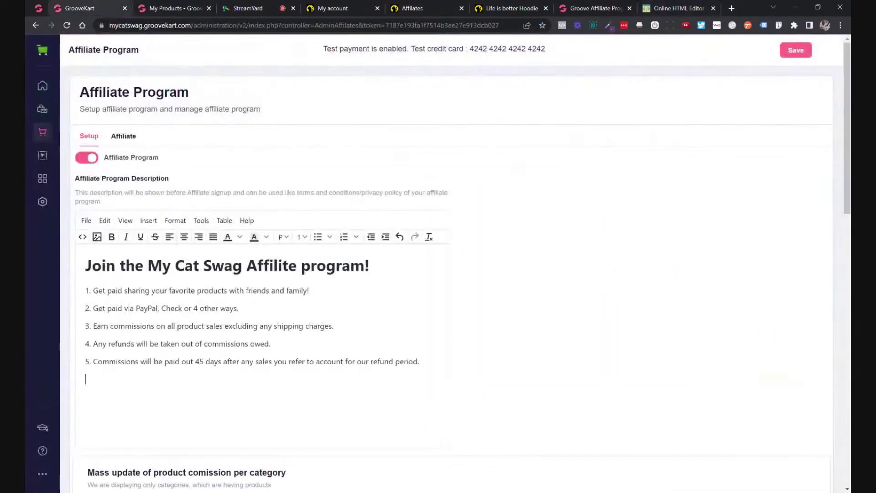
{"action": "key", "text": "ctrl+v"}
{"action": "left_click", "coordinate": [235, 380]}
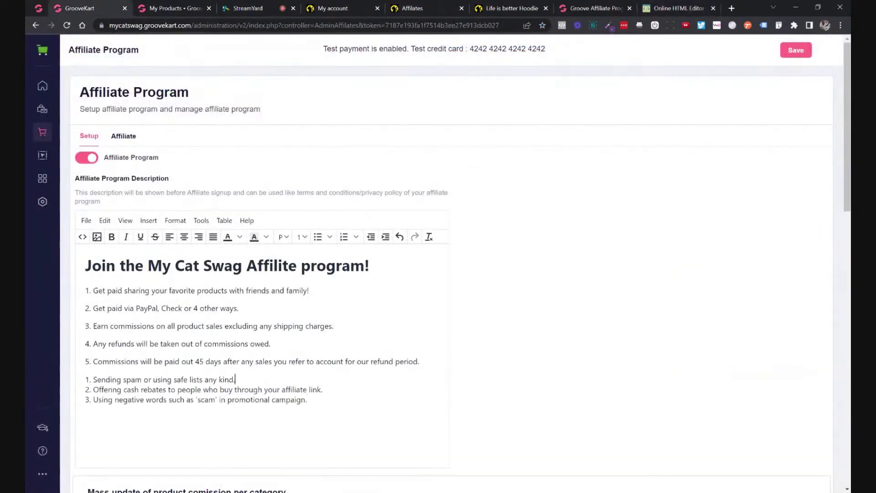
{"action": "double_click", "coordinate": [87, 379]}
{"action": "type", "text": "6"}
{"action": "left_click_drag", "start_coordinate": [93, 400], "coordinate": [307, 400]}
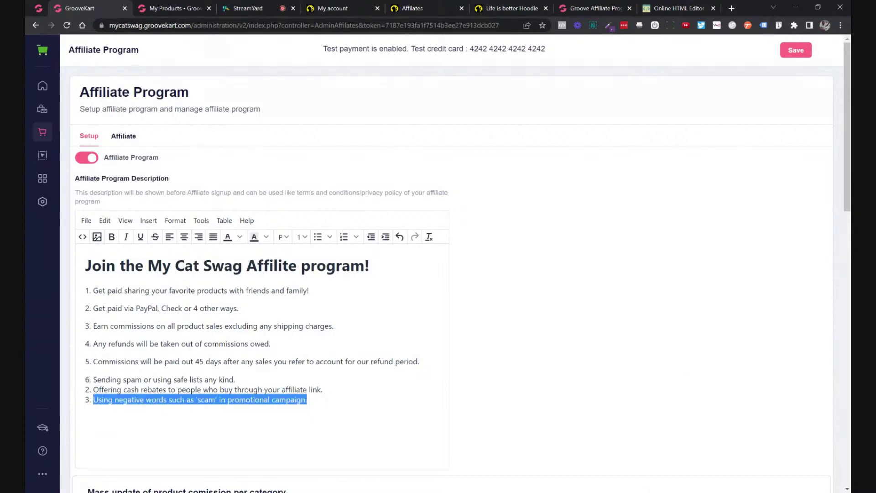
{"action": "key", "text": "BackSpace"}
{"action": "key", "text": "BackSpace"}
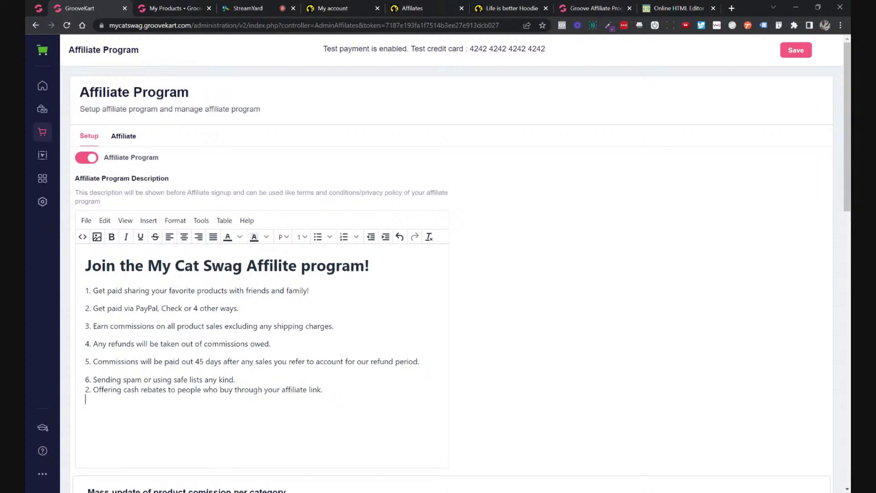
{"action": "key", "text": "BackSpace"}
{"action": "type", "text": "7"}
{"action": "left_click", "coordinate": [236, 380]}
{"action": "key", "text": "Return"}
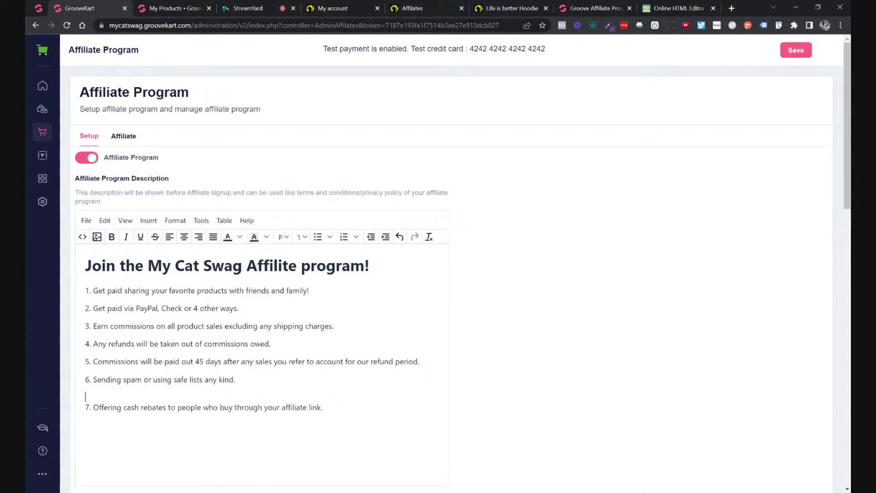
{"action": "key", "text": "Delete"}
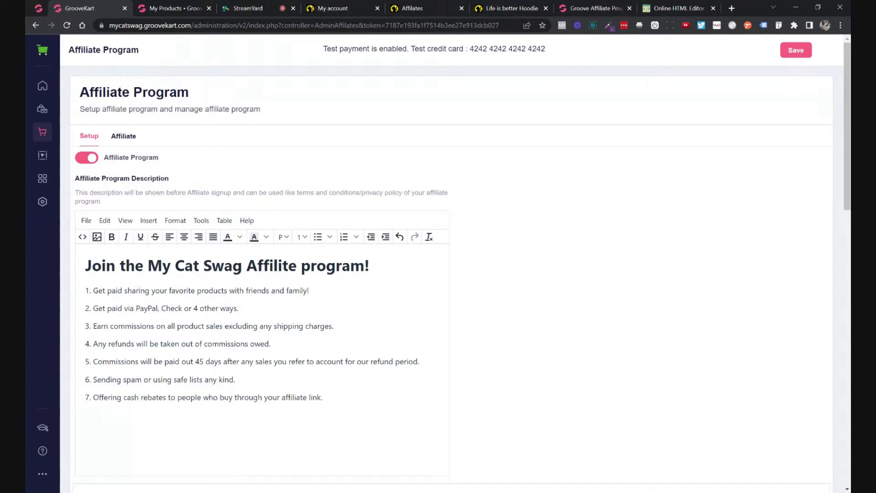
{"action": "scroll", "coordinate": [456, 274], "scroll_direction": "down", "scroll_amount": 2}
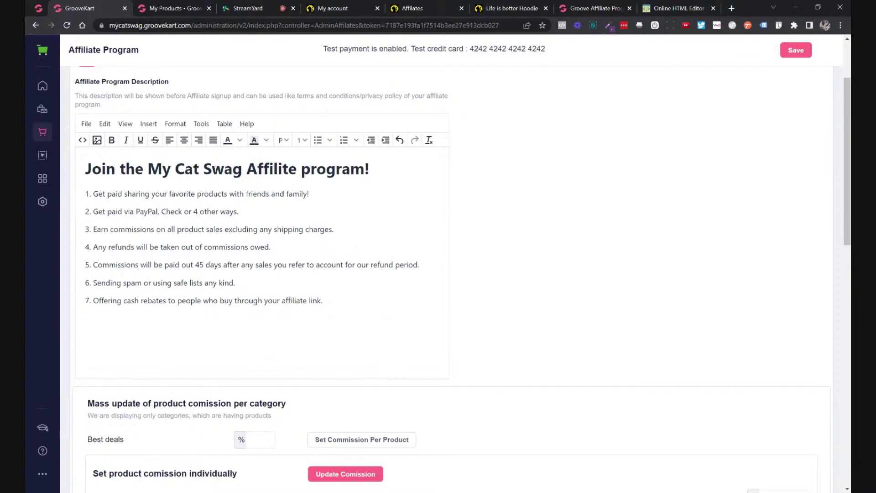
Reword rule 6 to end 'is strictly prohibited.' and rule 7 to end 'is not allowed.'.
{"action": "left_click_drag", "start_coordinate": [144, 283], "coordinate": [236, 283]}
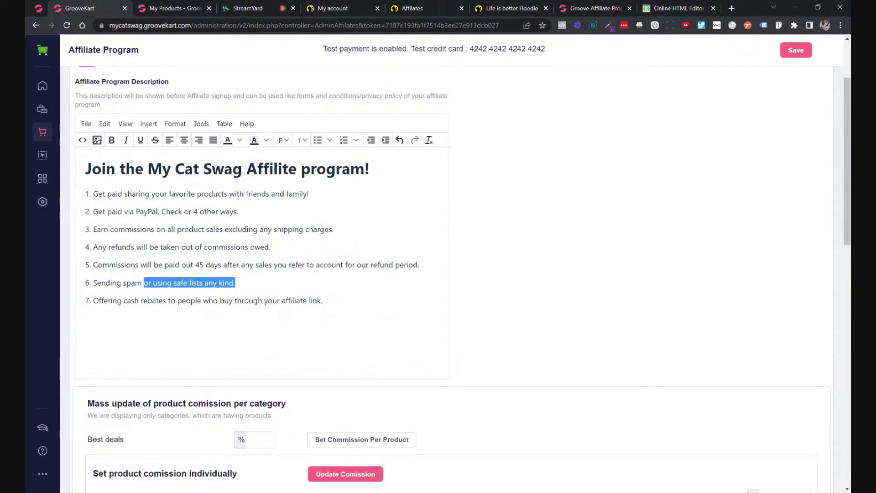
{"action": "type", "text": "is str"}
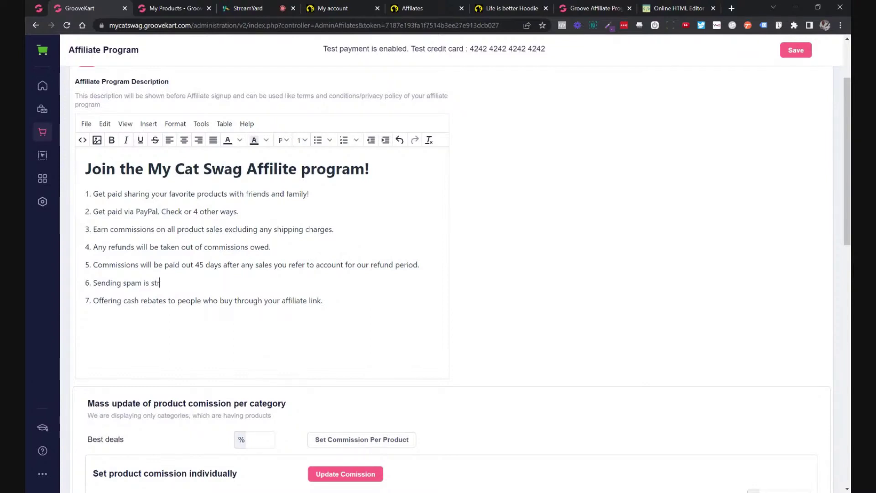
{"action": "type", "text": "icly"}
{"action": "key", "text": "BackSpace"}
{"action": "key", "text": "BackSpace"}
{"action": "type", "text": "tly prohibited."}
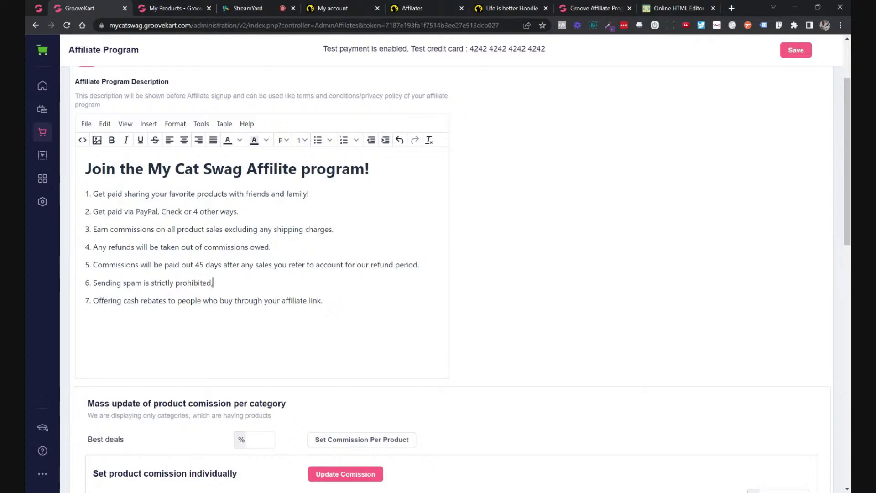
{"action": "key", "text": "BackSpace"}
{"action": "type", "text": "."}
{"action": "left_click", "coordinate": [323, 301]}
{"action": "type", "text": "is not allowed"}
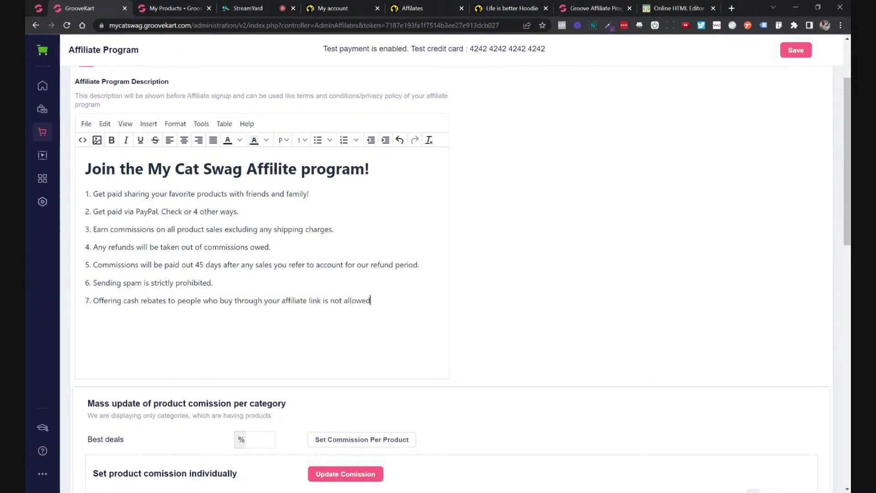
{"action": "type", "text": "."}
Read through the first ten Groove affiliate rules and the payout line.
{"action": "left_click", "coordinate": [588, 8]}
{"action": "left_click_drag", "start_coordinate": [183, 238], "coordinate": [283, 331]}
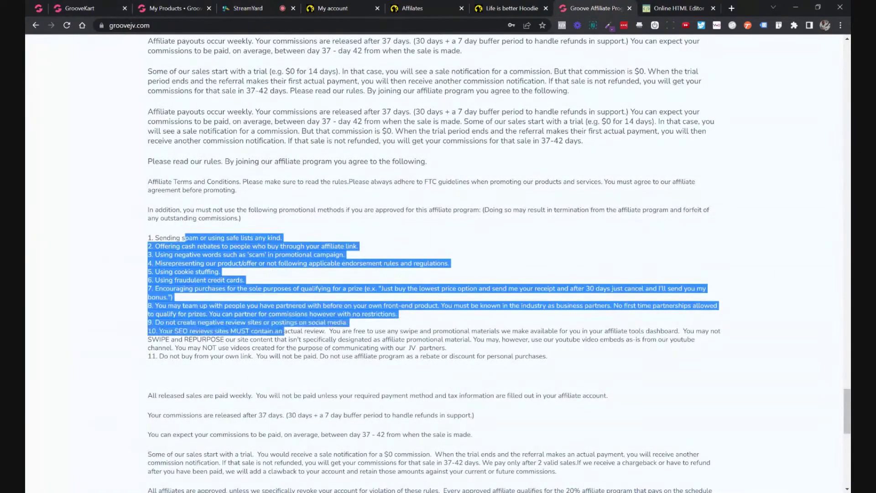
{"action": "left_click", "coordinate": [283, 332]}
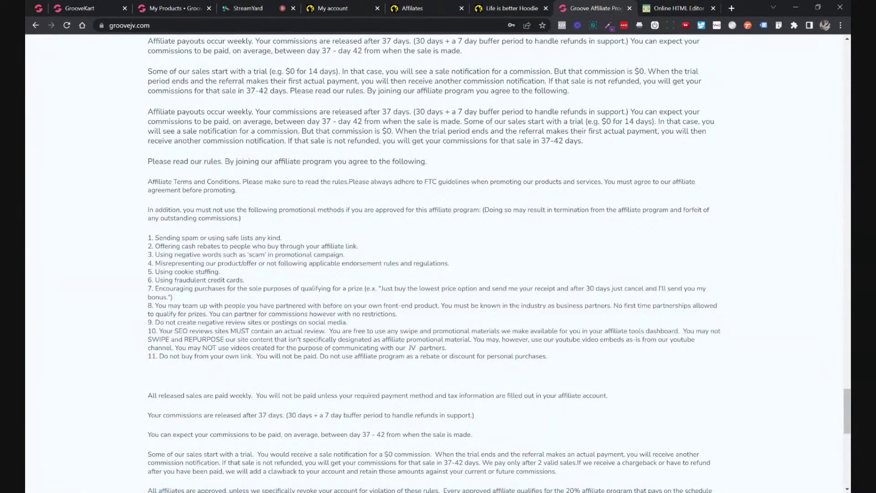
{"action": "left_click_drag", "start_coordinate": [395, 348], "coordinate": [447, 347]}
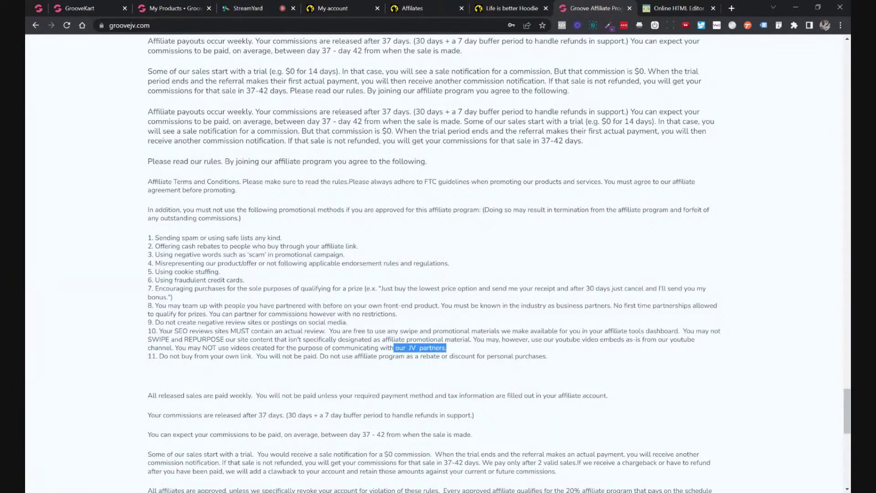
{"action": "left_click", "coordinate": [447, 348]}
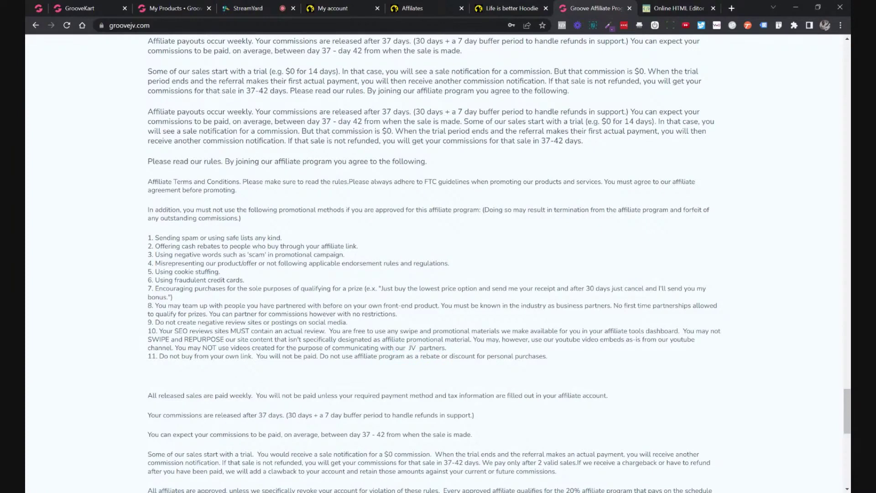
{"action": "left_click_drag", "start_coordinate": [156, 238], "coordinate": [423, 390]}
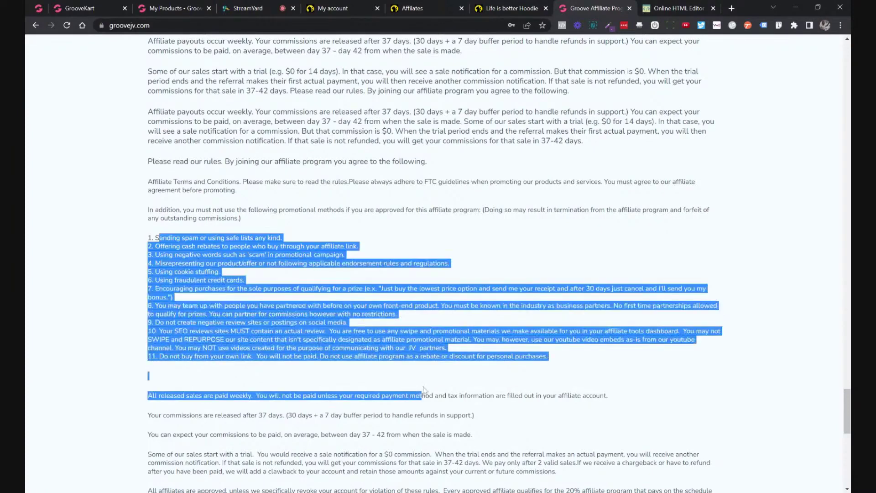
{"action": "left_click", "coordinate": [423, 391]}
Review the GAMING THE SYSTEM CLAUSE heading and its examples of gaming the system.
{"action": "scroll", "coordinate": [433, 265], "scroll_direction": "up", "scroll_amount": 3}
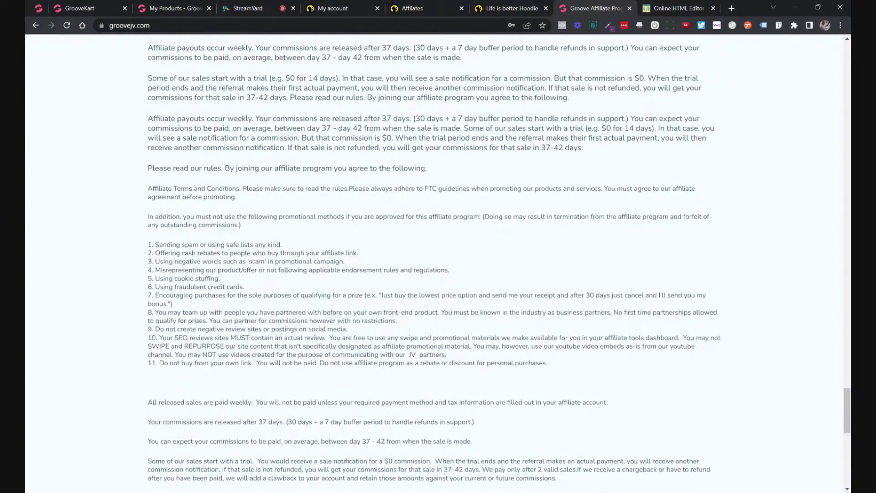
{"action": "scroll", "coordinate": [433, 265], "scroll_direction": "up", "scroll_amount": 1}
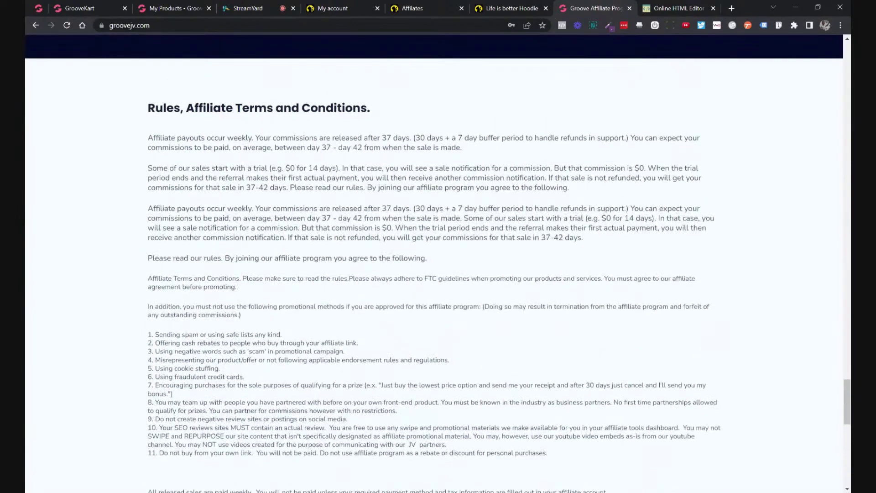
{"action": "scroll", "coordinate": [434, 265], "scroll_direction": "down", "scroll_amount": 1}
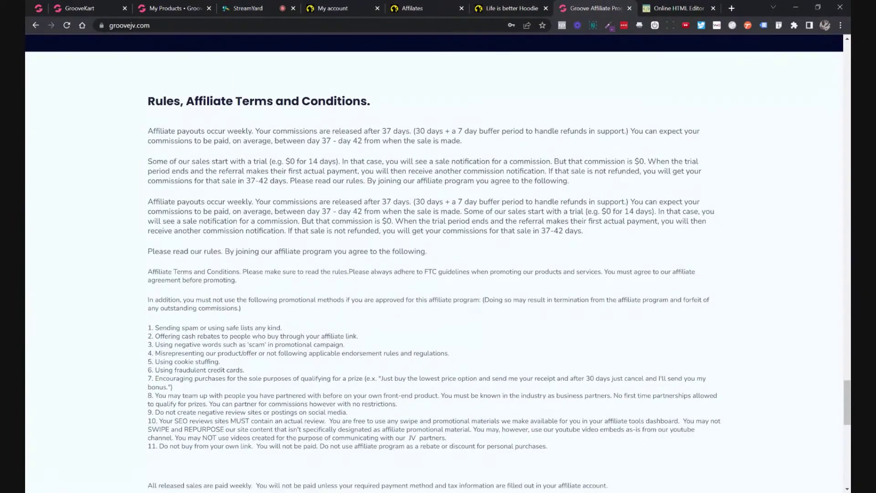
{"action": "scroll", "coordinate": [368, 198], "scroll_direction": "down", "scroll_amount": 3}
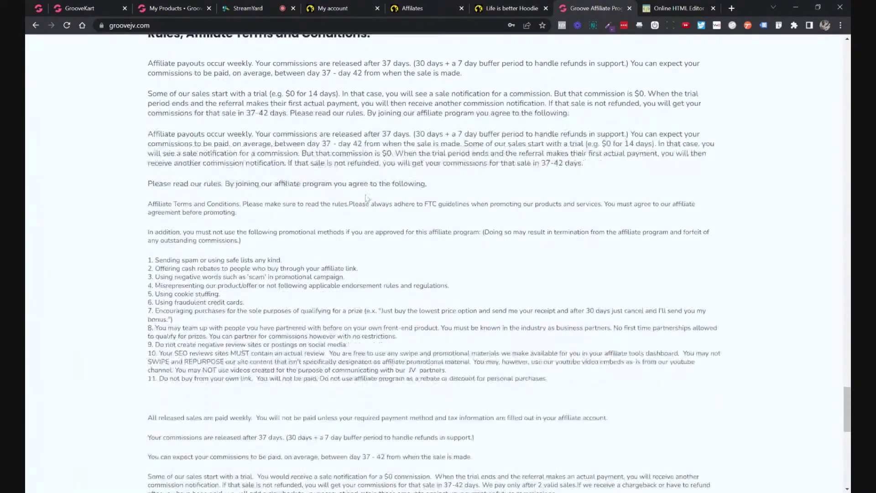
{"action": "left_click_drag", "start_coordinate": [222, 191], "coordinate": [337, 415]}
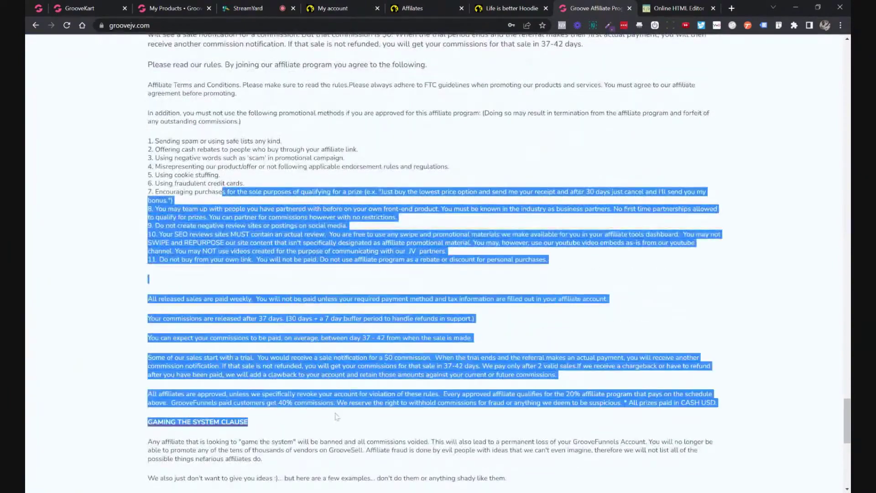
{"action": "scroll", "coordinate": [338, 416], "scroll_direction": "down", "scroll_amount": 2}
{"action": "left_click_drag", "start_coordinate": [181, 325], "coordinate": [247, 325]}
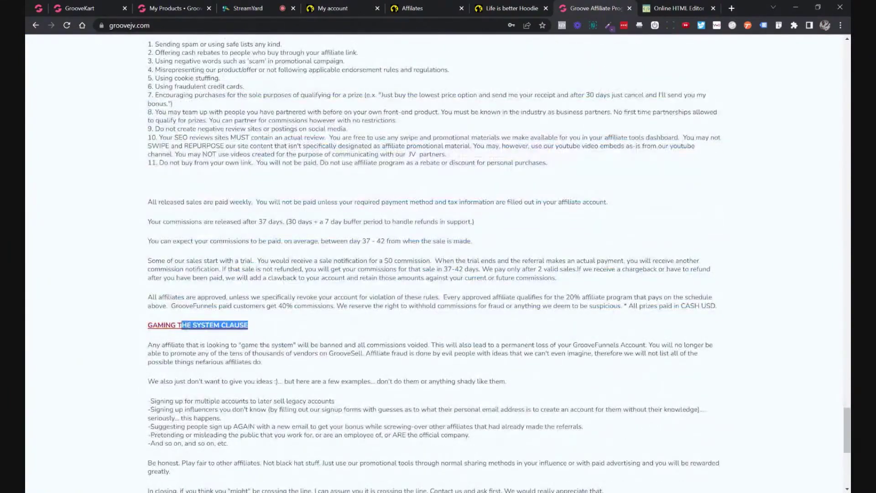
{"action": "scroll", "coordinate": [283, 317], "scroll_direction": "down", "scroll_amount": 1}
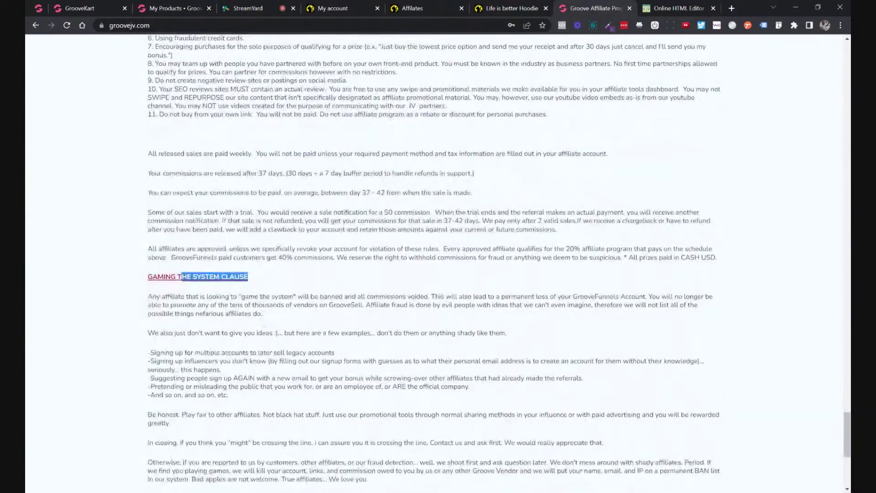
{"action": "left_click_drag", "start_coordinate": [151, 257], "coordinate": [280, 361]}
{"action": "left_click", "coordinate": [303, 341]}
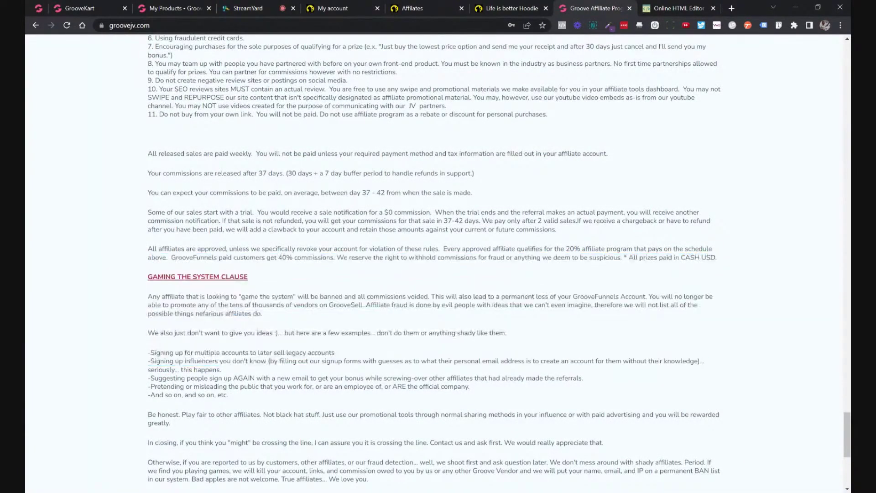
{"action": "left_click", "coordinate": [106, 10]}
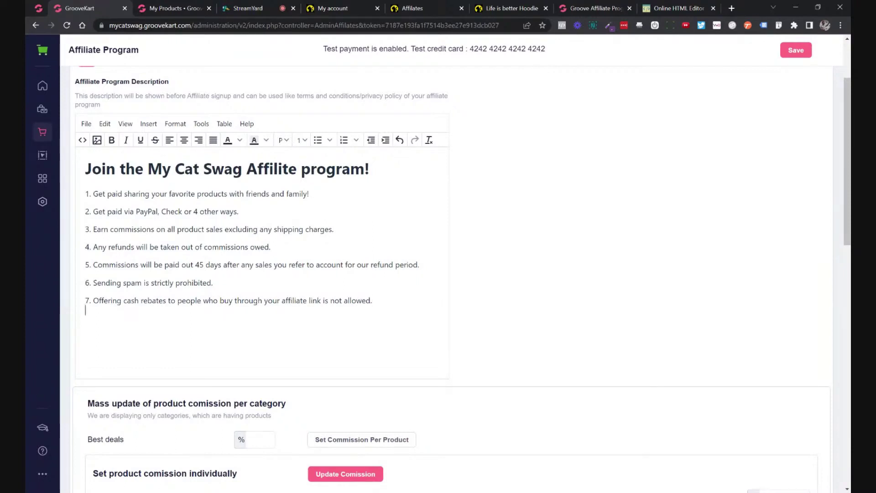
Add an empty line below rule 7 in the GrooveKart affiliate description.
{"action": "key", "text": "shift+Return"}
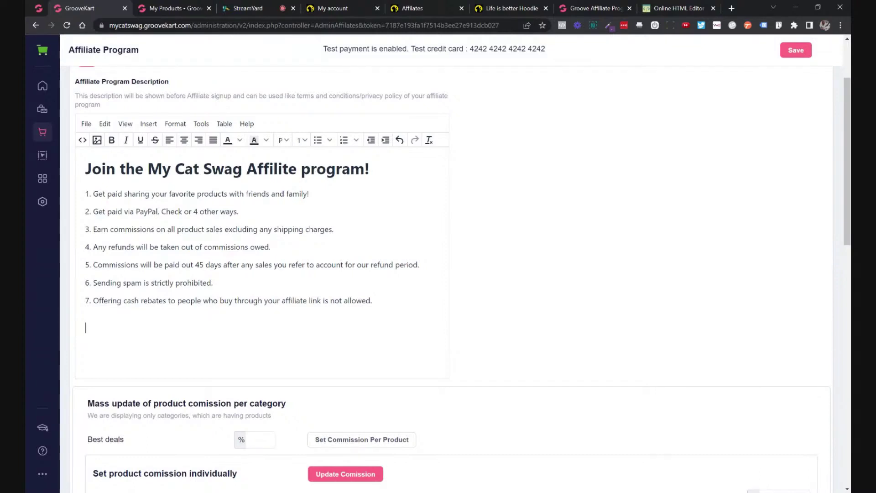
Select and review the wording of rules 1 through 5 in the affiliate description.
{"action": "left_click_drag", "start_coordinate": [93, 193], "coordinate": [309, 193]}
{"action": "left_click", "coordinate": [239, 211]}
{"action": "left_click", "coordinate": [124, 194]}
{"action": "left_click_drag", "start_coordinate": [125, 211], "coordinate": [208, 211]}
{"action": "left_click", "coordinate": [193, 211]}
{"action": "left_click_drag", "start_coordinate": [124, 229], "coordinate": [206, 229]}
{"action": "left_click", "coordinate": [224, 229]}
{"action": "left_click_drag", "start_coordinate": [117, 247], "coordinate": [249, 247]}
{"action": "left_click", "coordinate": [187, 264]}
{"action": "left_click_drag", "start_coordinate": [126, 264], "coordinate": [224, 265]}
{"action": "left_click", "coordinate": [245, 265]}
Replace 'account' in rule 5 with 'referred to accomadate' before 'our refund period'.
{"action": "double_click", "coordinate": [330, 265]}
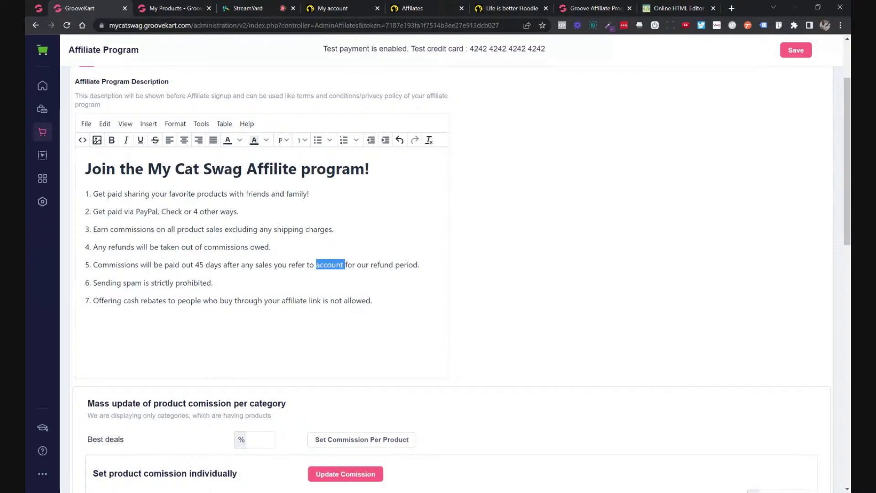
{"action": "key", "text": "BackSpace"}
{"action": "key", "text": "BackSpace"}
{"action": "key", "text": "BackSpace"}
{"action": "key", "text": "BackSpace"}
{"action": "key", "text": "BackSpace"}
{"action": "key", "text": "BackSpace"}
{"action": "key", "text": "BackSpace"}
{"action": "key", "text": "BackSpace"}
{"action": "key", "text": "BackSpace"}
{"action": "key", "text": "BackSpace"}
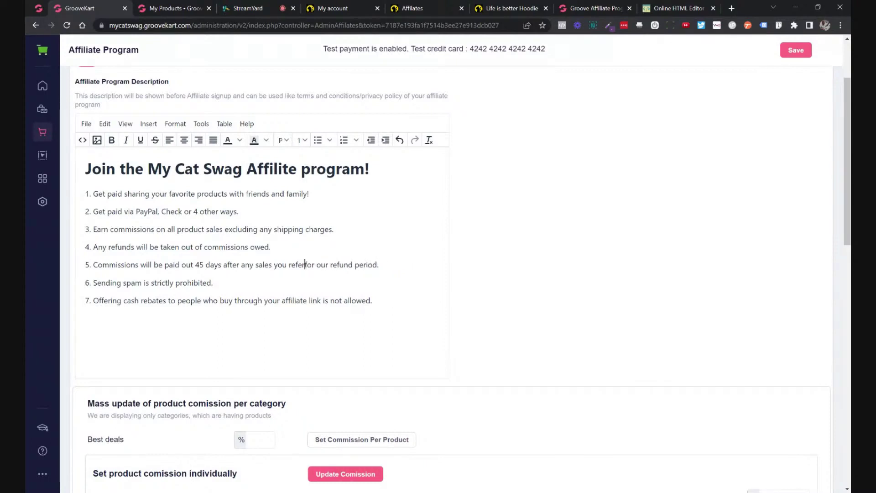
{"action": "key", "text": "BackSpace"}
{"action": "key", "text": "BackSpace"}
{"action": "key", "text": "BackSpace"}
{"action": "key", "text": "BackSpace"}
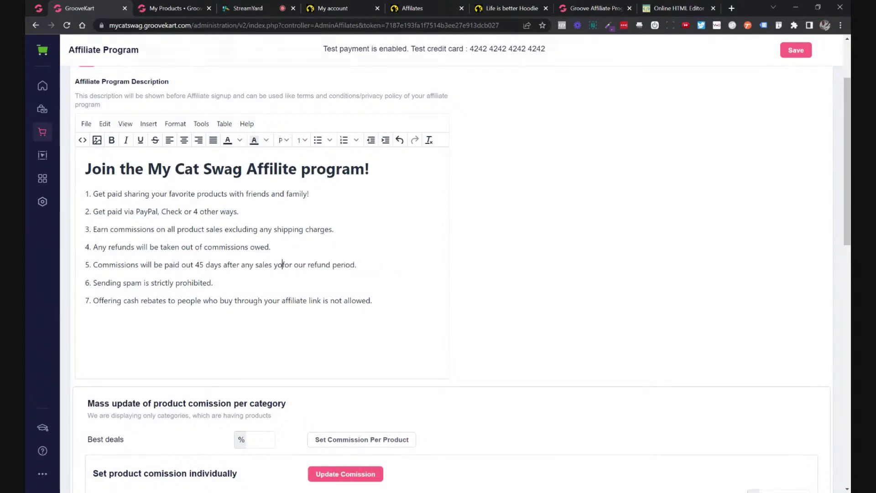
{"action": "type", "text": "referred to "}
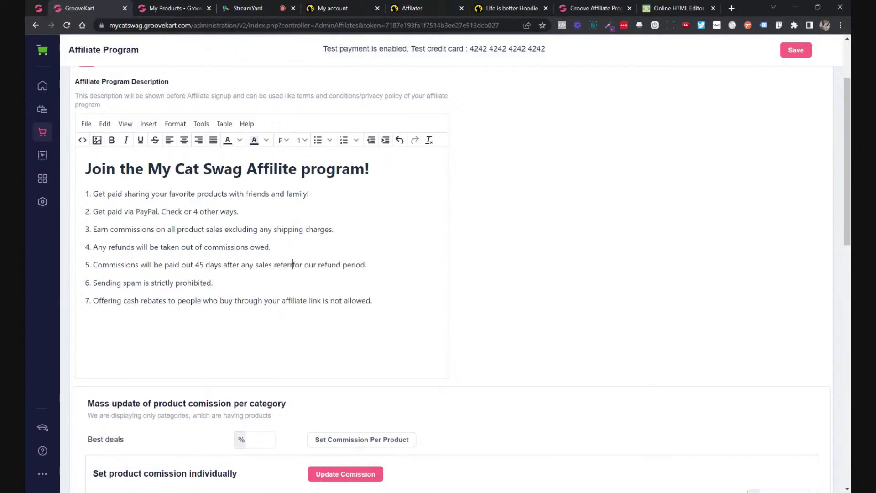
{"action": "type", "text": "accom"}
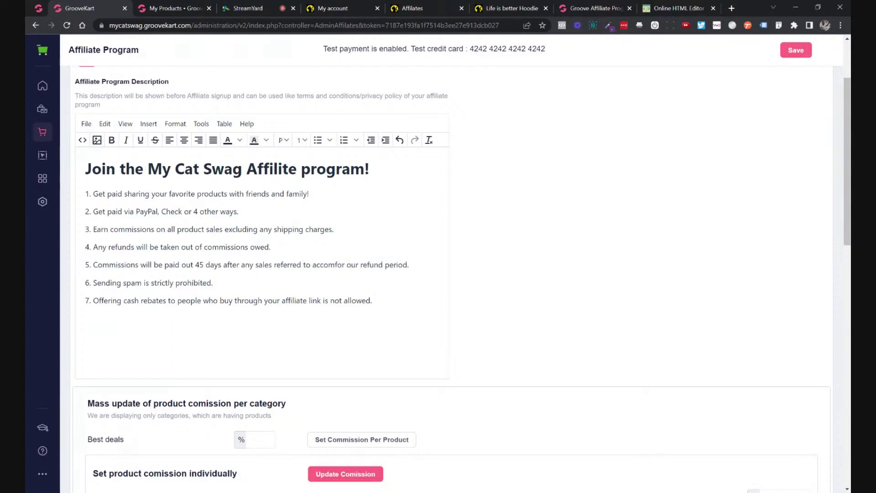
{"action": "type", "text": "date"}
{"action": "key", "text": "Delete"}
{"action": "key", "text": "Delete"}
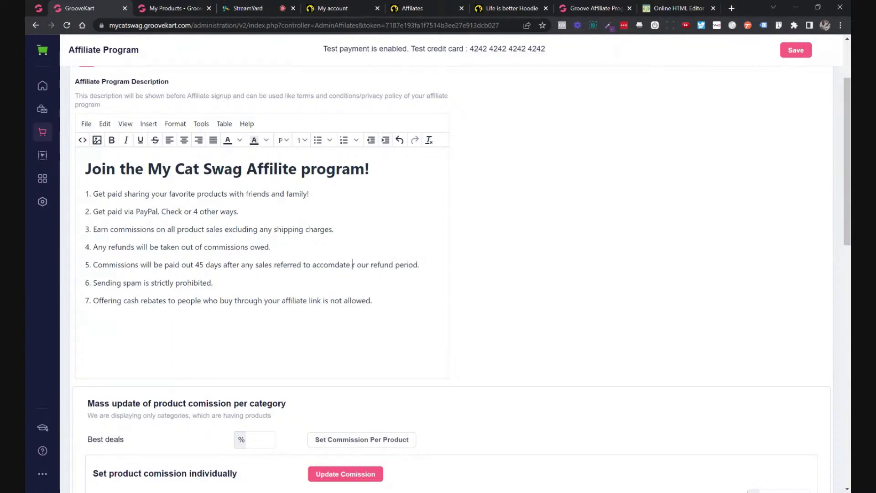
{"action": "key", "text": "Delete"}
{"action": "left_click", "coordinate": [339, 265]}
{"action": "type", "text": "a"}
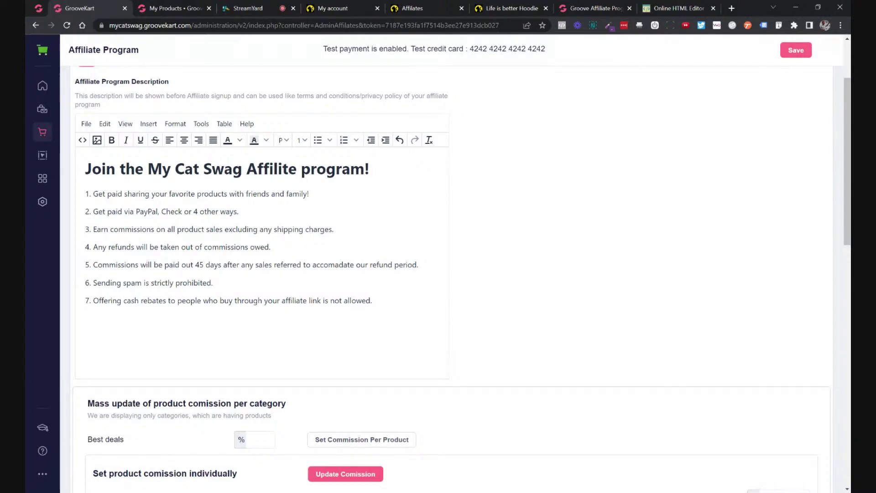
{"action": "key", "text": "Return"}
{"action": "key", "text": "BackSpace"}
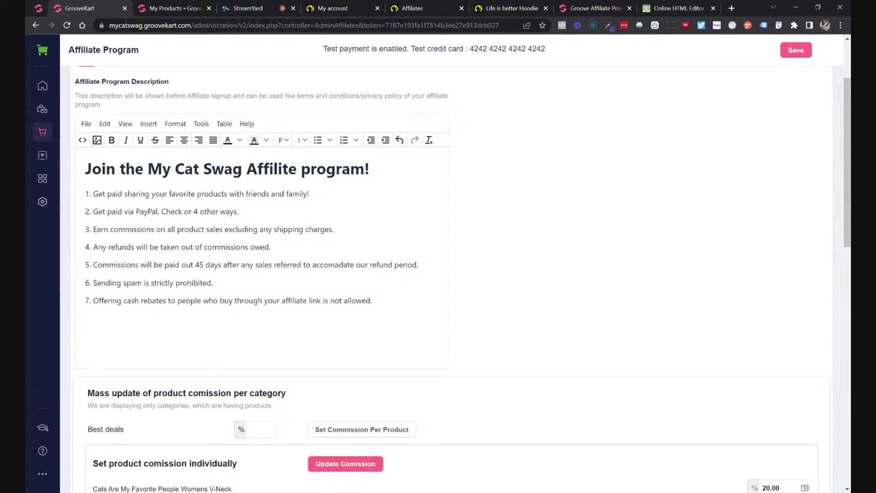
Insert 'Earn 20% commission on every product on our store!' as a new line under the heading.
{"action": "left_click", "coordinate": [370, 169]}
{"action": "key", "text": "Return"}
{"action": "type", "text": "Earn"}
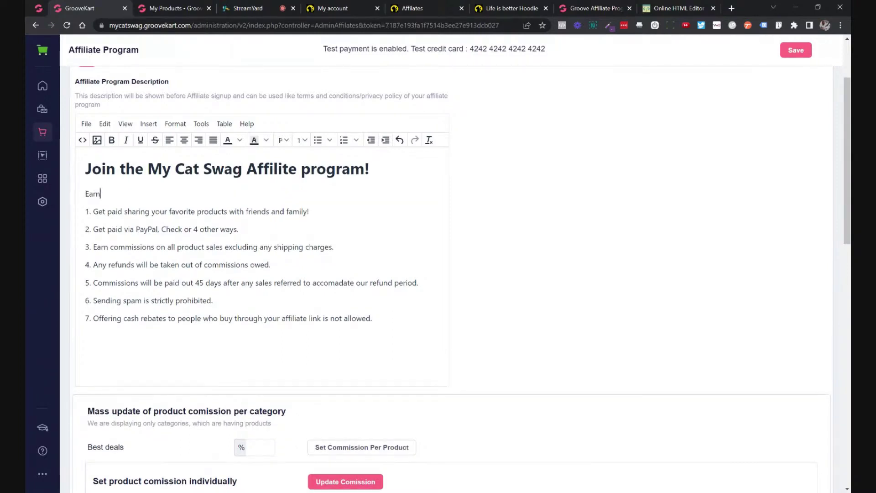
{"action": "type", "text": " 20% commission on e"}
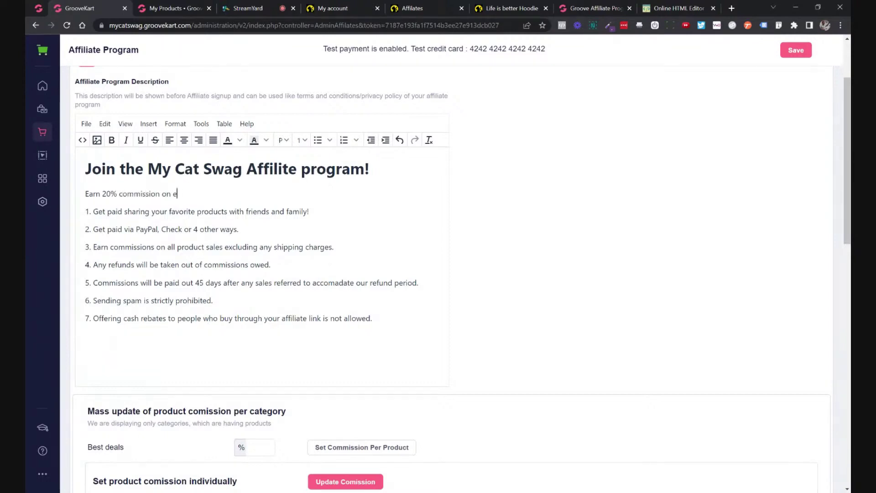
{"action": "type", "text": "very product on our sor"}
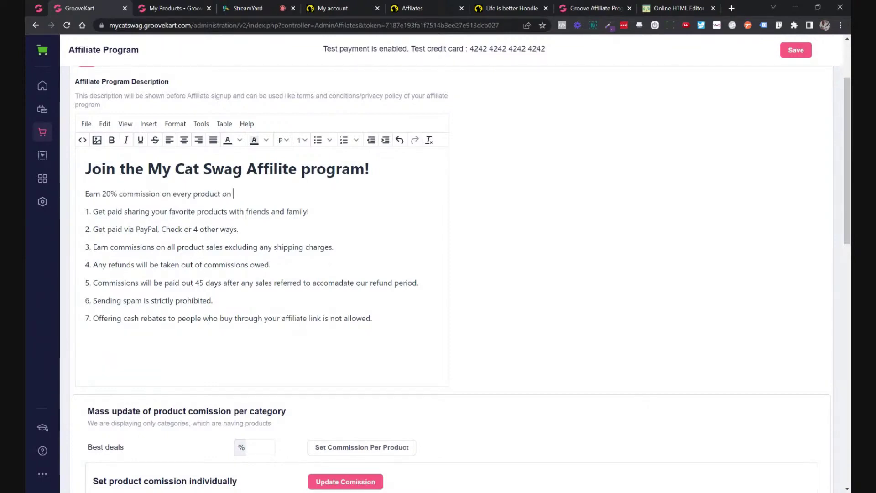
{"action": "key", "text": "BackSpace"}
{"action": "key", "text": "BackSpace"}
{"action": "type", "text": "tore!"}
{"action": "key", "text": "Return"}
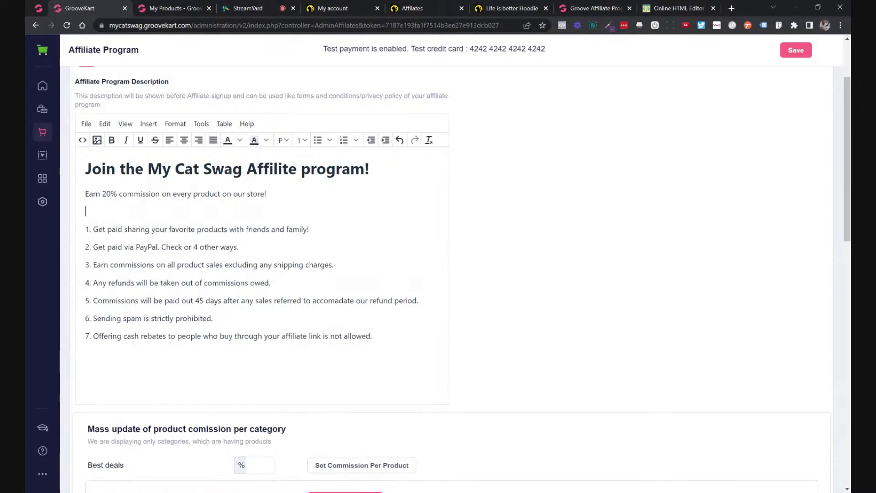
Make the 20% commission line bold with a yellow (ff0) highlight and save the description.
{"action": "triple_click", "coordinate": [240, 194]}
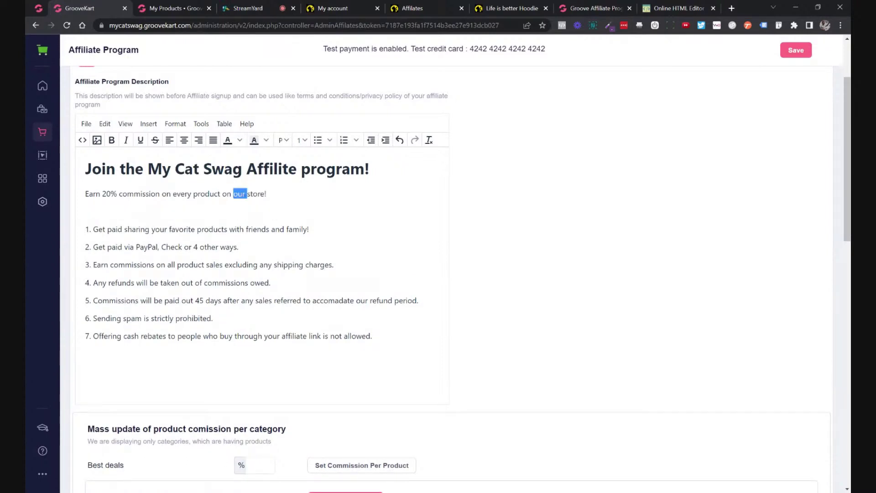
{"action": "left_click", "coordinate": [112, 140]}
{"action": "left_click", "coordinate": [266, 140]}
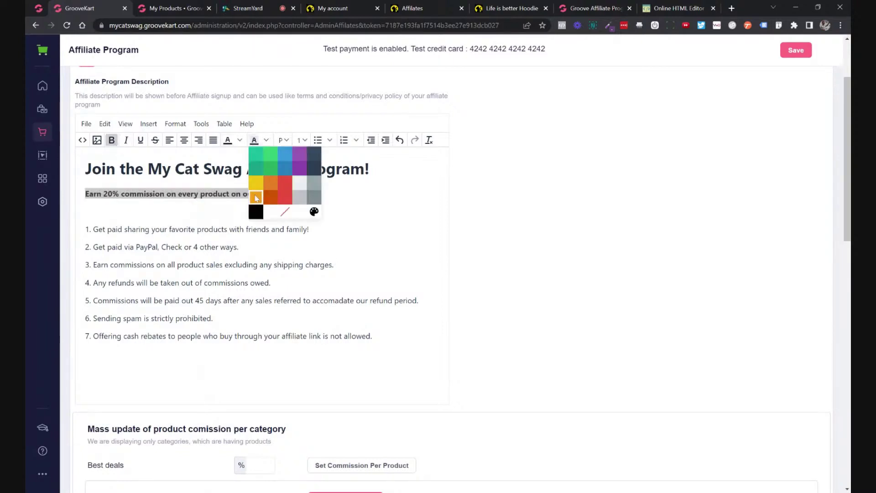
{"action": "left_click", "coordinate": [314, 211]}
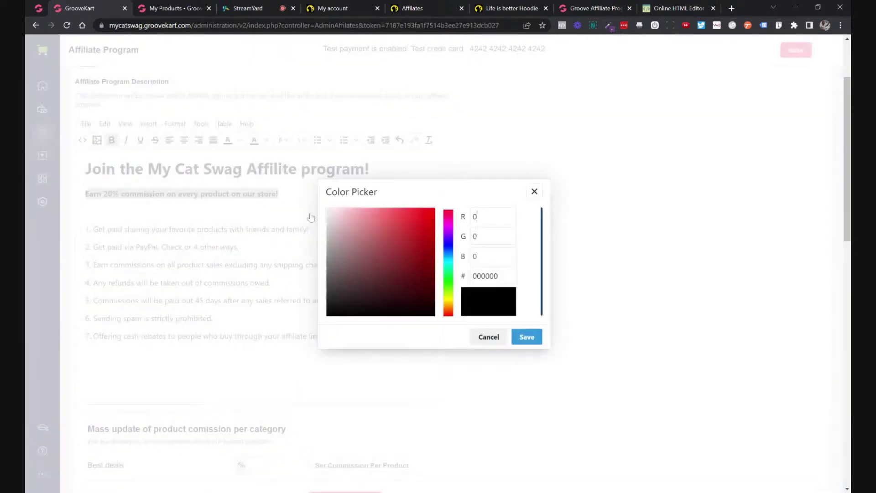
{"action": "left_click", "coordinate": [448, 293]}
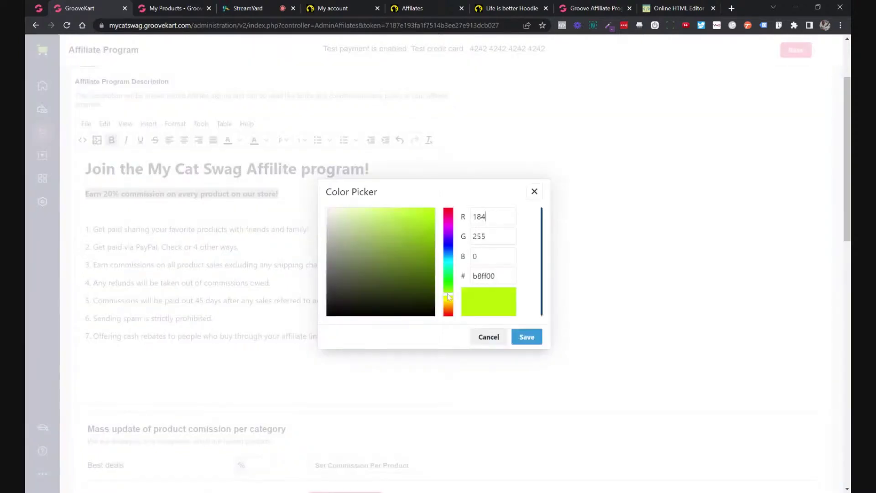
{"action": "double_click", "coordinate": [475, 276]}
{"action": "type", "text": "ff0"}
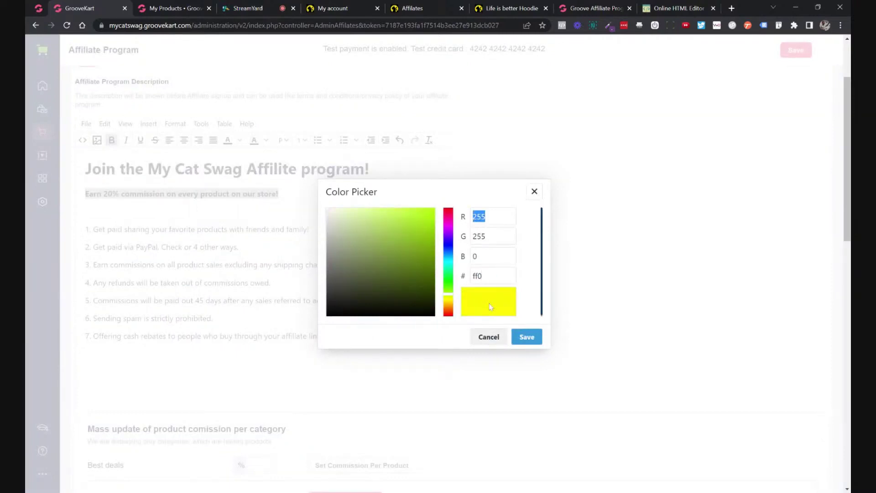
{"action": "left_click", "coordinate": [524, 337]}
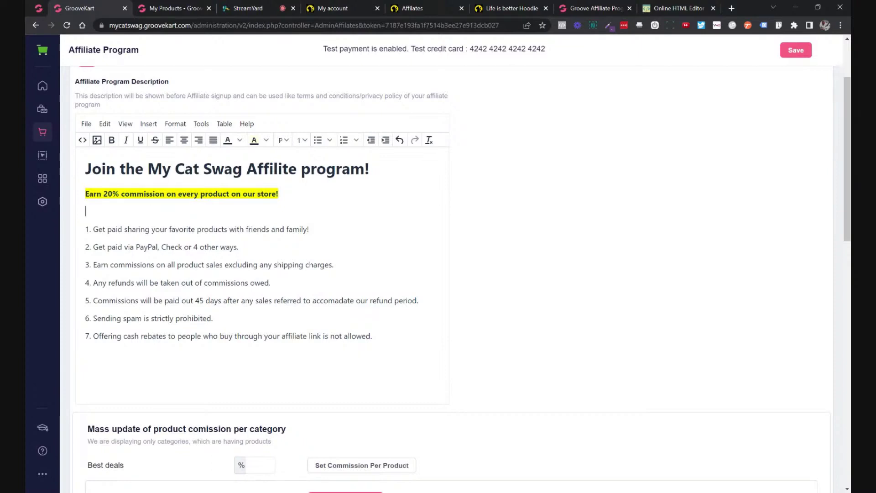
{"action": "left_click", "coordinate": [166, 194]}
{"action": "left_click", "coordinate": [805, 52]}
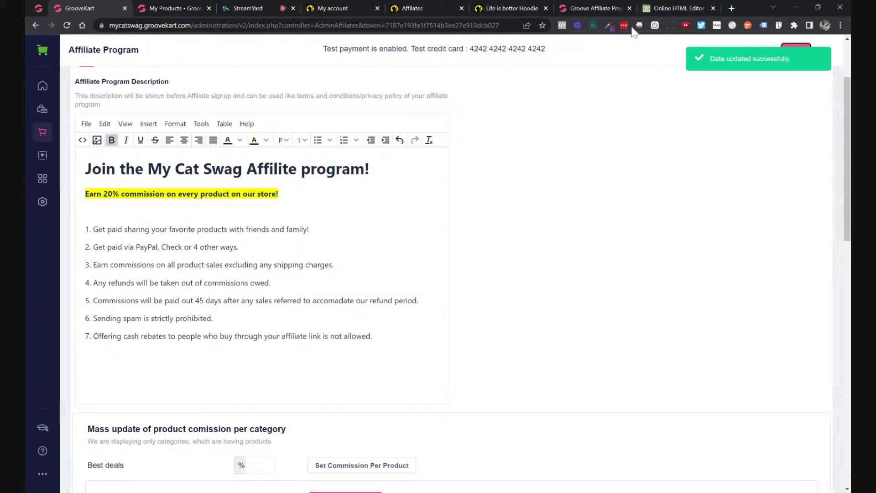
Reload the public affiliate page to view the updated description and dismiss the password prompt.
{"action": "left_click", "coordinate": [590, 8]}
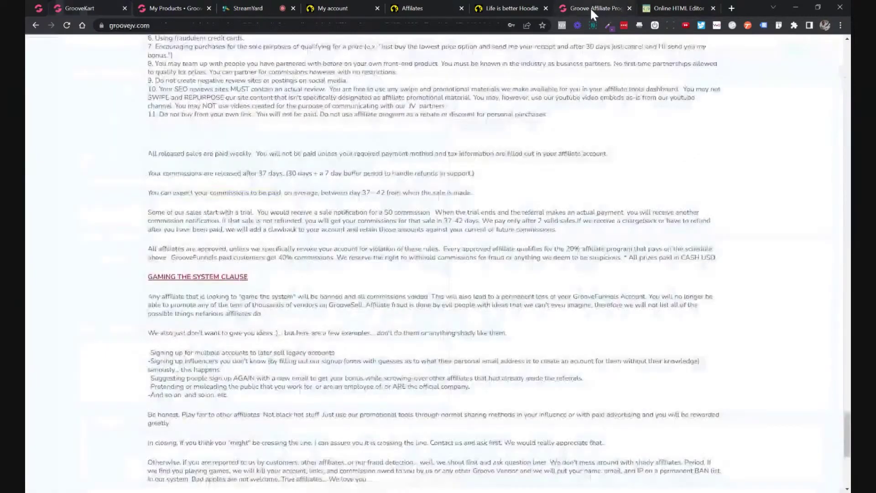
{"action": "left_click", "coordinate": [512, 7]}
{"action": "left_click", "coordinate": [441, 7]}
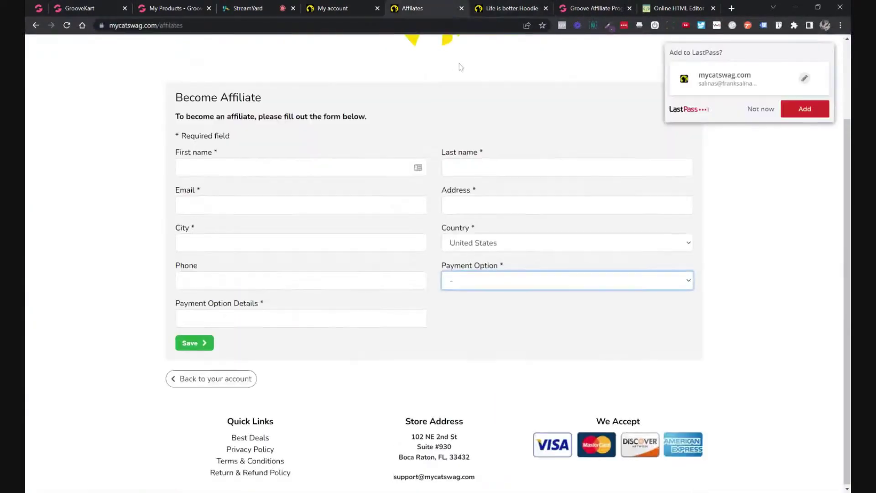
{"action": "scroll", "coordinate": [280, 58], "scroll_direction": "up", "scroll_amount": 3}
{"action": "left_click", "coordinate": [146, 25]}
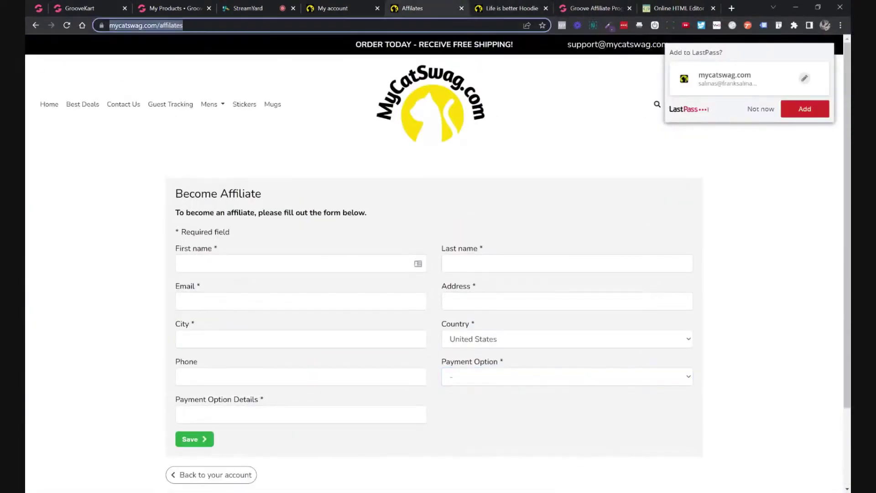
{"action": "key", "text": "Return"}
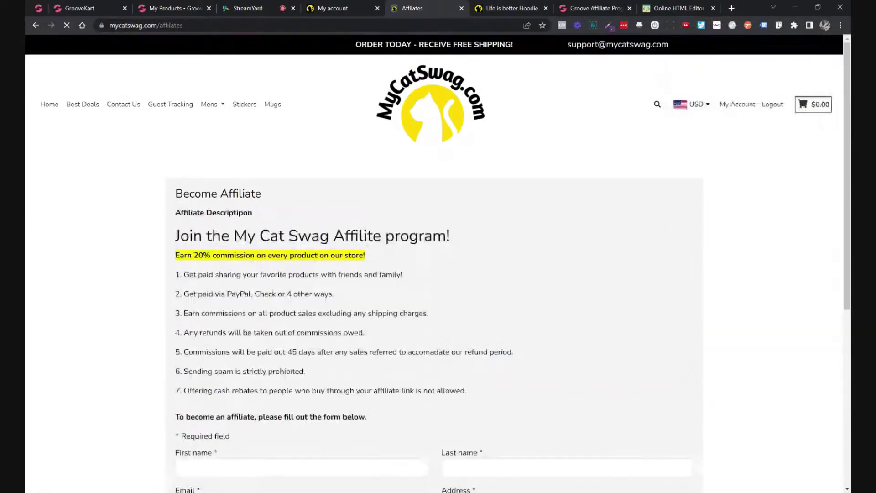
{"action": "scroll", "coordinate": [438, 274], "scroll_direction": "down", "scroll_amount": 4}
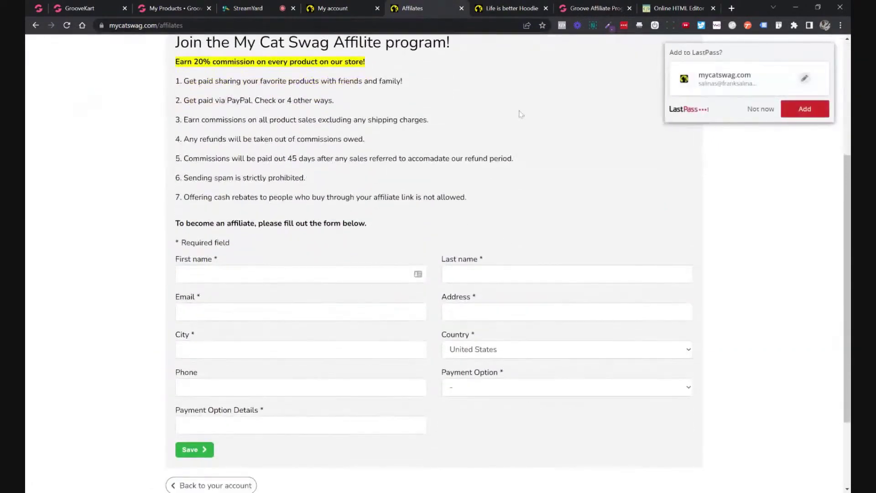
{"action": "left_click", "coordinate": [759, 114]}
{"action": "scroll", "coordinate": [510, 147], "scroll_direction": "up", "scroll_amount": 2}
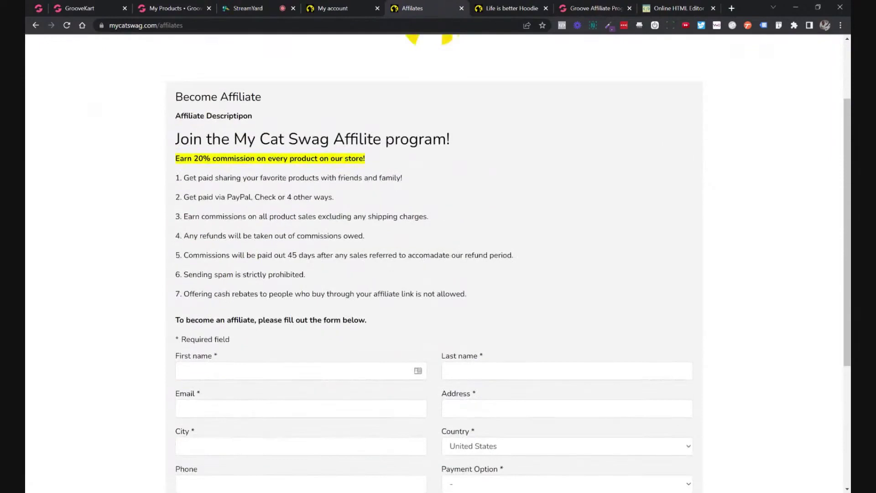
Close the Life is better Hoodie product tab and return to the affiliate description editor.
{"action": "left_click", "coordinate": [106, 11]}
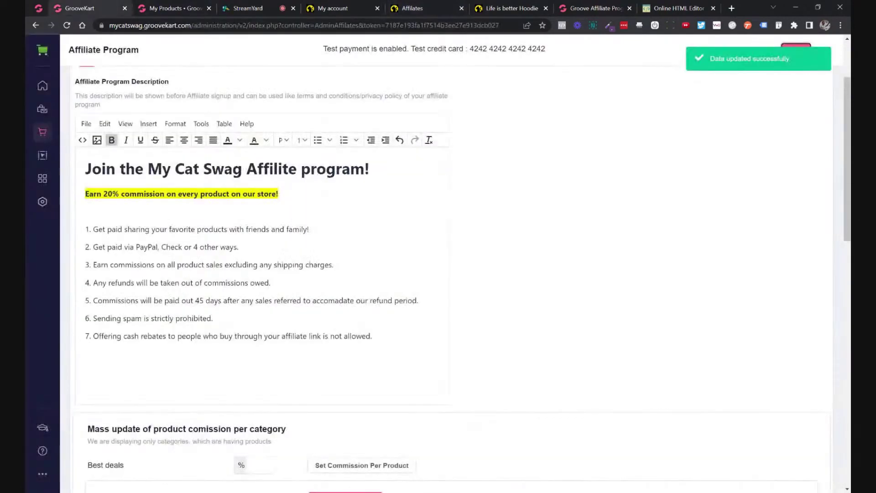
{"action": "left_click_drag", "start_coordinate": [85, 229], "coordinate": [259, 336]}
{"action": "left_click", "coordinate": [510, 13]}
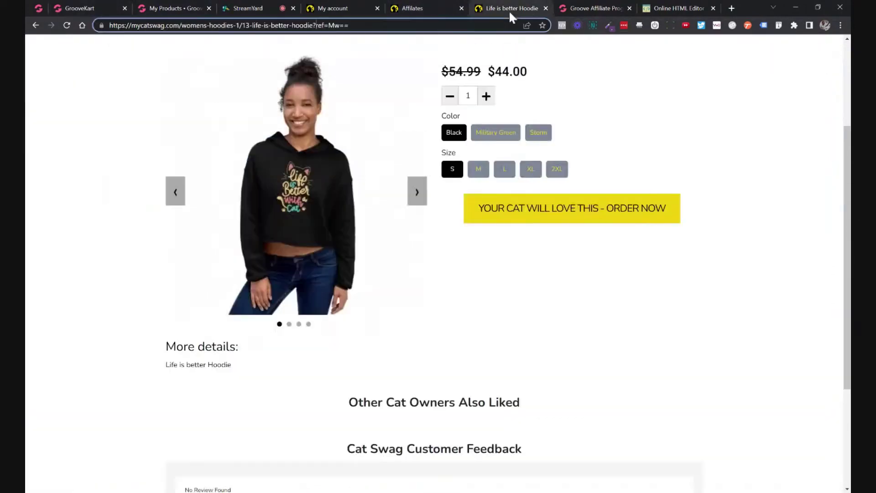
{"action": "left_click", "coordinate": [545, 8]}
{"action": "left_click", "coordinate": [436, 8]}
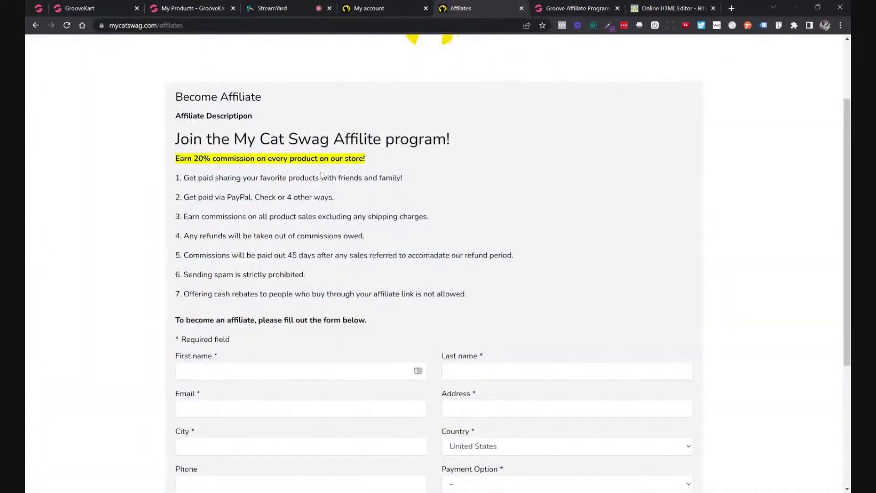
{"action": "left_click", "coordinate": [101, 9]}
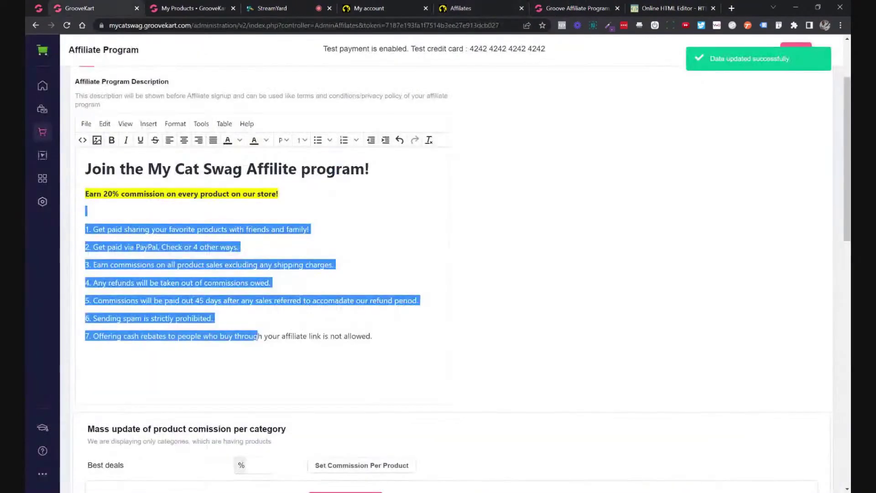
Add a line below the heading, then open and cancel the Insert/Edit Media dialog.
{"action": "left_click", "coordinate": [279, 194]}
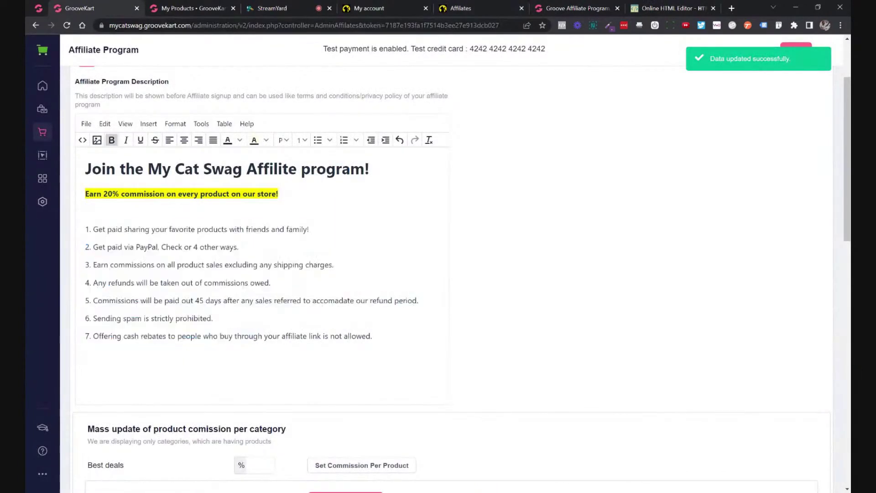
{"action": "left_click", "coordinate": [369, 168]}
{"action": "key", "text": "Return"}
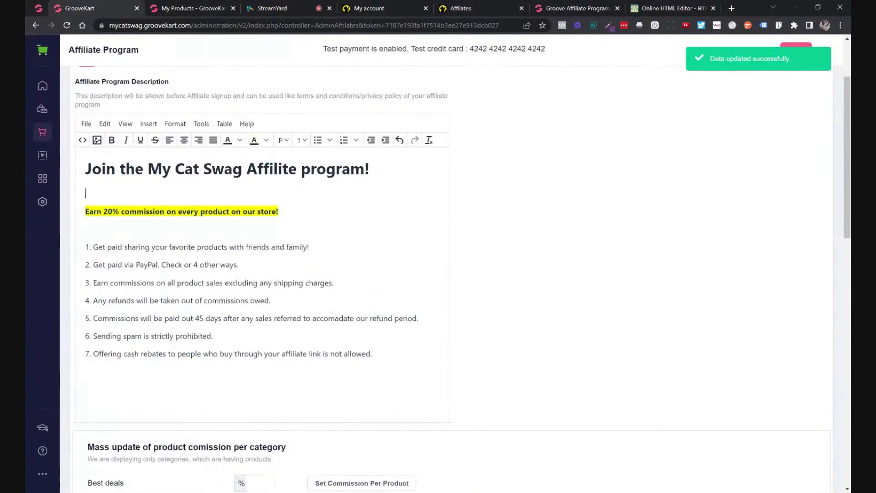
{"action": "left_click", "coordinate": [148, 123]}
{"action": "left_click", "coordinate": [154, 174]}
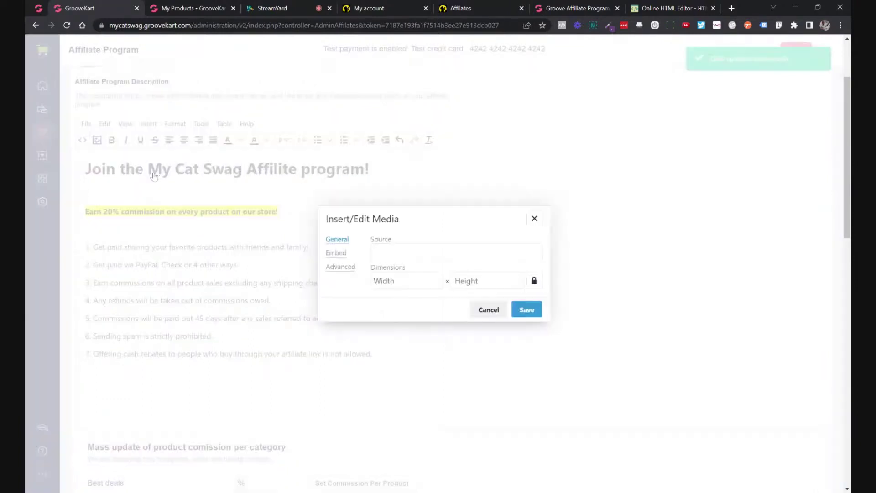
{"action": "left_click", "coordinate": [337, 253]}
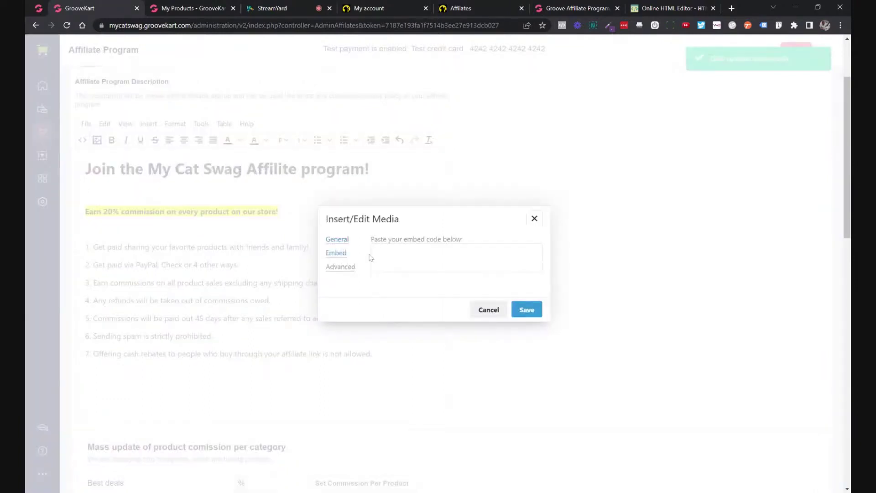
{"action": "left_click", "coordinate": [535, 219]}
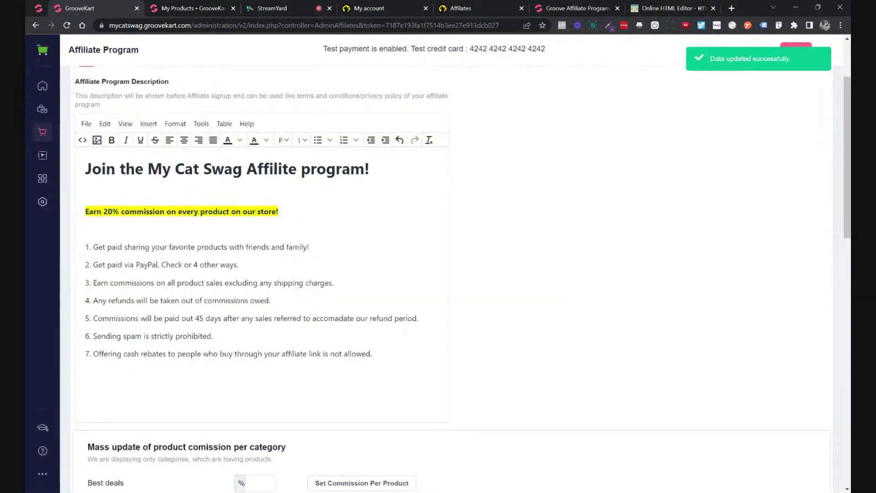
Delete the blank lines under the heading and above the numbered rules.
{"action": "key", "text": "Delete"}
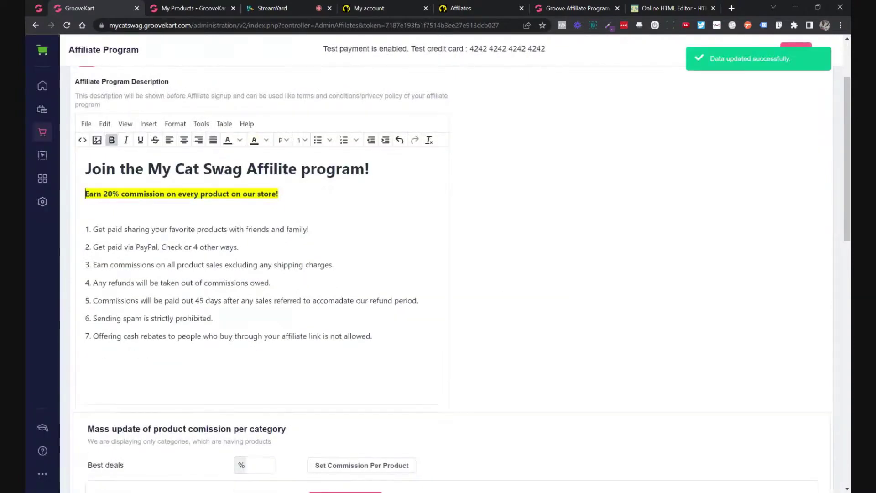
{"action": "key", "text": "Down"}
{"action": "key", "text": "Delete"}
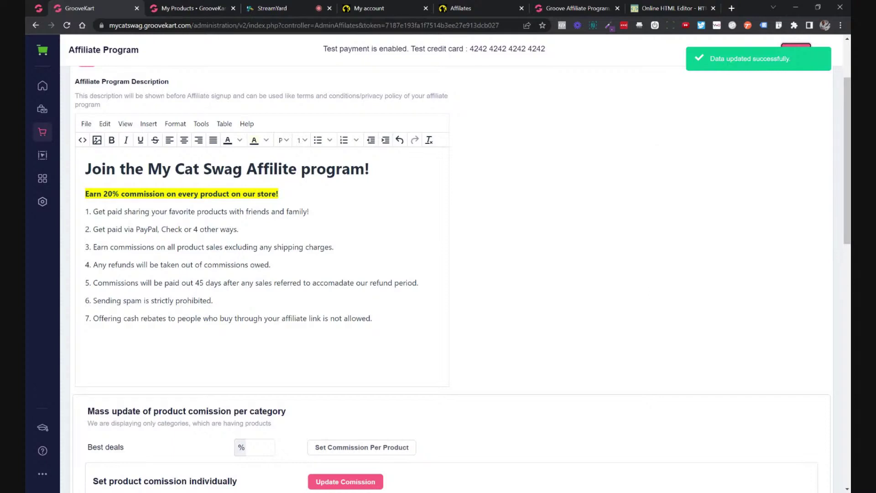
{"action": "left_click_drag", "start_coordinate": [372, 318], "coordinate": [137, 193]}
{"action": "left_click", "coordinate": [223, 193]}
{"action": "left_click", "coordinate": [451, 8]}
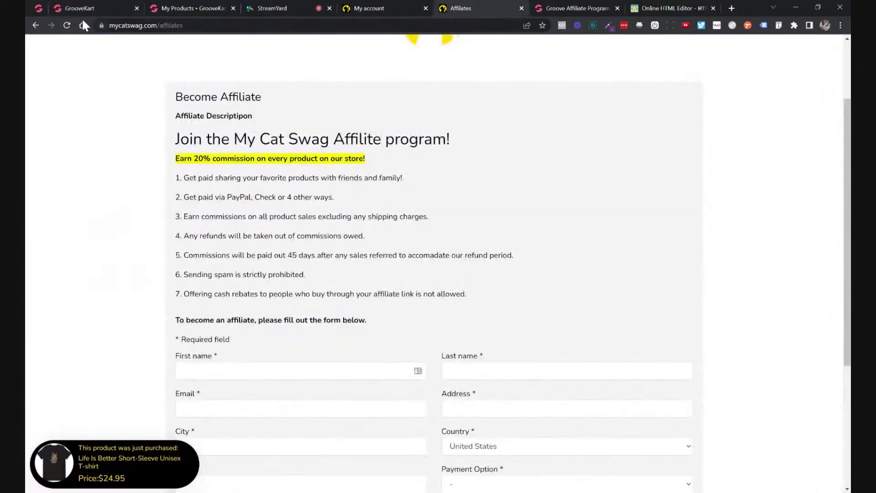
Reload the mycatswag.com affiliates page, scroll through the form, and log out of the store.
{"action": "left_click", "coordinate": [69, 24]}
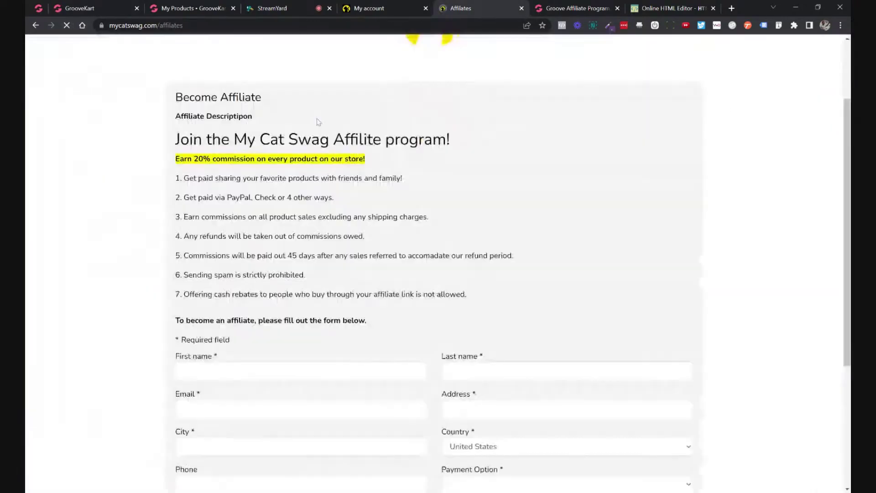
{"action": "scroll", "coordinate": [497, 145], "scroll_direction": "down", "scroll_amount": 2}
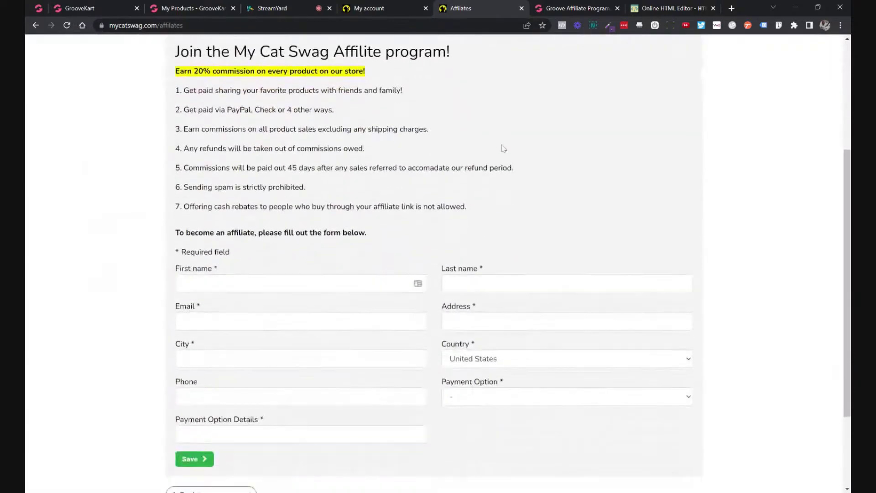
{"action": "scroll", "coordinate": [504, 148], "scroll_direction": "down", "scroll_amount": 3}
{"action": "scroll", "coordinate": [505, 147], "scroll_direction": "up", "scroll_amount": 5}
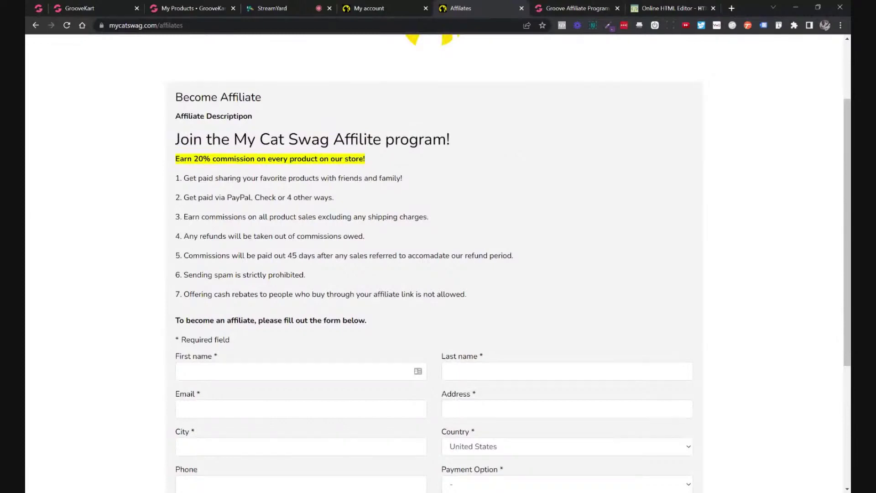
{"action": "scroll", "coordinate": [508, 141], "scroll_direction": "down", "scroll_amount": 2}
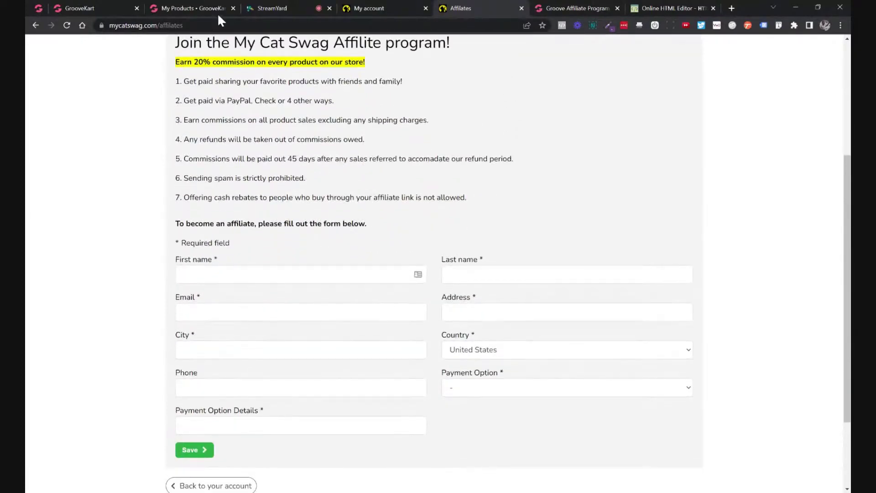
{"action": "key", "text": "ctrl+l"}
{"action": "key", "text": "ctrl+c"}
{"action": "key", "text": "Return"}
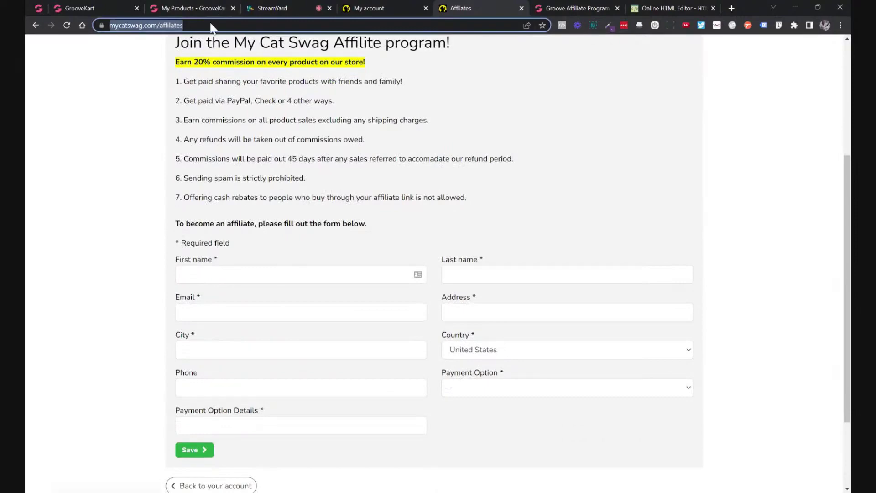
{"action": "left_click", "coordinate": [774, 105]}
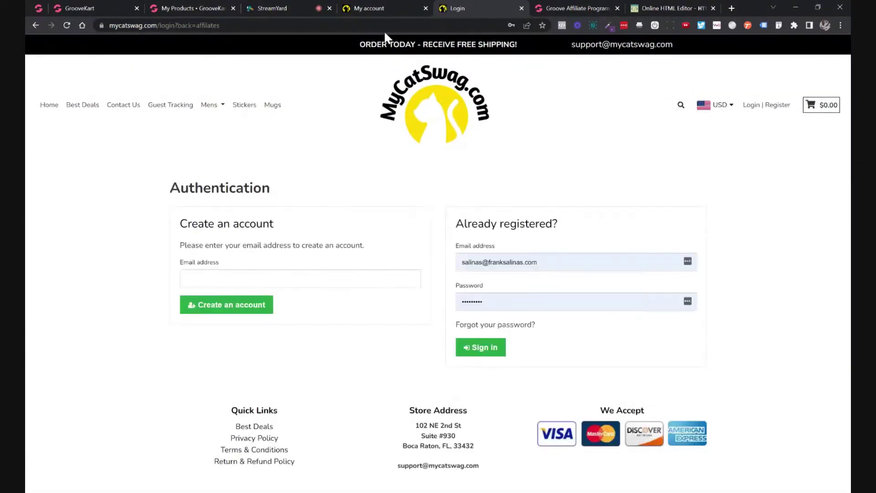
{"action": "left_click", "coordinate": [384, 26]}
{"action": "key", "text": "ctrl+v"}
{"action": "key", "text": "Return"}
{"action": "left_click", "coordinate": [466, 345]}
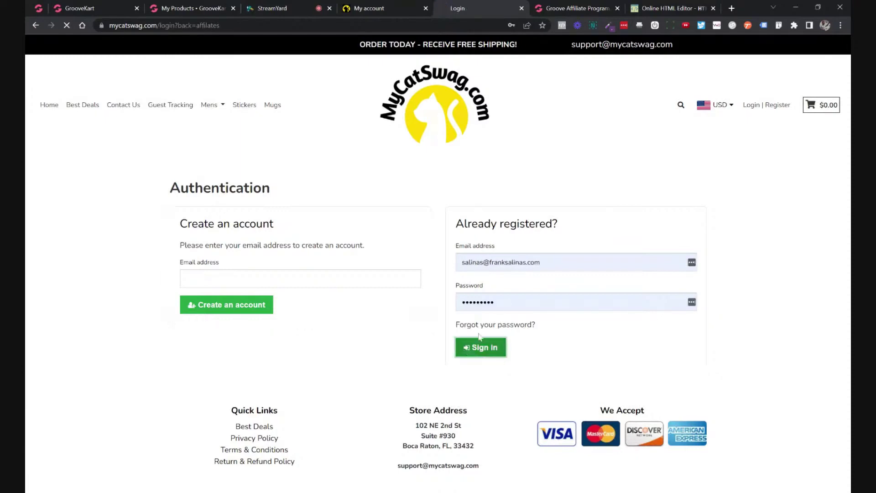
{"action": "scroll", "coordinate": [509, 186], "scroll_direction": "down", "scroll_amount": 6}
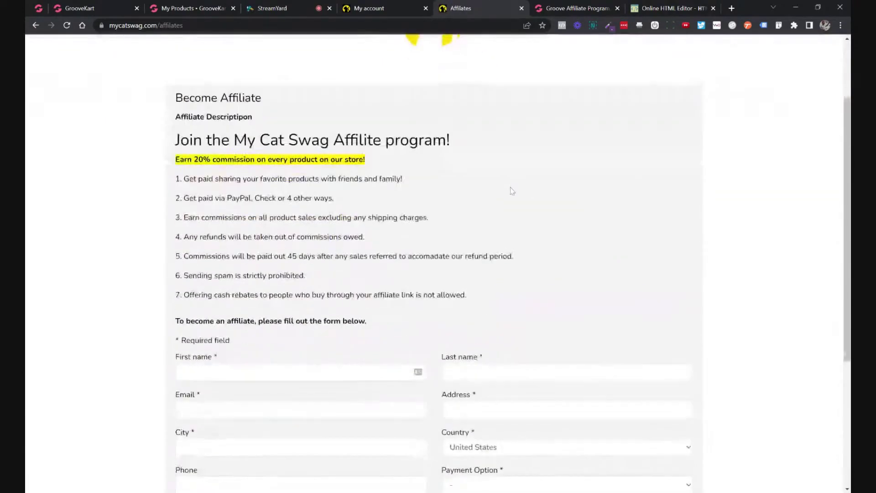
{"action": "scroll", "coordinate": [500, 174], "scroll_direction": "up", "scroll_amount": 5}
{"action": "scroll", "coordinate": [497, 176], "scroll_direction": "up", "scroll_amount": 1}
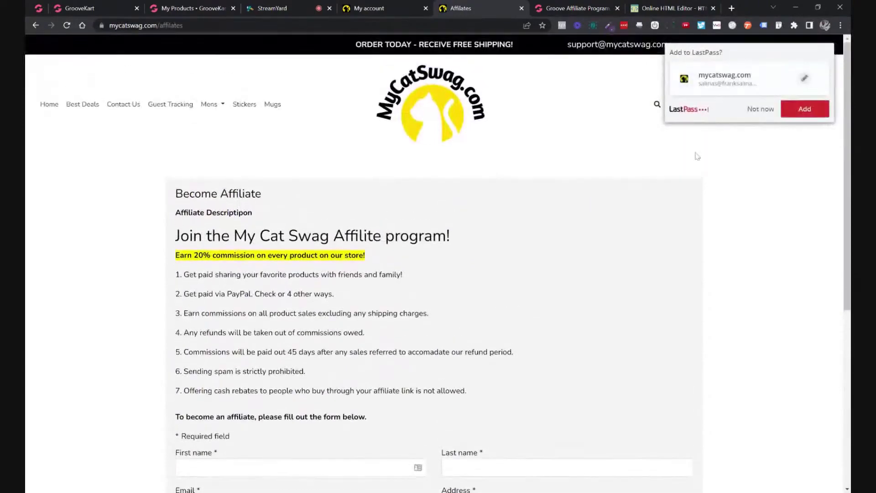
{"action": "scroll", "coordinate": [498, 175], "scroll_direction": "down", "scroll_amount": 1}
{"action": "scroll", "coordinate": [269, 223], "scroll_direction": "down", "scroll_amount": 3}
{"action": "scroll", "coordinate": [269, 223], "scroll_direction": "up", "scroll_amount": 4}
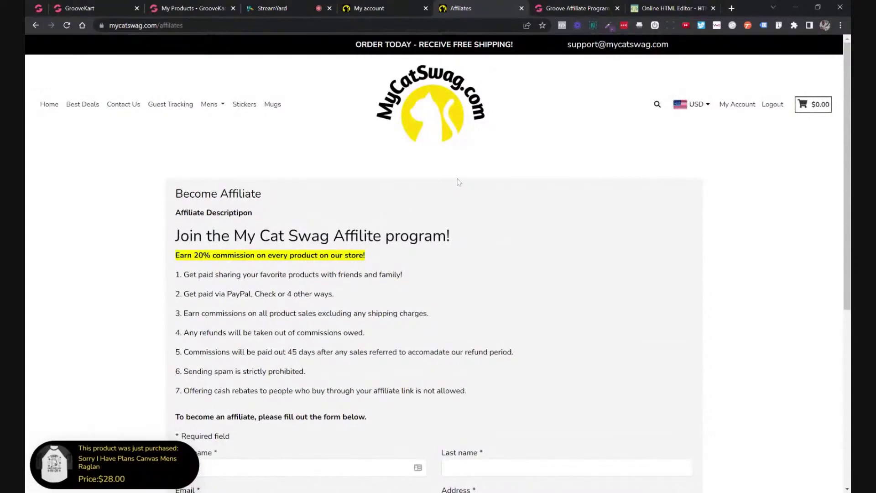
{"action": "scroll", "coordinate": [395, 194], "scroll_direction": "down", "scroll_amount": 1}
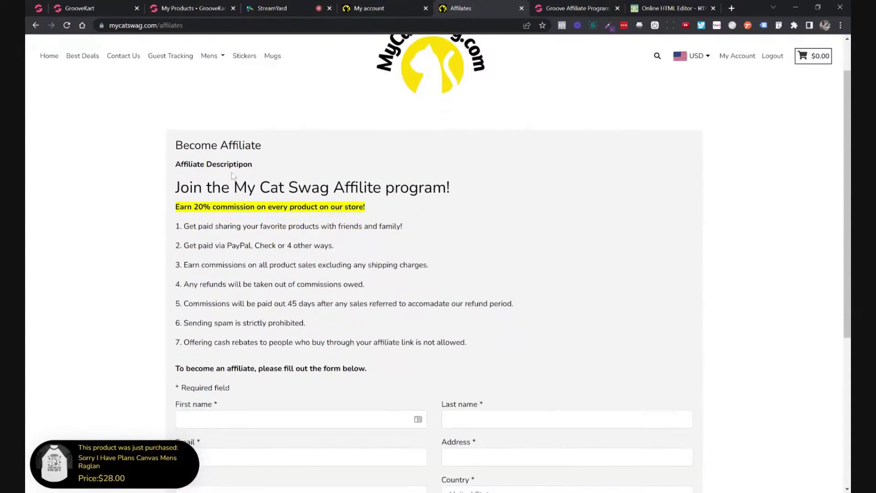
{"action": "left_click_drag", "start_coordinate": [206, 164], "coordinate": [253, 164]}
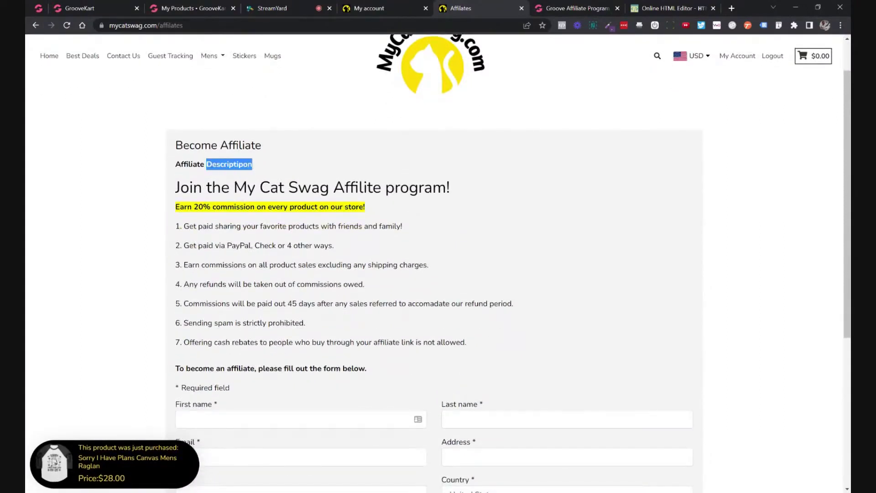
{"action": "left_click", "coordinate": [285, 173]}
{"action": "scroll", "coordinate": [292, 174], "scroll_direction": "down", "scroll_amount": 2}
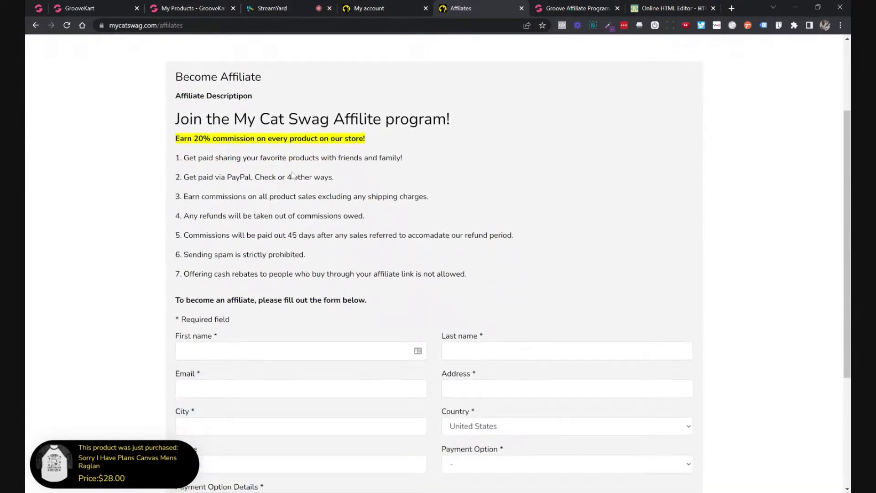
{"action": "scroll", "coordinate": [292, 175], "scroll_direction": "up", "scroll_amount": 3}
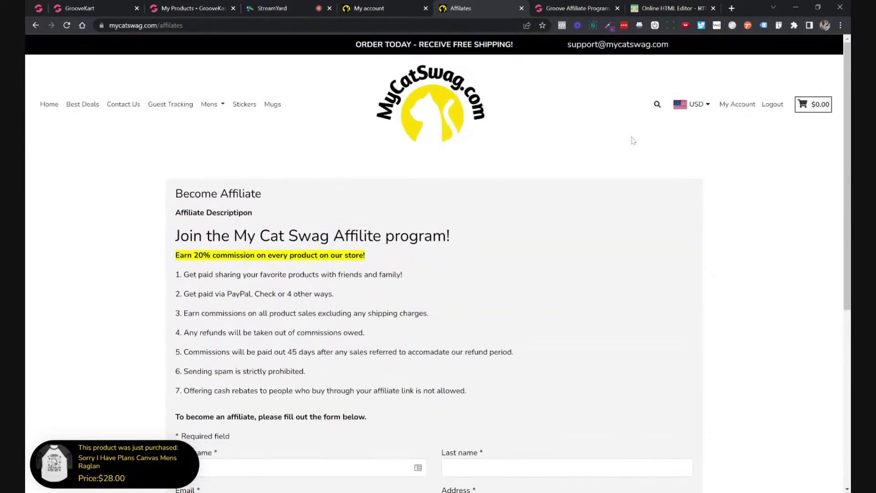
{"action": "scroll", "coordinate": [633, 140], "scroll_direction": "down", "scroll_amount": 2}
{"action": "left_click_drag", "start_coordinate": [180, 139], "coordinate": [395, 294]}
{"action": "scroll", "coordinate": [397, 295], "scroll_direction": "down", "scroll_amount": 2}
{"action": "scroll", "coordinate": [396, 295], "scroll_direction": "down", "scroll_amount": 2}
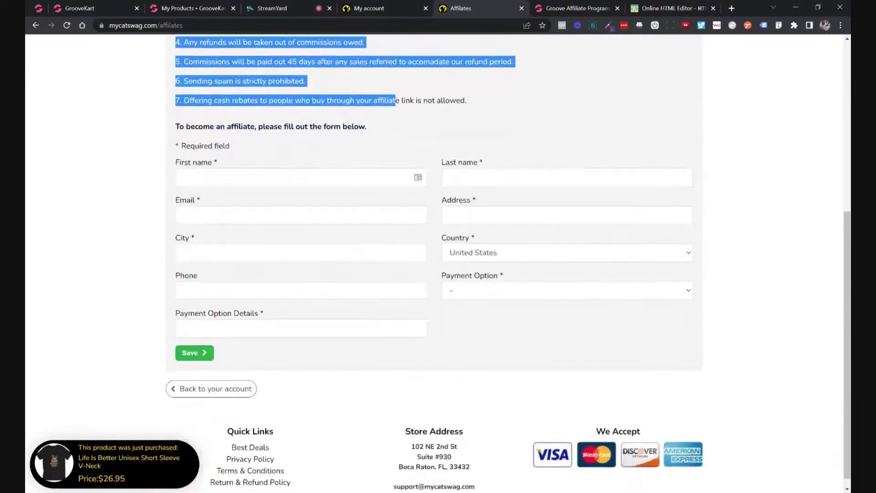
{"action": "scroll", "coordinate": [258, 199], "scroll_direction": "up", "scroll_amount": 6}
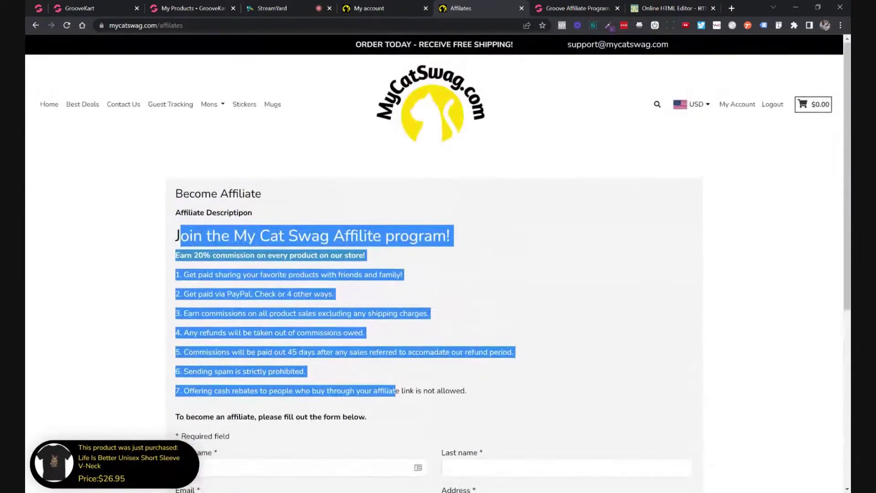
{"action": "left_click", "coordinate": [258, 199]}
{"action": "left_click_drag", "start_coordinate": [176, 193], "coordinate": [262, 195]}
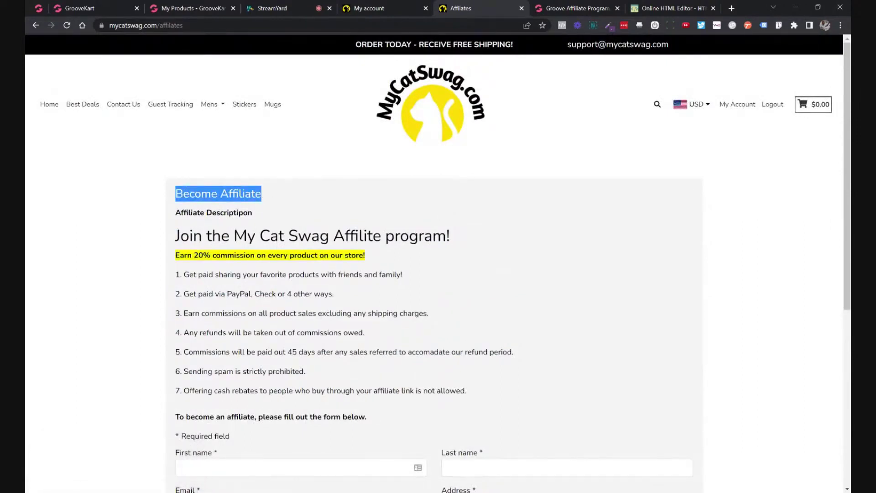
{"action": "scroll", "coordinate": [273, 201], "scroll_direction": "down", "scroll_amount": 2}
{"action": "scroll", "coordinate": [273, 201], "scroll_direction": "up", "scroll_amount": 2}
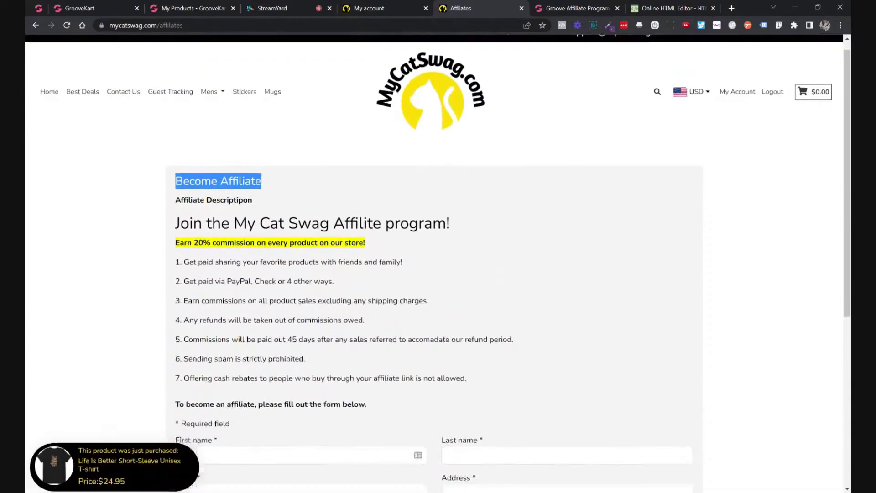
{"action": "scroll", "coordinate": [273, 201], "scroll_direction": "down", "scroll_amount": 1}
{"action": "left_click_drag", "start_coordinate": [180, 188], "coordinate": [308, 368]}
{"action": "left_click", "coordinate": [350, 309]}
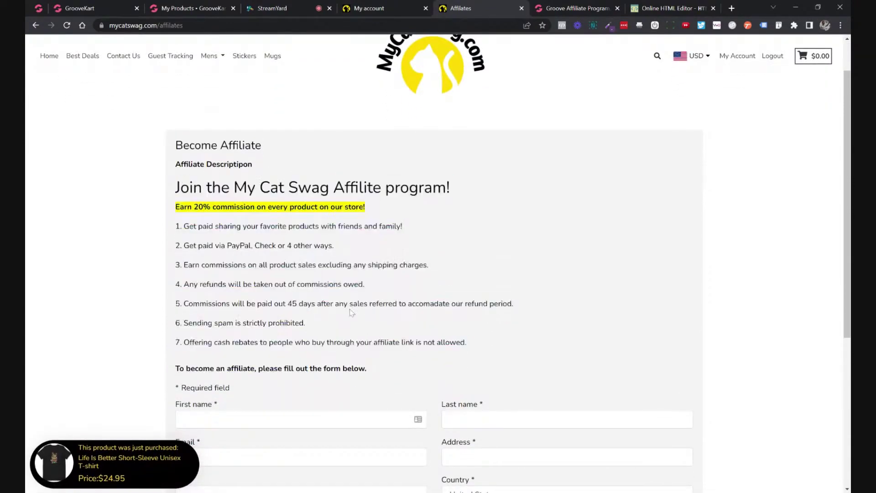
{"action": "scroll", "coordinate": [539, 215], "scroll_direction": "up", "scroll_amount": 1}
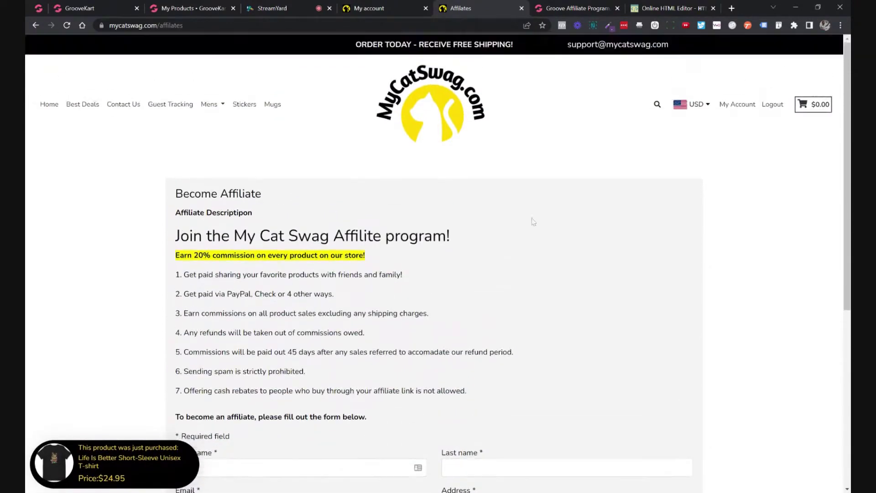
Log out and back in, review the affiliate page description, then return to the admin.
{"action": "left_click", "coordinate": [767, 110]}
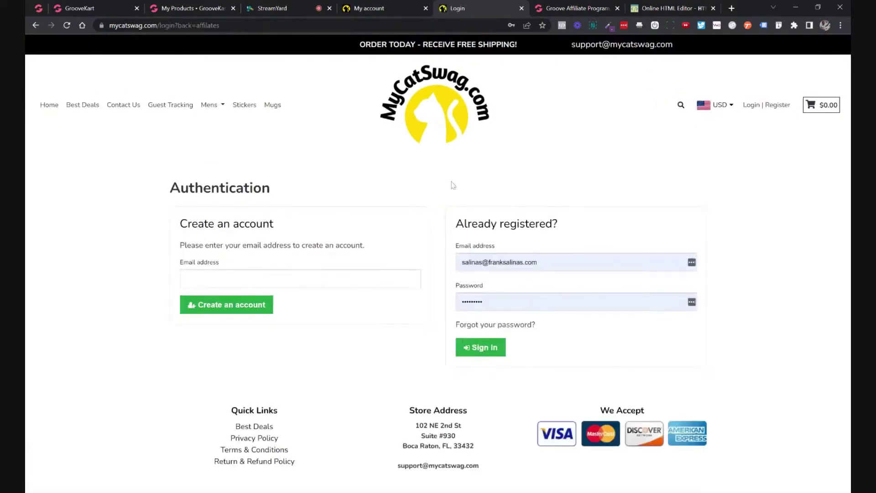
{"action": "left_click", "coordinate": [468, 351]}
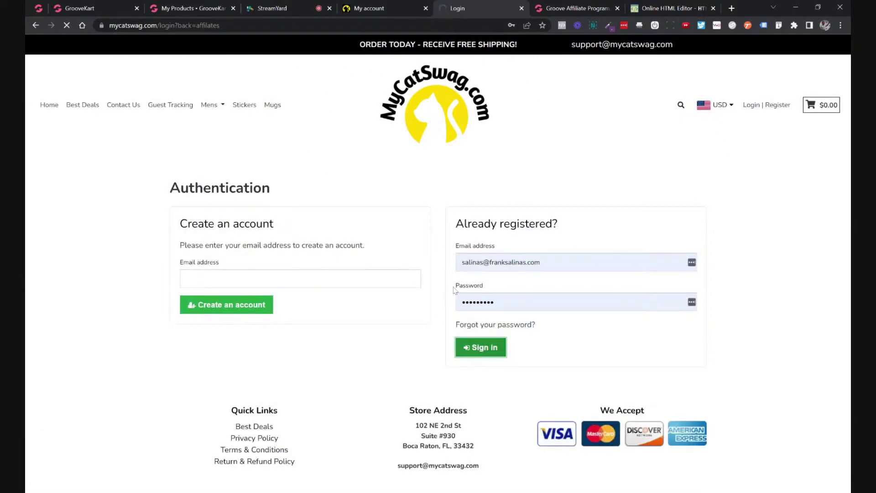
{"action": "scroll", "coordinate": [411, 274], "scroll_direction": "down", "scroll_amount": 5}
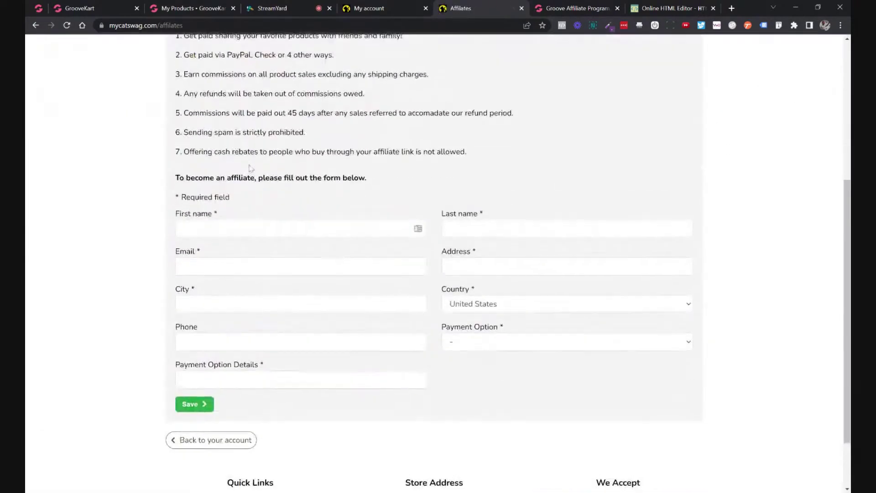
{"action": "scroll", "coordinate": [250, 169], "scroll_direction": "up", "scroll_amount": 2}
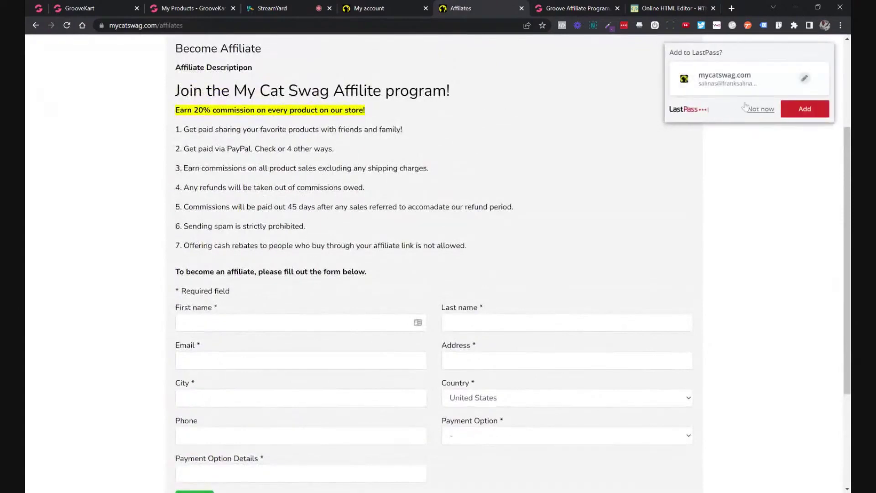
{"action": "left_click", "coordinate": [749, 110]}
{"action": "left_click_drag", "start_coordinate": [269, 286], "coordinate": [180, 90]}
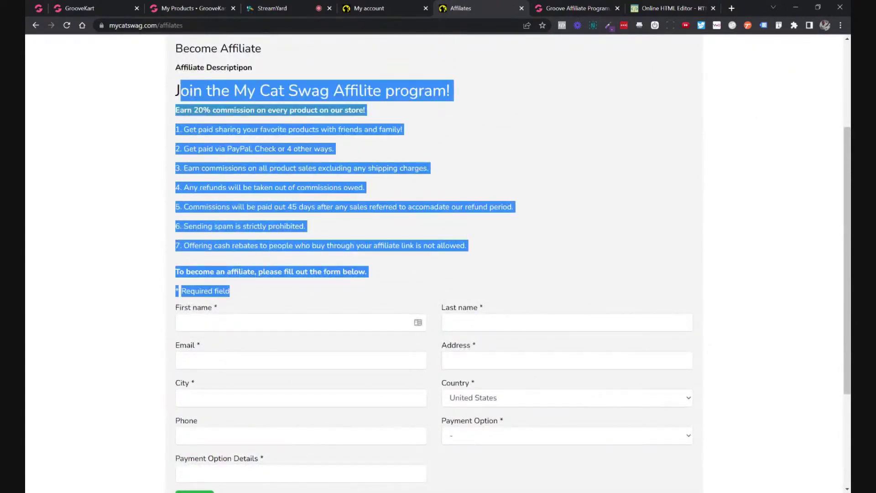
{"action": "scroll", "coordinate": [440, 231], "scroll_direction": "down", "scroll_amount": 2}
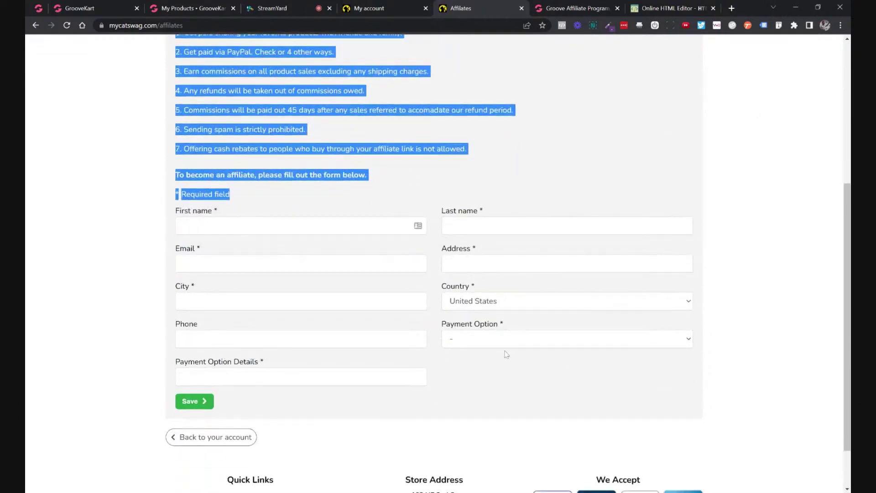
{"action": "left_click", "coordinate": [505, 341]}
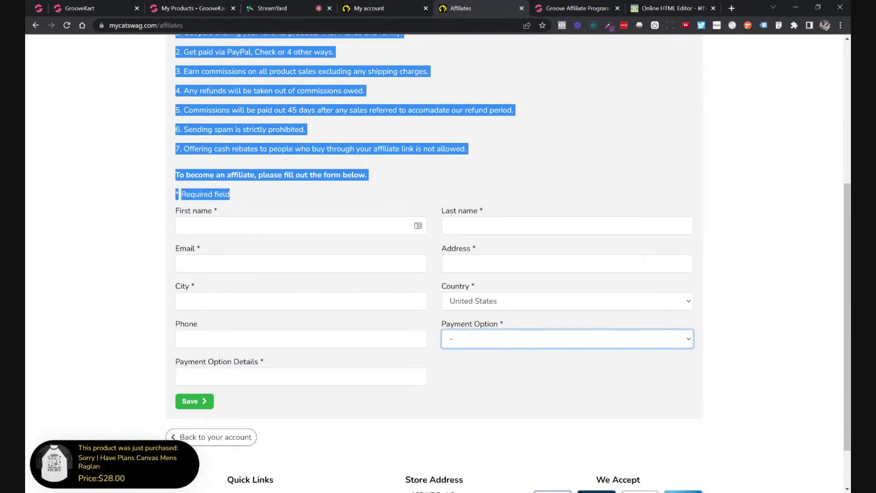
{"action": "left_click", "coordinate": [111, 8]}
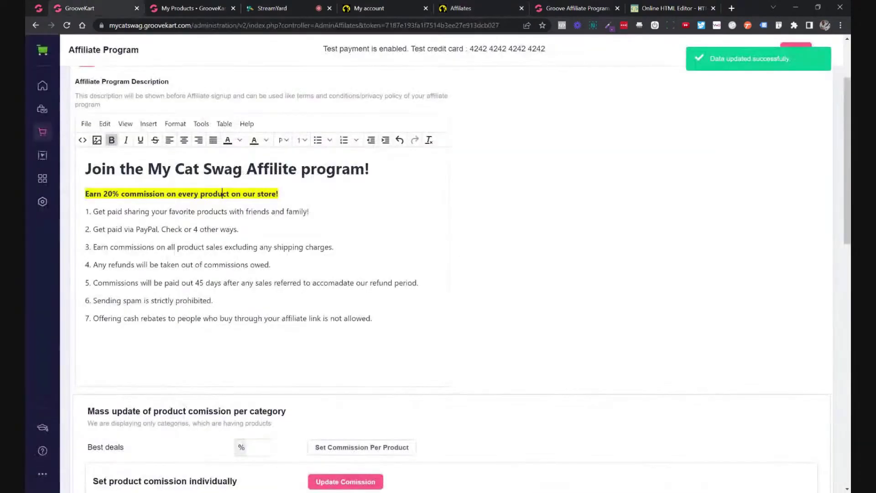
{"action": "scroll", "coordinate": [489, 201], "scroll_direction": "up", "scroll_amount": 2}
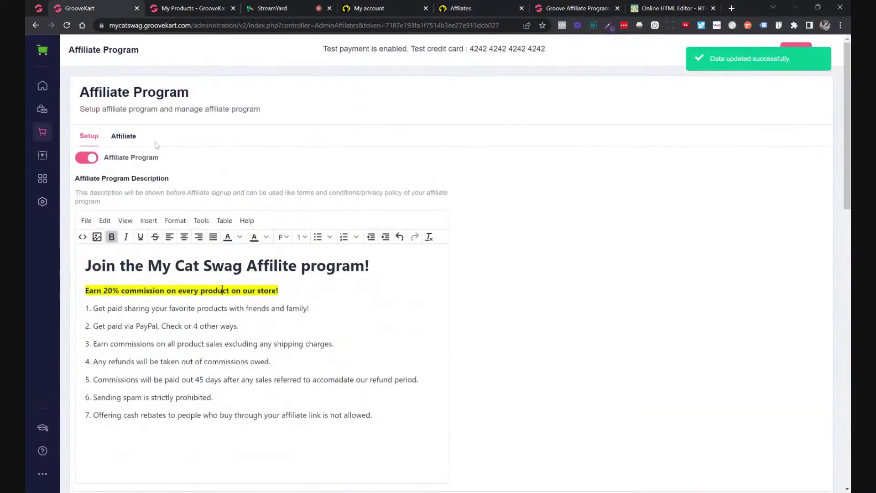
{"action": "scroll", "coordinate": [157, 145], "scroll_direction": "down", "scroll_amount": 4}
{"action": "scroll", "coordinate": [191, 141], "scroll_direction": "up", "scroll_amount": 4}
Leave the storefront's affiliate page for the StreamYard broadcast studio.
{"action": "left_click", "coordinate": [442, 8]}
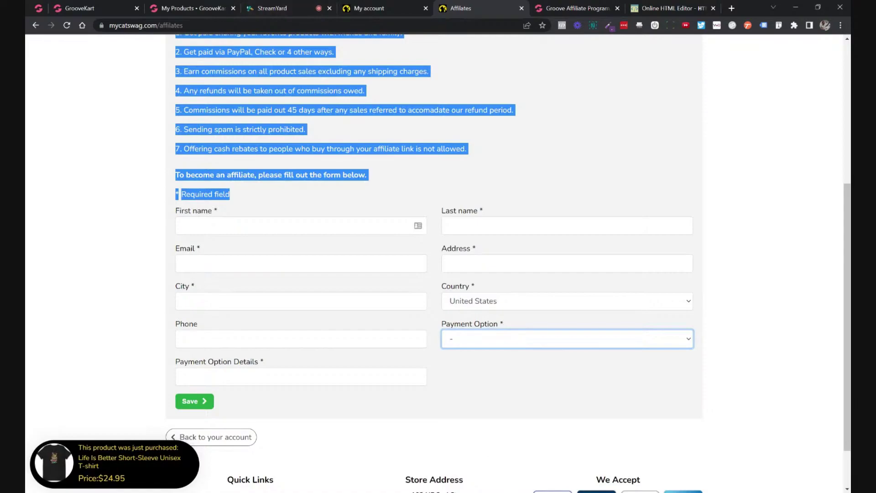
{"action": "left_click", "coordinate": [286, 9]}
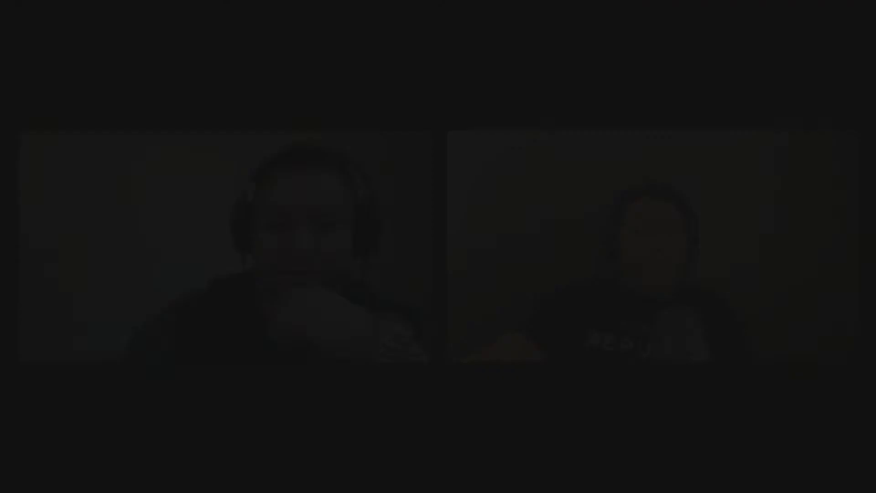
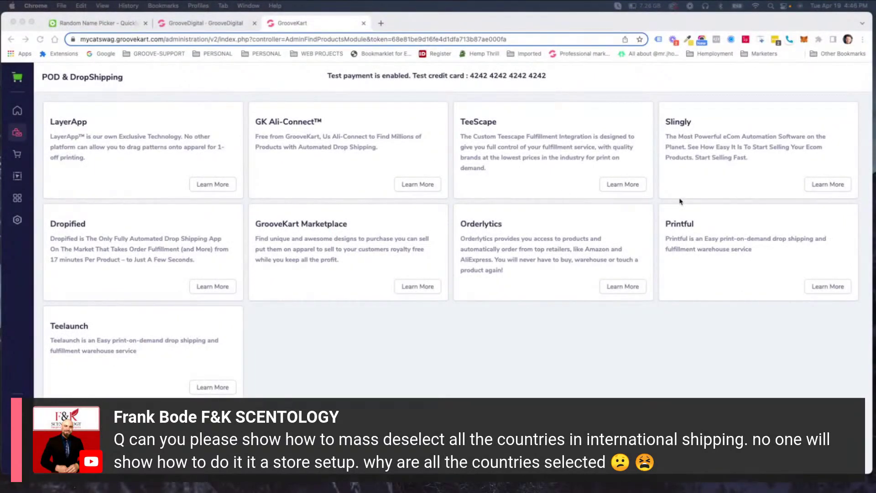
Go to Settings > International and show the Countries tab with its zones and availability.
{"action": "left_click", "coordinate": [18, 221]}
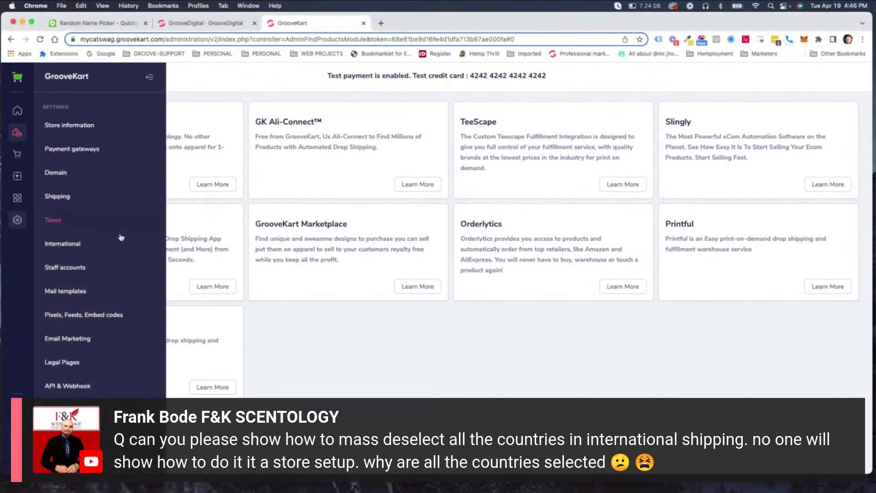
{"action": "left_click", "coordinate": [62, 244]}
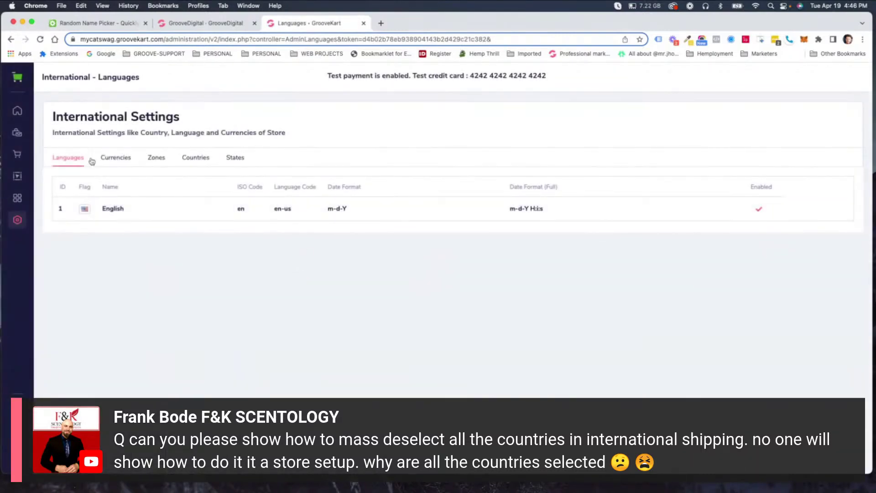
{"action": "left_click", "coordinate": [193, 163]}
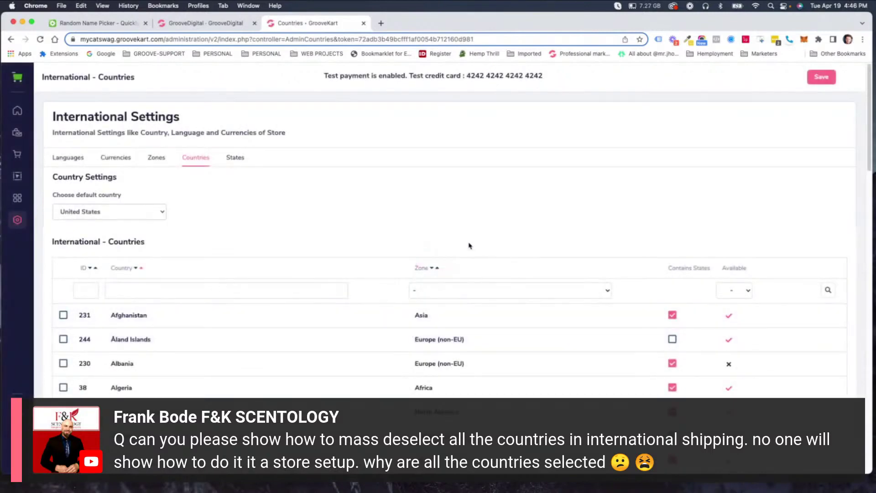
Toggle China's availability so it is marked with a cross.
{"action": "scroll", "coordinate": [614, 282], "scroll_direction": "down", "scroll_amount": 20}
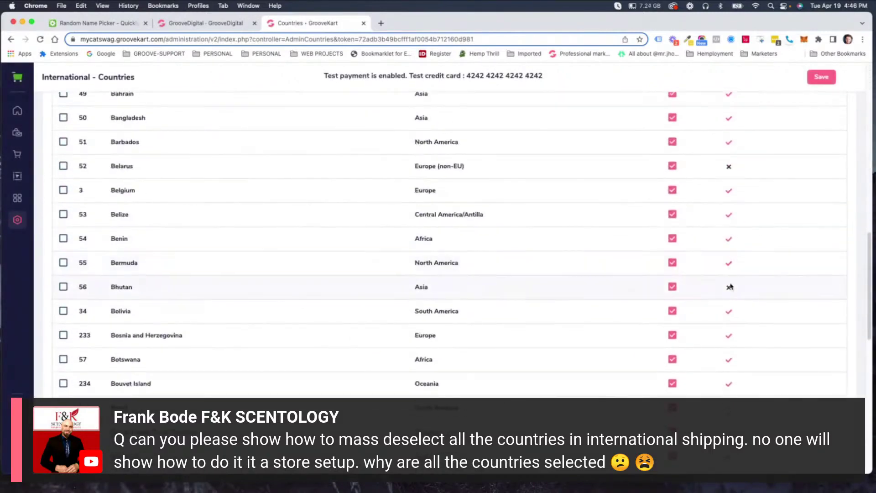
{"action": "scroll", "coordinate": [731, 293], "scroll_direction": "down", "scroll_amount": 3}
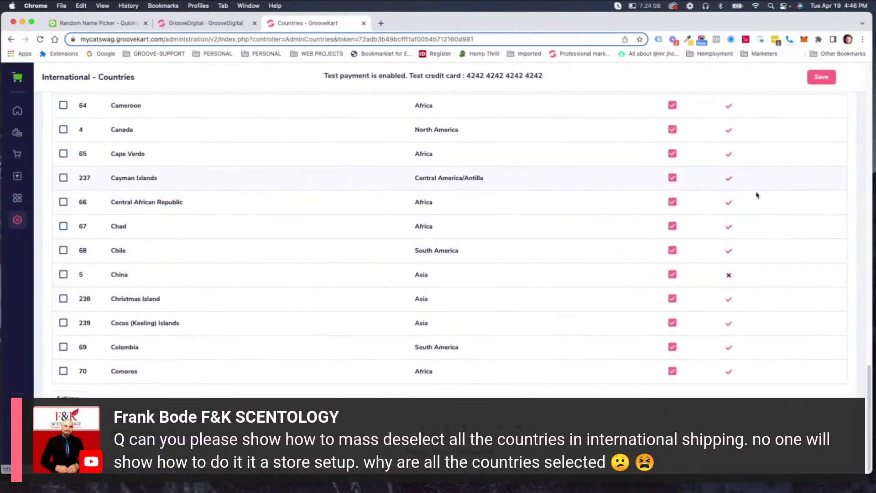
{"action": "left_click", "coordinate": [731, 276]}
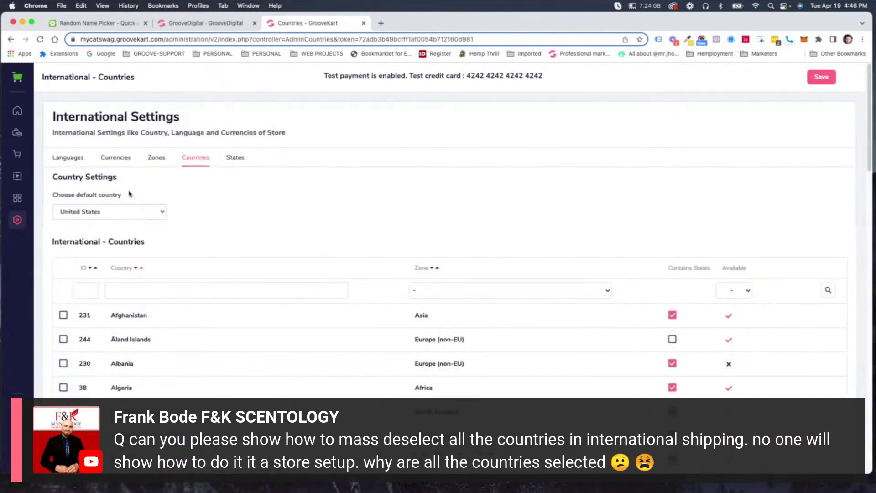
{"action": "scroll", "coordinate": [205, 191], "scroll_direction": "down", "scroll_amount": 2}
{"action": "scroll", "coordinate": [206, 191], "scroll_direction": "down", "scroll_amount": 20}
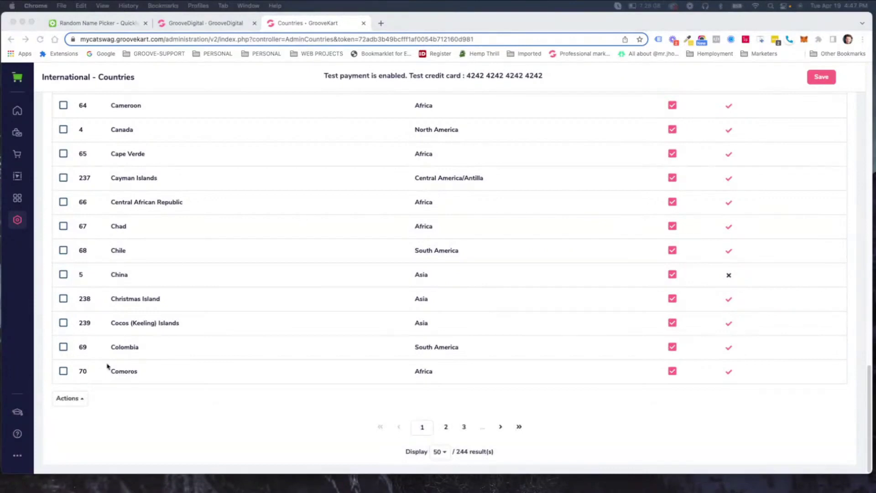
Select every country row on the page via Actions > Select all, then close Actions without applying anything.
{"action": "left_click", "coordinate": [73, 399]}
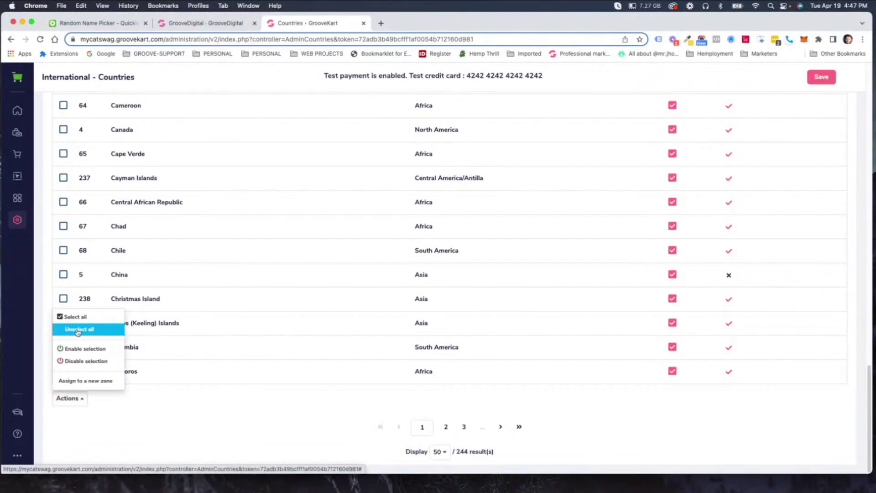
{"action": "left_click", "coordinate": [71, 317]}
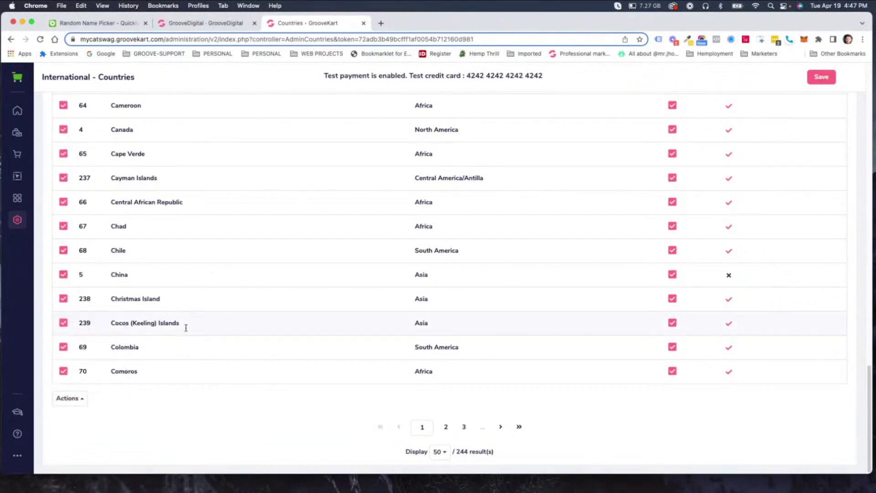
{"action": "scroll", "coordinate": [274, 402], "scroll_direction": "up", "scroll_amount": 8}
{"action": "scroll", "coordinate": [221, 408], "scroll_direction": "down", "scroll_amount": 8}
{"action": "left_click", "coordinate": [78, 405]}
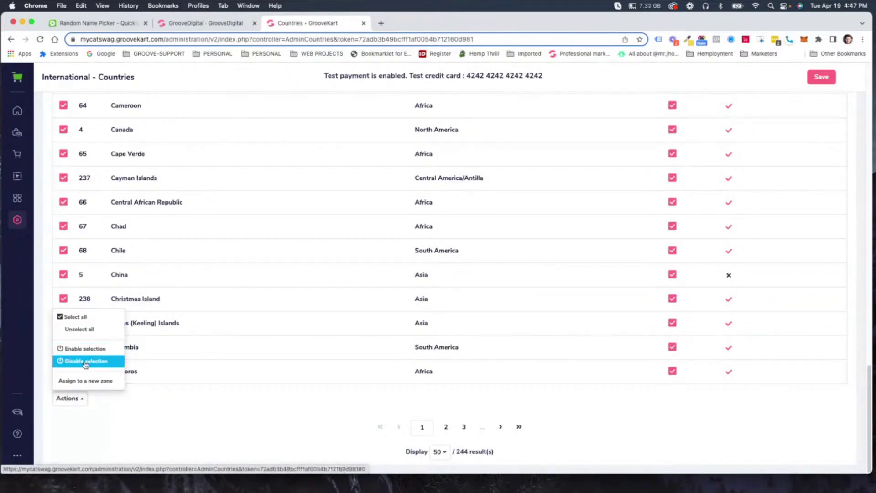
{"action": "left_click", "coordinate": [188, 404]}
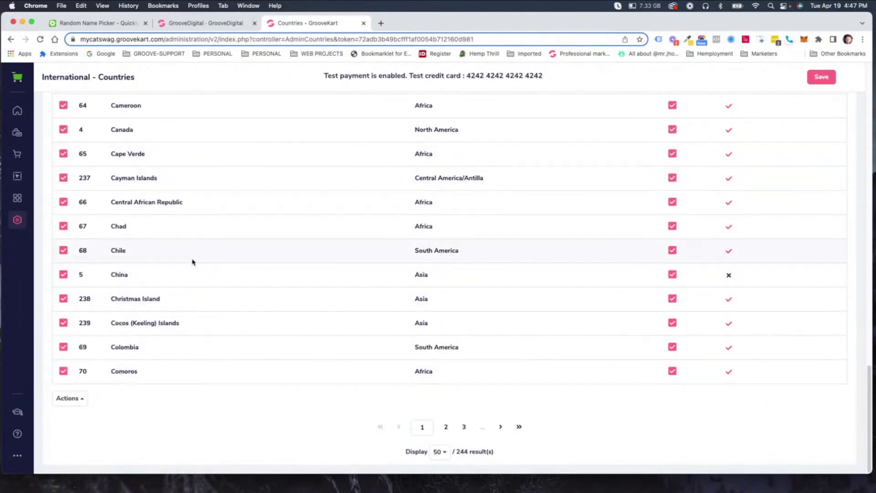
{"action": "scroll", "coordinate": [422, 269], "scroll_direction": "up", "scroll_amount": 20}
{"action": "scroll", "coordinate": [424, 265], "scroll_direction": "down", "scroll_amount": 20}
Set the Countries list to display 300 rows per page.
{"action": "left_click", "coordinate": [446, 453]}
{"action": "left_click", "coordinate": [440, 439]}
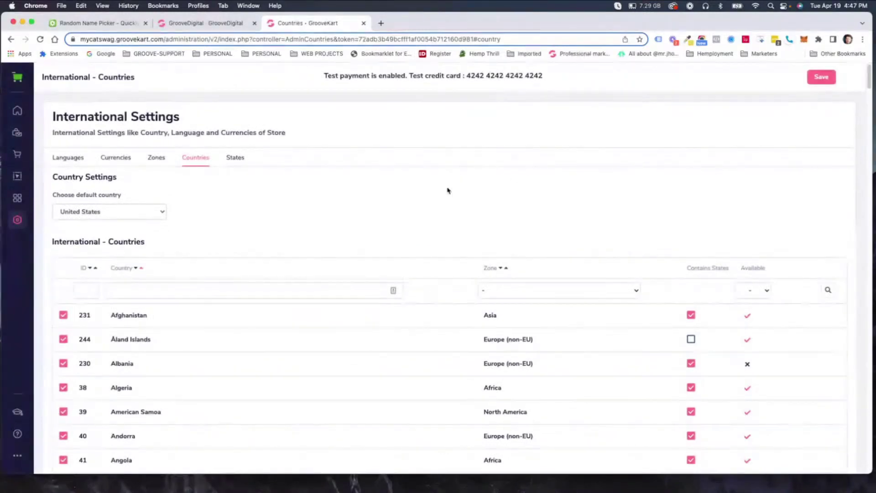
{"action": "scroll", "coordinate": [148, 312], "scroll_direction": "down", "scroll_amount": 20}
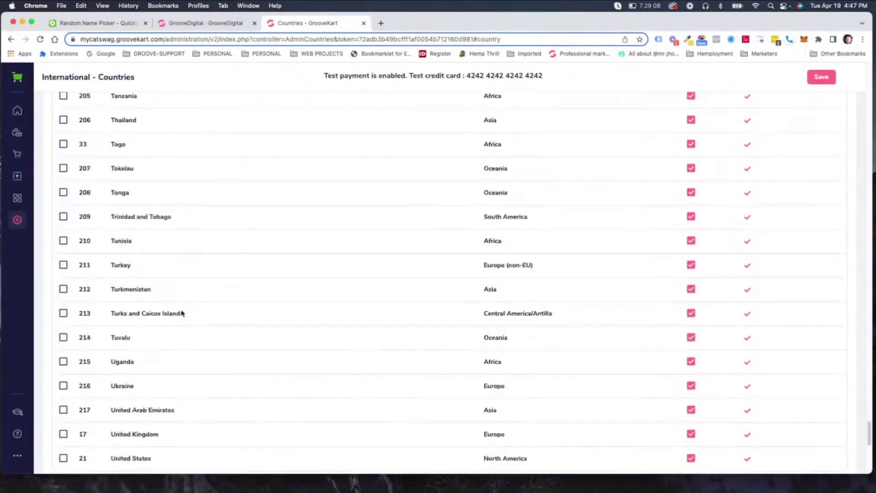
Select all 244 countries and disable them with Actions > Disable selection.
{"action": "left_click", "coordinate": [74, 399]}
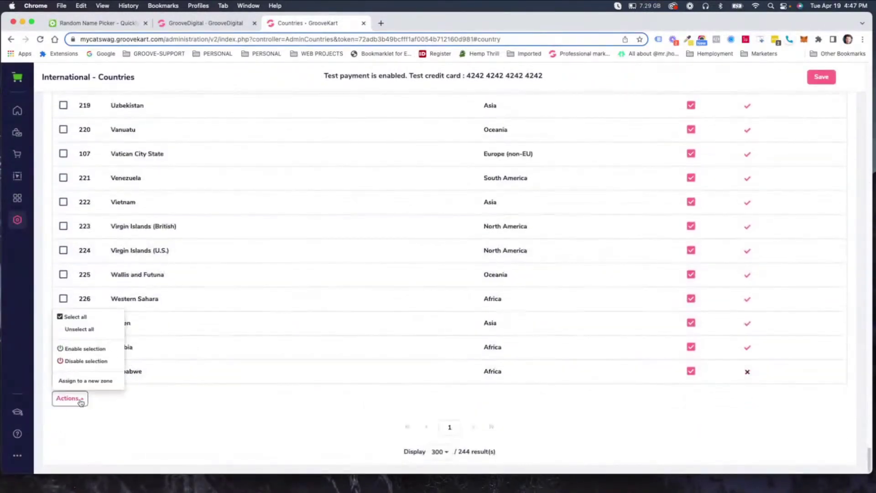
{"action": "left_click", "coordinate": [73, 317]}
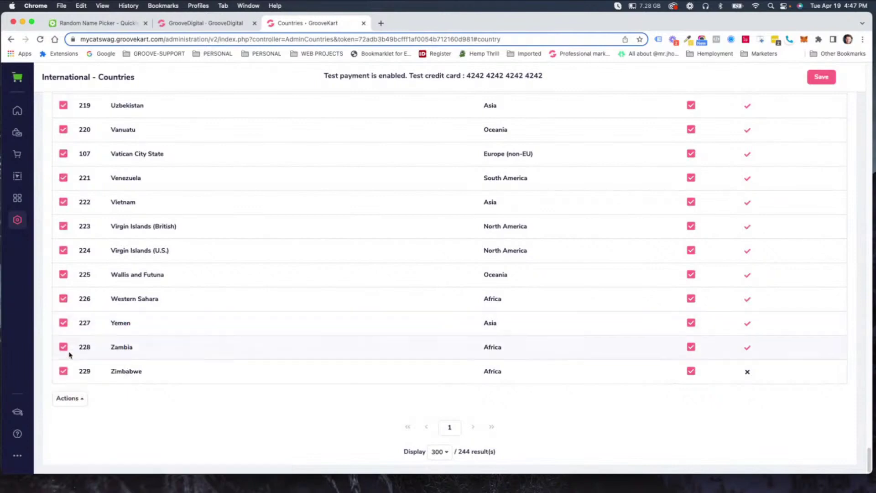
{"action": "left_click", "coordinate": [82, 398]}
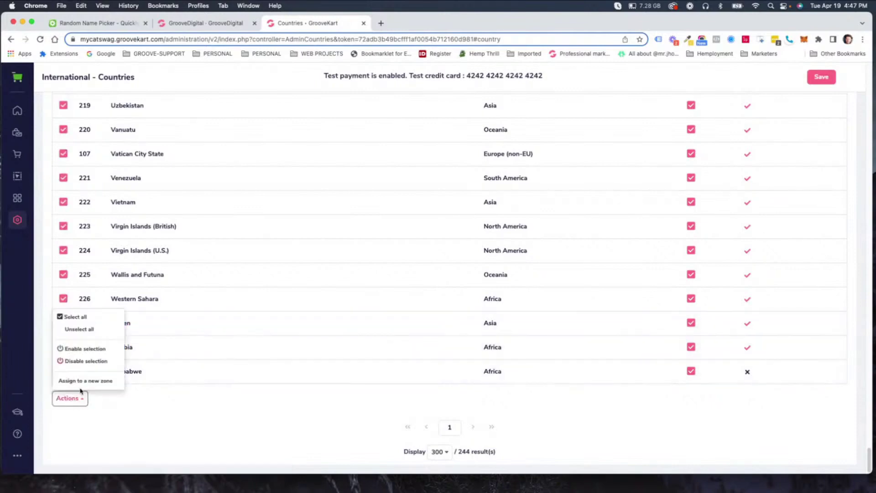
{"action": "left_click", "coordinate": [77, 362]}
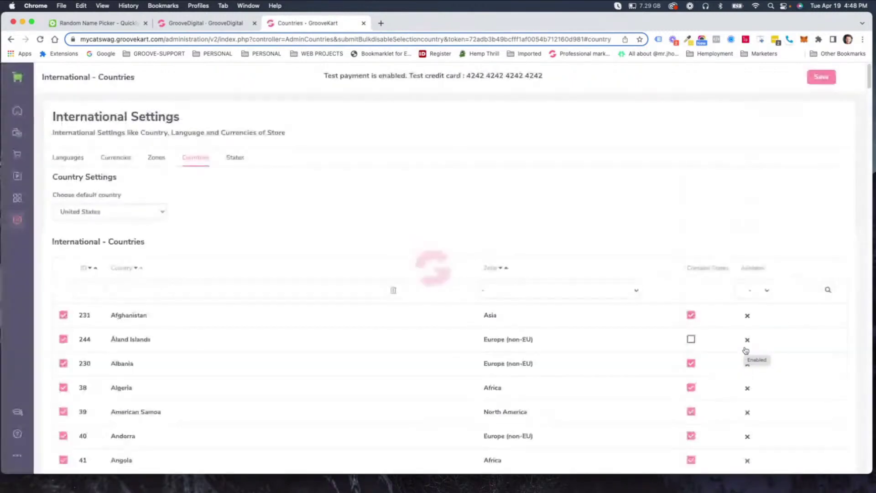
Find Colombia in the list and mark it available again.
{"action": "scroll", "coordinate": [666, 313], "scroll_direction": "down", "scroll_amount": 5}
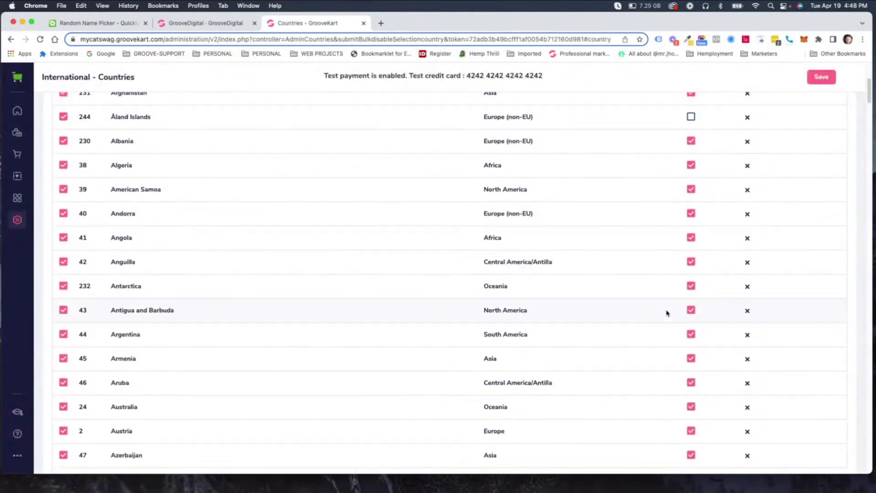
{"action": "scroll", "coordinate": [666, 313], "scroll_direction": "down", "scroll_amount": 4}
{"action": "scroll", "coordinate": [666, 313], "scroll_direction": "down", "scroll_amount": 4}
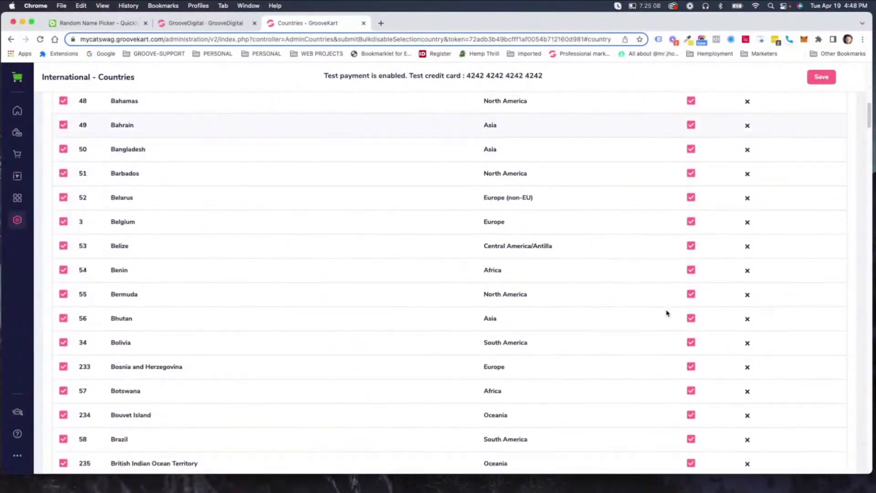
{"action": "scroll", "coordinate": [667, 314], "scroll_direction": "down", "scroll_amount": 20}
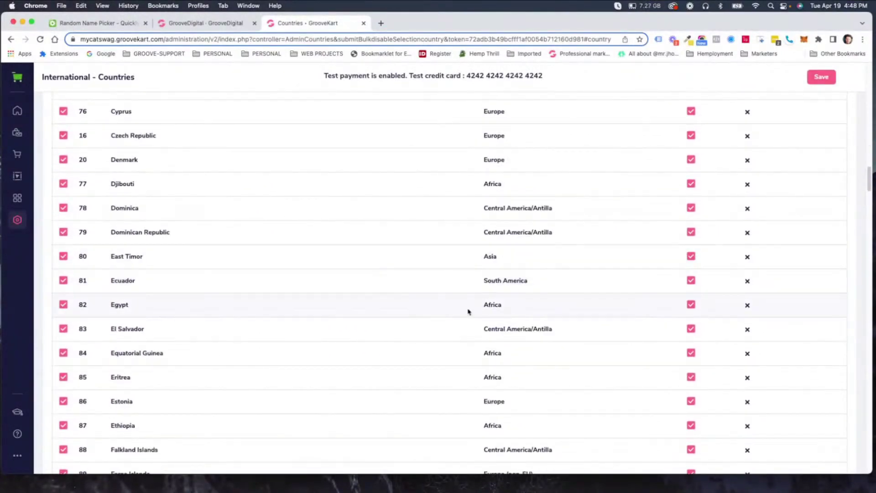
{"action": "scroll", "coordinate": [462, 307], "scroll_direction": "down", "scroll_amount": 20}
{"action": "scroll", "coordinate": [431, 300], "scroll_direction": "down", "scroll_amount": 10}
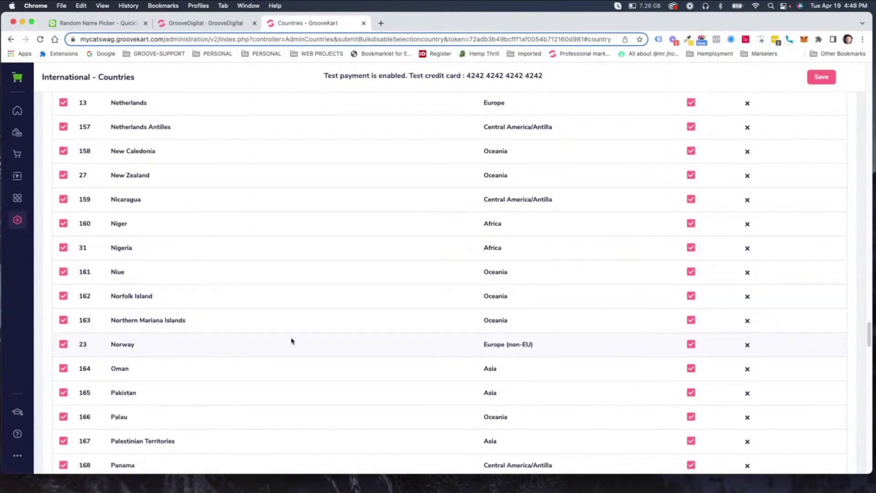
{"action": "scroll", "coordinate": [297, 340], "scroll_direction": "up", "scroll_amount": 15}
{"action": "scroll", "coordinate": [297, 342], "scroll_direction": "up", "scroll_amount": 15}
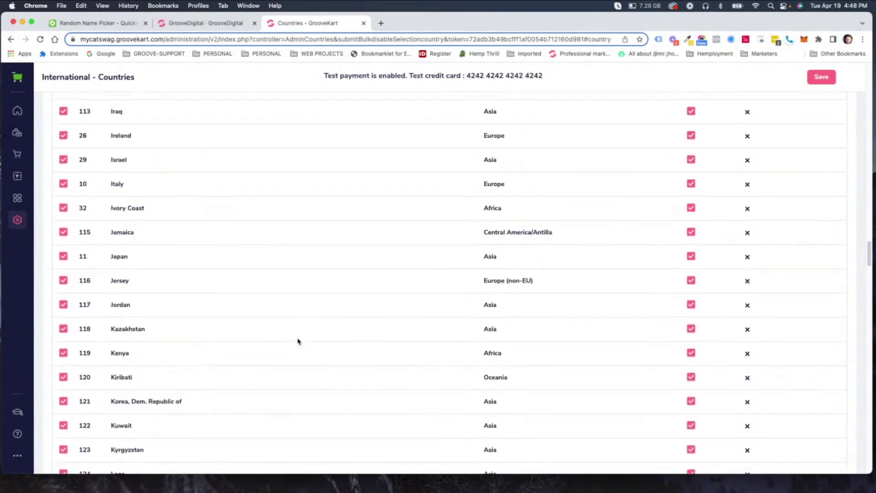
{"action": "scroll", "coordinate": [297, 341], "scroll_direction": "up", "scroll_amount": 15}
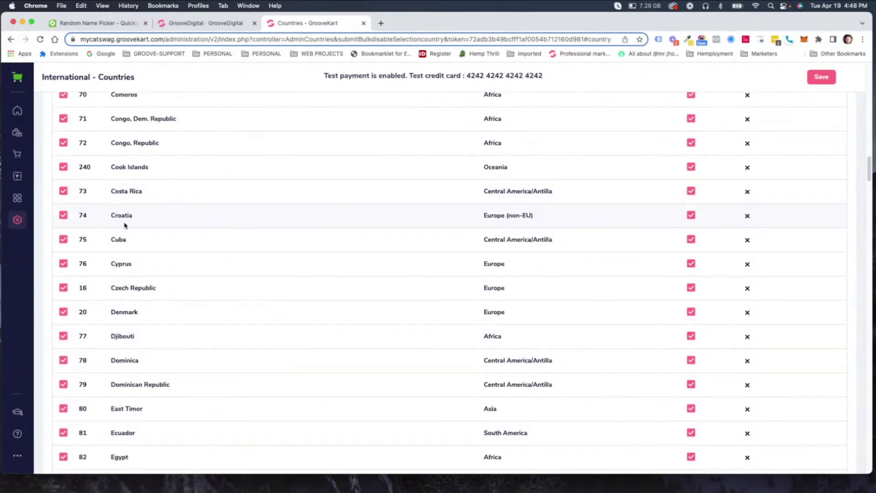
{"action": "scroll", "coordinate": [123, 226], "scroll_direction": "up", "scroll_amount": 3}
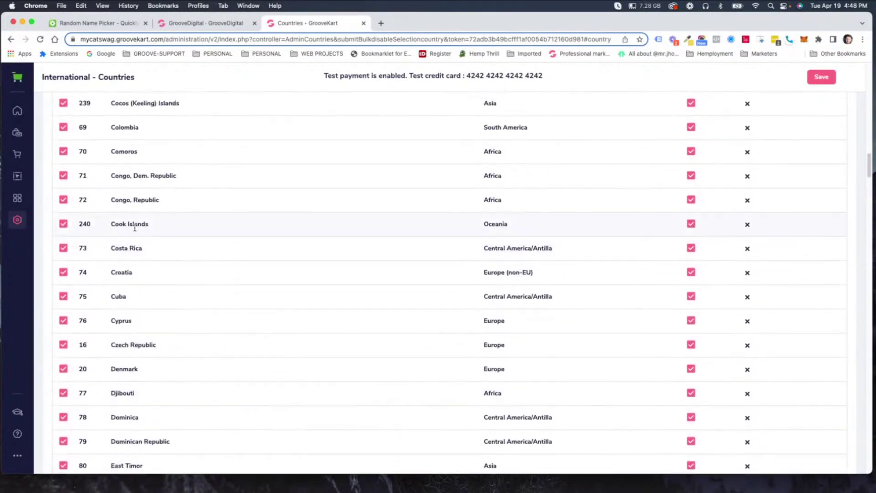
{"action": "left_click", "coordinate": [748, 132]}
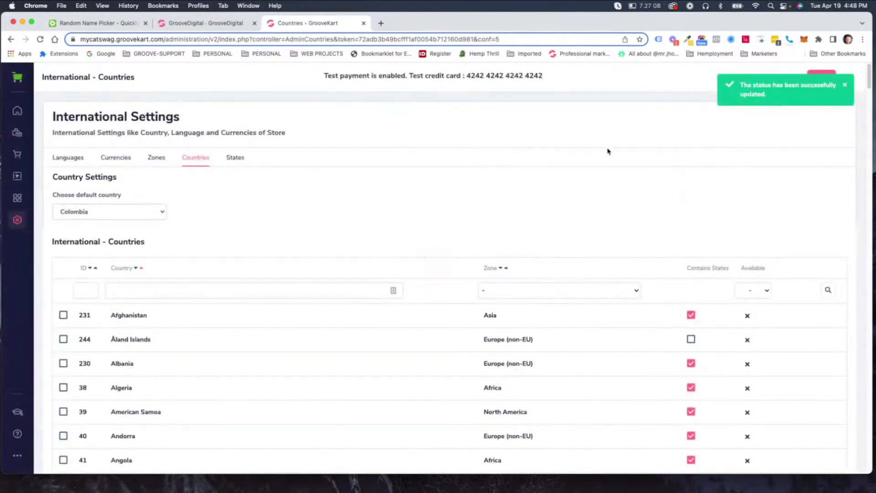
Scroll through the Countries list to check that only Colombia remains available.
{"action": "scroll", "coordinate": [618, 237], "scroll_direction": "down", "scroll_amount": 7}
{"action": "scroll", "coordinate": [744, 241], "scroll_direction": "down", "scroll_amount": 20}
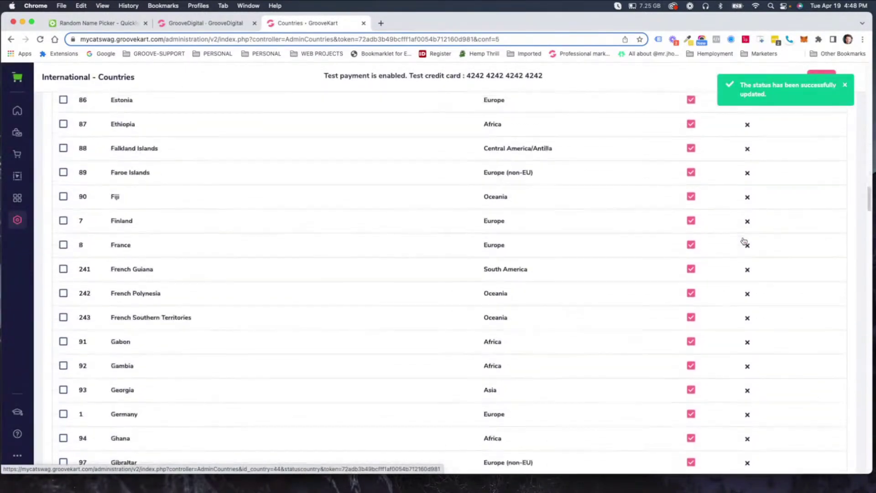
{"action": "scroll", "coordinate": [362, 197], "scroll_direction": "up", "scroll_amount": 5}
{"action": "scroll", "coordinate": [363, 200], "scroll_direction": "down", "scroll_amount": 3}
{"action": "scroll", "coordinate": [364, 199], "scroll_direction": "down", "scroll_amount": 19}
{"action": "scroll", "coordinate": [363, 200], "scroll_direction": "up", "scroll_amount": 6}
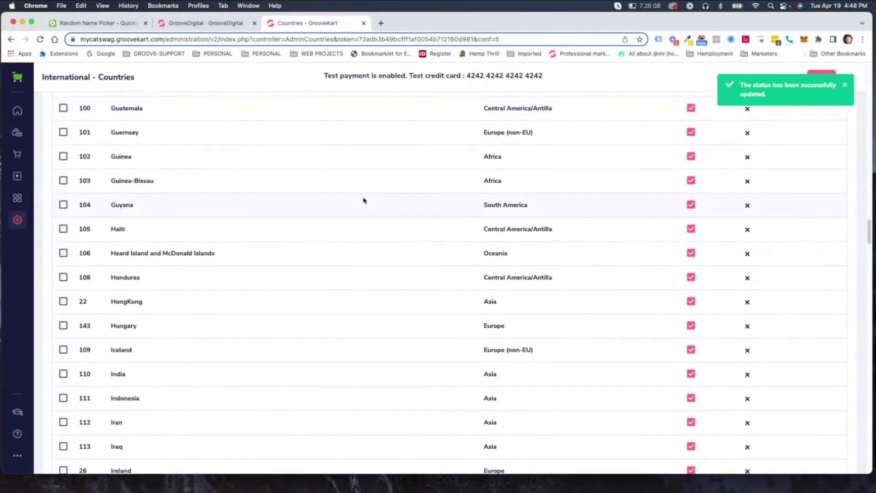
{"action": "scroll", "coordinate": [363, 199], "scroll_direction": "up", "scroll_amount": 3}
{"action": "scroll", "coordinate": [153, 145], "scroll_direction": "up", "scroll_amount": 2}
{"action": "scroll", "coordinate": [154, 146], "scroll_direction": "down", "scroll_amount": 3}
{"action": "scroll", "coordinate": [153, 145], "scroll_direction": "up", "scroll_amount": 10}
{"action": "scroll", "coordinate": [154, 145], "scroll_direction": "up", "scroll_amount": 5}
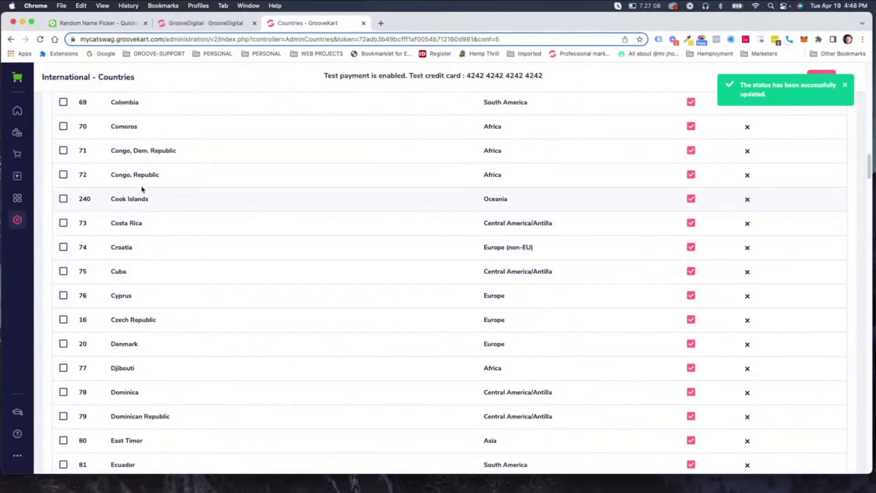
{"action": "scroll", "coordinate": [502, 137], "scroll_direction": "up", "scroll_amount": 1}
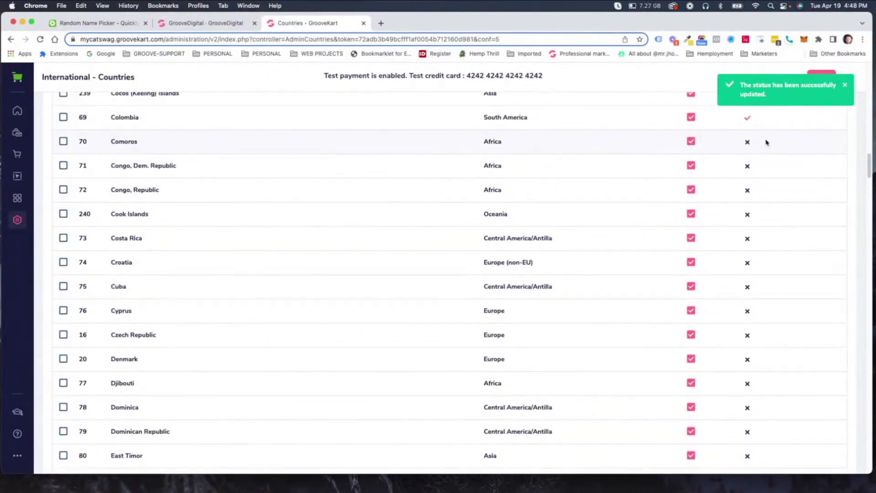
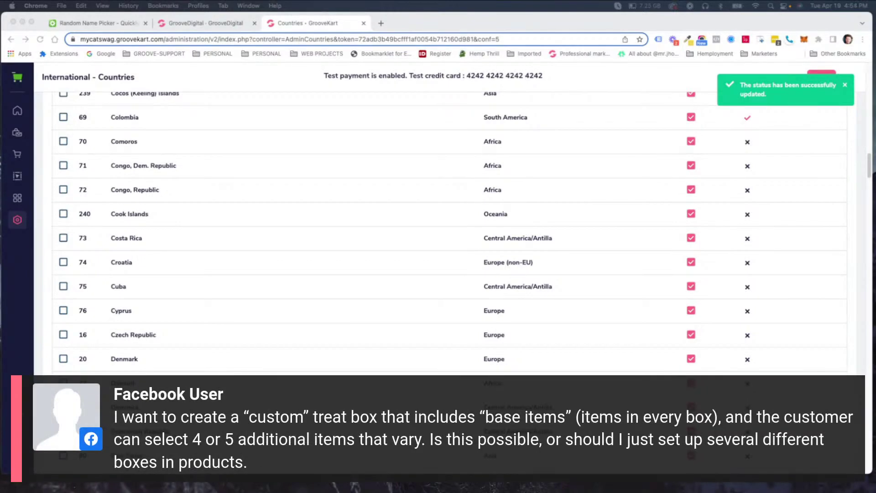
Bring the browser into focus and open the orders navigation panel in the GrooveKart sidebar.
{"action": "left_click", "coordinate": [28, 161]}
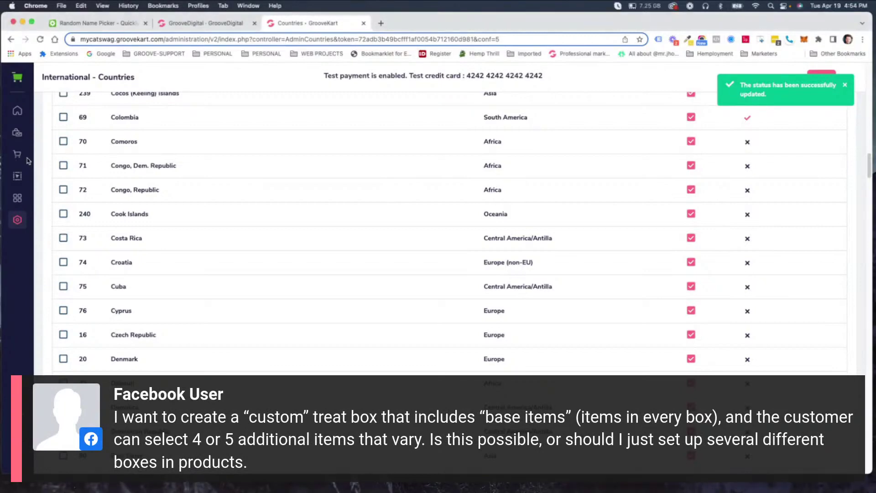
{"action": "left_click", "coordinate": [17, 156]}
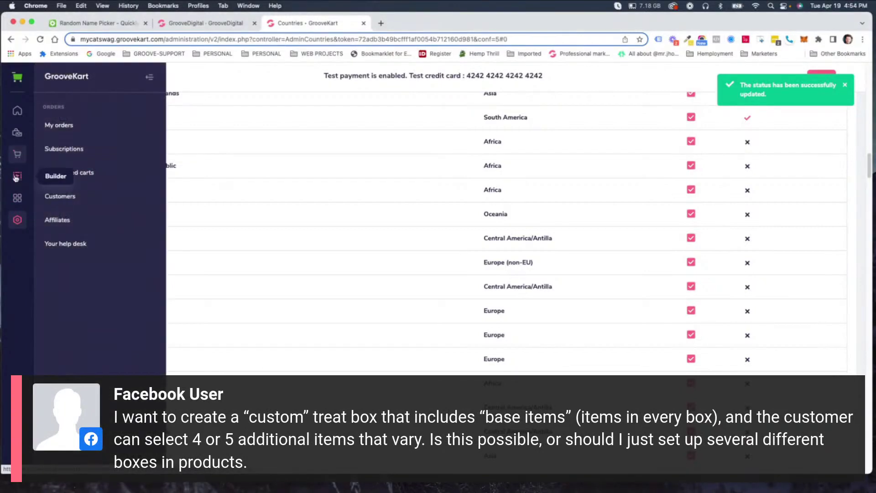
Go to Products > My products, dismiss the status notification, and begin a new product.
{"action": "left_click", "coordinate": [17, 132]}
{"action": "left_click", "coordinate": [62, 125]}
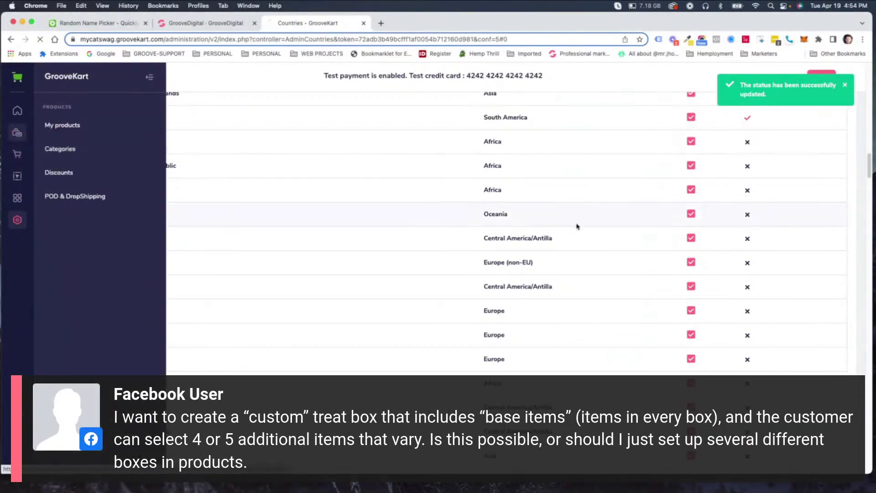
{"action": "left_click", "coordinate": [846, 86]}
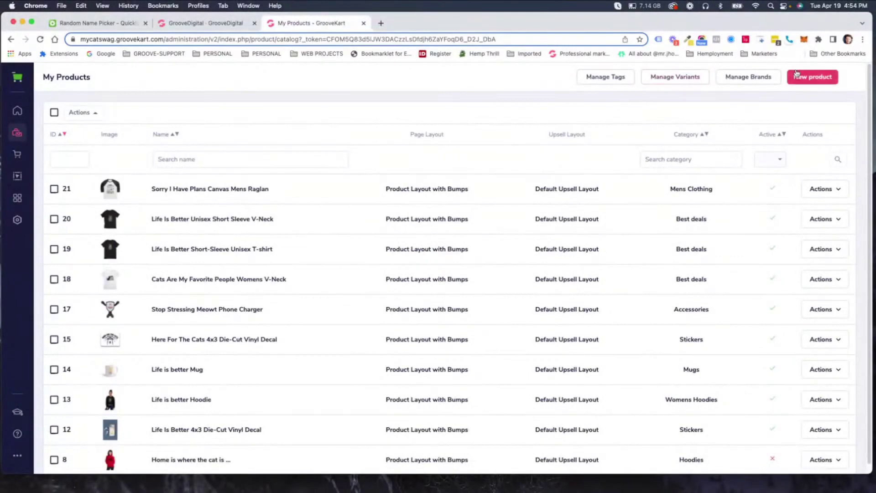
{"action": "left_click", "coordinate": [808, 79]}
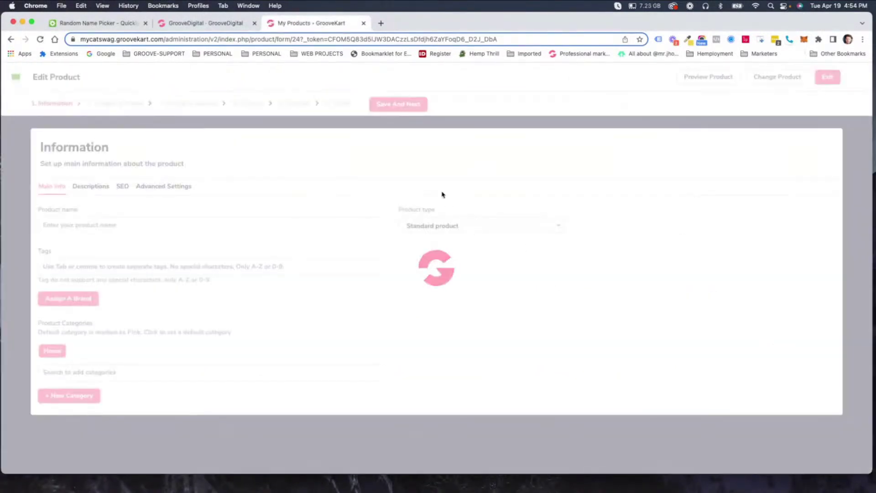
Enter 'Treat Box 1' as the product name.
{"action": "left_click", "coordinate": [106, 227]}
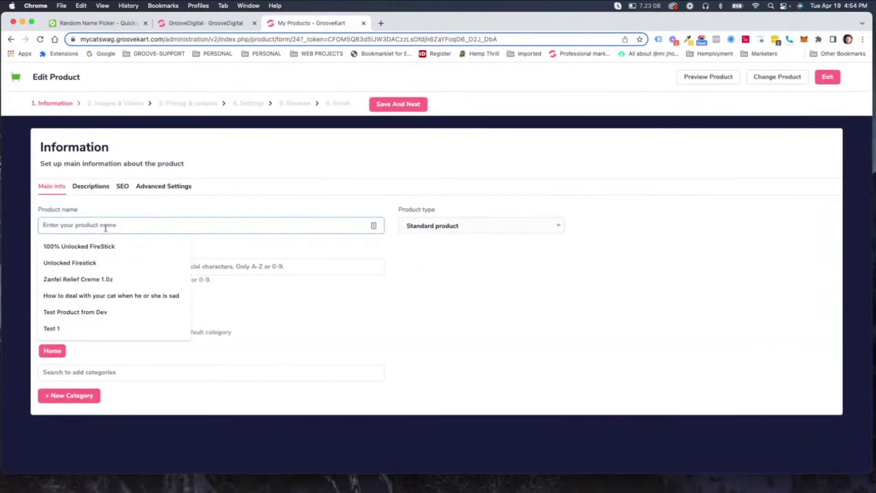
{"action": "type", "text": "Trai"}
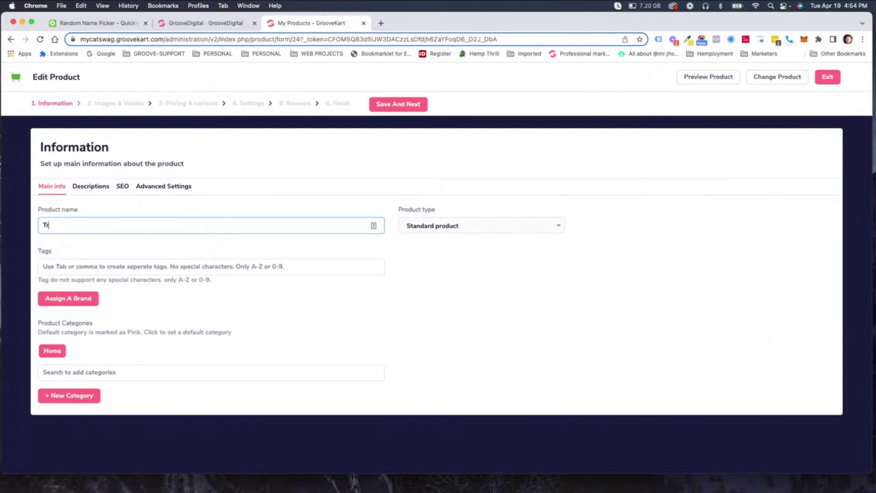
{"action": "key", "text": "BackSpace"}
{"action": "key", "text": "BackSpace"}
{"action": "type", "text": "eat Box 1"}
{"action": "key", "text": "Tab"}
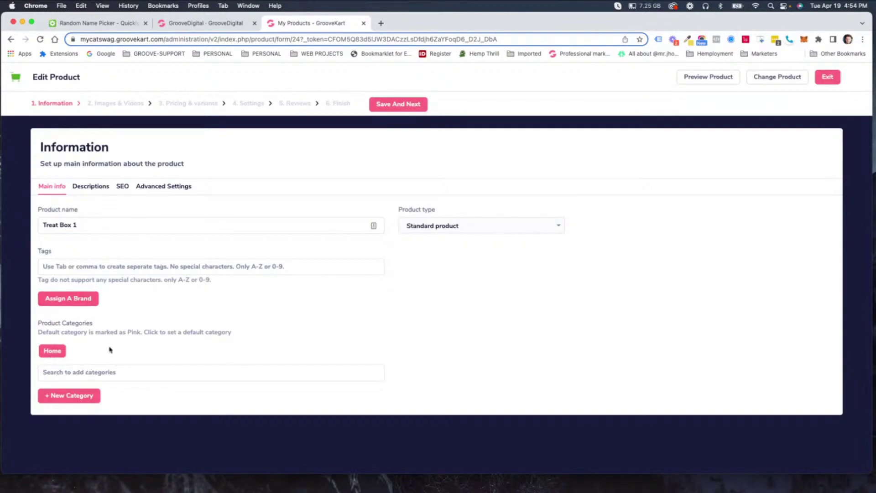
{"action": "left_click", "coordinate": [406, 106]}
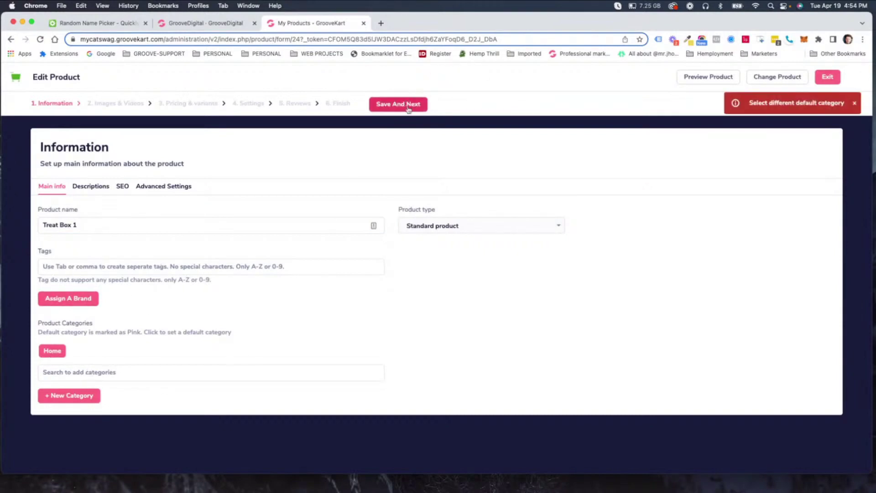
Add Best deals as the product's default category and save the information step.
{"action": "left_click", "coordinate": [69, 373]}
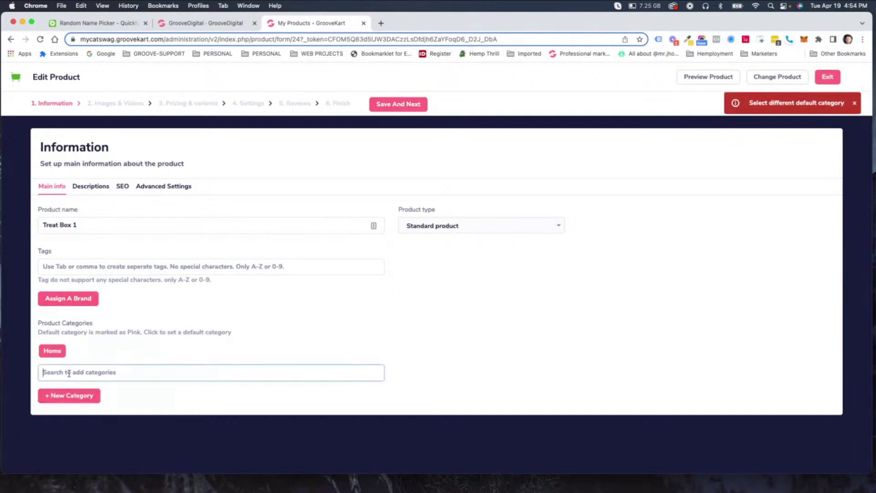
{"action": "type", "text": "New"}
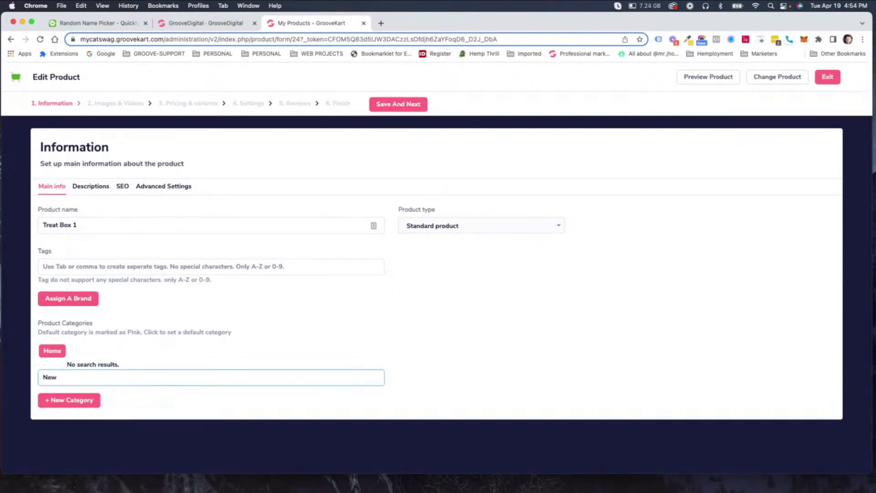
{"action": "key", "text": "BackSpace"}
{"action": "key", "text": "BackSpace"}
{"action": "key", "text": "BackSpace"}
{"action": "type", "text": "A"}
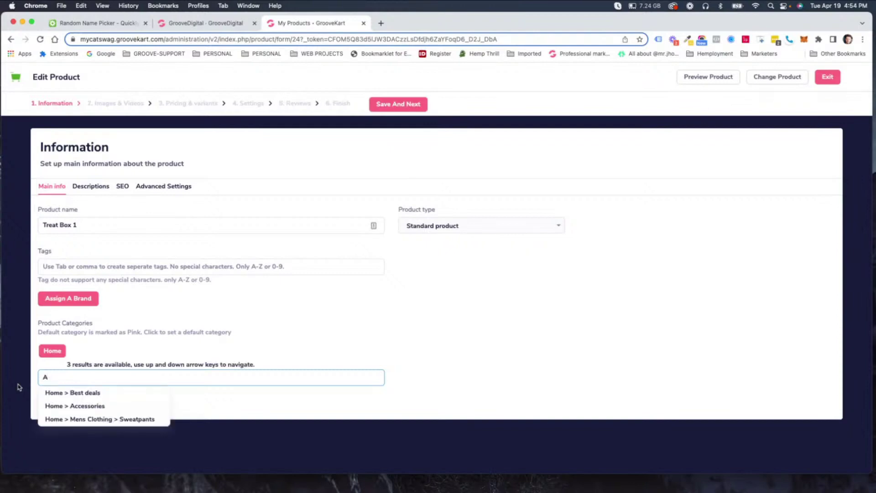
{"action": "left_click", "coordinate": [68, 392]}
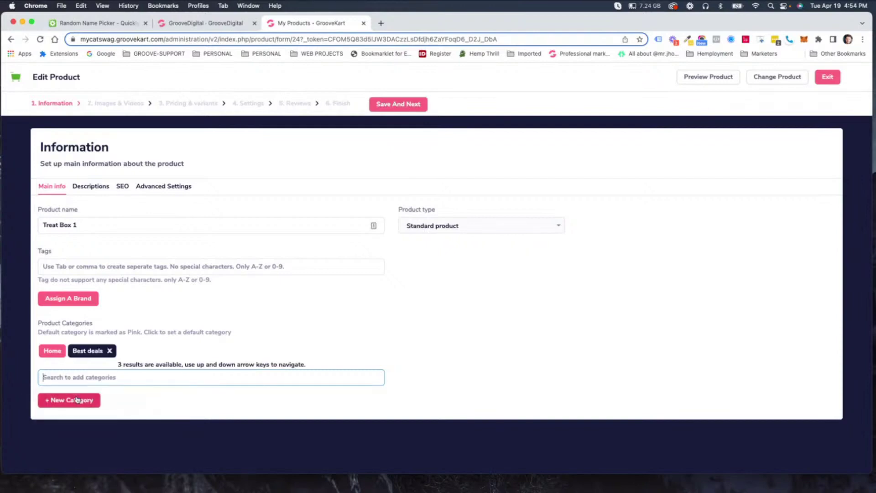
{"action": "left_click", "coordinate": [89, 352]}
{"action": "left_click", "coordinate": [410, 107]}
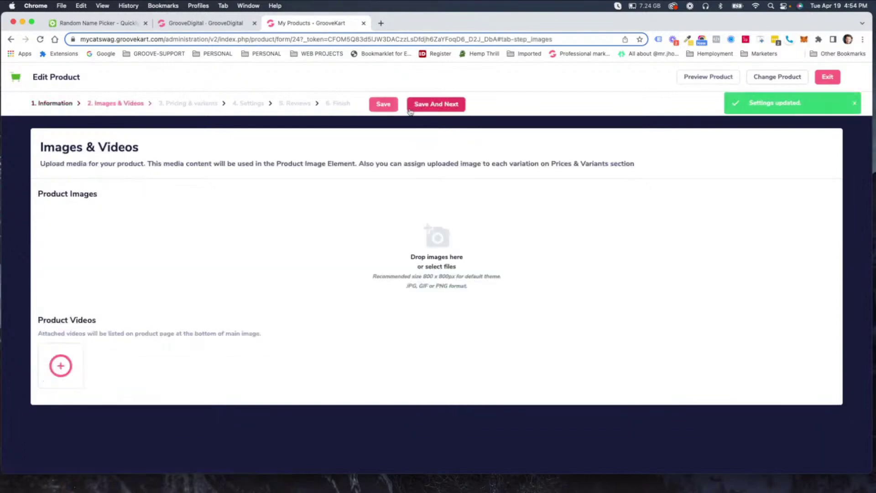
Create a variant group named 'Product 1' displayed as radio buttons.
{"action": "left_click", "coordinate": [437, 106]}
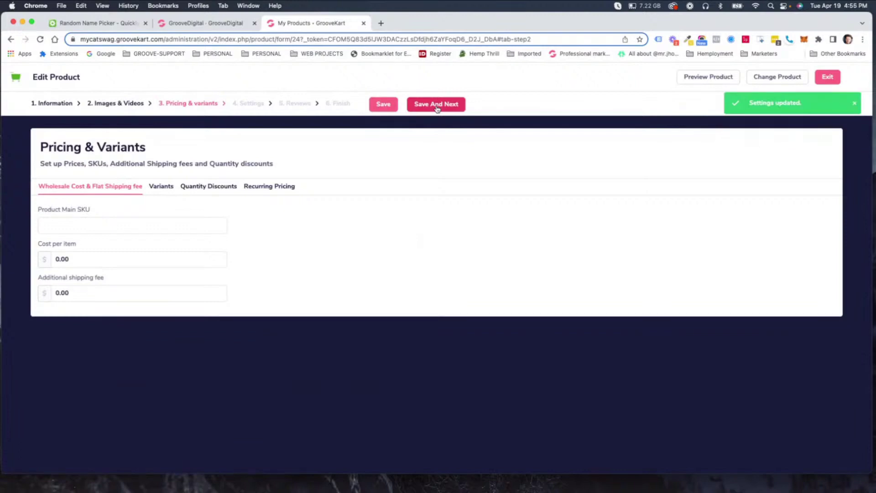
{"action": "left_click", "coordinate": [164, 182]}
{"action": "left_click", "coordinate": [86, 320]}
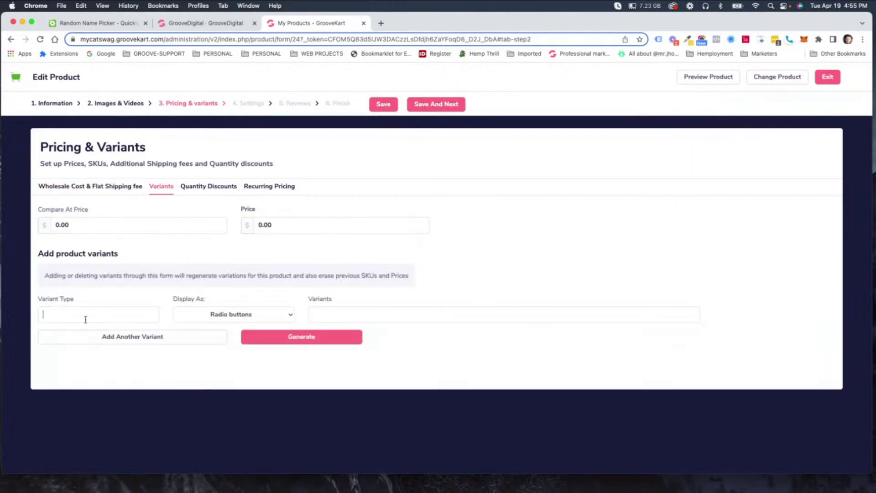
{"action": "type", "text": "Product 1"}
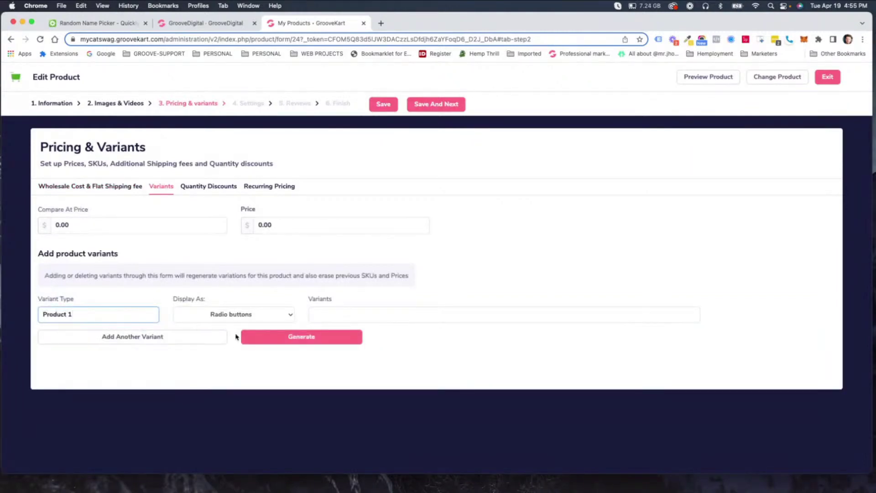
{"action": "left_click", "coordinate": [238, 316]}
{"action": "left_click", "coordinate": [224, 315]}
Add the options TV Set, Radio, perfume and car to Product 1.
{"action": "left_click", "coordinate": [355, 315]}
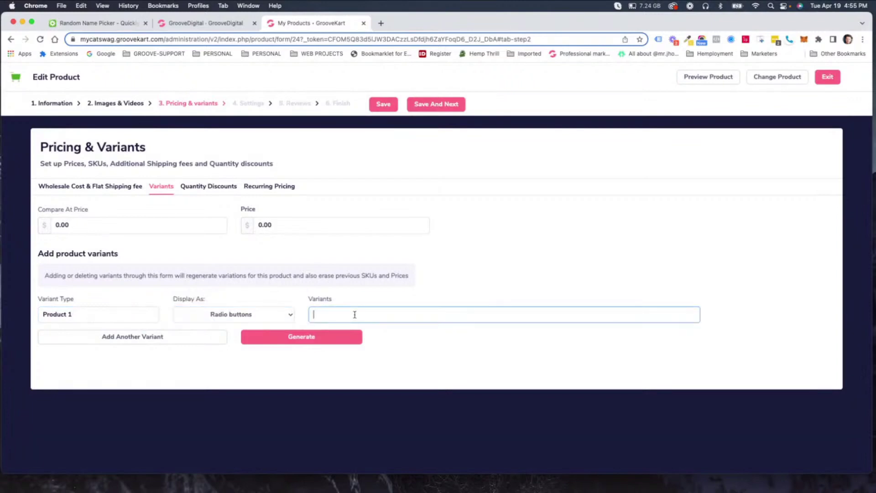
{"action": "type", "text": "TV Set"}
{"action": "key", "text": "Return"}
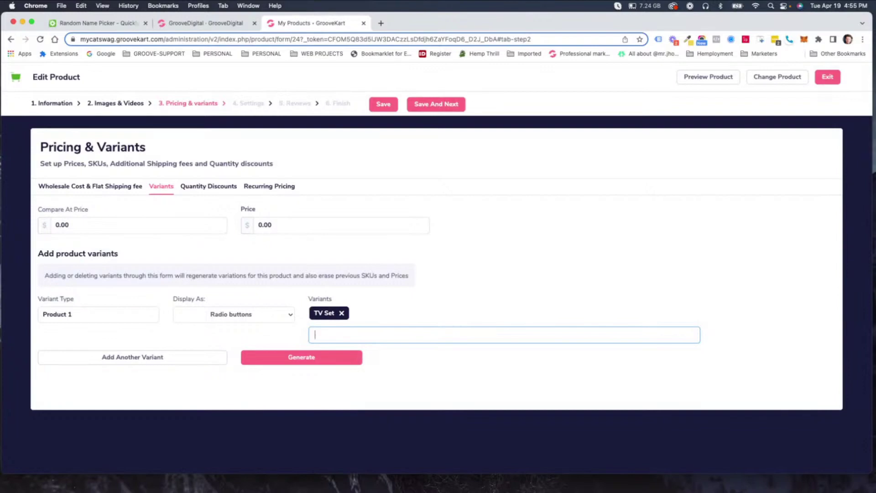
{"action": "type", "text": "Radio"}
{"action": "key", "text": "Return"}
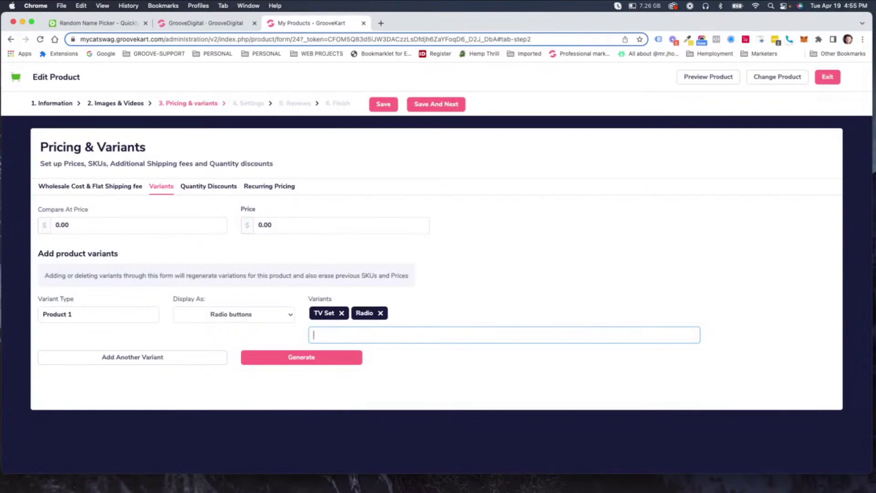
{"action": "type", "text": "perfume"}
{"action": "key", "text": "Return"}
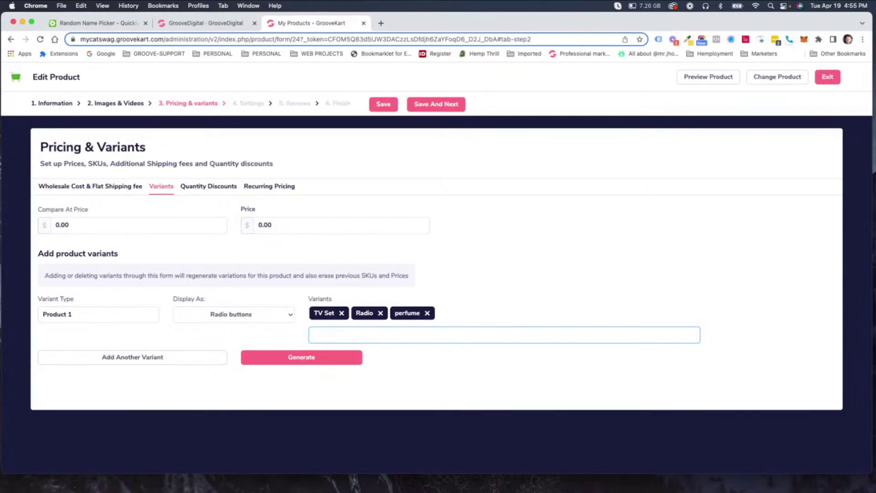
{"action": "type", "text": "car"}
{"action": "key", "text": "Return"}
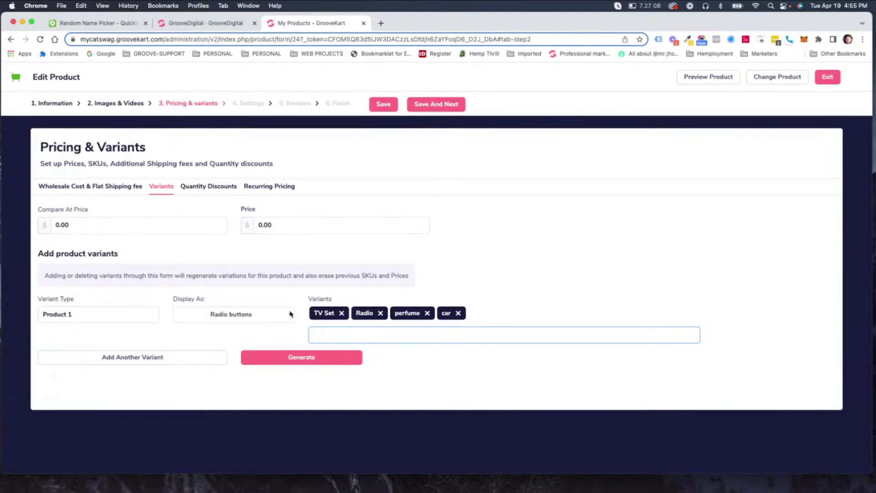
Add a second variant group named Product 2, keeping radio-button display.
{"action": "left_click", "coordinate": [145, 358]}
{"action": "left_click", "coordinate": [68, 373]}
{"action": "type", "text": "Product"}
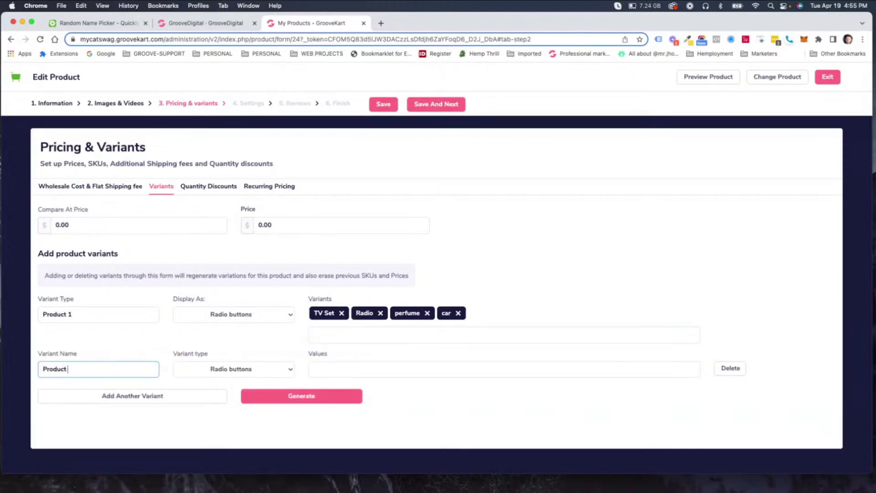
{"action": "type", "text": " 12"}
{"action": "key", "text": "Tab"}
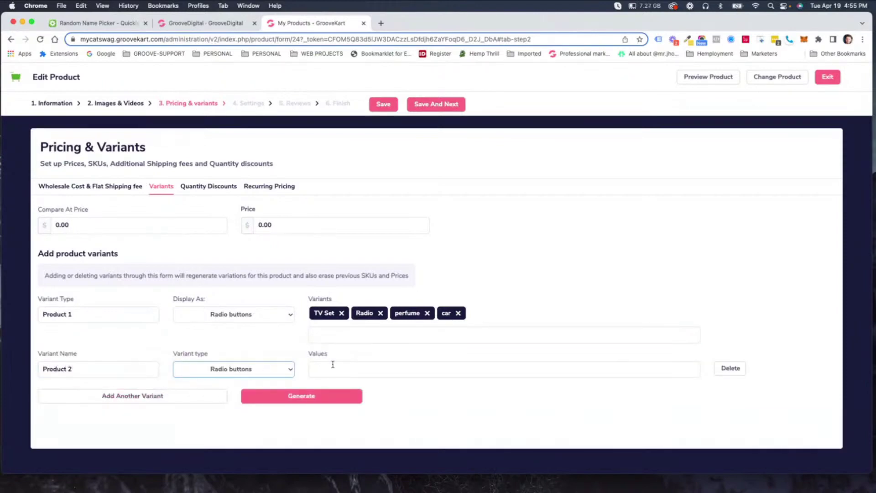
Give Product 2 the options bike, plane, boat and harley, then generate the variations.
{"action": "left_click", "coordinate": [333, 364]}
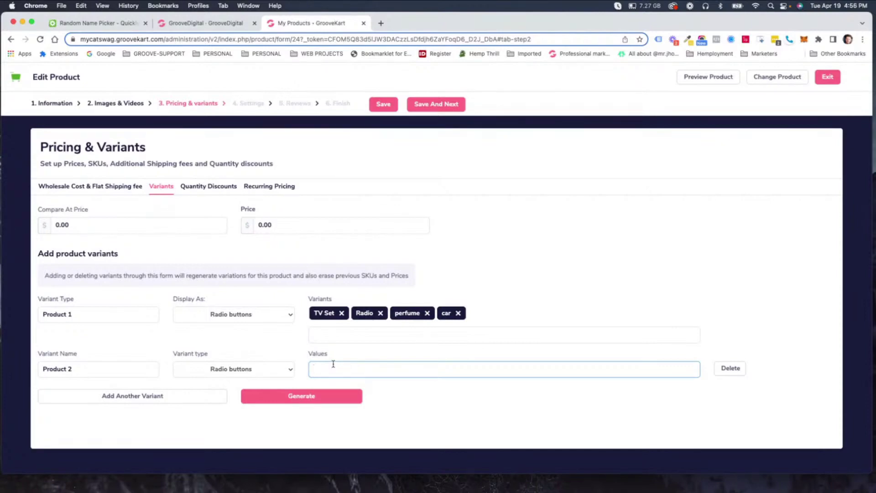
{"action": "type", "text": "bike"}
{"action": "key", "text": "Return"}
{"action": "type", "text": "plan"}
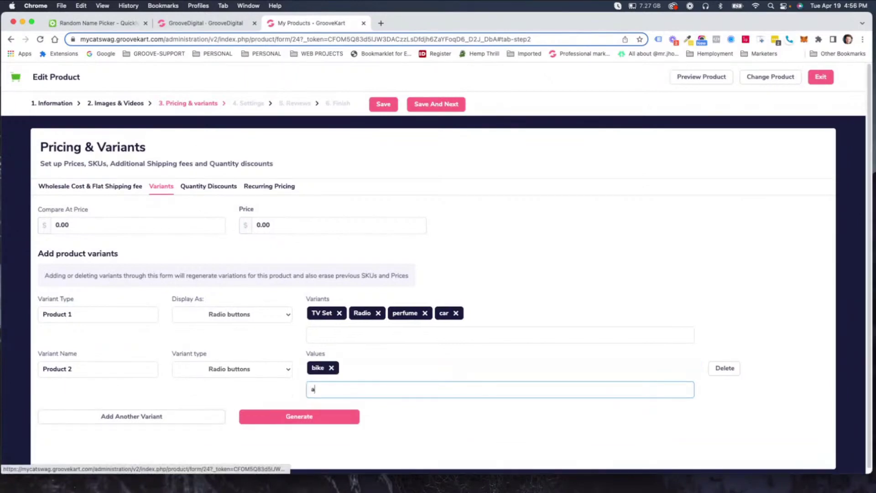
{"action": "type", "text": "e"}
{"action": "key", "text": "Return"}
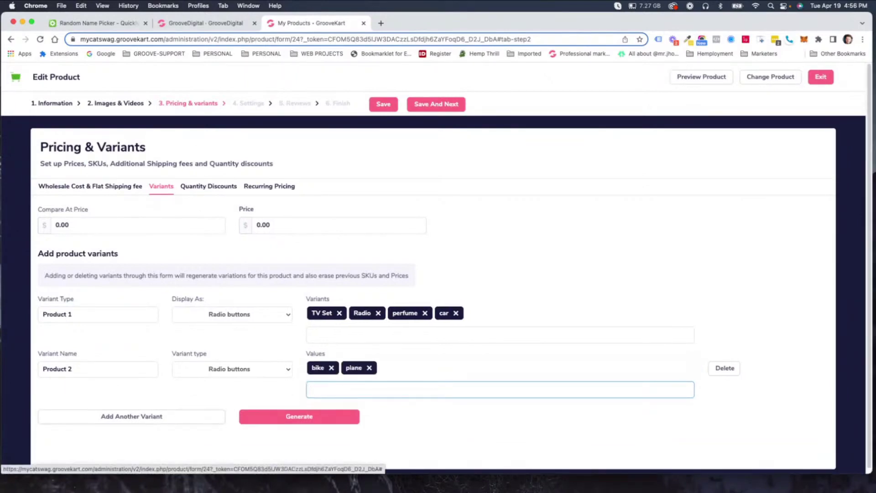
{"action": "type", "text": "boat"}
{"action": "key", "text": "Return"}
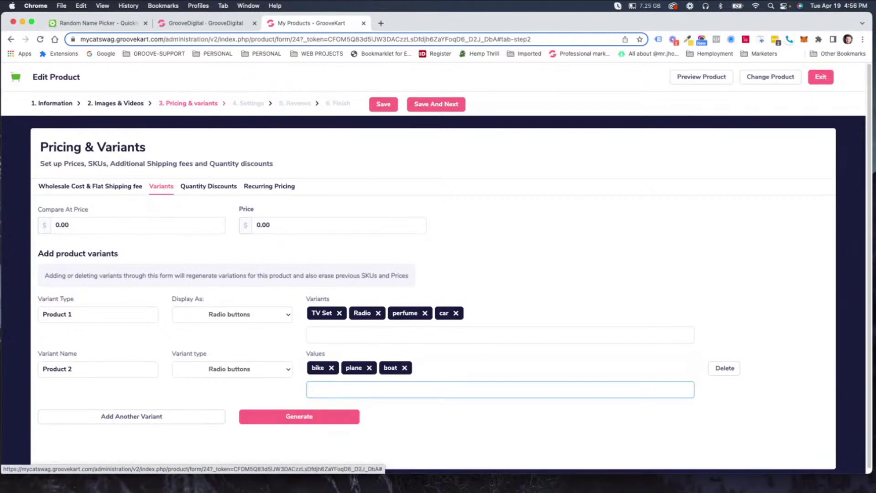
{"action": "type", "text": "harley davdson"}
{"action": "key", "text": "BackSpace"}
{"action": "key", "text": "BackSpace"}
{"action": "key", "text": "BackSpace"}
{"action": "key", "text": "BackSpace"}
{"action": "type", "text": "iso"}
{"action": "key", "text": "BackSpace"}
{"action": "key", "text": "BackSpace"}
{"action": "key", "text": "BackSpace"}
{"action": "key", "text": "BackSpace"}
{"action": "key", "text": "BackSpace"}
{"action": "key", "text": "BackSpace"}
{"action": "key", "text": "BackSpace"}
{"action": "key", "text": "Return"}
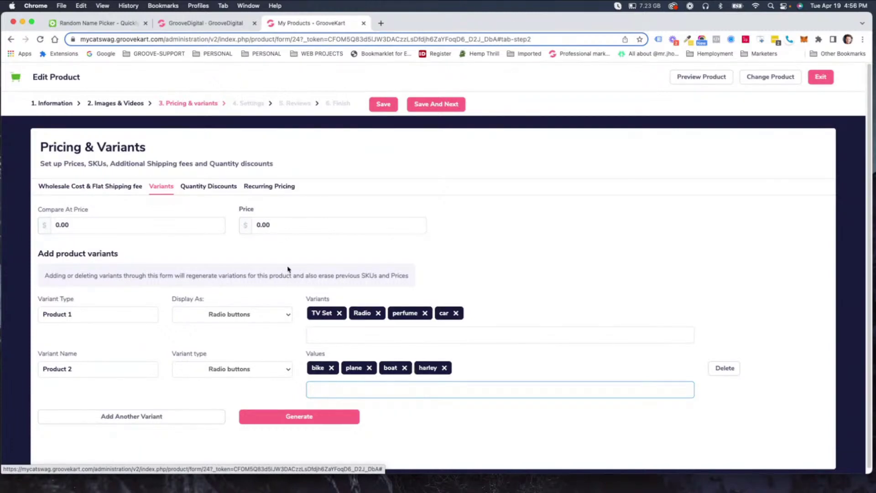
{"action": "left_click", "coordinate": [293, 420]}
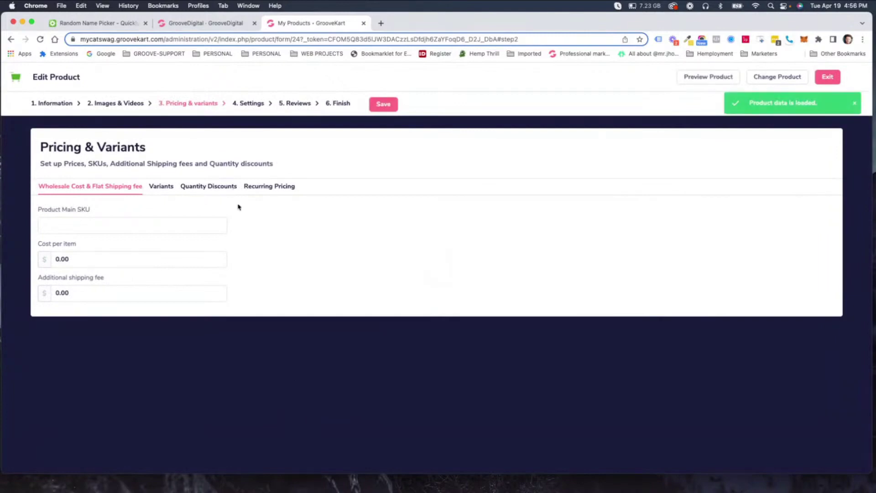
Review the Available variations table pairing each Product 1 option with each Product 2 option at 0.00.
{"action": "left_click", "coordinate": [161, 186]}
{"action": "scroll", "coordinate": [392, 329], "scroll_direction": "down", "scroll_amount": 8}
{"action": "scroll", "coordinate": [196, 258], "scroll_direction": "down", "scroll_amount": 5}
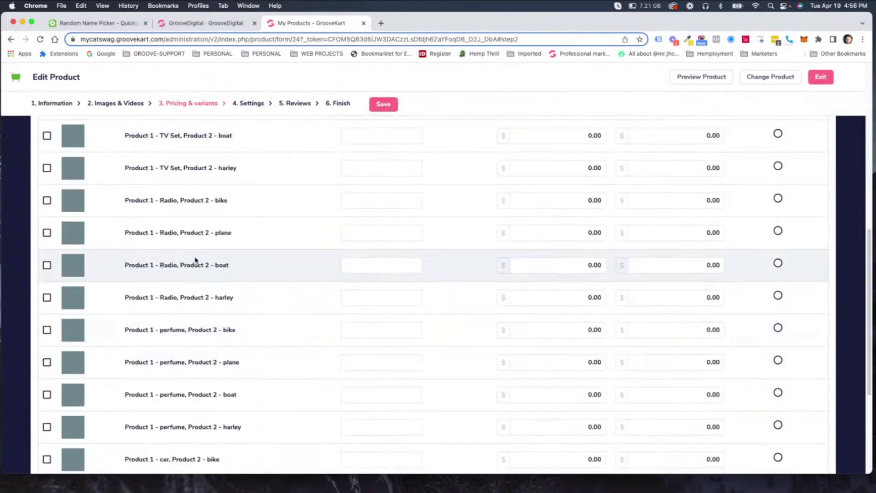
{"action": "scroll", "coordinate": [256, 357], "scroll_direction": "up", "scroll_amount": 15}
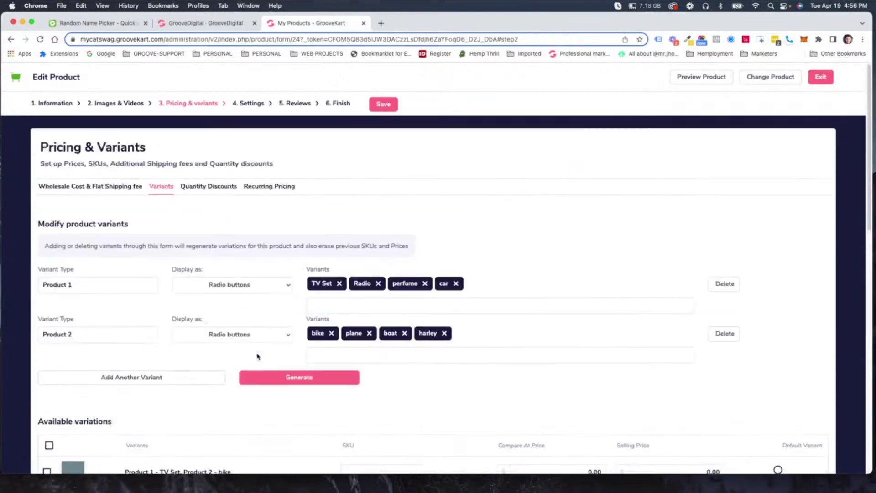
{"action": "scroll", "coordinate": [330, 336], "scroll_direction": "down", "scroll_amount": 10}
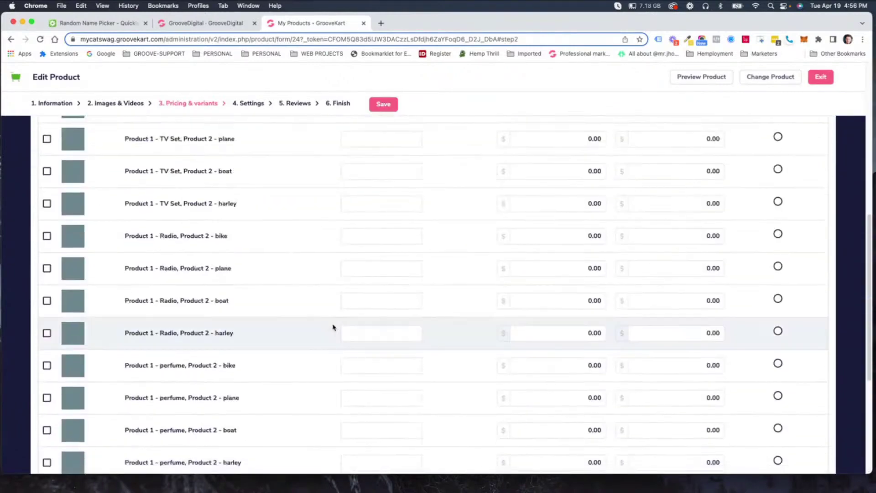
{"action": "scroll", "coordinate": [334, 327], "scroll_direction": "down", "scroll_amount": 1}
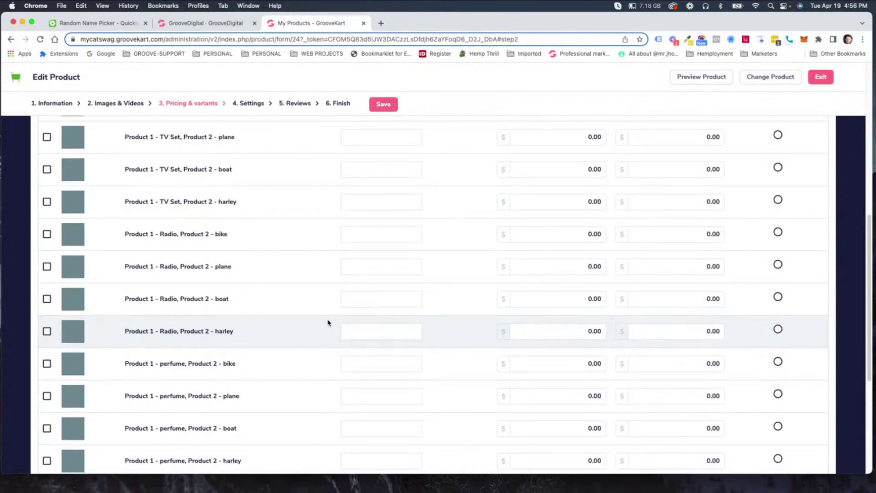
{"action": "scroll", "coordinate": [327, 319], "scroll_direction": "up", "scroll_amount": 6}
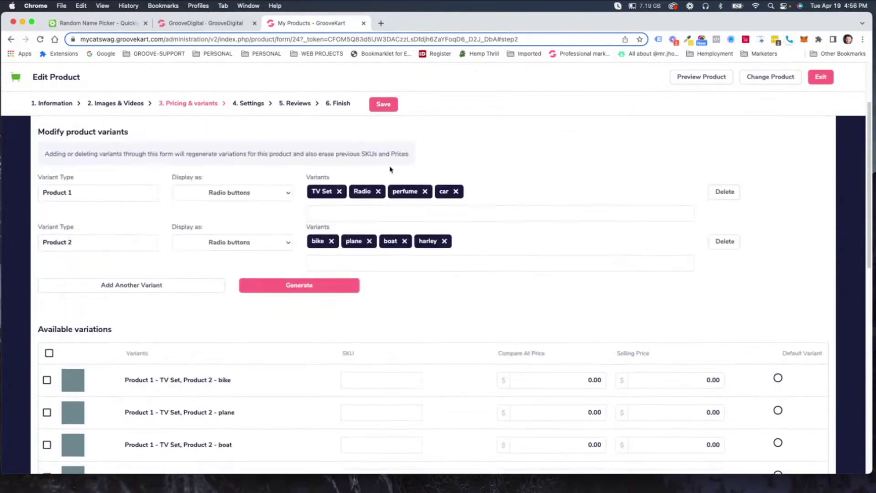
Choose Default Product Layout 2 as the product template and save the settings.
{"action": "left_click", "coordinate": [251, 106]}
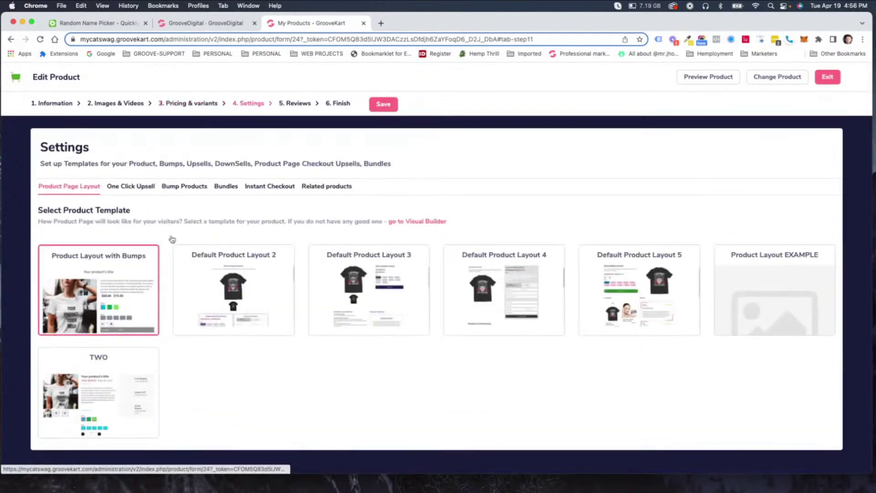
{"action": "left_click", "coordinate": [256, 297]}
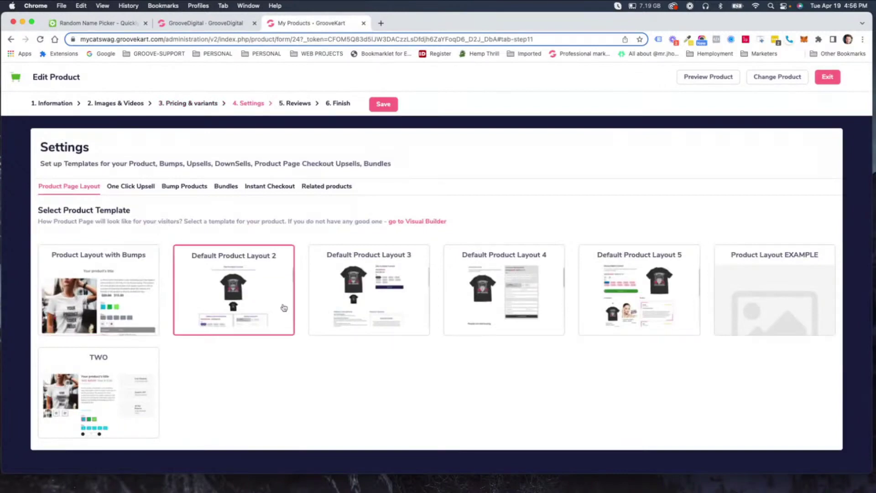
{"action": "left_click", "coordinate": [383, 102]}
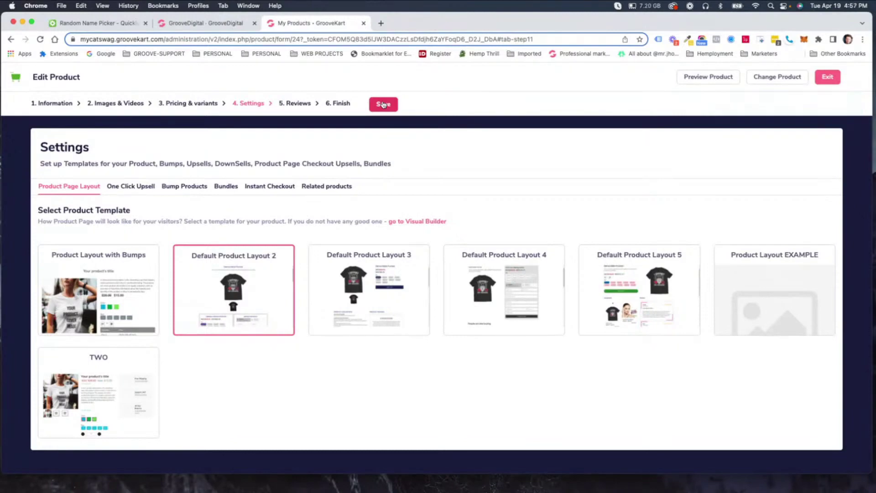
{"action": "left_click", "coordinate": [383, 104]}
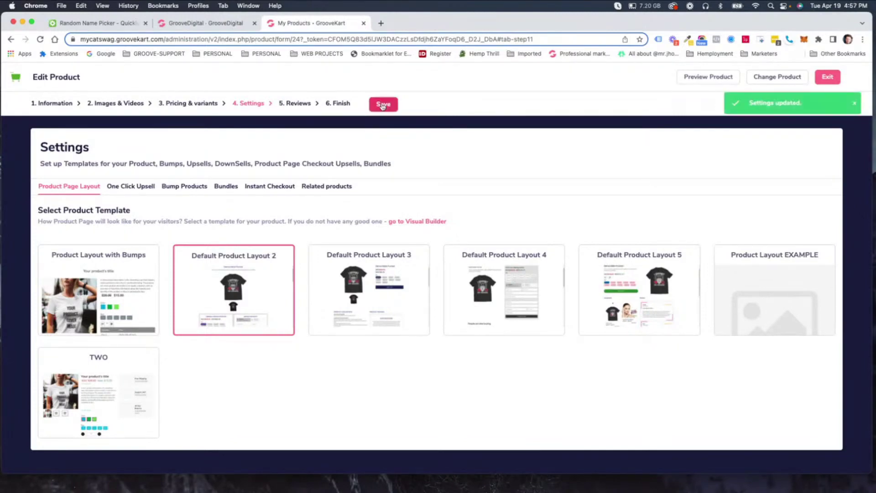
{"action": "left_click", "coordinate": [292, 107]}
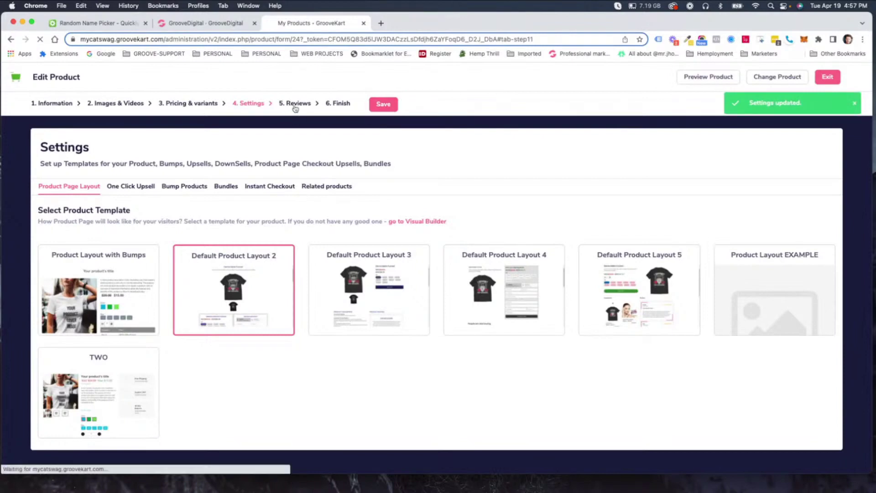
Switch on 'Display product on website' in the Finish step and preview Treat Box 1 on the storefront.
{"action": "left_click", "coordinate": [389, 105]}
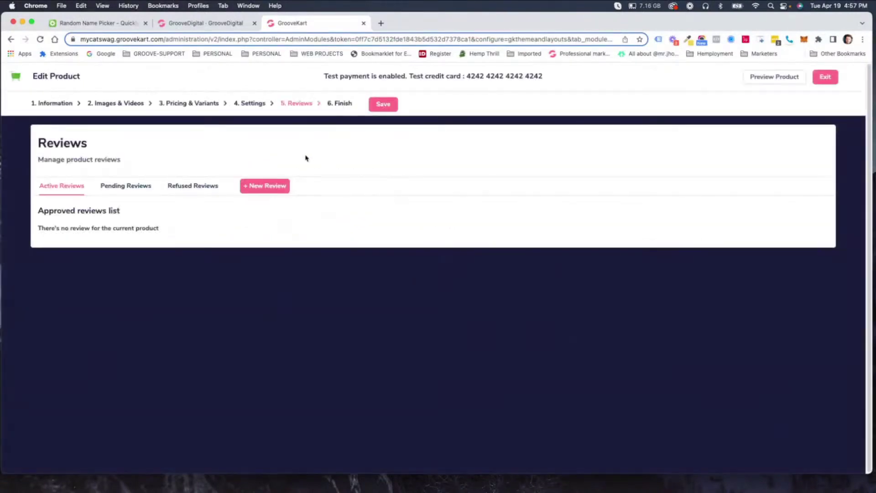
{"action": "left_click", "coordinate": [340, 105]}
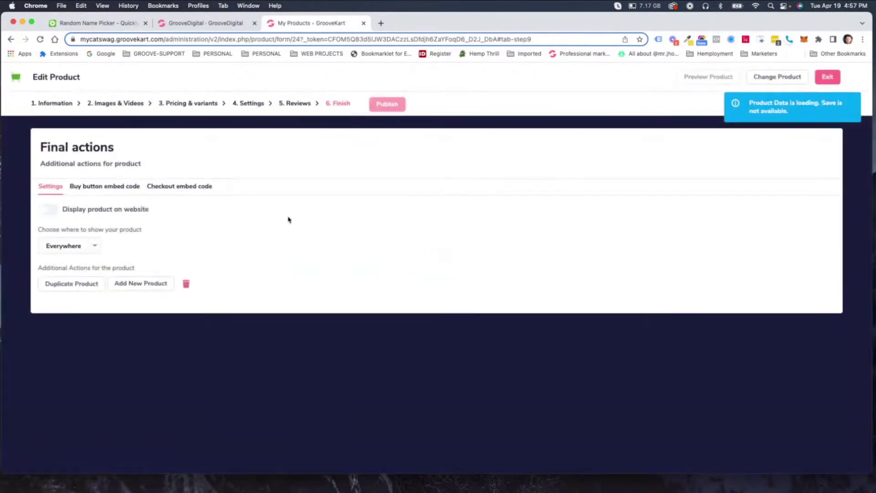
{"action": "left_click", "coordinate": [44, 212]}
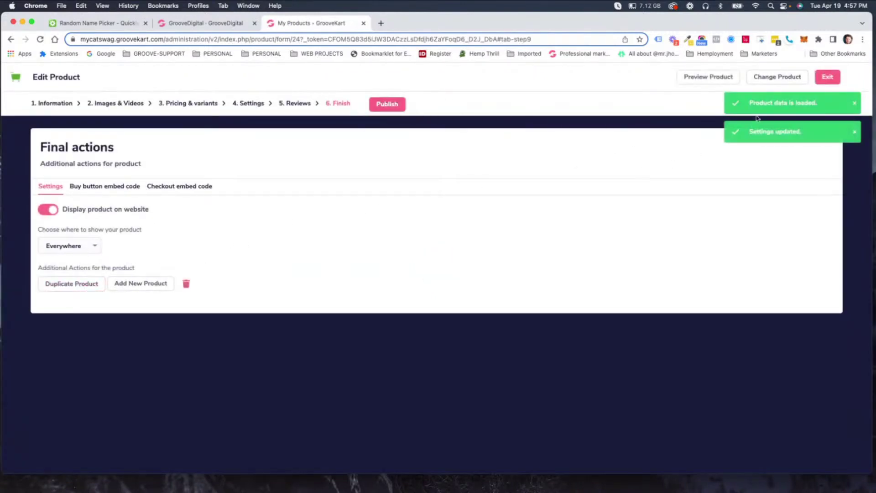
{"action": "left_click", "coordinate": [707, 78]}
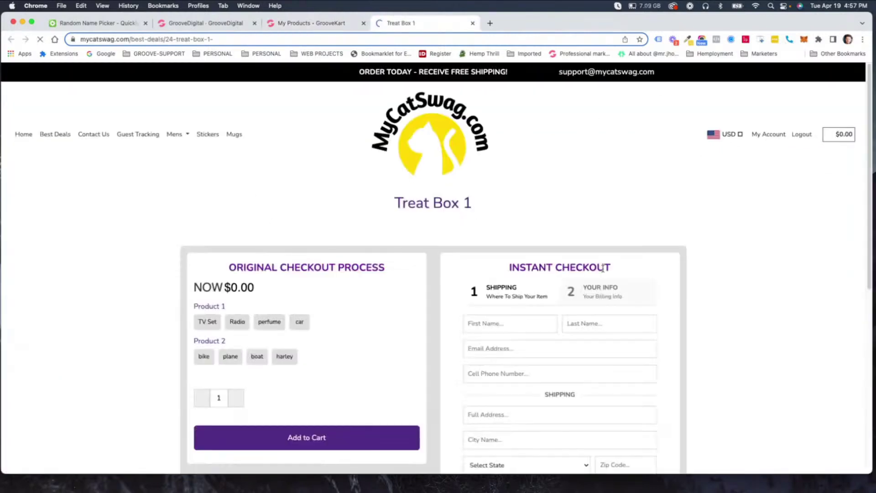
Select the Radio option under Product 1 and the boat option under Product 2.
{"action": "scroll", "coordinate": [525, 260], "scroll_direction": "down", "scroll_amount": 5}
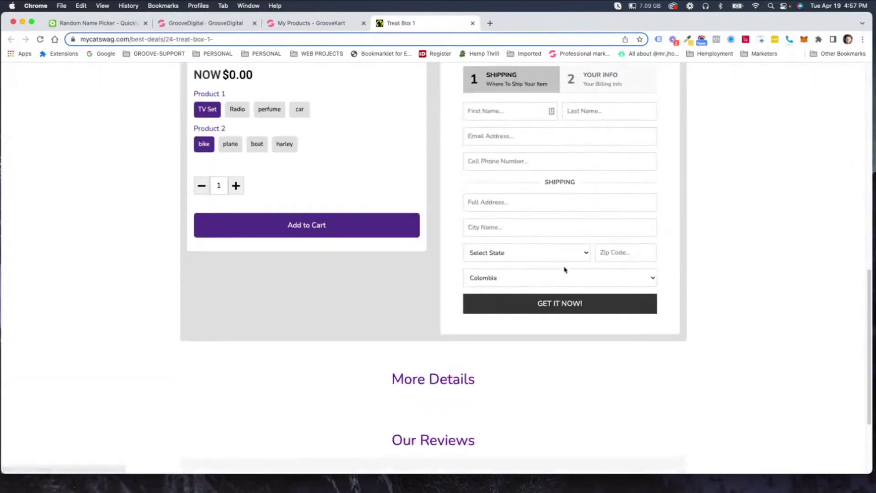
{"action": "scroll", "coordinate": [565, 254], "scroll_direction": "up", "scroll_amount": 2}
{"action": "scroll", "coordinate": [564, 254], "scroll_direction": "up", "scroll_amount": 6}
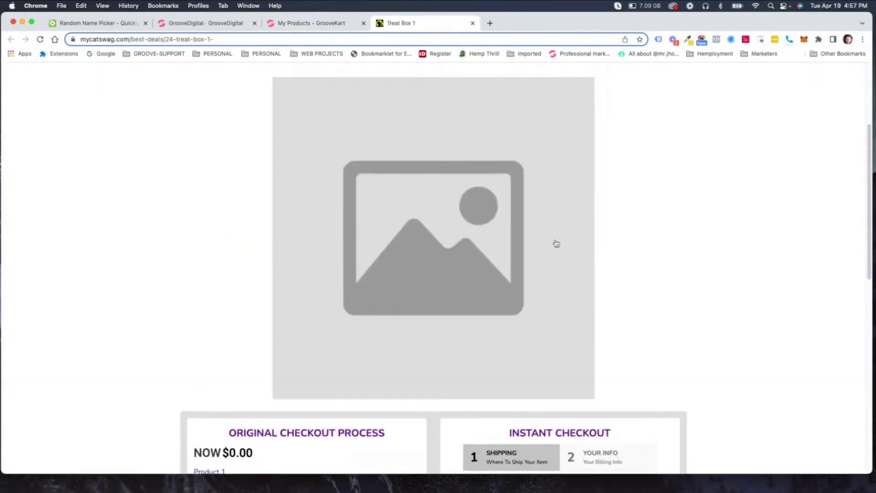
{"action": "scroll", "coordinate": [561, 313], "scroll_direction": "up", "scroll_amount": 3}
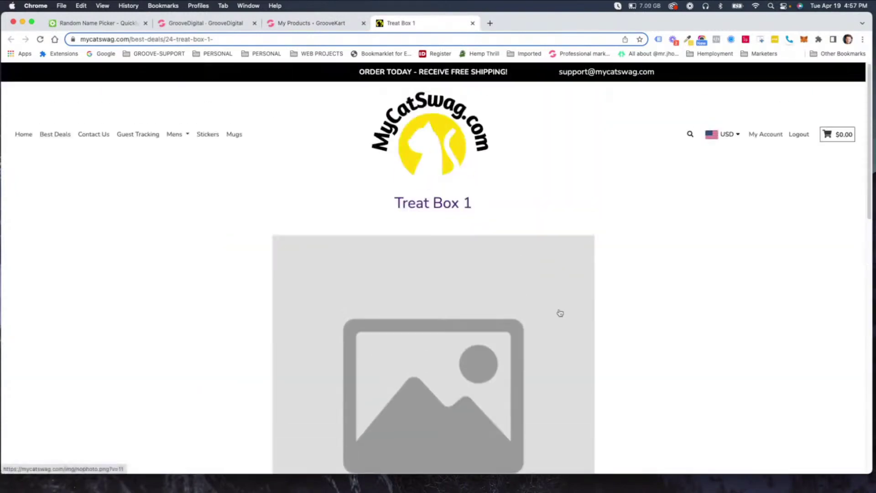
{"action": "scroll", "coordinate": [559, 313], "scroll_direction": "down", "scroll_amount": 9}
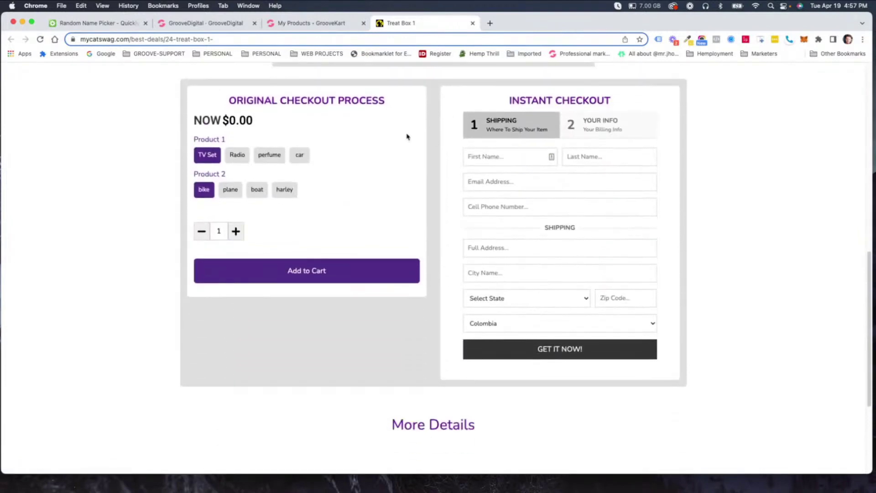
{"action": "scroll", "coordinate": [508, 254], "scroll_direction": "up", "scroll_amount": 9}
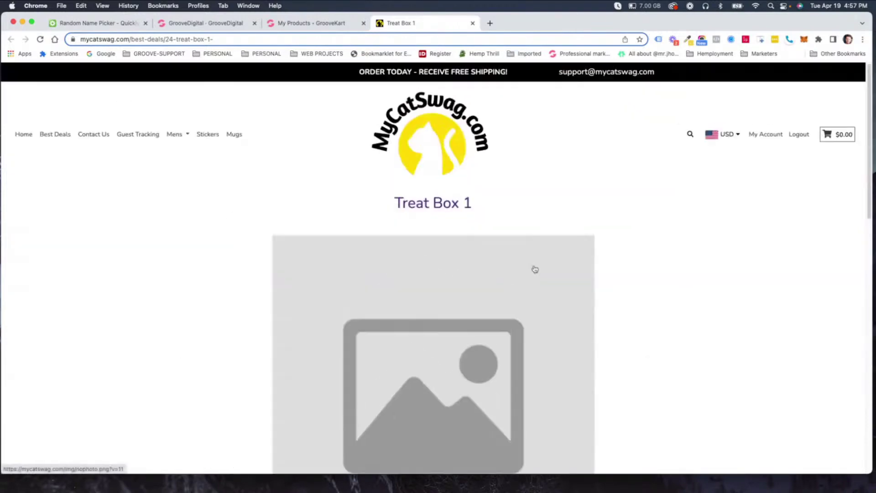
{"action": "scroll", "coordinate": [534, 270], "scroll_direction": "down", "scroll_amount": 6}
{"action": "scroll", "coordinate": [537, 272], "scroll_direction": "down", "scroll_amount": 2}
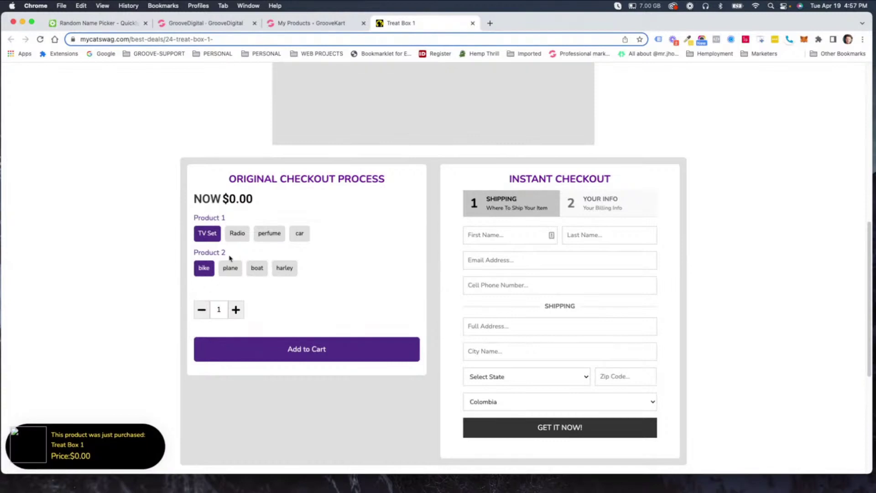
{"action": "left_click", "coordinate": [233, 238]}
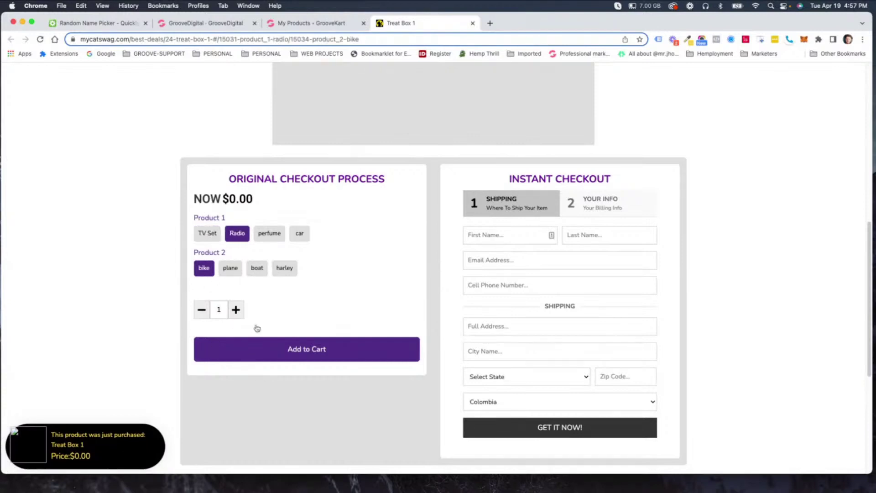
{"action": "left_click", "coordinate": [257, 269]}
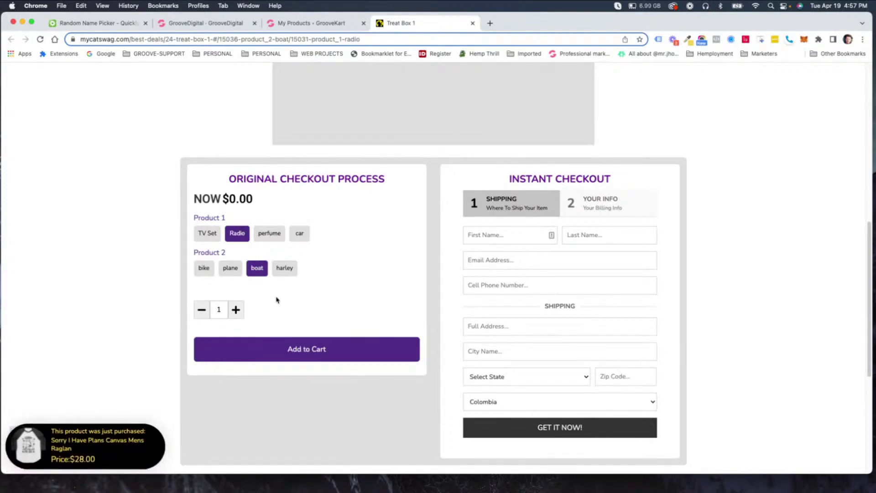
Add the Radio/boat Treat Box 1 to the cart, proceed through checkout, then return to the admin tab.
{"action": "left_click", "coordinate": [301, 353]}
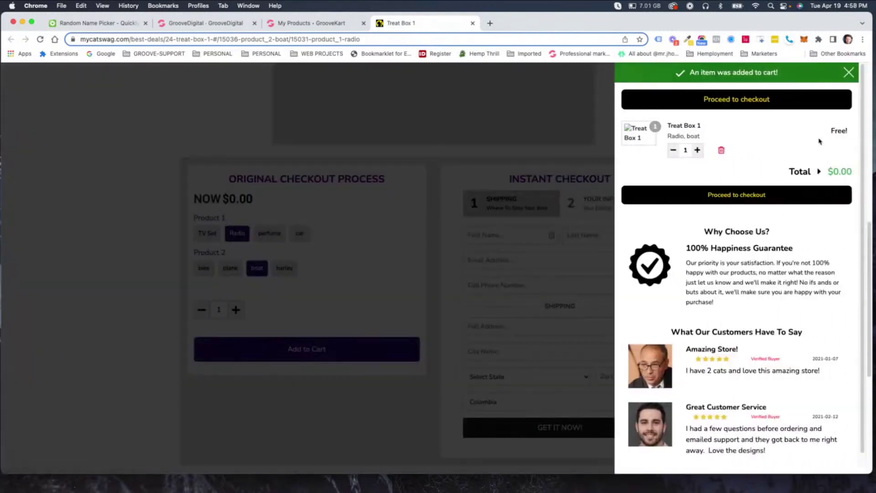
{"action": "left_click", "coordinate": [751, 196]}
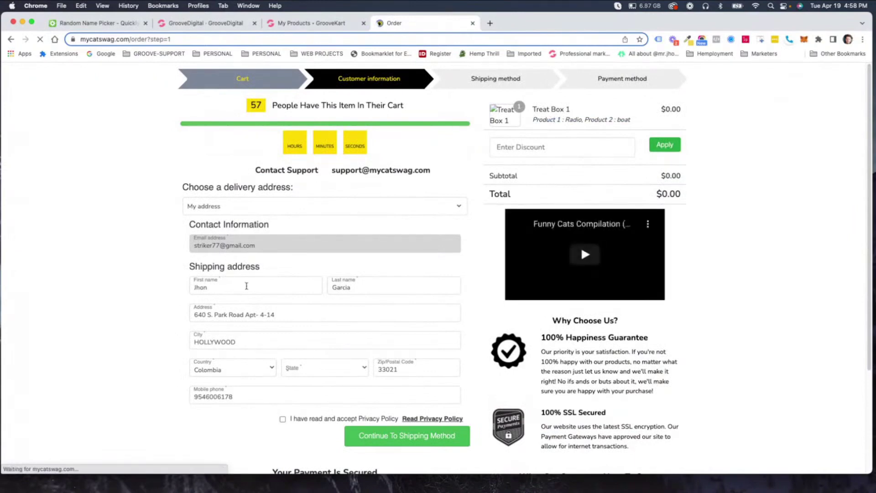
{"action": "left_click", "coordinate": [383, 434]}
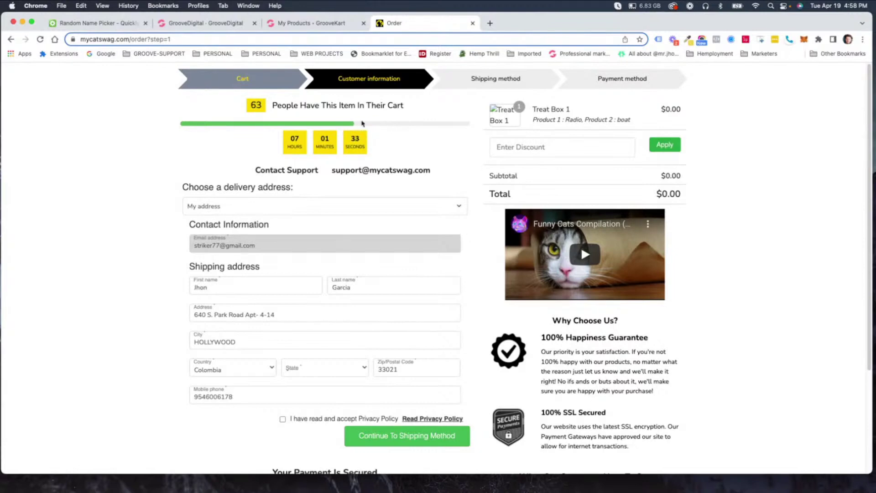
{"action": "left_click", "coordinate": [303, 22]}
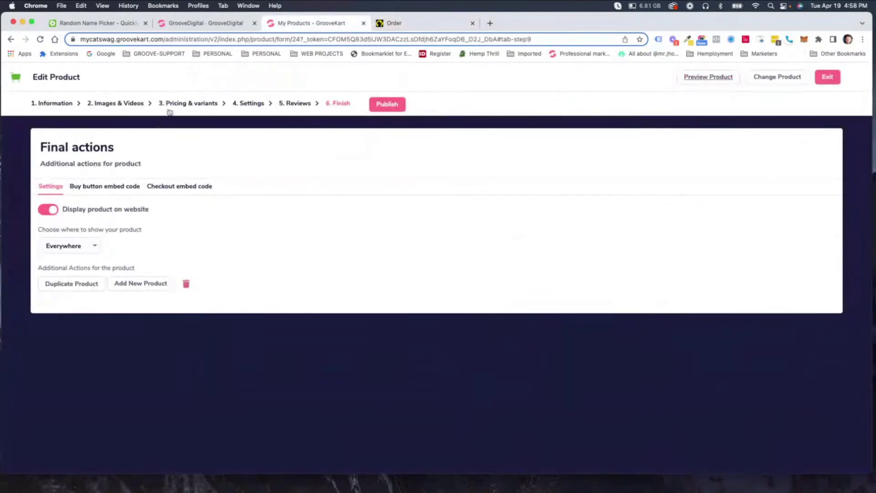
Go back to Pricing & Variants' Variants list and select the first variation's 0.00 selling price.
{"action": "left_click", "coordinate": [170, 108]}
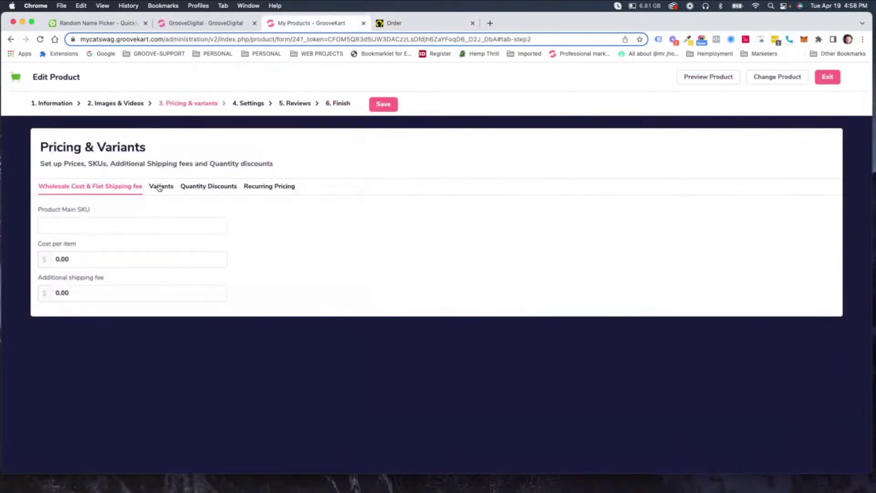
{"action": "left_click", "coordinate": [160, 188]}
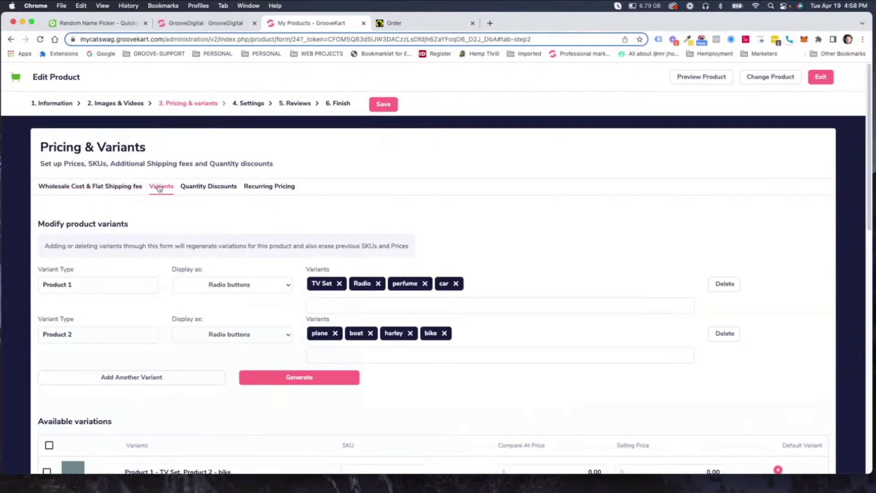
{"action": "scroll", "coordinate": [705, 230], "scroll_direction": "down", "scroll_amount": 5}
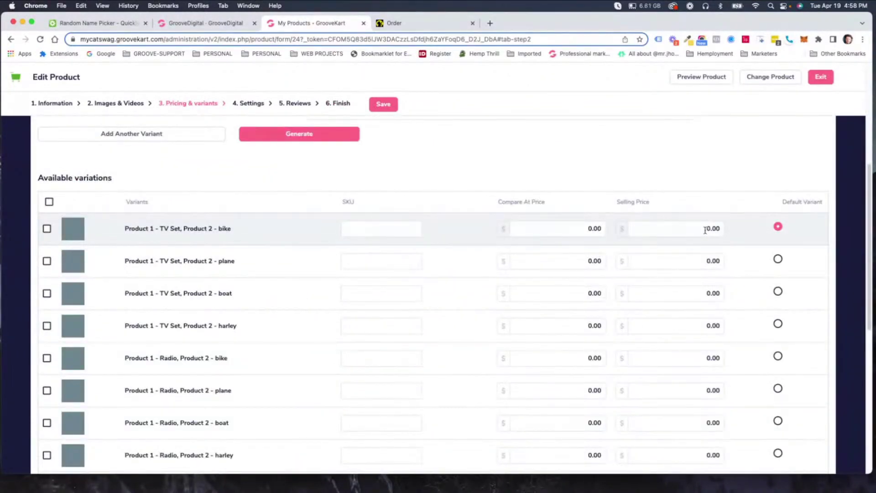
{"action": "left_click", "coordinate": [705, 229]}
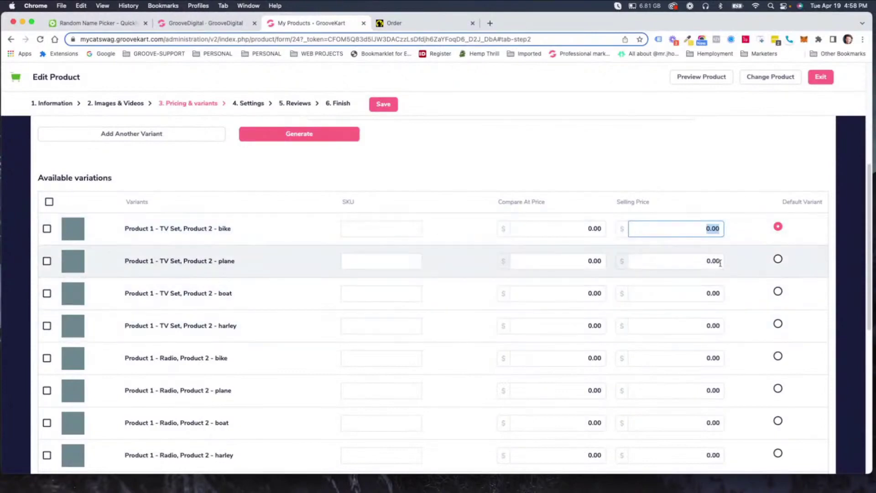
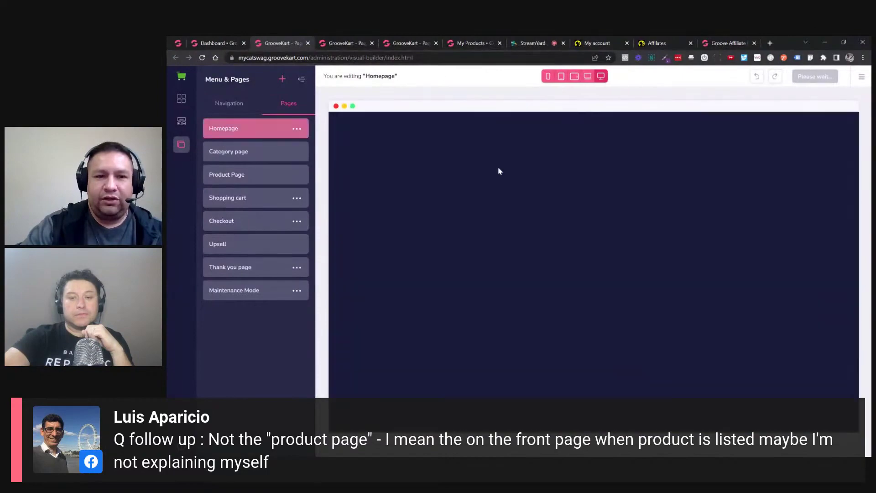
Reload the Homepage in the visual editor.
{"action": "scroll", "coordinate": [498, 172], "scroll_direction": "down", "scroll_amount": 5}
{"action": "scroll", "coordinate": [555, 203], "scroll_direction": "down", "scroll_amount": 3}
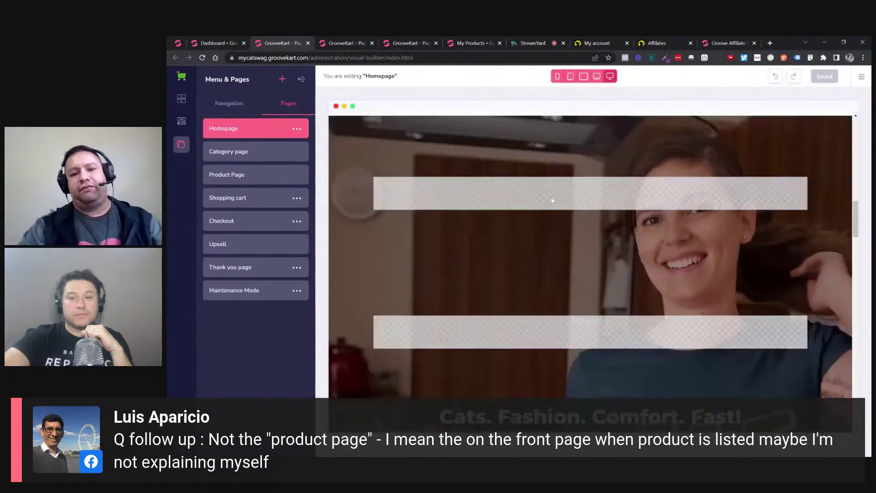
{"action": "scroll", "coordinate": [538, 199], "scroll_direction": "up", "scroll_amount": 3}
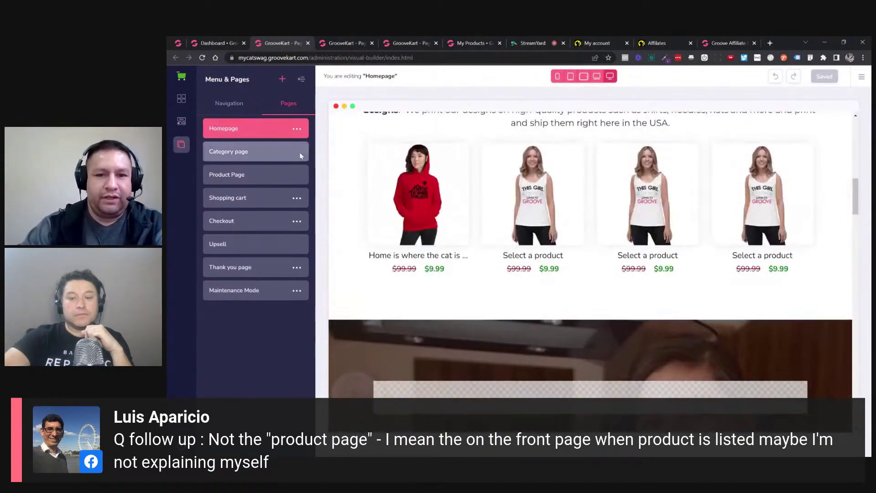
{"action": "left_click", "coordinate": [243, 136]}
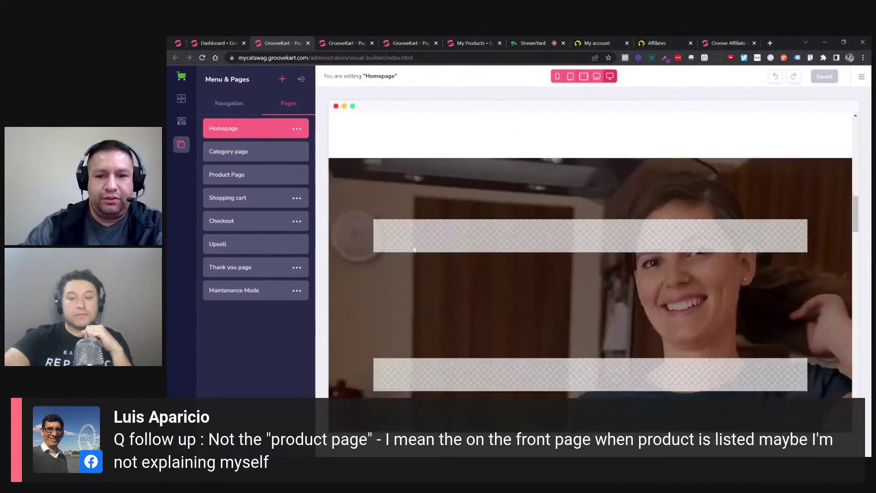
Open the Blocks library and drag a Fashion template section onto the homepage.
{"action": "left_click", "coordinate": [184, 102]}
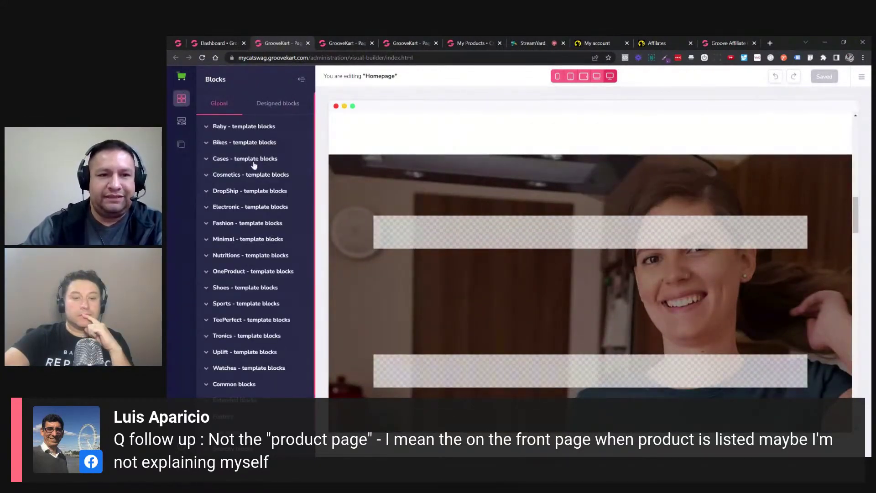
{"action": "scroll", "coordinate": [261, 182], "scroll_direction": "down", "scroll_amount": 1}
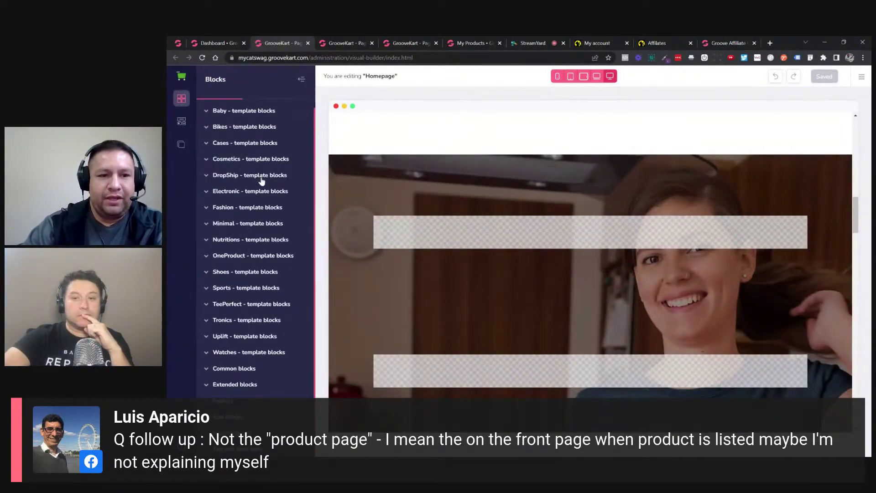
{"action": "left_click", "coordinate": [243, 207]}
{"action": "scroll", "coordinate": [231, 272], "scroll_direction": "down", "scroll_amount": 3}
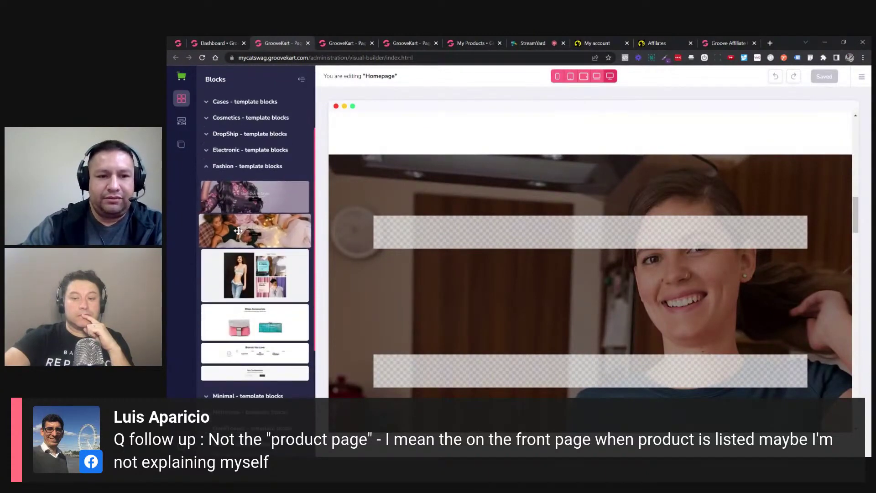
{"action": "left_click_drag", "start_coordinate": [230, 273], "coordinate": [415, 156]}
Select the inserted Fashion + Comfort section and delete it from the homepage.
{"action": "scroll", "coordinate": [500, 177], "scroll_direction": "down", "scroll_amount": 6}
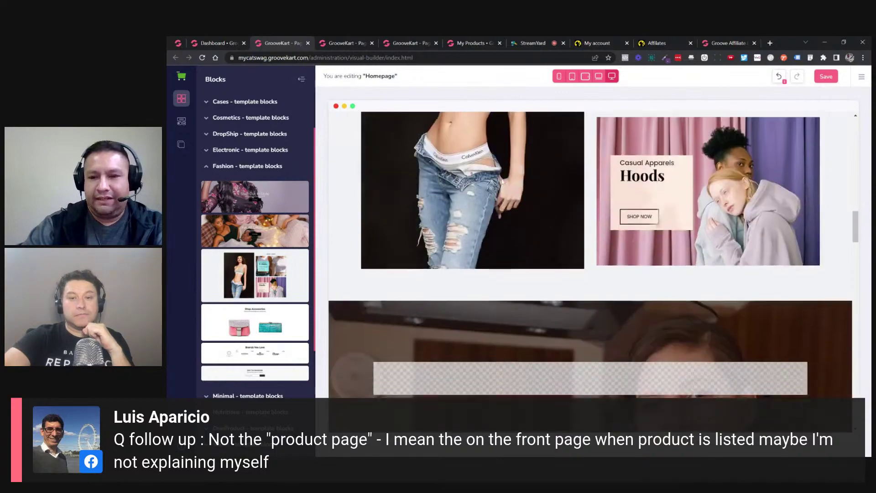
{"action": "scroll", "coordinate": [504, 181], "scroll_direction": "up", "scroll_amount": 4}
{"action": "scroll", "coordinate": [504, 181], "scroll_direction": "up", "scroll_amount": 3}
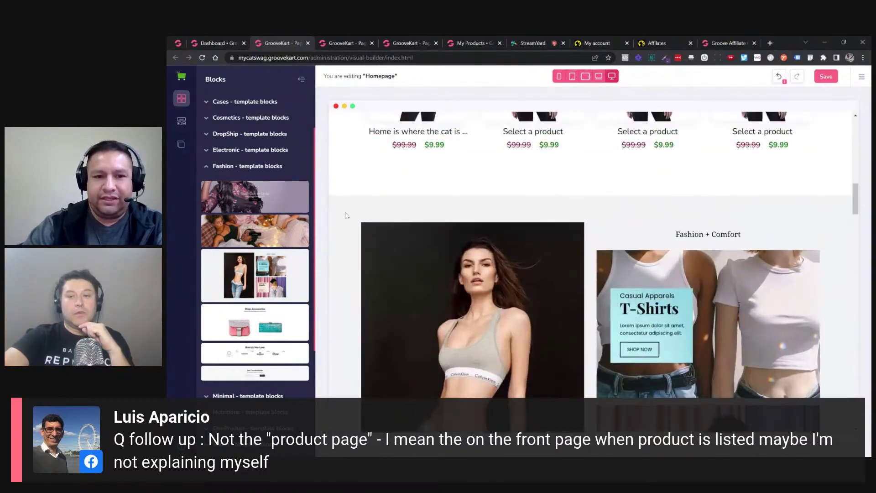
{"action": "left_click", "coordinate": [346, 215]}
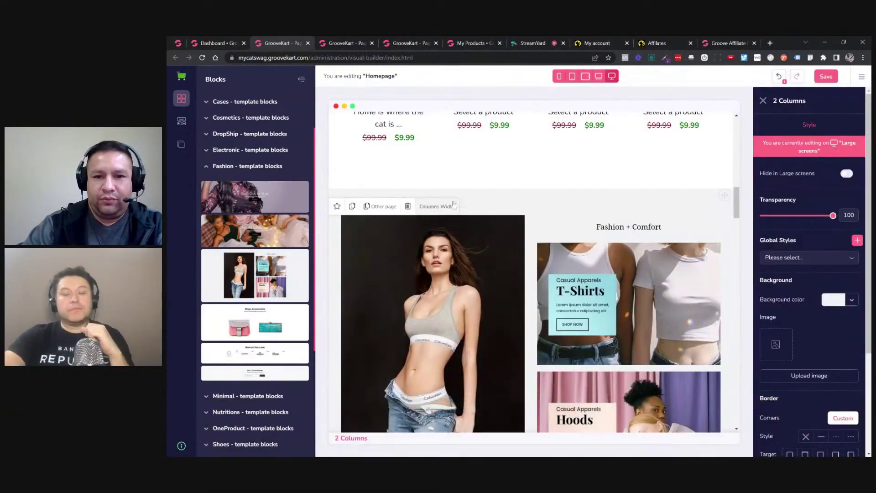
{"action": "left_click", "coordinate": [408, 206]}
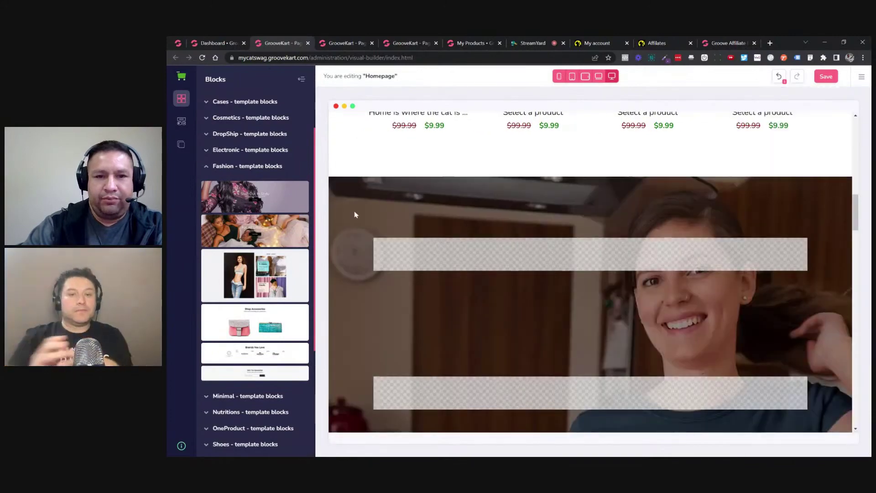
Scroll through the Minimal template blocks beside the homepage.
{"action": "scroll", "coordinate": [354, 215], "scroll_direction": "up", "scroll_amount": 7}
{"action": "scroll", "coordinate": [383, 215], "scroll_direction": "down", "scroll_amount": 12}
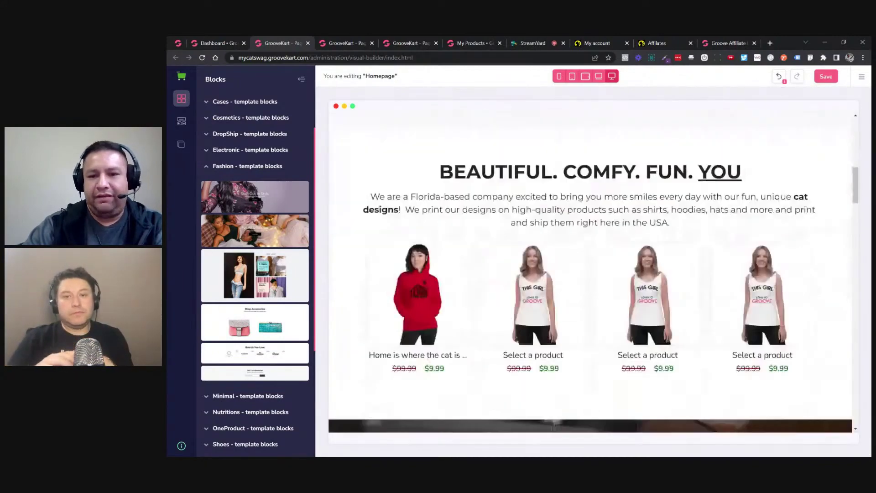
{"action": "scroll", "coordinate": [402, 217], "scroll_direction": "up", "scroll_amount": 7}
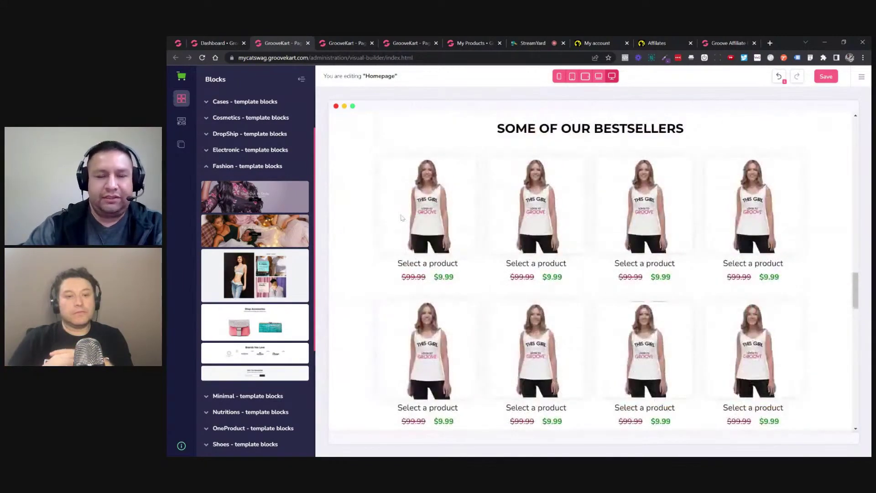
{"action": "scroll", "coordinate": [260, 256], "scroll_direction": "down", "scroll_amount": 3}
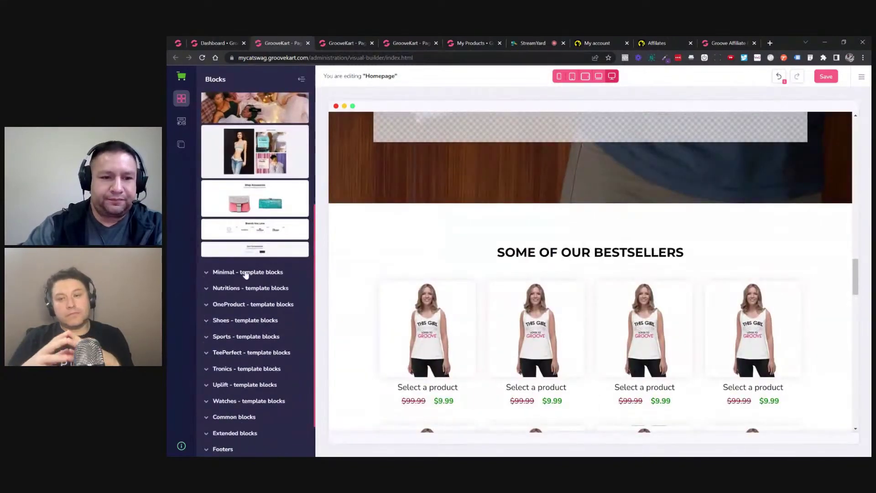
{"action": "scroll", "coordinate": [258, 247], "scroll_direction": "down", "scroll_amount": 3}
{"action": "scroll", "coordinate": [254, 196], "scroll_direction": "up", "scroll_amount": 2}
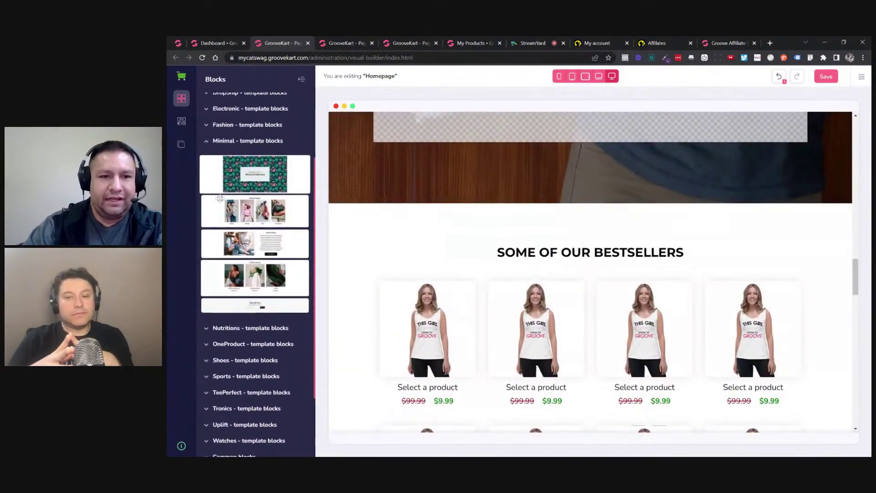
{"action": "left_click_drag", "start_coordinate": [217, 207], "coordinate": [393, 213]}
{"action": "scroll", "coordinate": [397, 219], "scroll_direction": "down", "scroll_amount": 3}
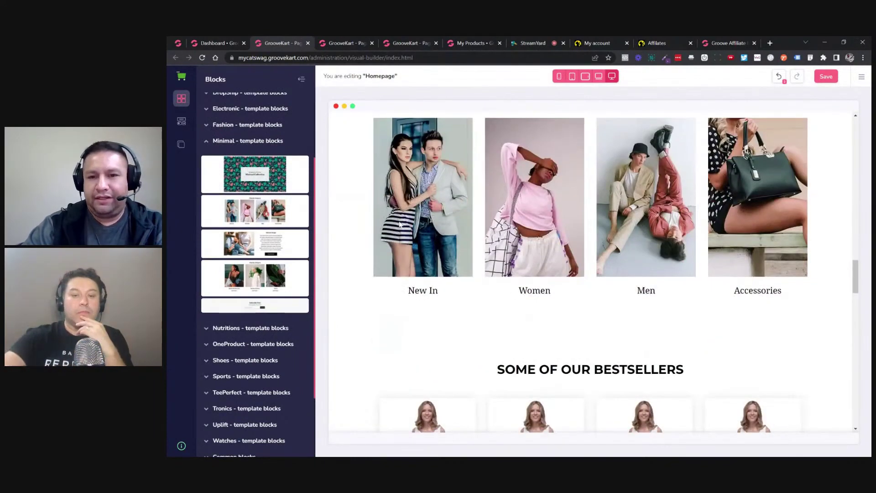
{"action": "scroll", "coordinate": [565, 195], "scroll_direction": "up", "scroll_amount": 2}
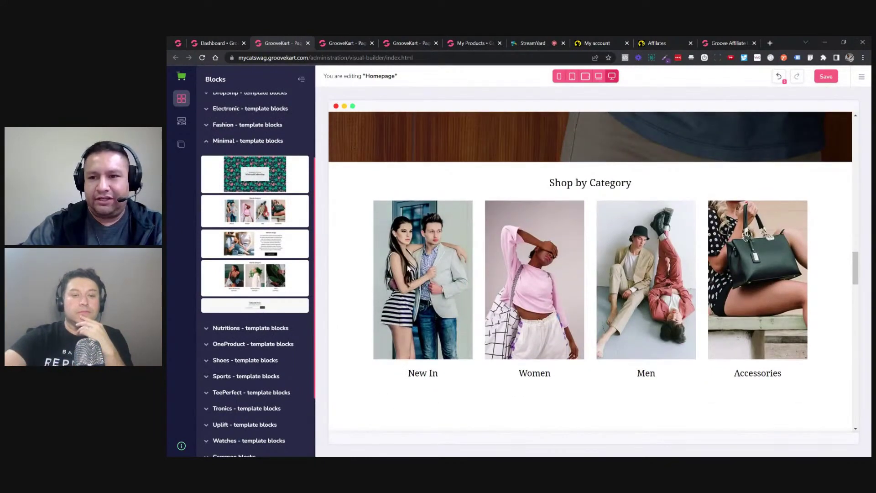
{"action": "left_click", "coordinate": [534, 279]}
{"action": "left_click", "coordinate": [836, 124]}
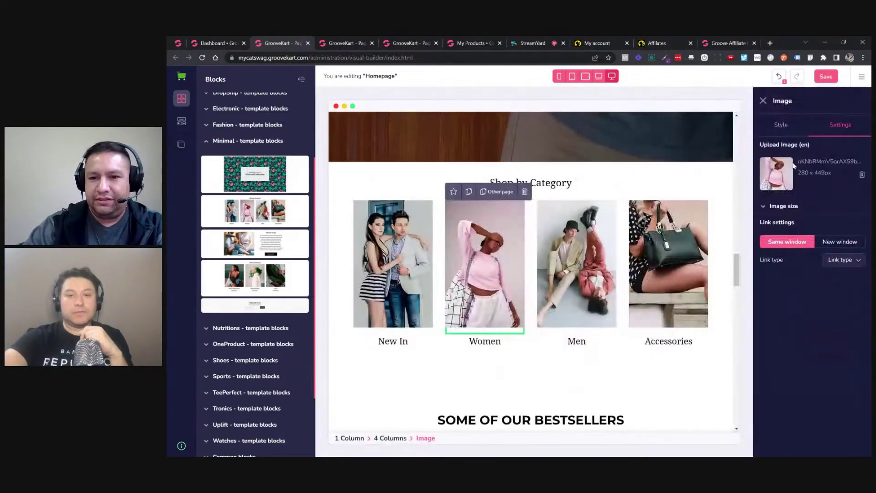
{"action": "left_click", "coordinate": [658, 214]}
{"action": "left_click", "coordinate": [571, 205]}
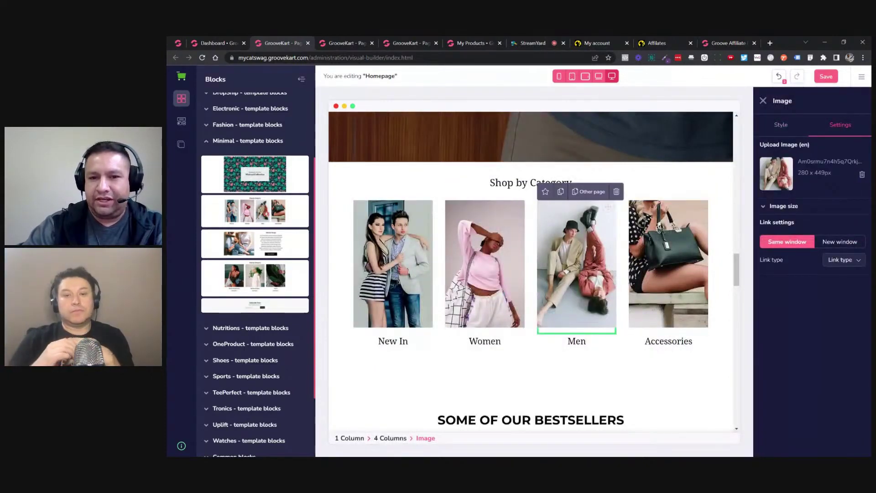
{"action": "left_click", "coordinate": [531, 183]}
{"action": "left_click", "coordinate": [810, 126]}
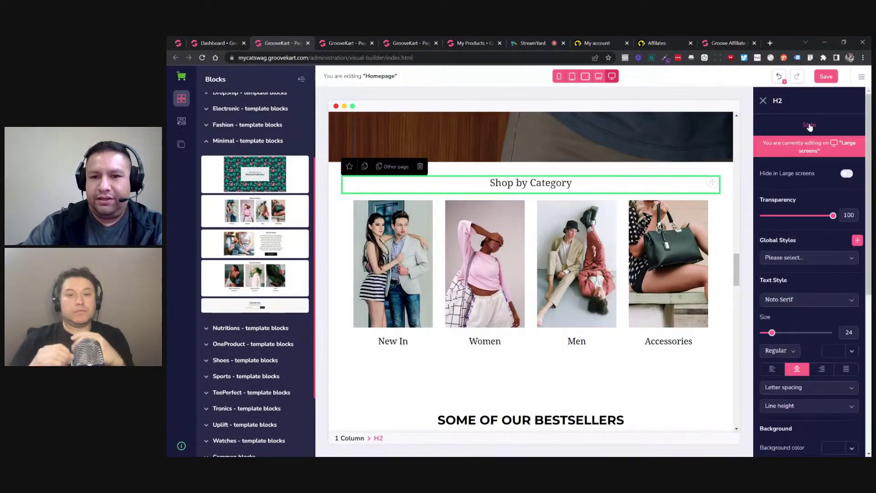
{"action": "left_click", "coordinate": [485, 342]}
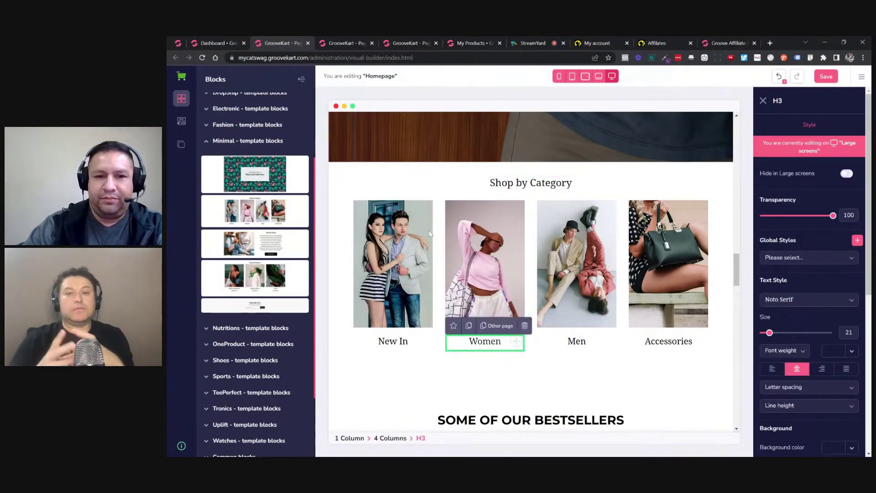
{"action": "left_click", "coordinate": [388, 176]}
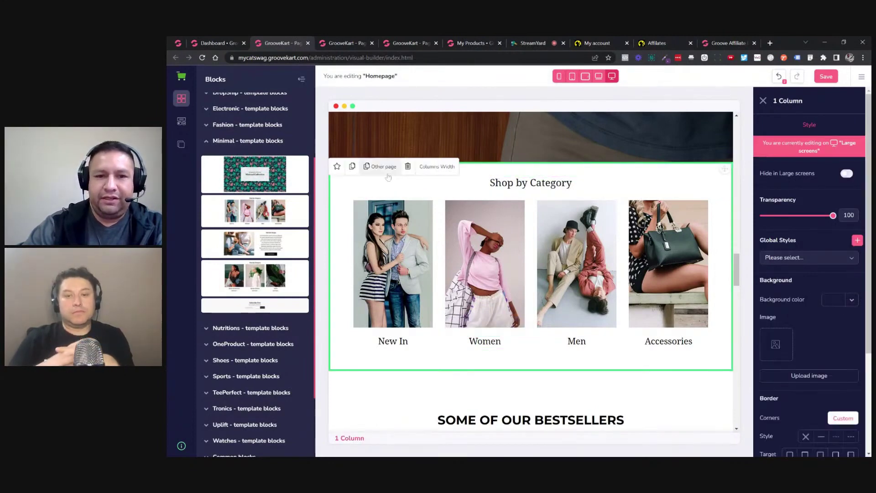
{"action": "left_click", "coordinate": [414, 172]}
{"action": "scroll", "coordinate": [279, 231], "scroll_direction": "down", "scroll_amount": 2}
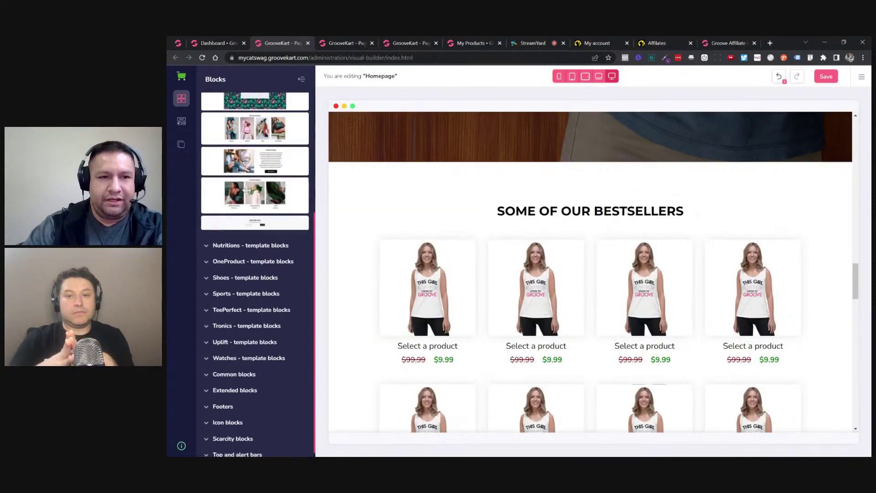
Expand the OneProduct blocks and add the 'Engineered To Make Sound Travel' section to the homepage.
{"action": "left_click", "coordinate": [239, 262]}
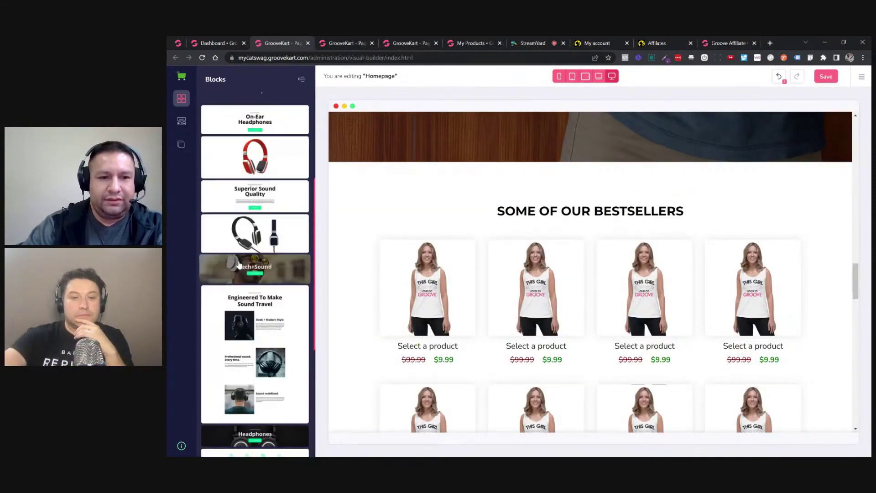
{"action": "scroll", "coordinate": [247, 255], "scroll_direction": "down", "scroll_amount": 3}
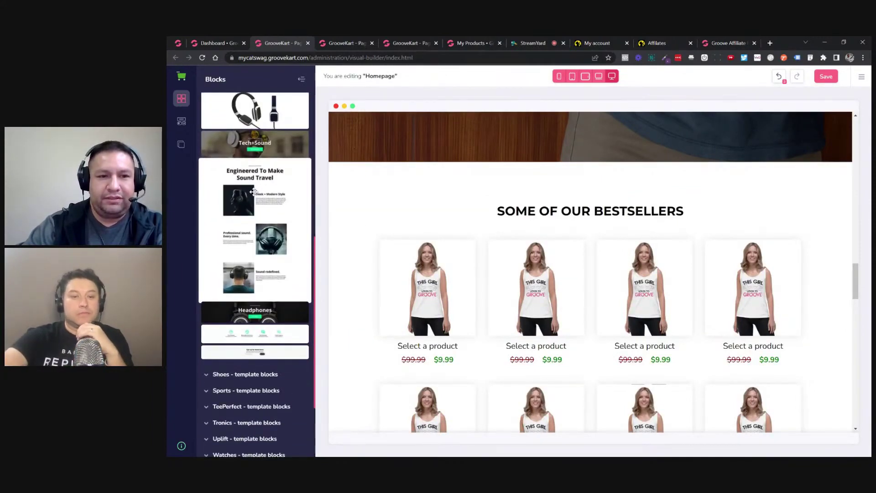
{"action": "scroll", "coordinate": [253, 200], "scroll_direction": "up", "scroll_amount": 2}
{"action": "left_click_drag", "start_coordinate": [229, 262], "coordinate": [410, 201]}
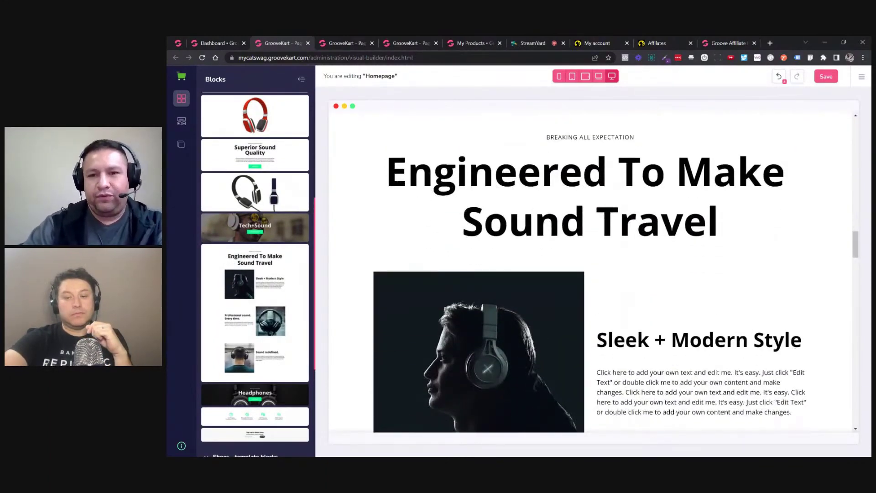
Select the section's heading, headphone image, 'Sleek + Modern Style' and 'Professional sound. Every time.' texts.
{"action": "left_click", "coordinate": [589, 205]}
{"action": "scroll", "coordinate": [525, 238], "scroll_direction": "down", "scroll_amount": 3}
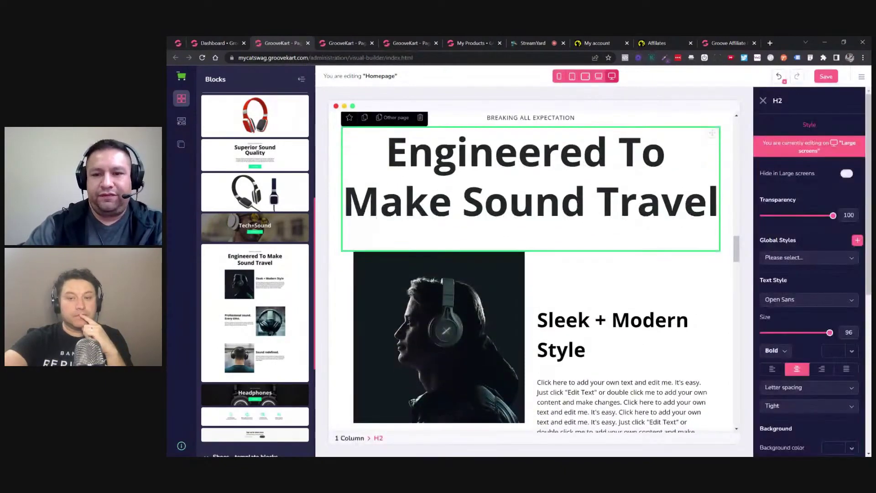
{"action": "left_click", "coordinate": [485, 223]}
{"action": "left_click", "coordinate": [612, 228]}
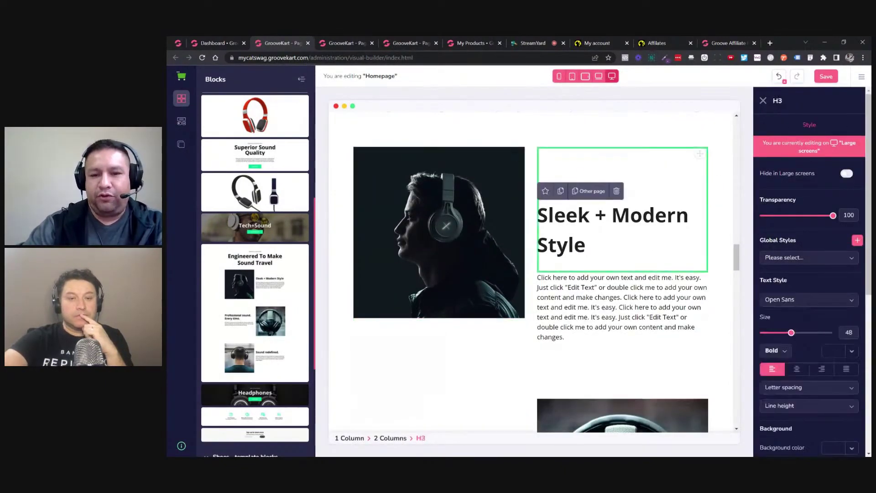
{"action": "scroll", "coordinate": [529, 274], "scroll_direction": "down", "scroll_amount": 4}
{"action": "left_click", "coordinate": [416, 329]}
{"action": "scroll", "coordinate": [532, 269], "scroll_direction": "down", "scroll_amount": 2}
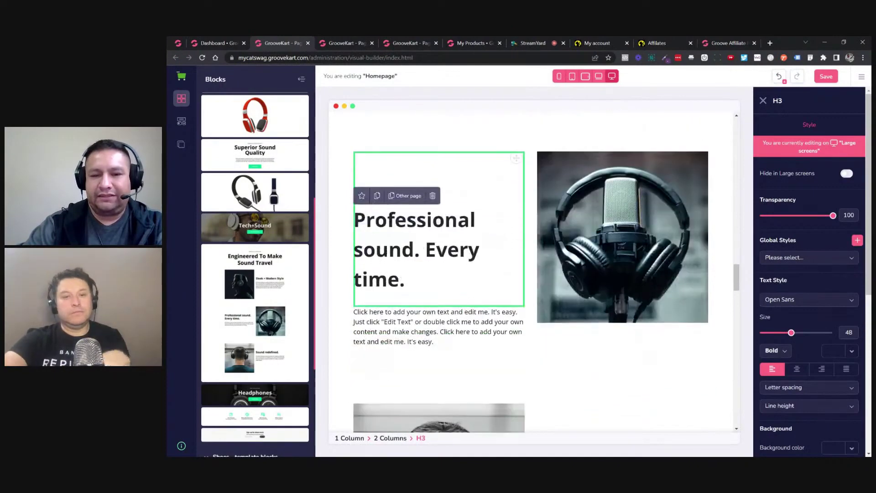
{"action": "left_click", "coordinate": [440, 320]}
Select the headphones portrait and the 'Sleek + Modern Style' heading and paragraph.
{"action": "scroll", "coordinate": [534, 297], "scroll_direction": "down", "scroll_amount": 3}
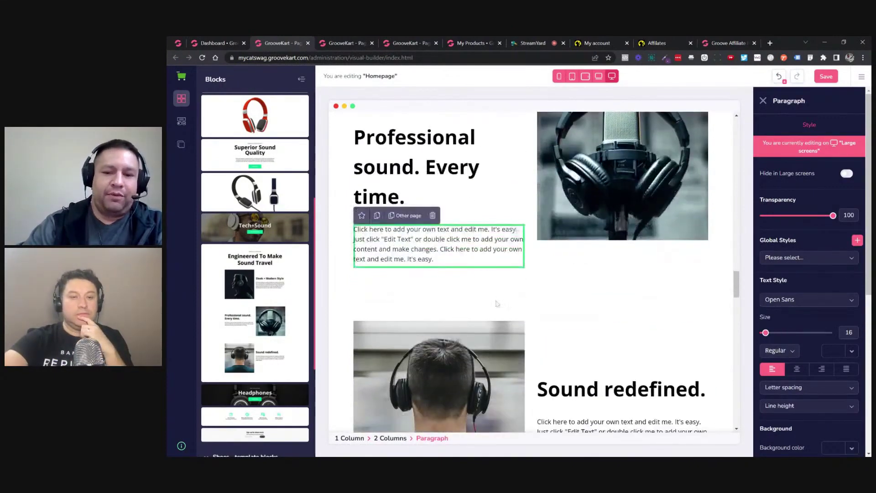
{"action": "scroll", "coordinate": [535, 297], "scroll_direction": "down", "scroll_amount": 2}
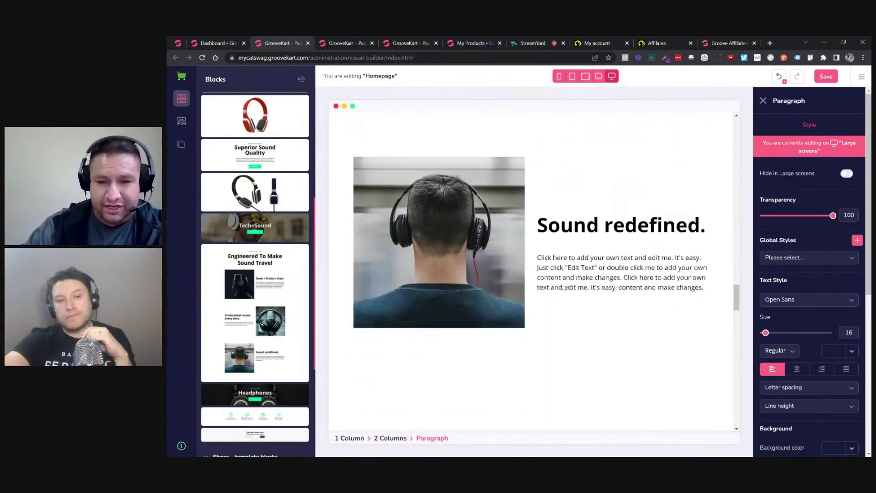
{"action": "scroll", "coordinate": [556, 292], "scroll_direction": "up", "scroll_amount": 8}
{"action": "scroll", "coordinate": [562, 214], "scroll_direction": "up", "scroll_amount": 5}
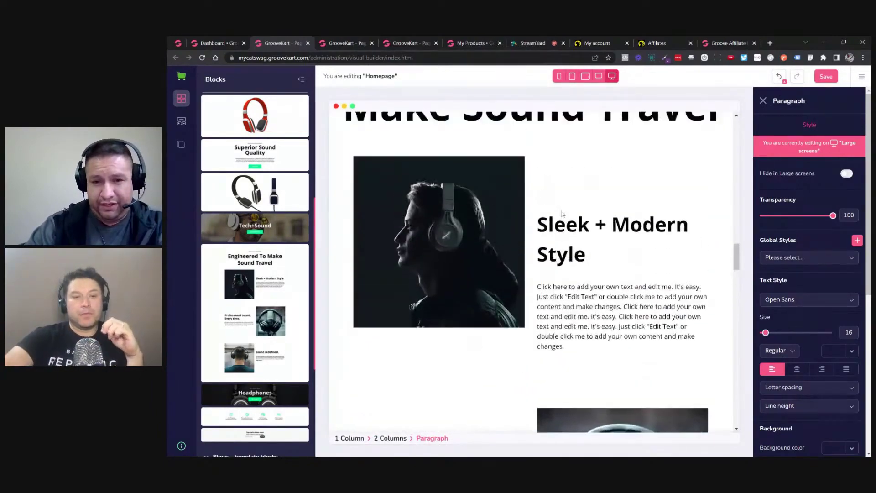
{"action": "left_click", "coordinate": [481, 270]}
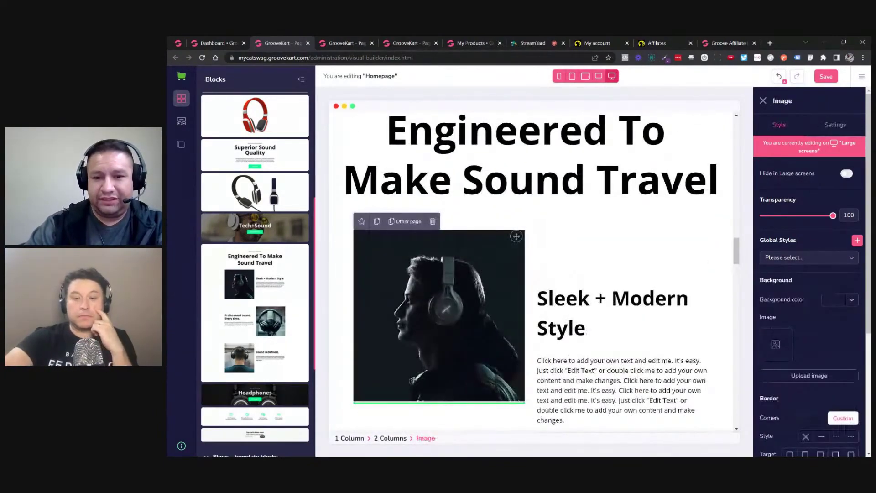
{"action": "left_click", "coordinate": [611, 298]}
{"action": "scroll", "coordinate": [538, 292], "scroll_direction": "down", "scroll_amount": 3}
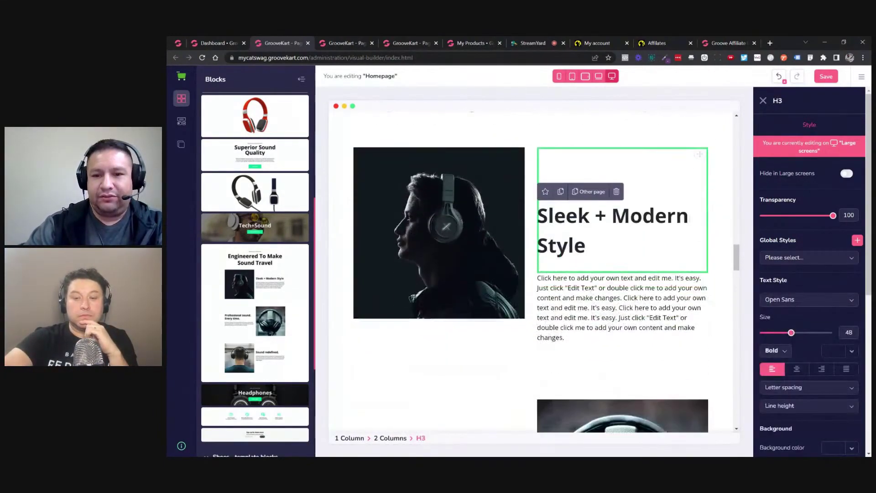
{"action": "left_click", "coordinate": [539, 292]}
Select the whole 'Engineered To Make Sound Travel' section and delete it.
{"action": "scroll", "coordinate": [537, 293], "scroll_direction": "down", "scroll_amount": 2}
{"action": "scroll", "coordinate": [539, 293], "scroll_direction": "down", "scroll_amount": 10}
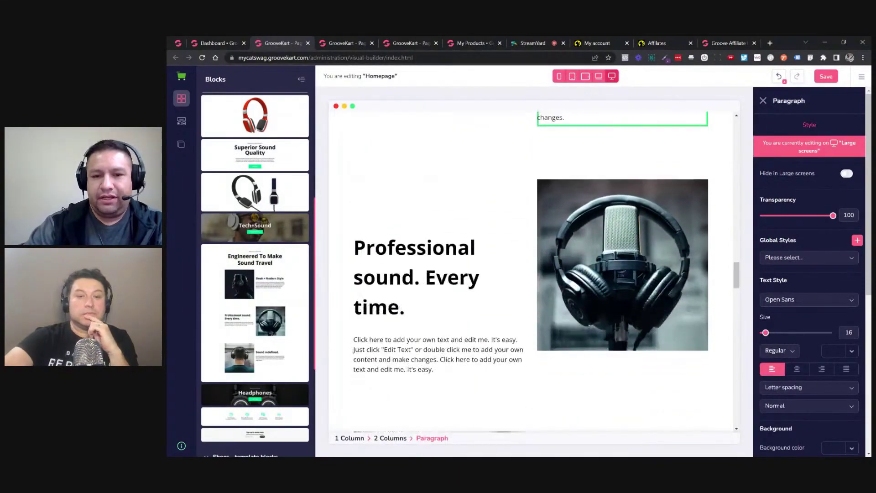
{"action": "scroll", "coordinate": [511, 293], "scroll_direction": "up", "scroll_amount": 12}
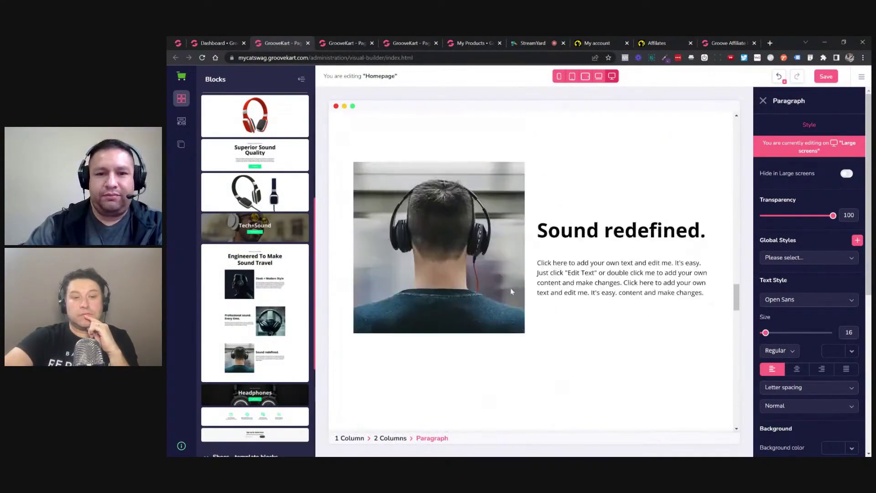
{"action": "left_click", "coordinate": [382, 232]}
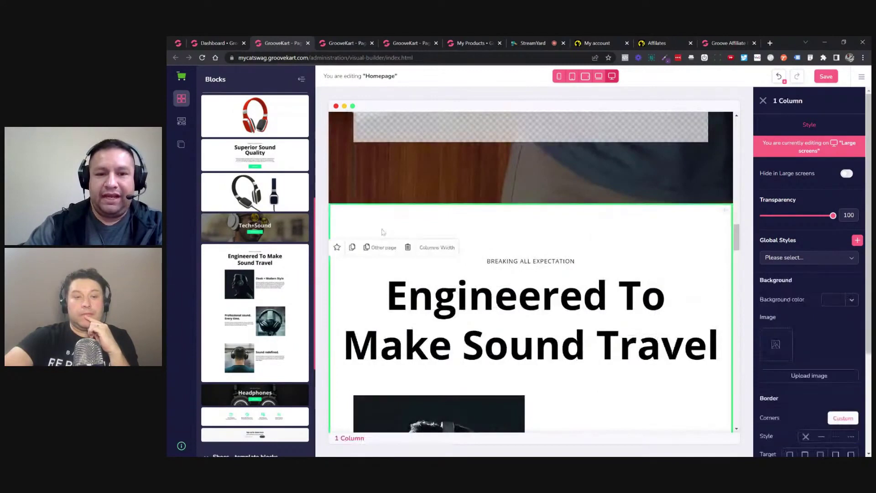
{"action": "left_click", "coordinate": [407, 247]}
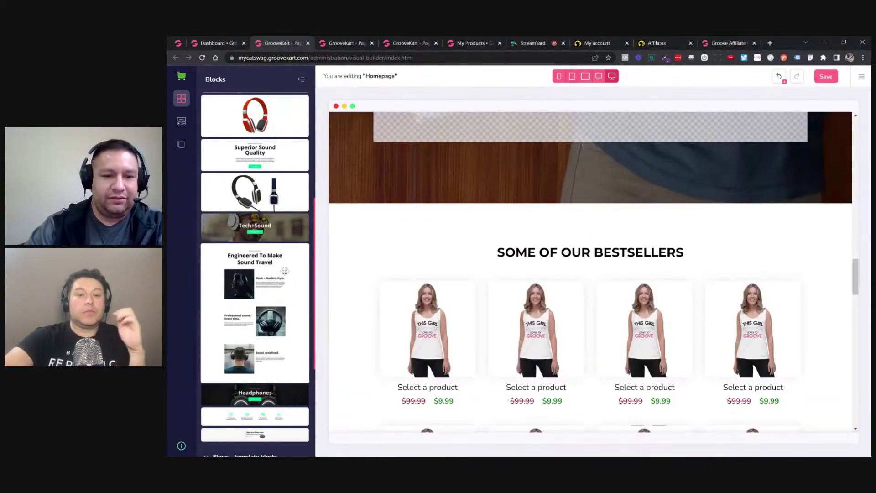
Browse the Sports, TeePerfect, Tronics, Uplift and Watches template blocks.
{"action": "scroll", "coordinate": [273, 278], "scroll_direction": "down", "scroll_amount": 5}
{"action": "left_click", "coordinate": [242, 289]}
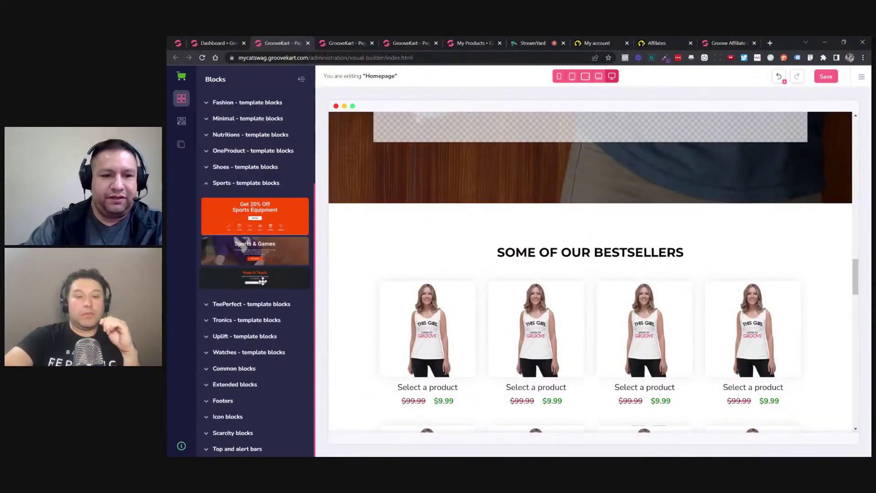
{"action": "left_click", "coordinate": [247, 306]}
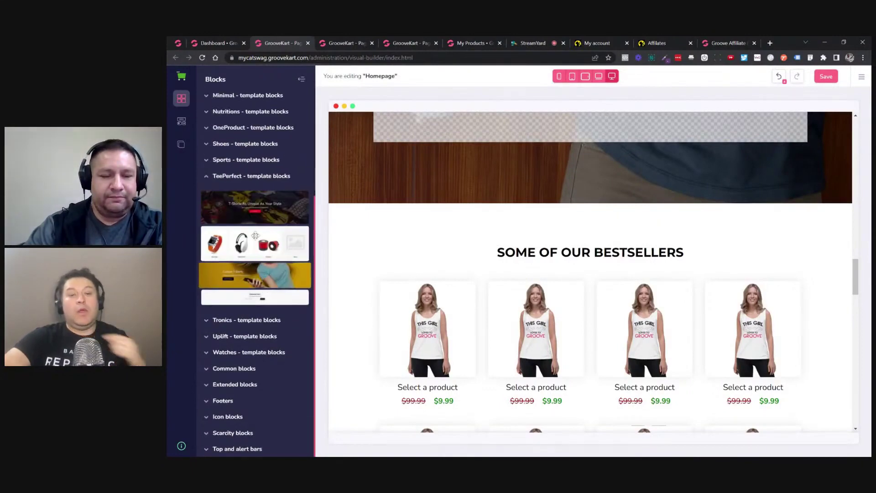
{"action": "left_click", "coordinate": [235, 320]}
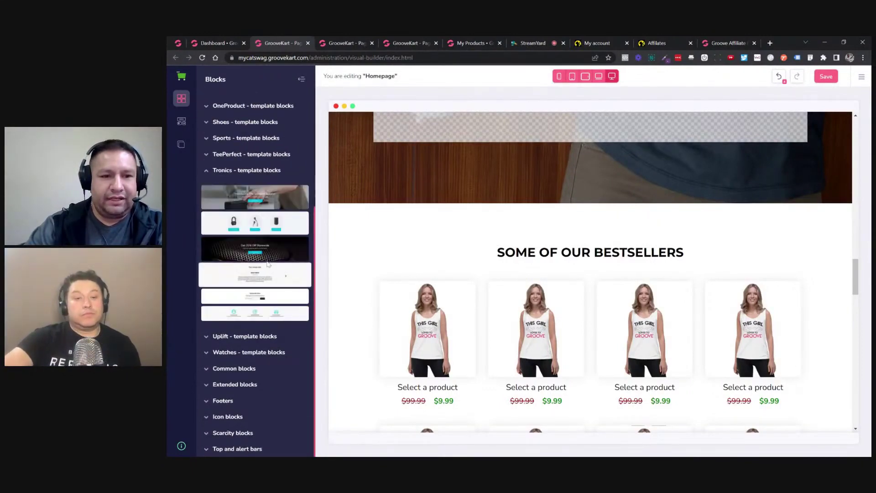
{"action": "left_click", "coordinate": [237, 337]}
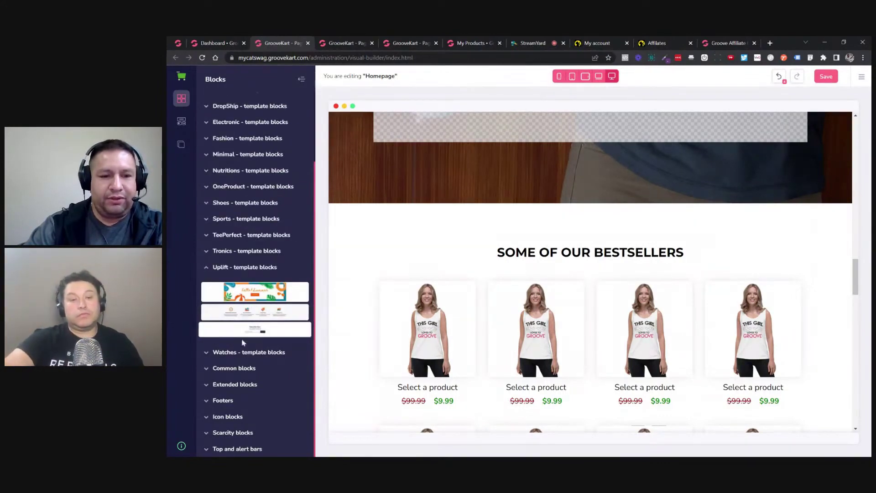
{"action": "left_click", "coordinate": [238, 352]}
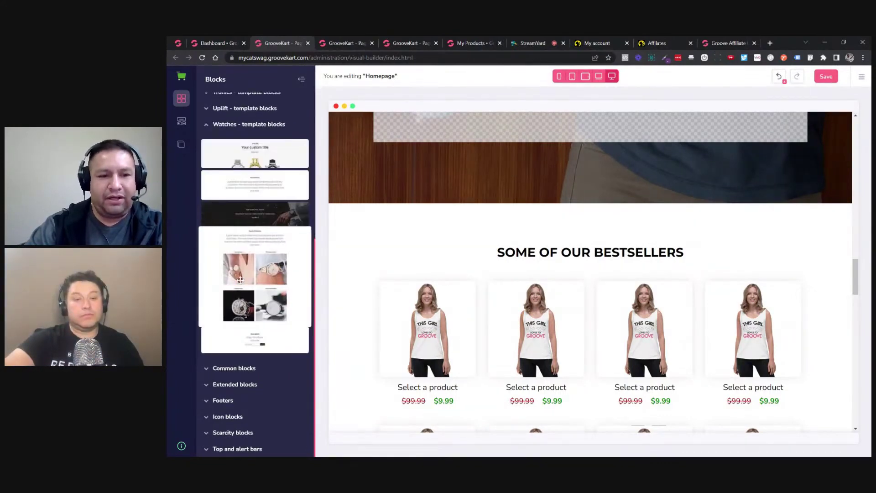
Undo the last homepage edit and reload the editor with F5.
{"action": "scroll", "coordinate": [466, 251], "scroll_direction": "down", "scroll_amount": 5}
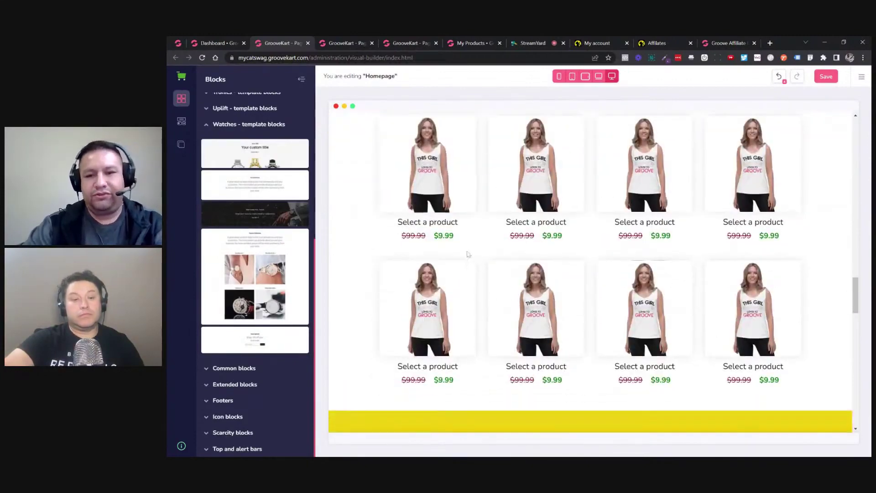
{"action": "scroll", "coordinate": [491, 256], "scroll_direction": "down", "scroll_amount": 5}
{"action": "scroll", "coordinate": [492, 247], "scroll_direction": "up", "scroll_amount": 15}
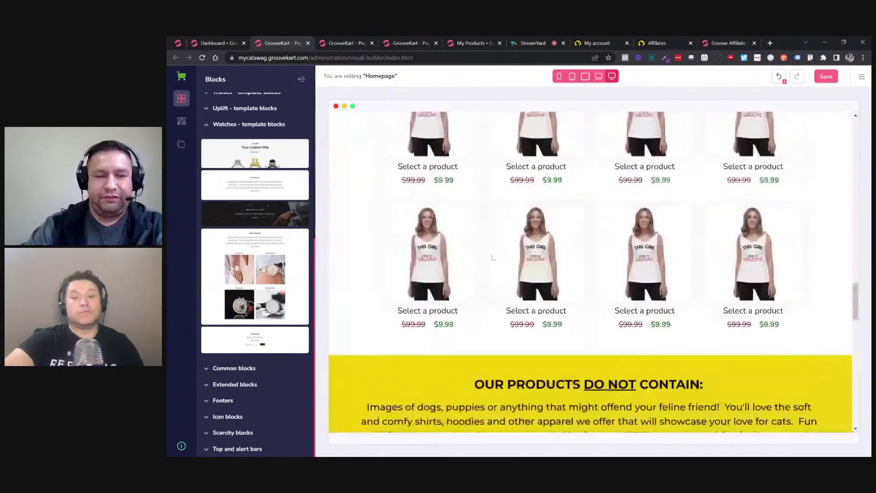
{"action": "scroll", "coordinate": [492, 246], "scroll_direction": "up", "scroll_amount": 4}
{"action": "scroll", "coordinate": [491, 247], "scroll_direction": "down", "scroll_amount": 12}
{"action": "scroll", "coordinate": [492, 247], "scroll_direction": "up", "scroll_amount": 9}
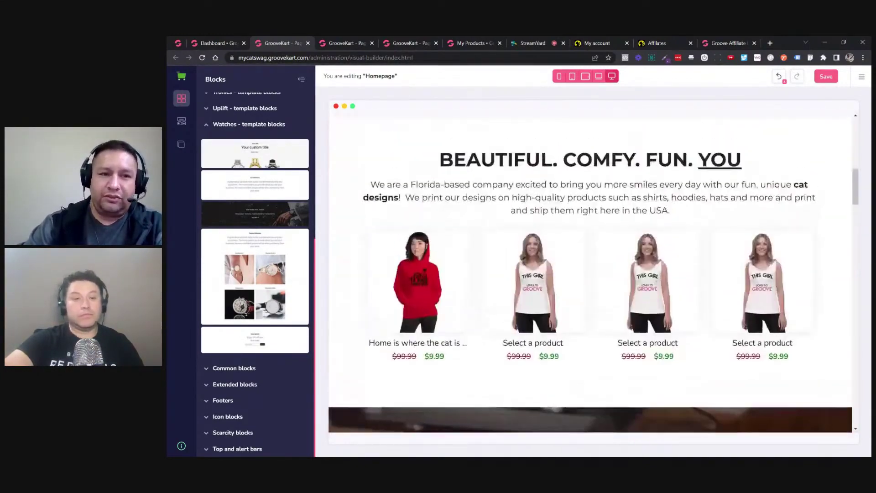
{"action": "scroll", "coordinate": [262, 151], "scroll_direction": "up", "scroll_amount": 6}
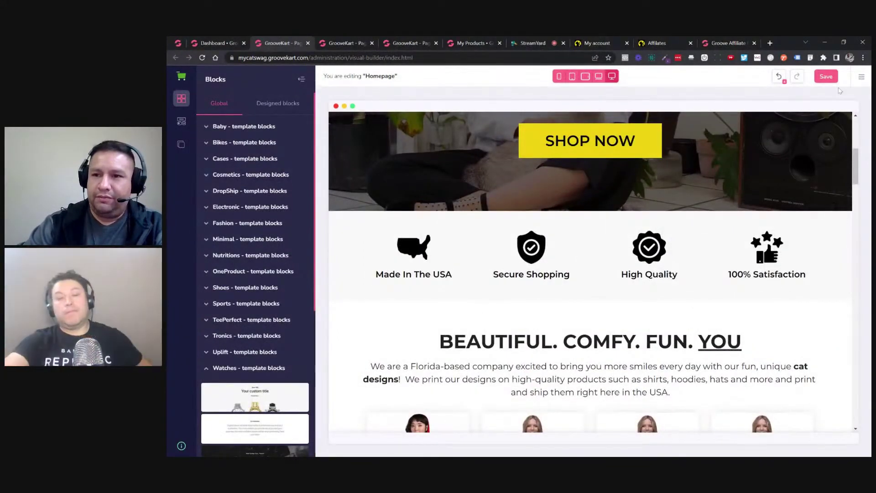
{"action": "left_click", "coordinate": [780, 77]}
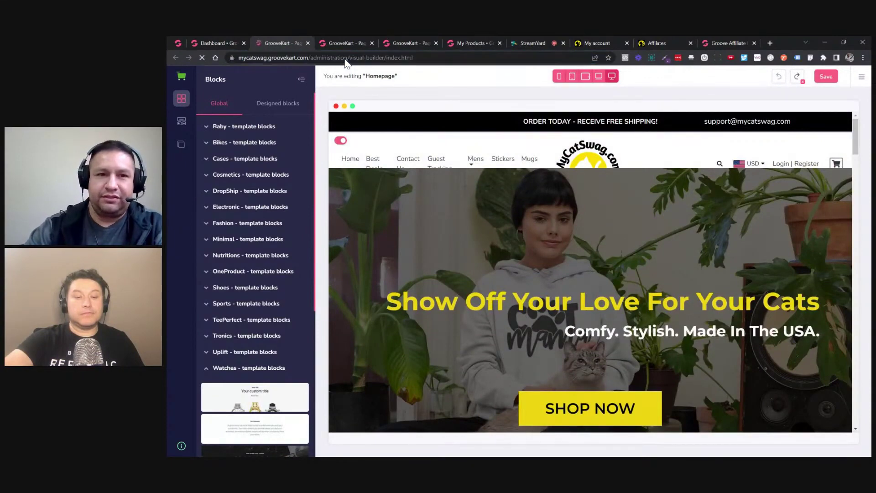
{"action": "key", "text": "F5"}
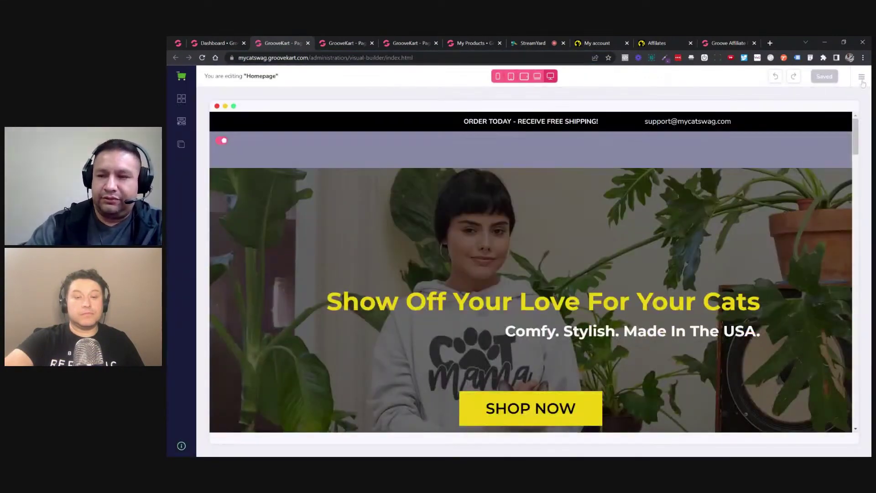
Load the GrooveDecor Light basic theme, saving the current design as custom theme 0419.
{"action": "left_click", "coordinate": [862, 78]}
{"action": "left_click", "coordinate": [792, 96]}
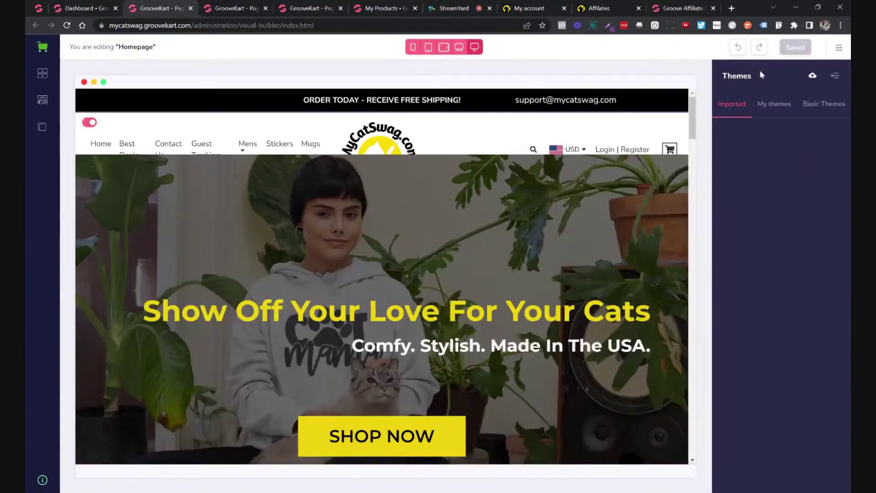
{"action": "left_click", "coordinate": [812, 104]}
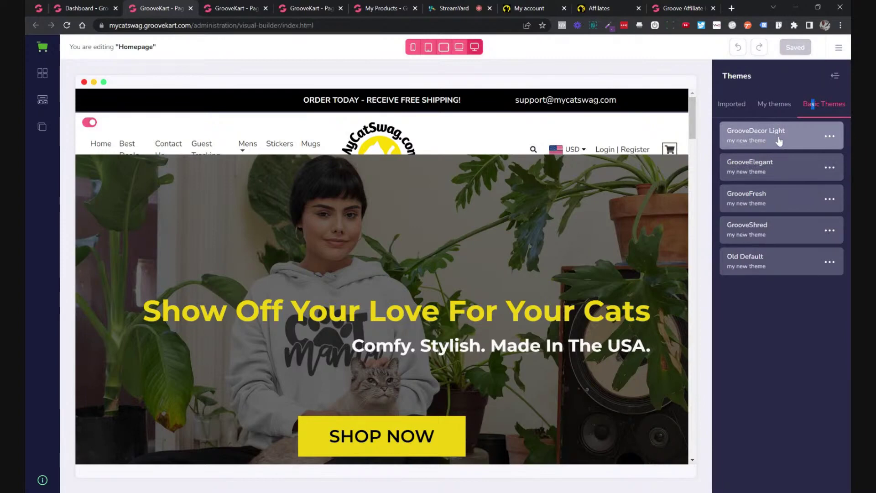
{"action": "left_click", "coordinate": [830, 137]}
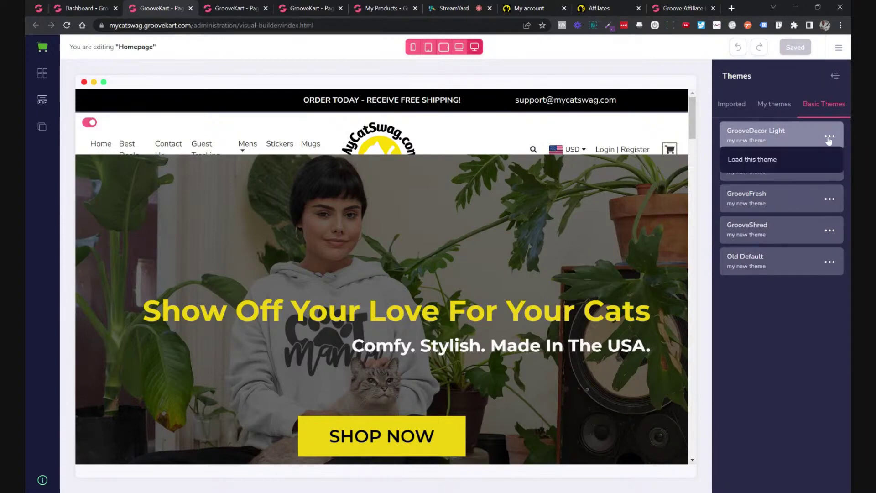
{"action": "left_click", "coordinate": [756, 159]}
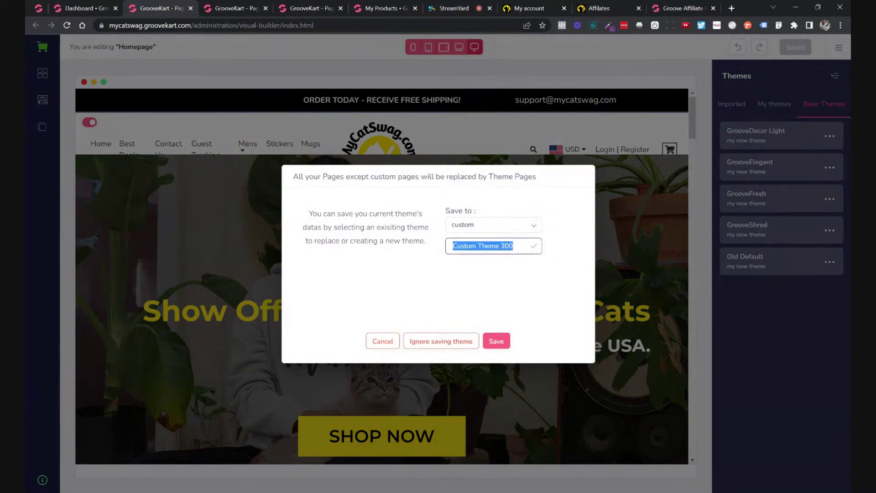
{"action": "type", "text": "0419"}
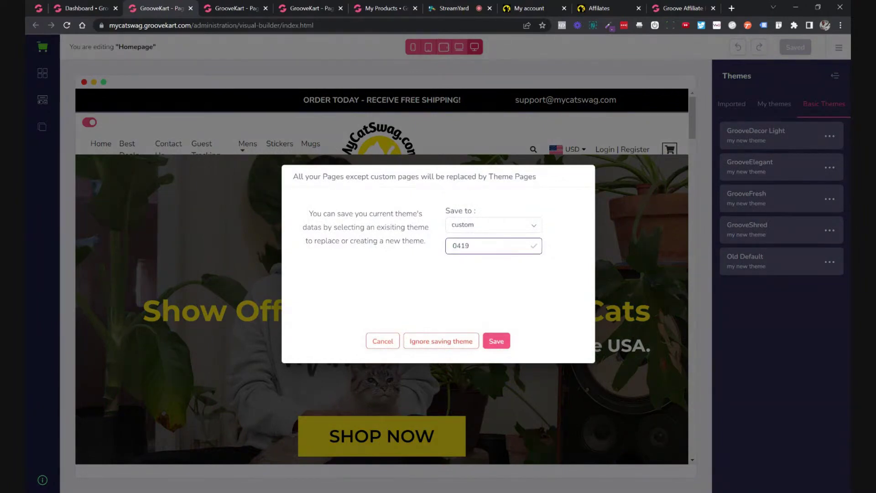
{"action": "left_click", "coordinate": [498, 341]}
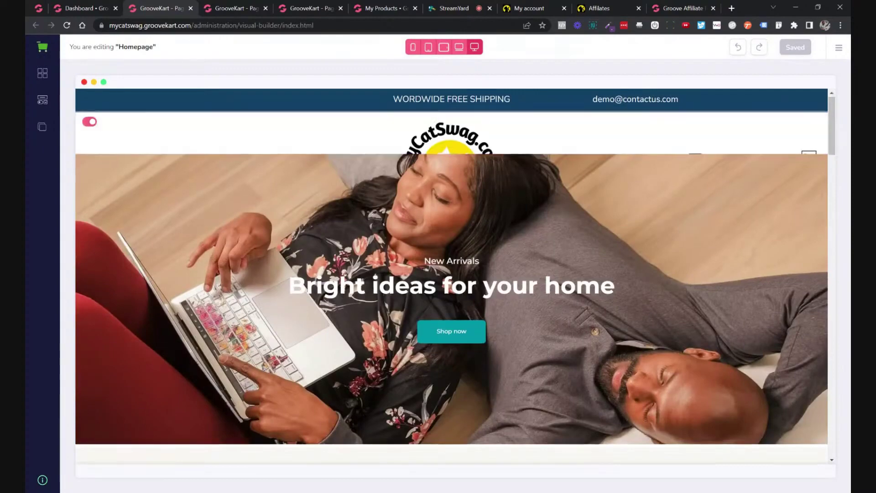
Scroll through the GrooveDecor Light homepage preview.
{"action": "scroll", "coordinate": [565, 314], "scroll_direction": "down", "scroll_amount": 7}
{"action": "scroll", "coordinate": [601, 287], "scroll_direction": "down", "scroll_amount": 12}
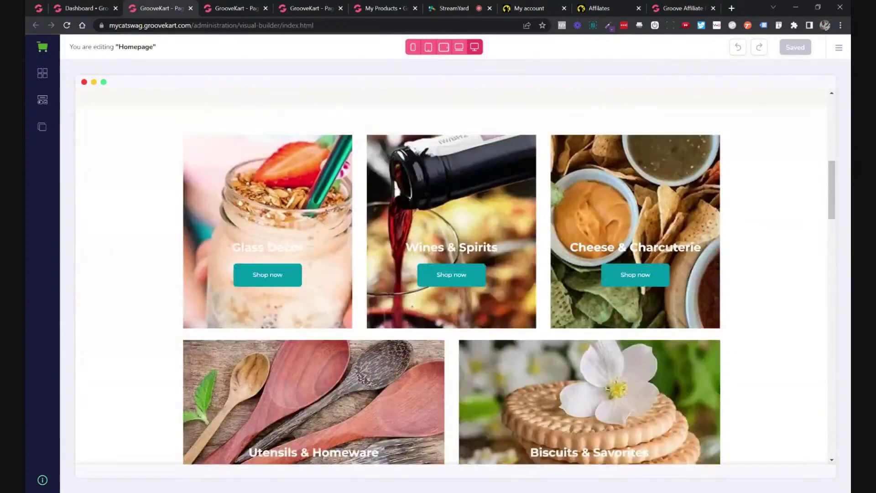
{"action": "scroll", "coordinate": [601, 286], "scroll_direction": "down", "scroll_amount": 10}
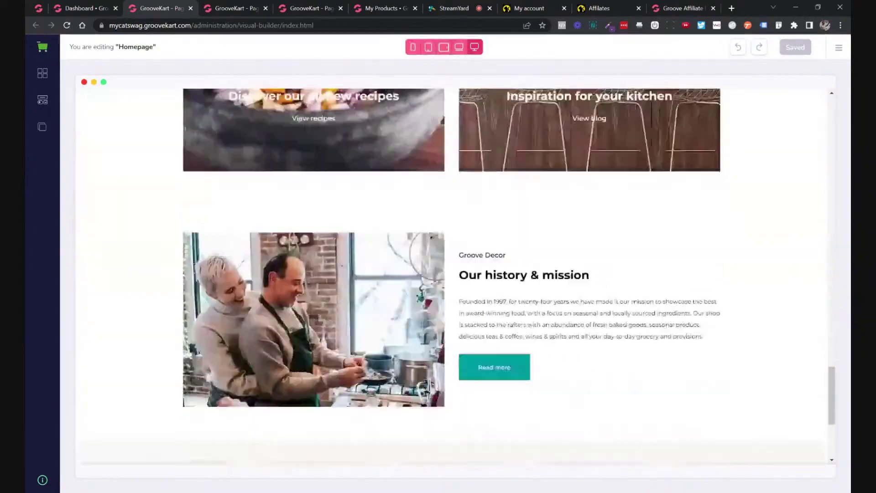
{"action": "scroll", "coordinate": [602, 287], "scroll_direction": "up", "scroll_amount": 12}
{"action": "scroll", "coordinate": [603, 288], "scroll_direction": "up", "scroll_amount": 17}
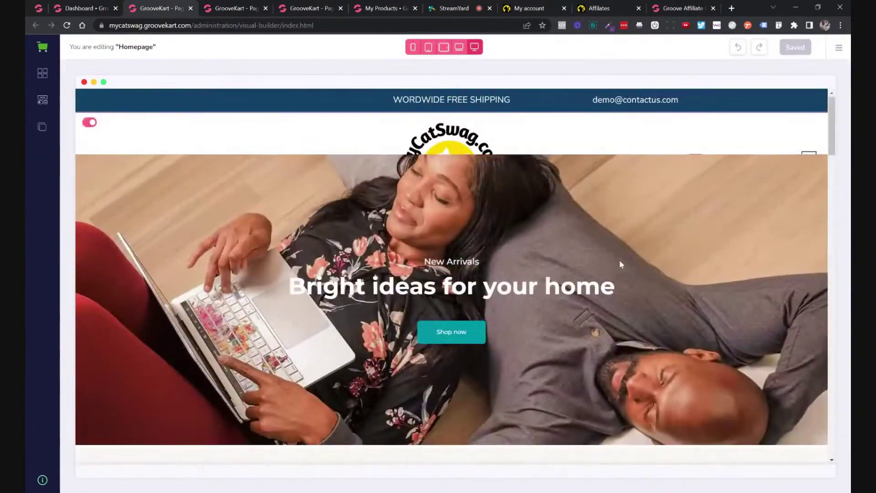
{"action": "scroll", "coordinate": [620, 259], "scroll_direction": "down", "scroll_amount": 6}
{"action": "scroll", "coordinate": [649, 236], "scroll_direction": "down", "scroll_amount": 10}
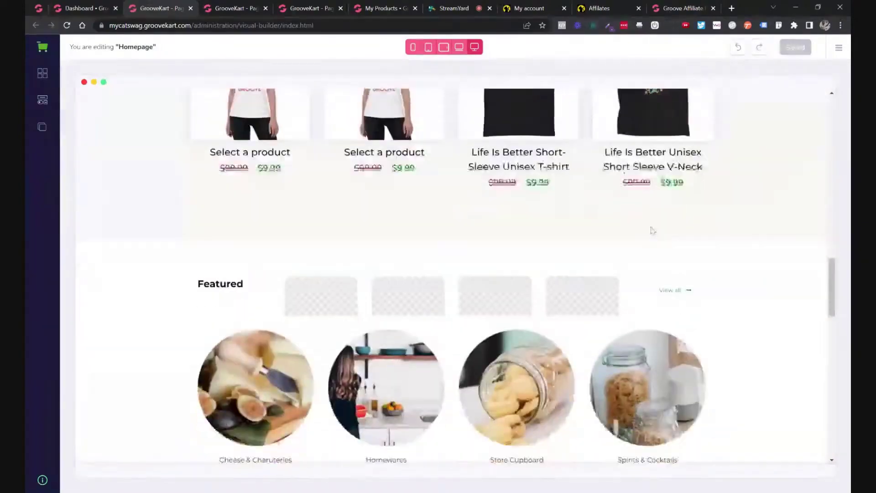
{"action": "scroll", "coordinate": [651, 231], "scroll_direction": "up", "scroll_amount": 8}
{"action": "scroll", "coordinate": [653, 219], "scroll_direction": "up", "scroll_amount": 5}
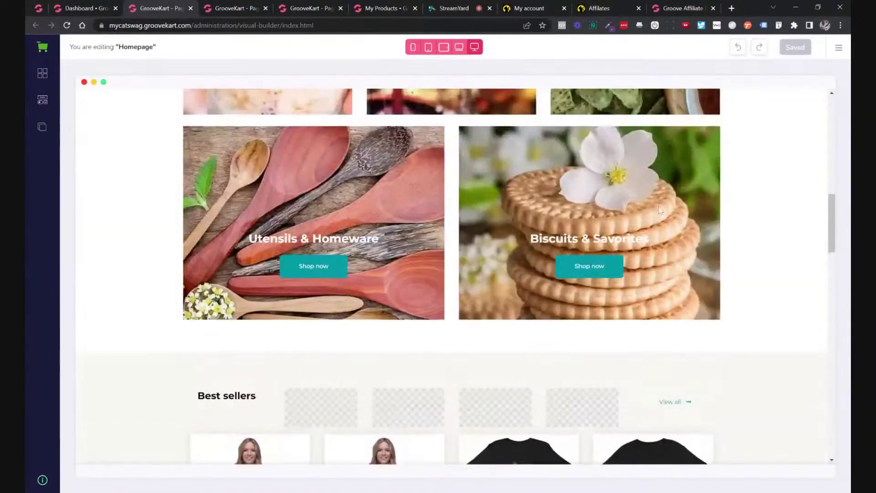
{"action": "scroll", "coordinate": [520, 232], "scroll_direction": "up", "scroll_amount": 8}
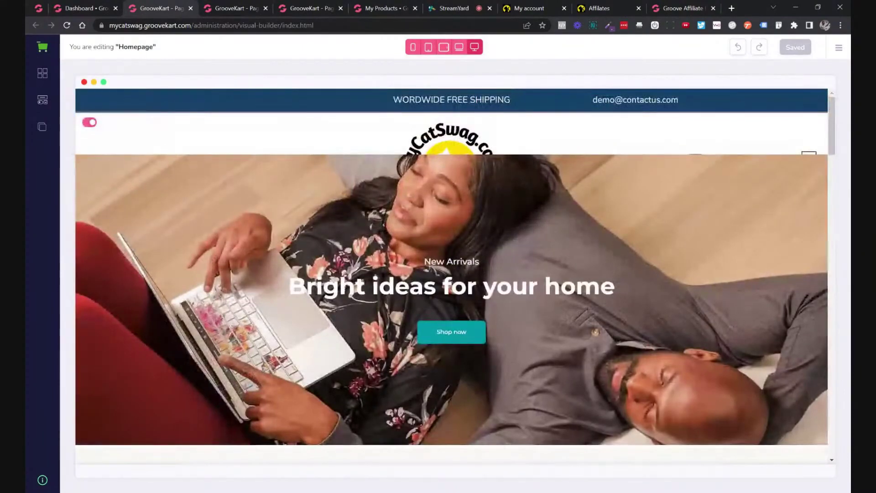
Select the category tile slider to bring up its Slider style settings.
{"action": "scroll", "coordinate": [543, 198], "scroll_direction": "down", "scroll_amount": 3}
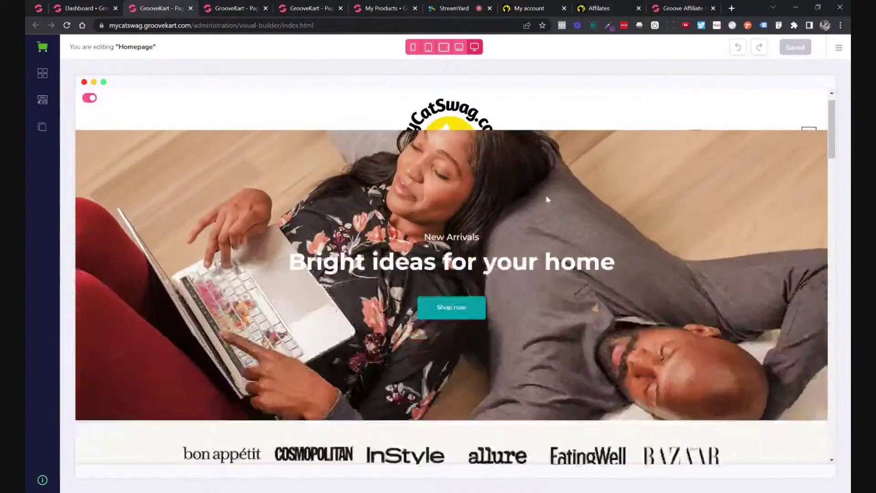
{"action": "scroll", "coordinate": [685, 196], "scroll_direction": "down", "scroll_amount": 10}
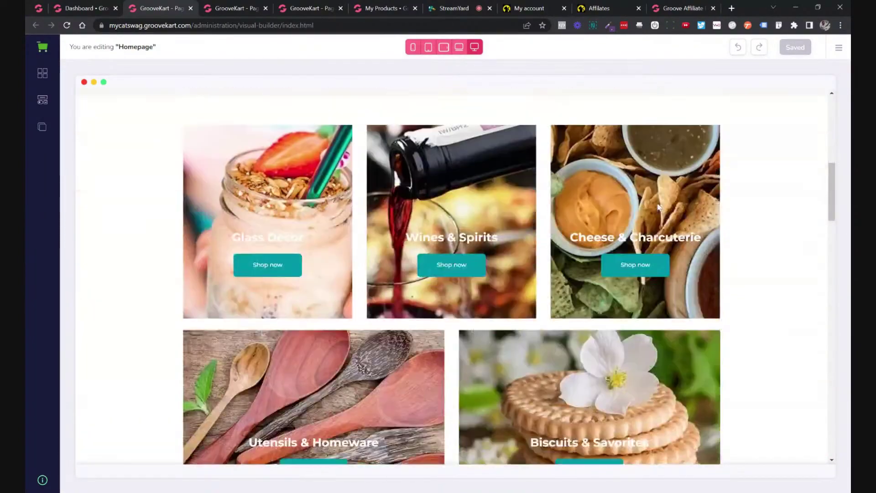
{"action": "scroll", "coordinate": [634, 213], "scroll_direction": "down", "scroll_amount": 10}
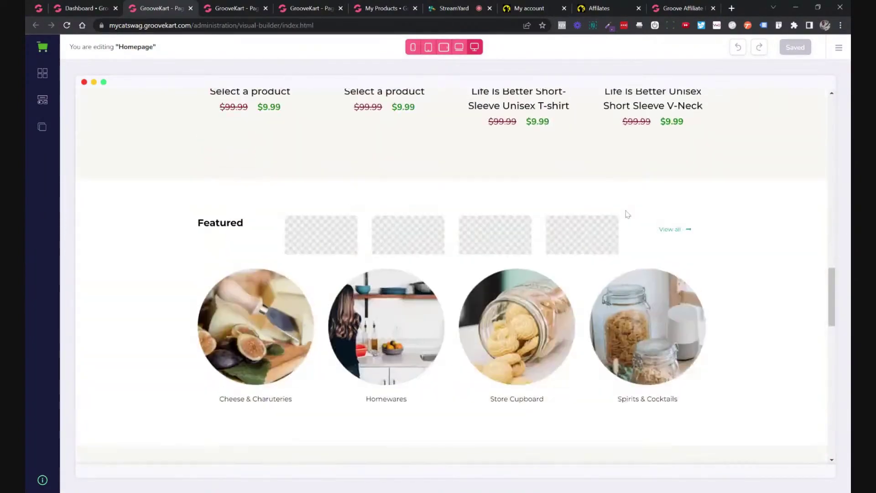
{"action": "scroll", "coordinate": [625, 212], "scroll_direction": "up", "scroll_amount": 8}
{"action": "scroll", "coordinate": [617, 212], "scroll_direction": "up", "scroll_amount": 12}
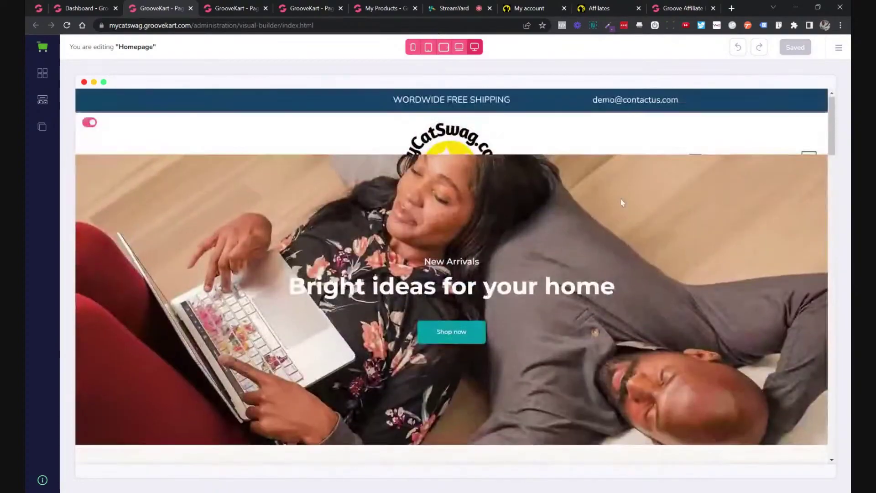
{"action": "scroll", "coordinate": [619, 207], "scroll_direction": "down", "scroll_amount": 10}
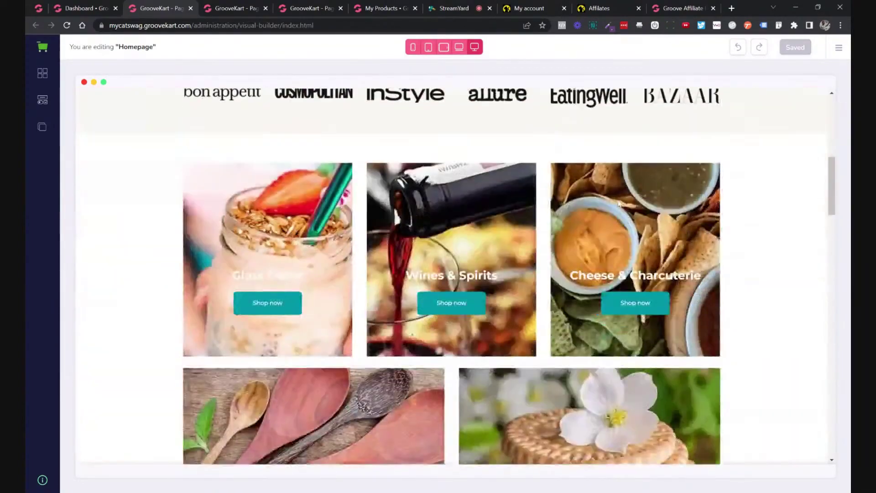
{"action": "scroll", "coordinate": [619, 203], "scroll_direction": "up", "scroll_amount": 4}
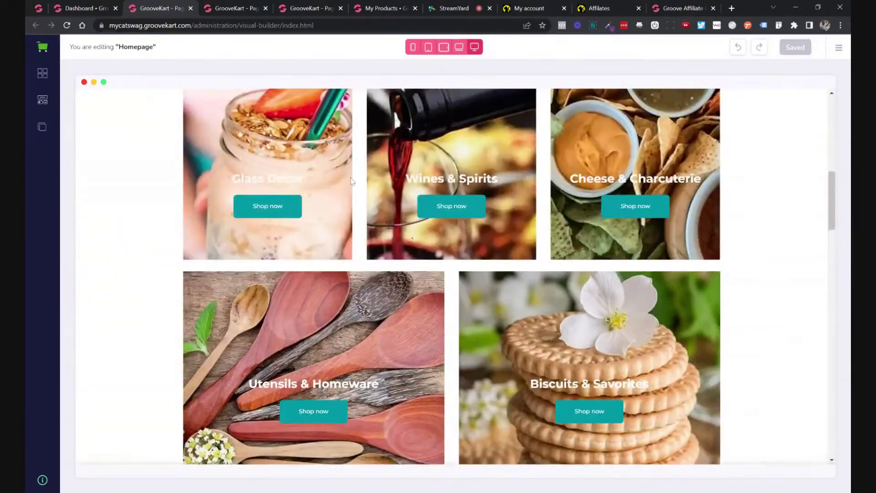
{"action": "left_click", "coordinate": [329, 166]}
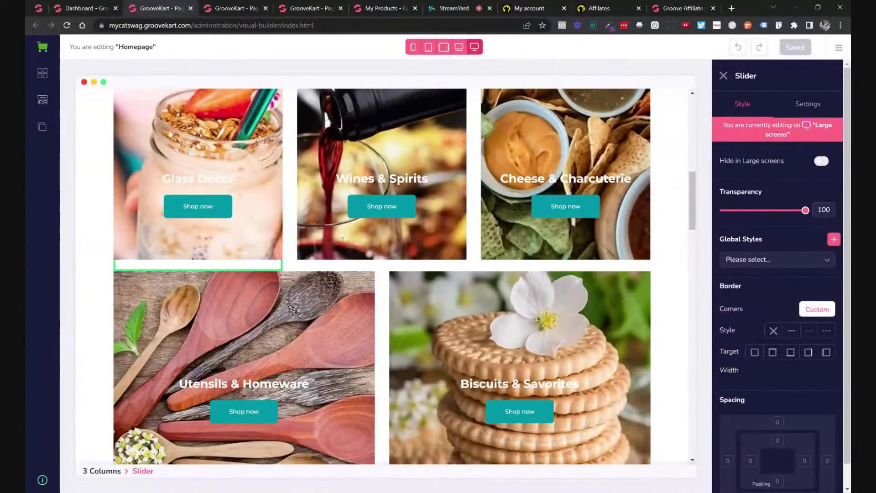
{"action": "scroll", "coordinate": [357, 241], "scroll_direction": "down", "scroll_amount": 8}
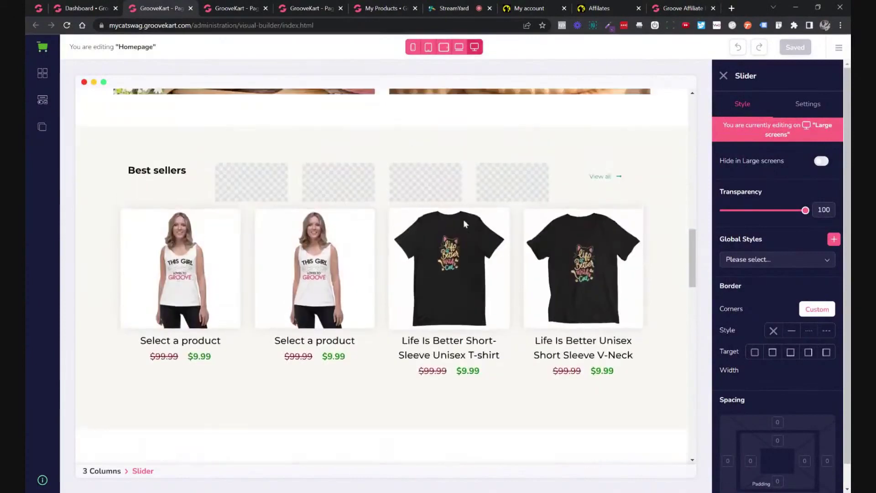
{"action": "scroll", "coordinate": [464, 224], "scroll_direction": "up", "scroll_amount": 6}
Load the saved 0419 theme from My themes without saving the current design.
{"action": "left_click", "coordinate": [839, 47]}
{"action": "left_click", "coordinate": [758, 72]}
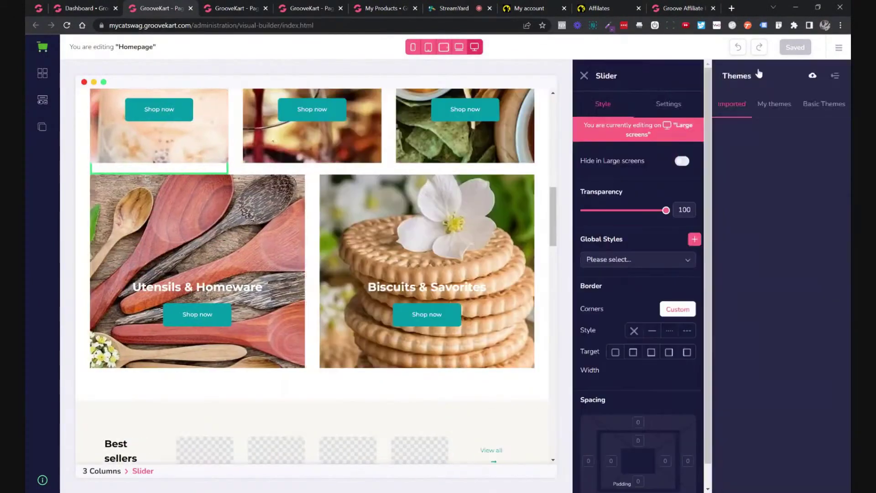
{"action": "left_click", "coordinate": [824, 104]}
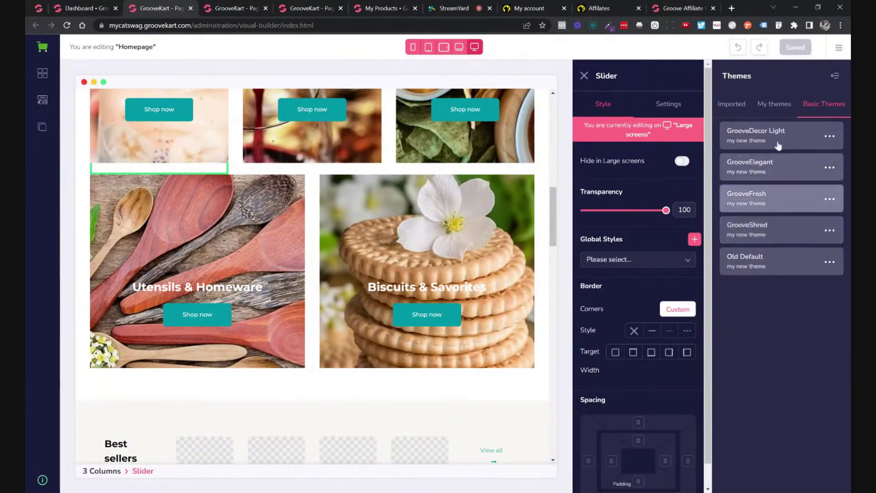
{"action": "left_click", "coordinate": [771, 105]}
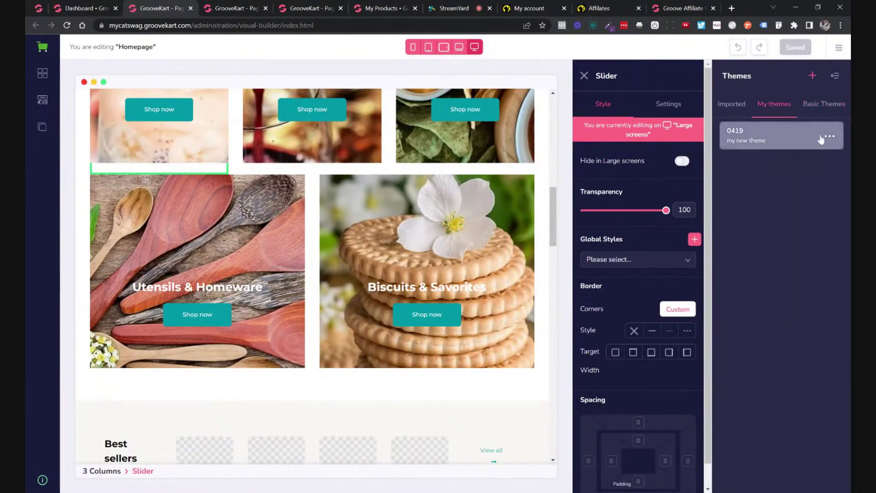
{"action": "left_click", "coordinate": [826, 137]}
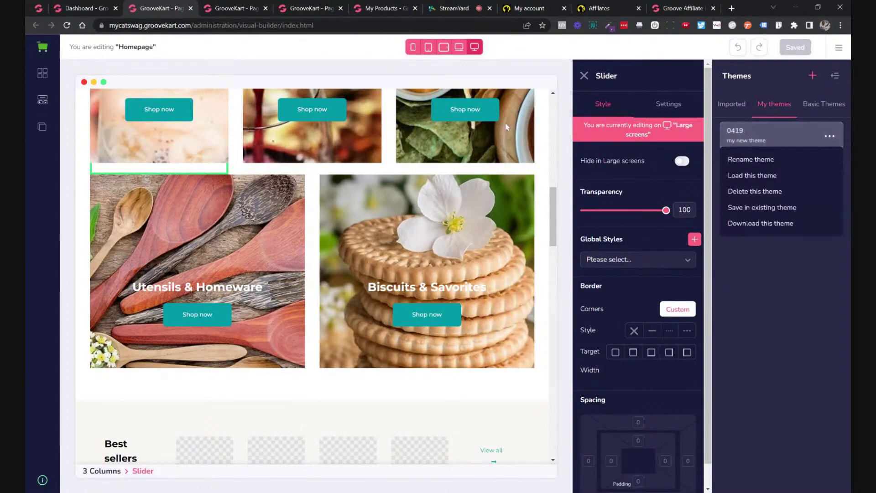
{"action": "left_click", "coordinate": [753, 177]}
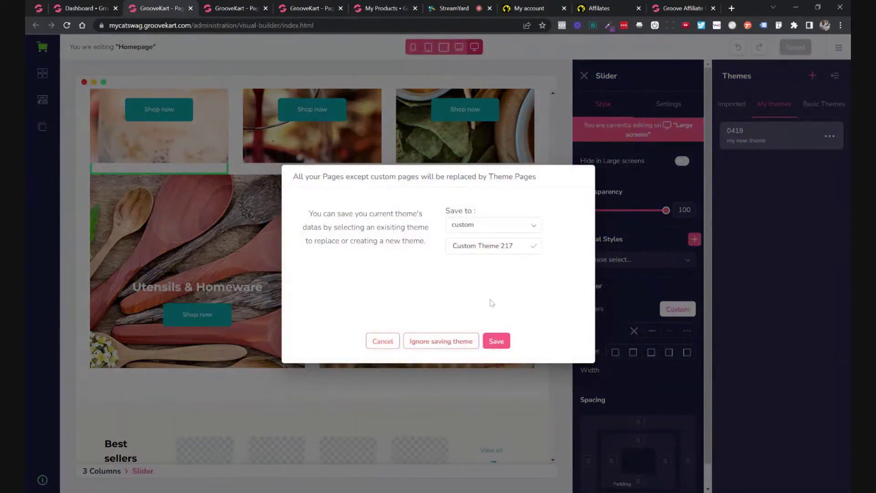
{"action": "left_click", "coordinate": [441, 341]}
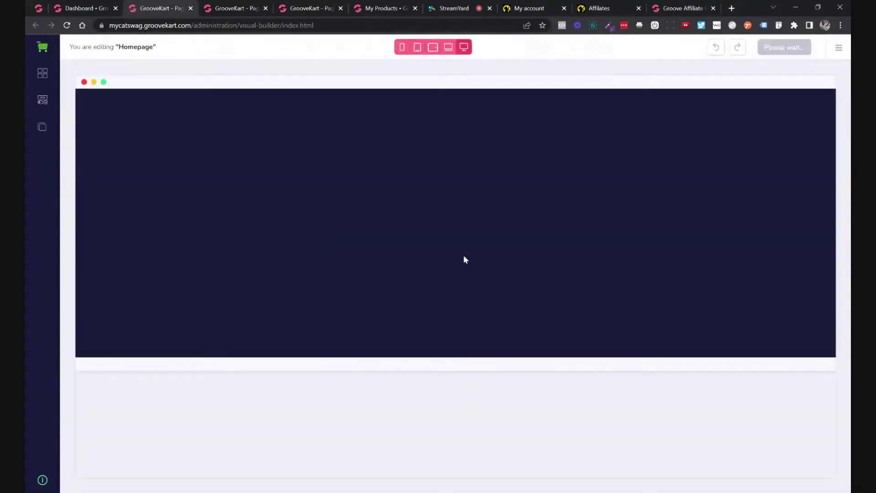
{"action": "scroll", "coordinate": [461, 259], "scroll_direction": "down", "scroll_amount": 10}
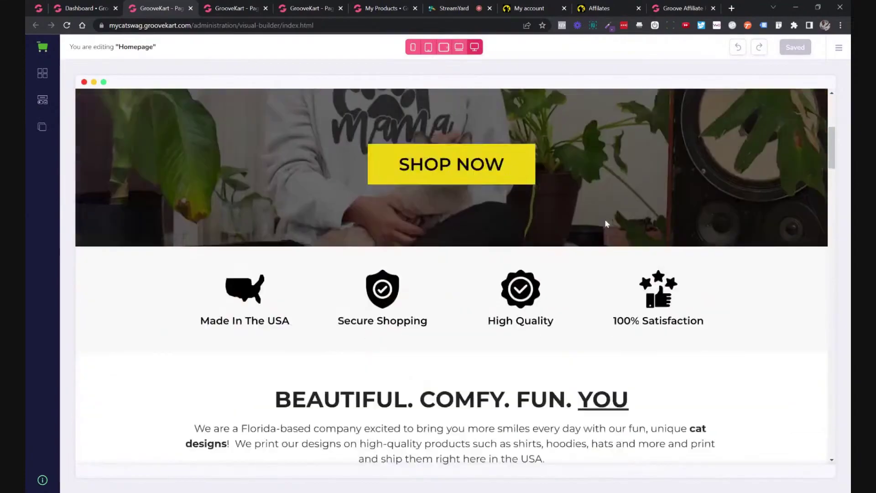
Add a new theme named 0419theme to My themes from the current cat design.
{"action": "scroll", "coordinate": [540, 229], "scroll_direction": "up", "scroll_amount": 7}
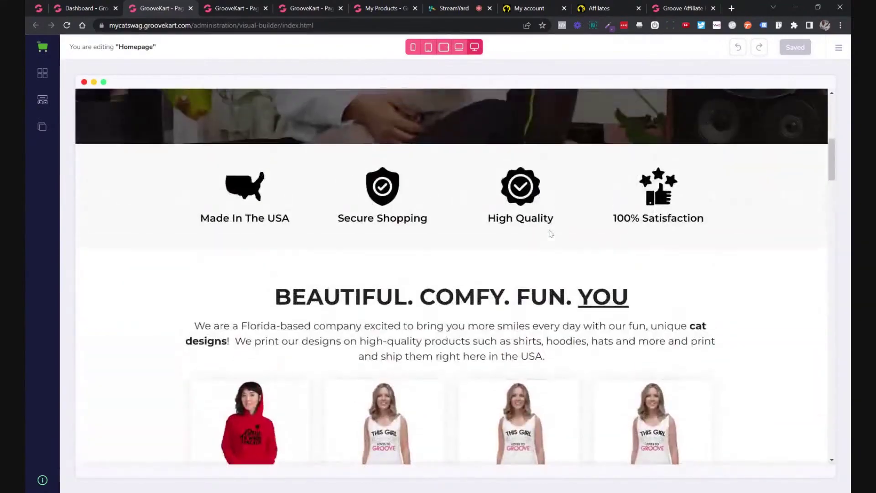
{"action": "scroll", "coordinate": [540, 229], "scroll_direction": "down", "scroll_amount": 4}
{"action": "scroll", "coordinate": [552, 229], "scroll_direction": "down", "scroll_amount": 5}
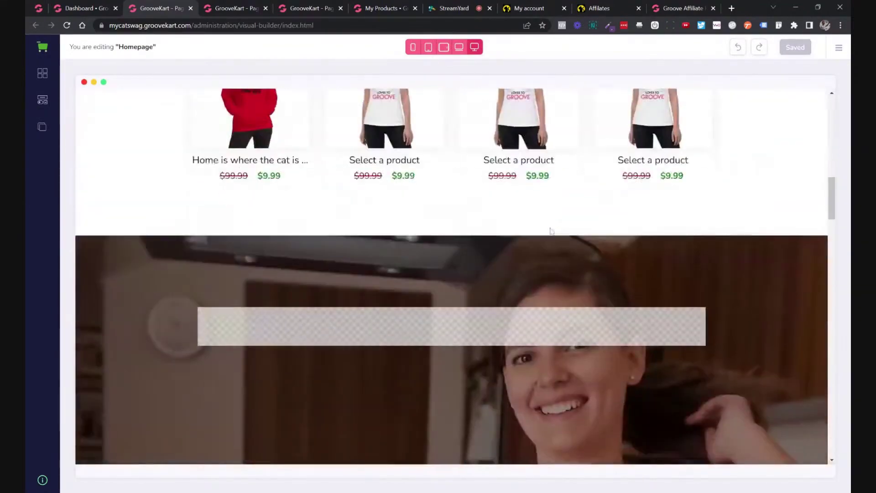
{"action": "scroll", "coordinate": [552, 230], "scroll_direction": "up", "scroll_amount": 7}
{"action": "scroll", "coordinate": [552, 229], "scroll_direction": "up", "scroll_amount": 4}
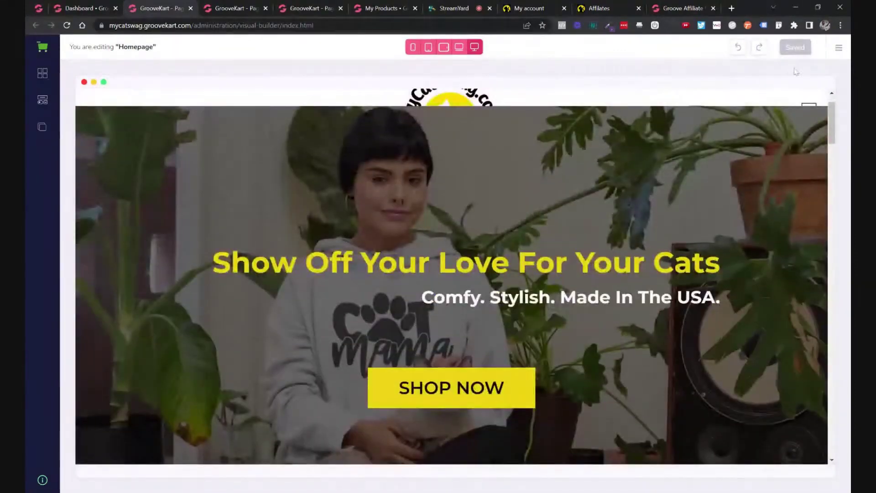
{"action": "left_click", "coordinate": [837, 49]}
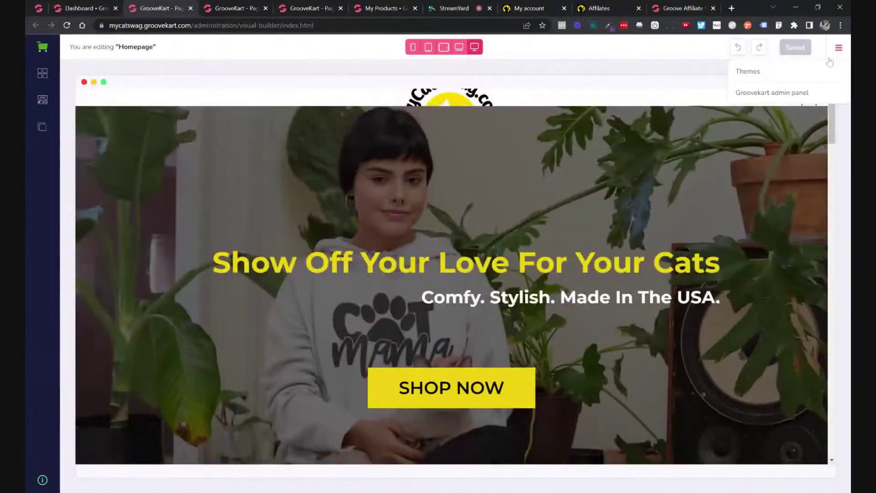
{"action": "left_click", "coordinate": [758, 78]}
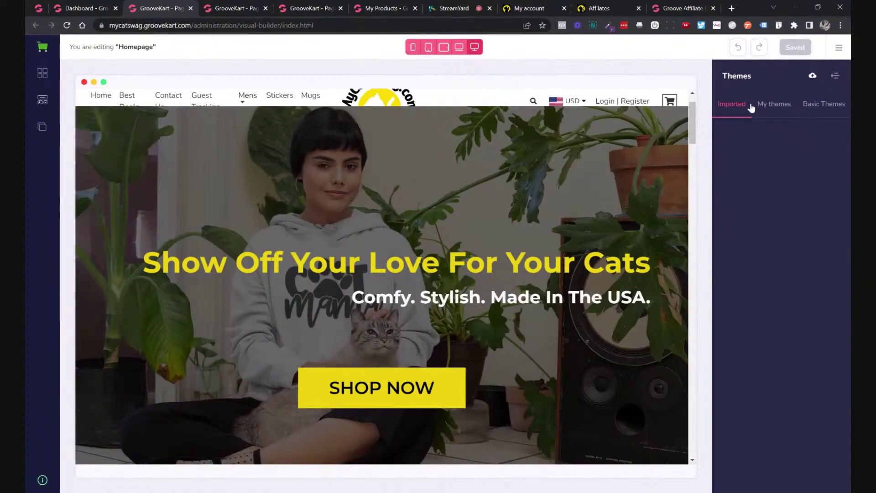
{"action": "left_click", "coordinate": [786, 106]}
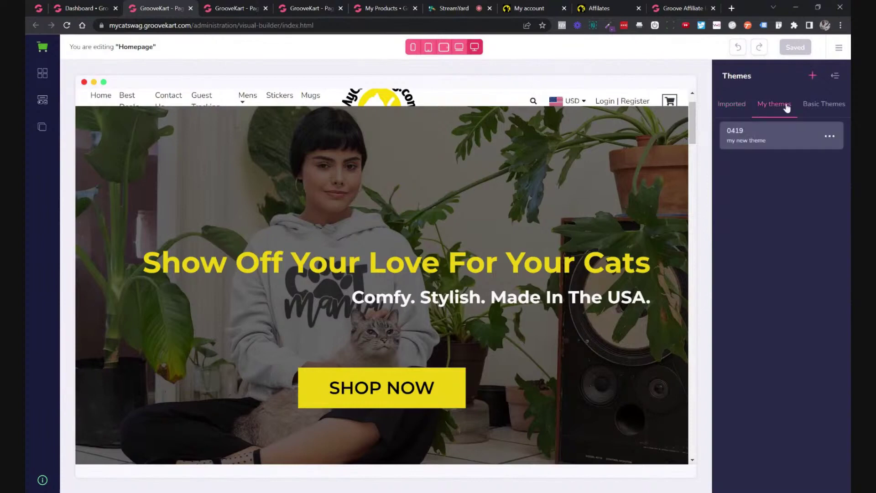
{"action": "left_click", "coordinate": [812, 76]}
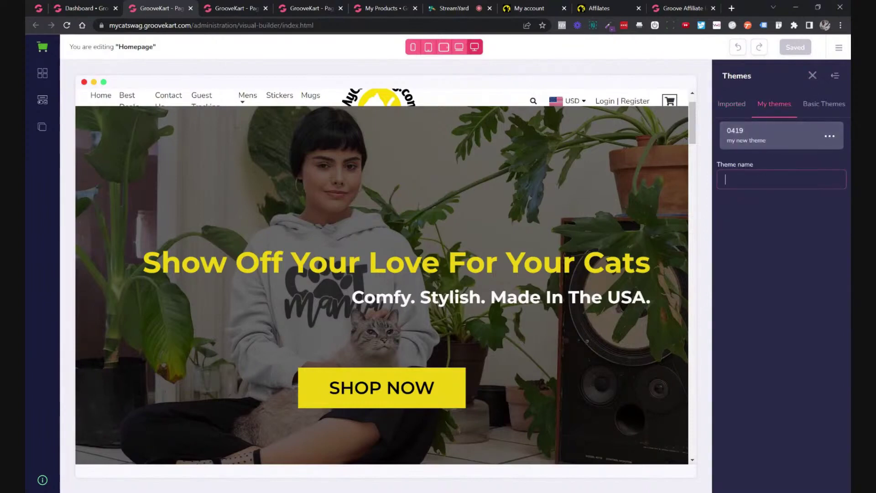
{"action": "type", "text": "0419theme"}
{"action": "left_click", "coordinate": [813, 77]}
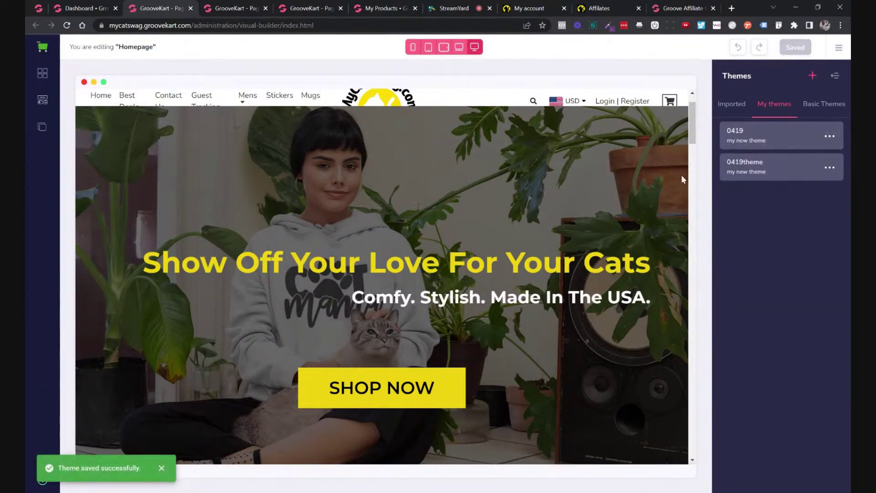
Bring up the list of built-in Basic Themes.
{"action": "scroll", "coordinate": [429, 178], "scroll_direction": "down", "scroll_amount": 10}
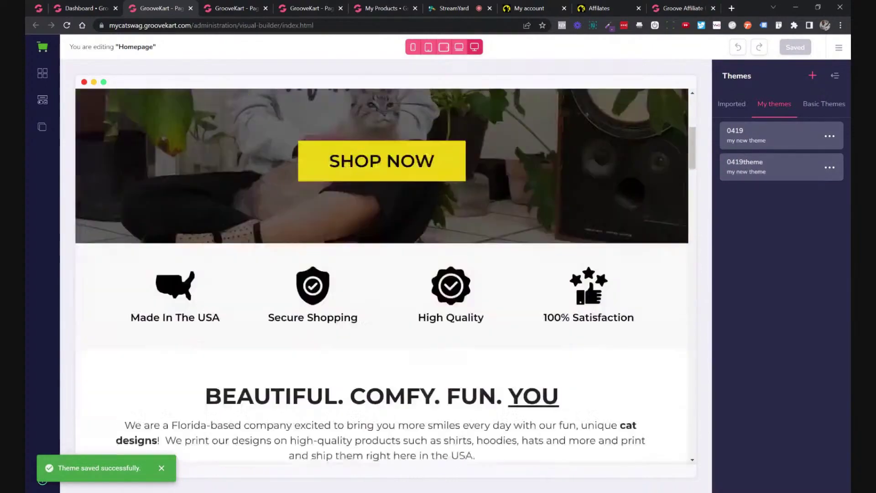
{"action": "scroll", "coordinate": [470, 175], "scroll_direction": "up", "scroll_amount": 10}
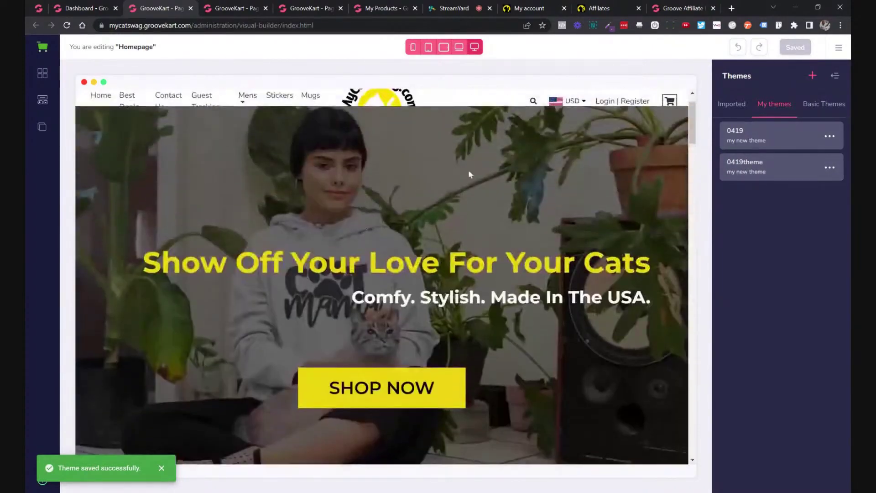
{"action": "left_click", "coordinate": [824, 109]}
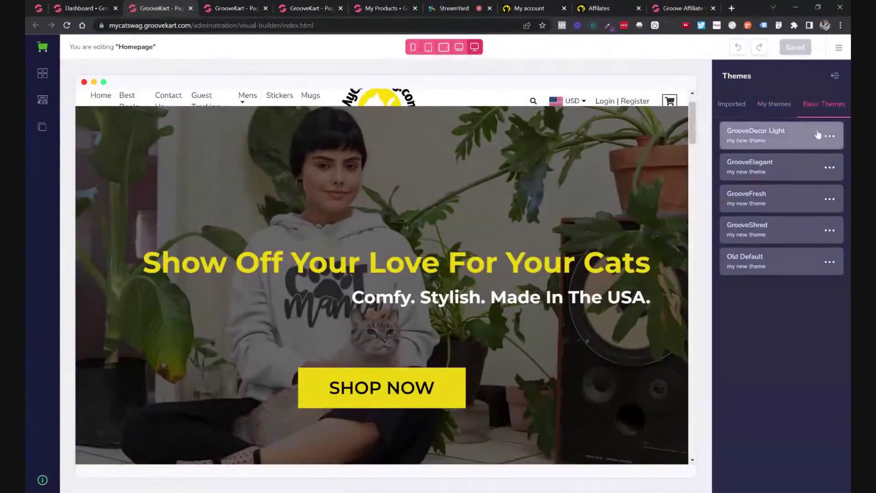